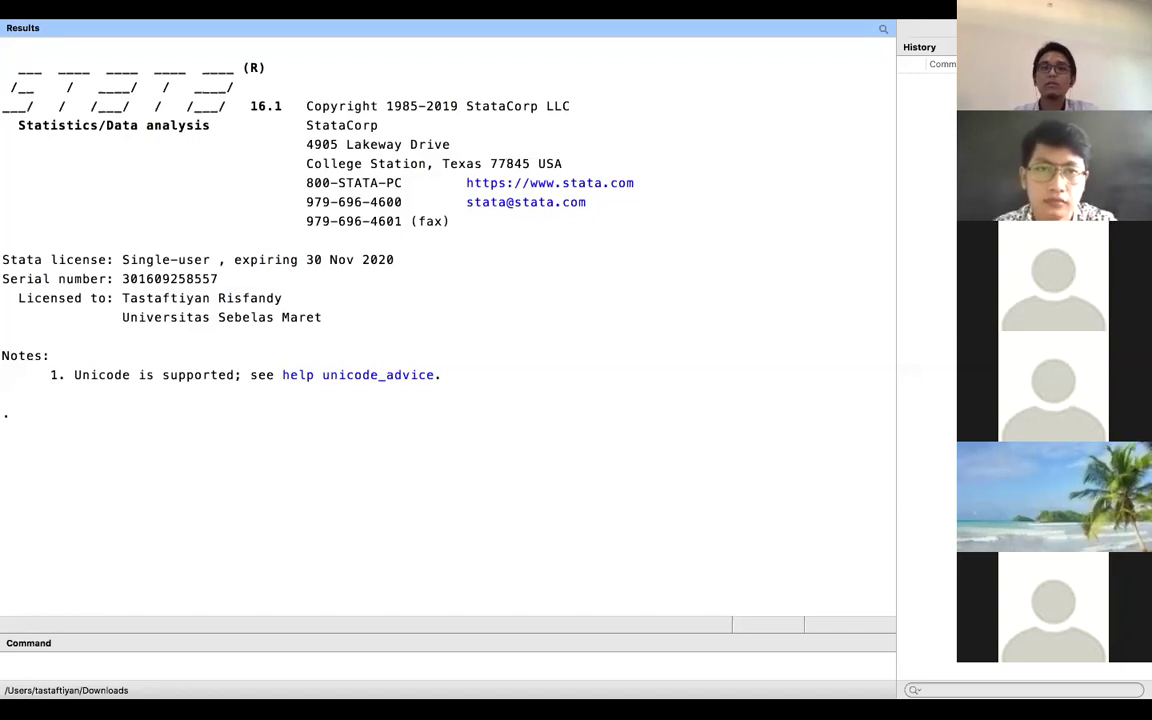
mouse_move(576, 19)
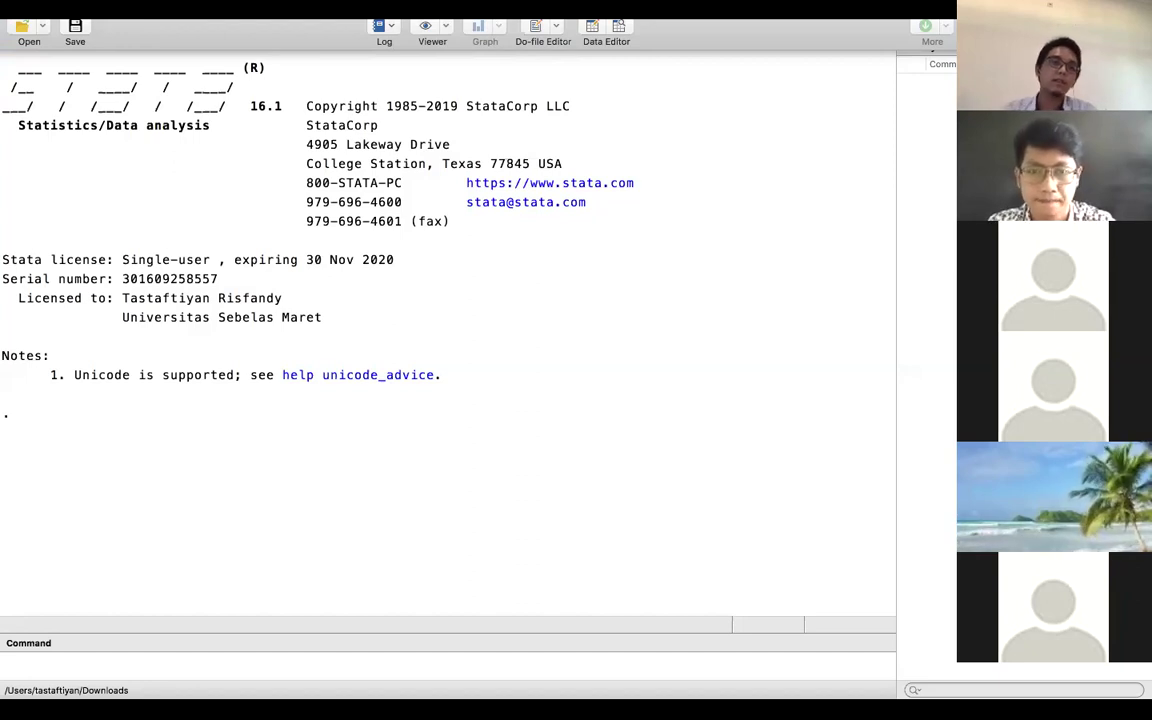
left_click(133, 10)
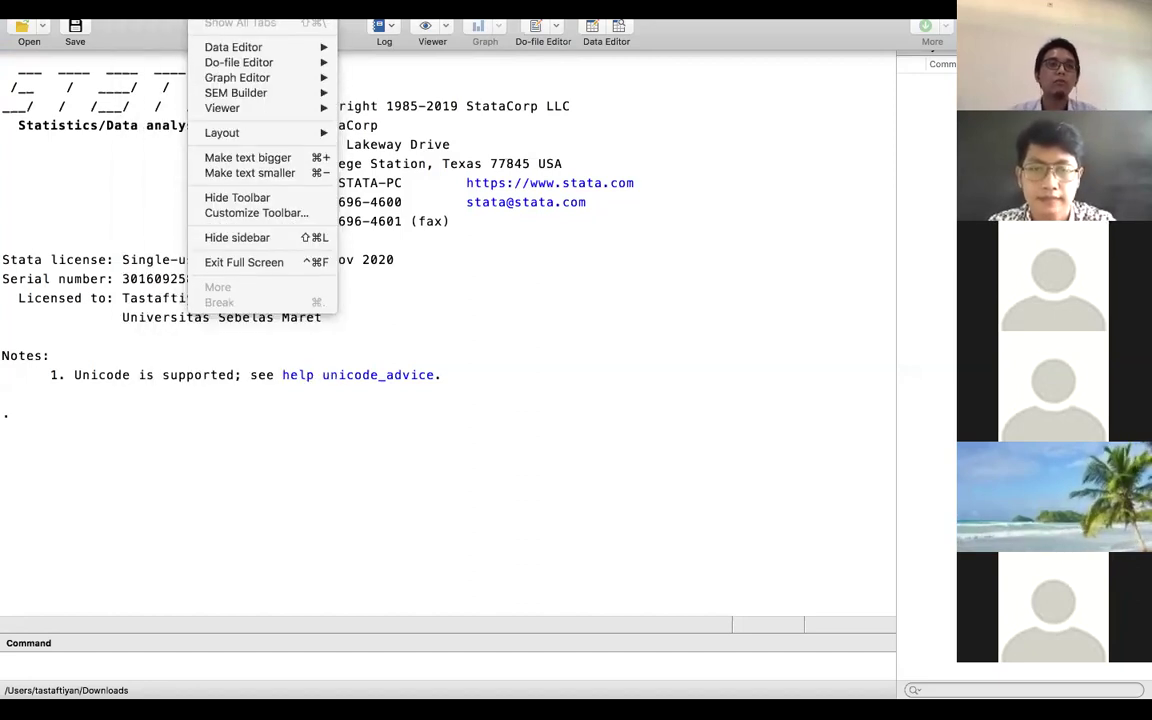
mouse_move(200, 10)
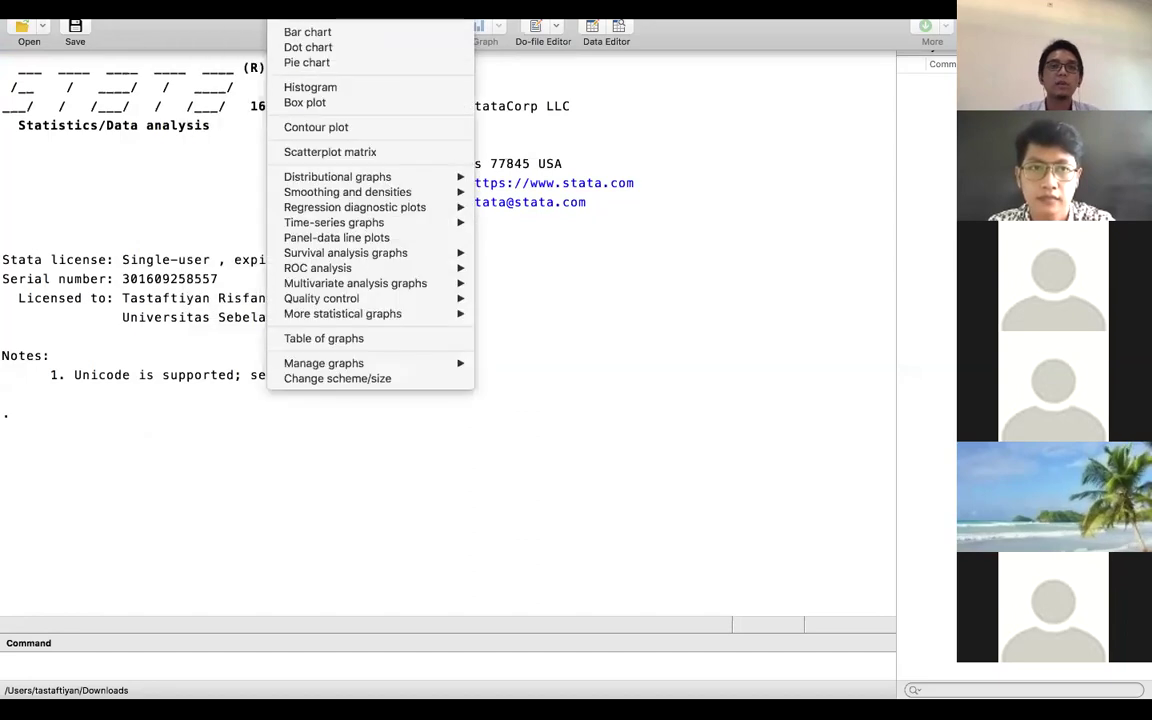
mouse_move(455, 10)
mouse_move(510, 10)
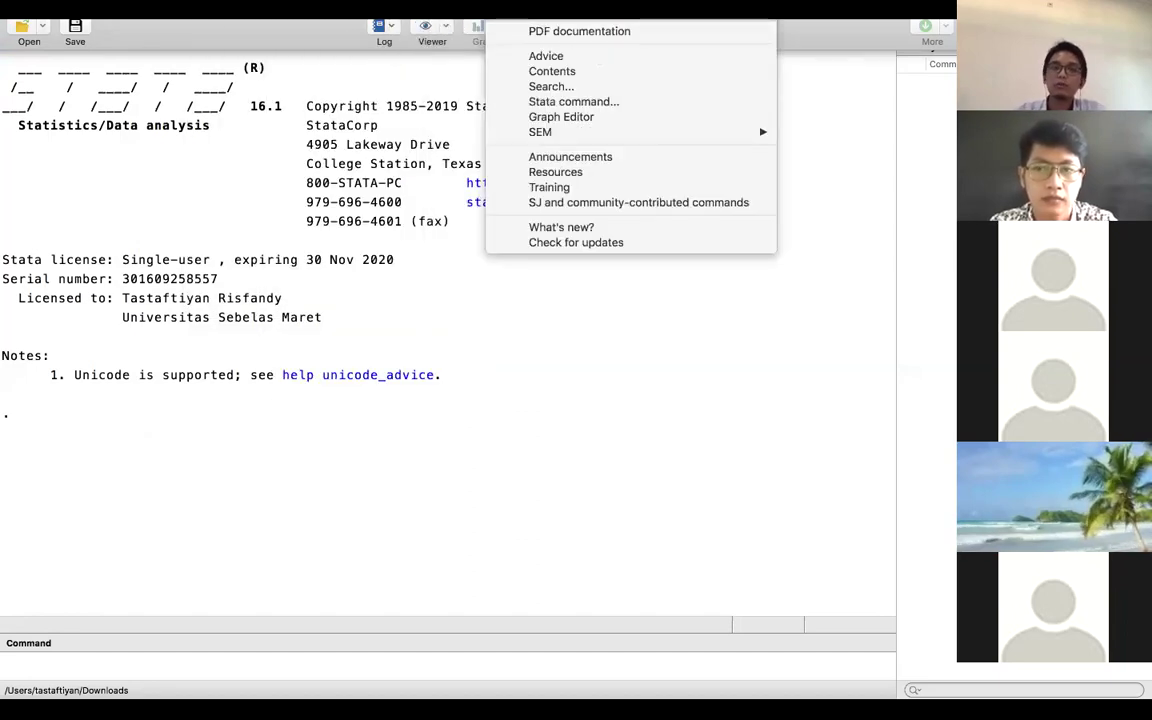
mouse_move(355, 10)
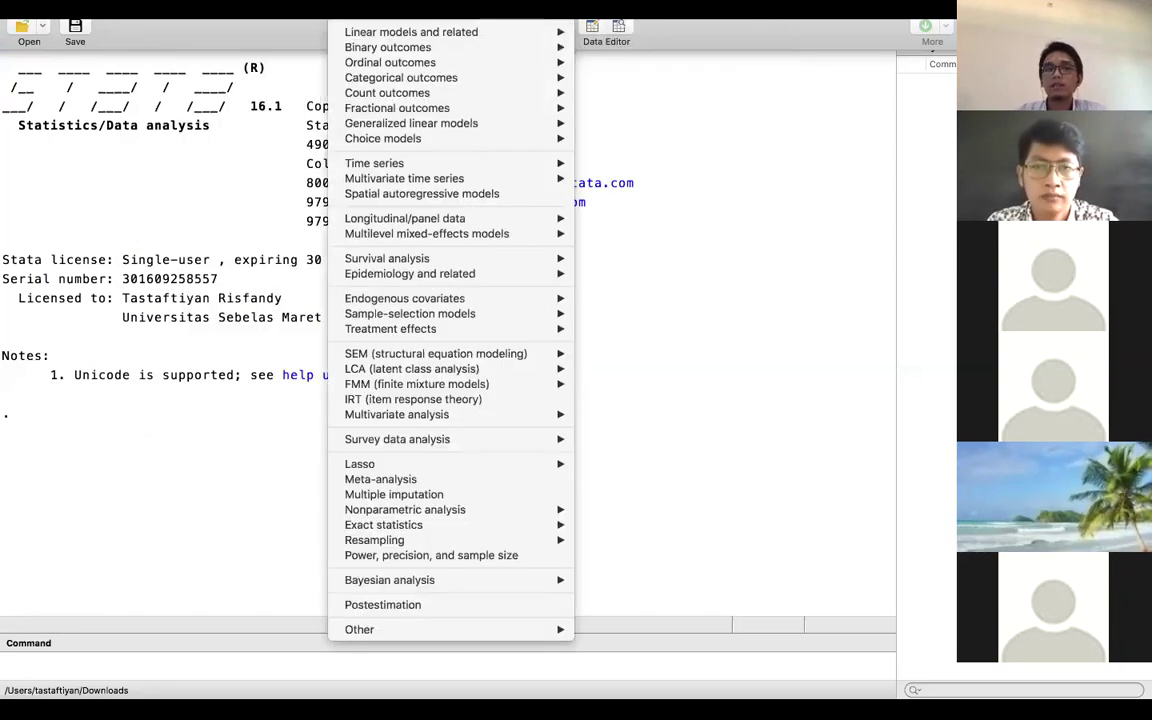
left_click(645, 377)
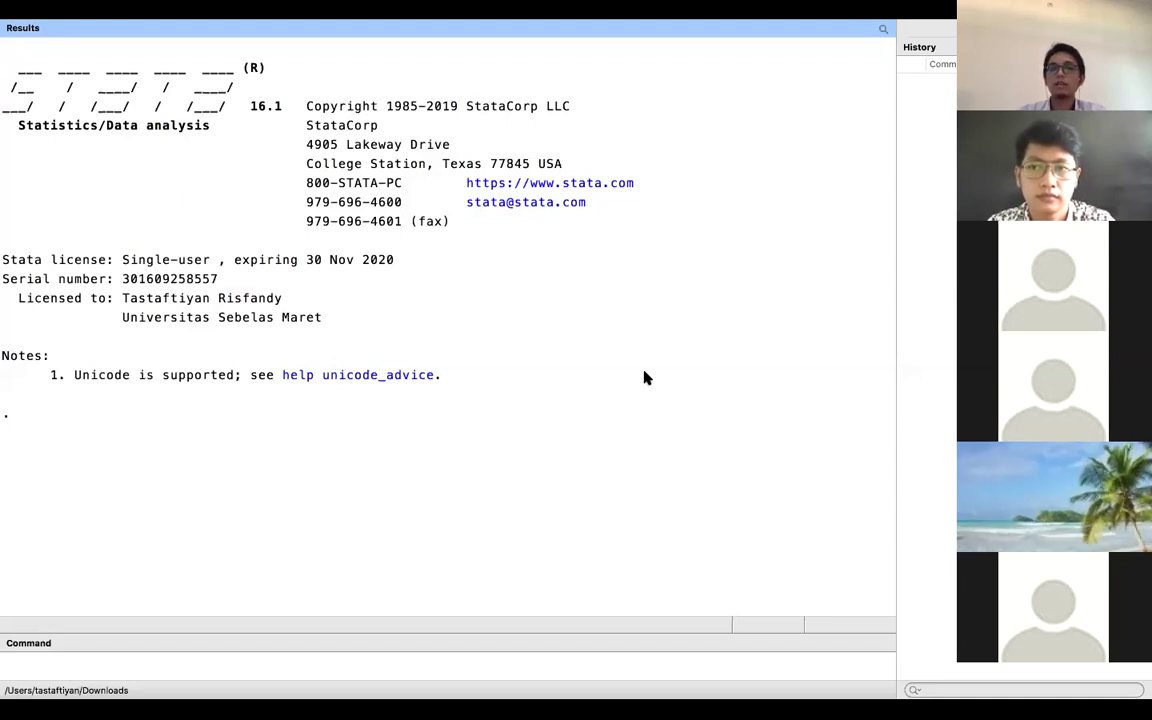
Write the command "sysuse auto" in the command line without running it.
left_click(90, 661)
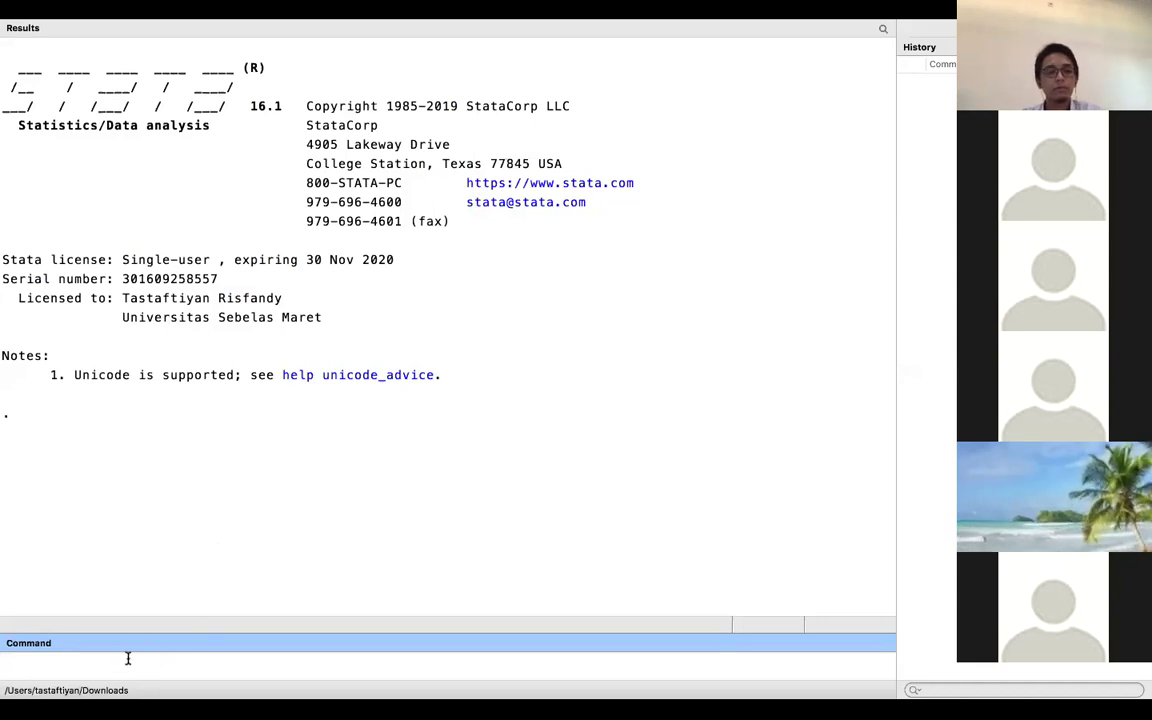
type("webus")
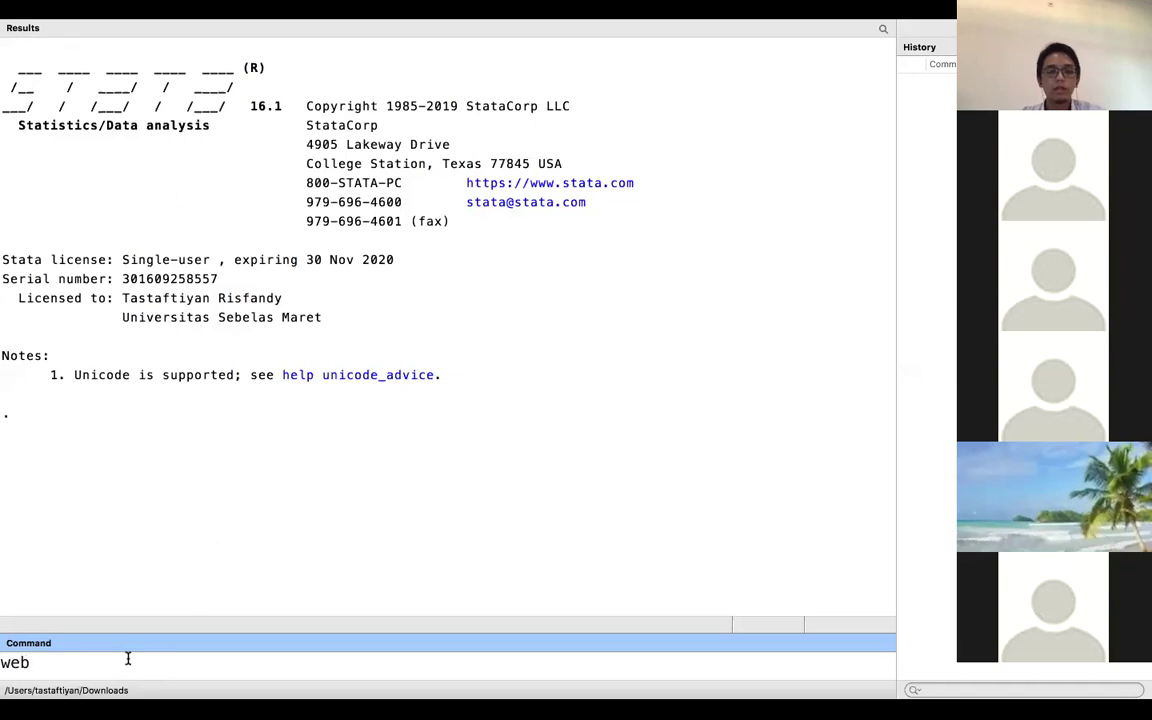
key("BackSpace")
key("BackSpace")
key("BackSpace")
key("BackSpace")
key("BackSpace")
type("s")
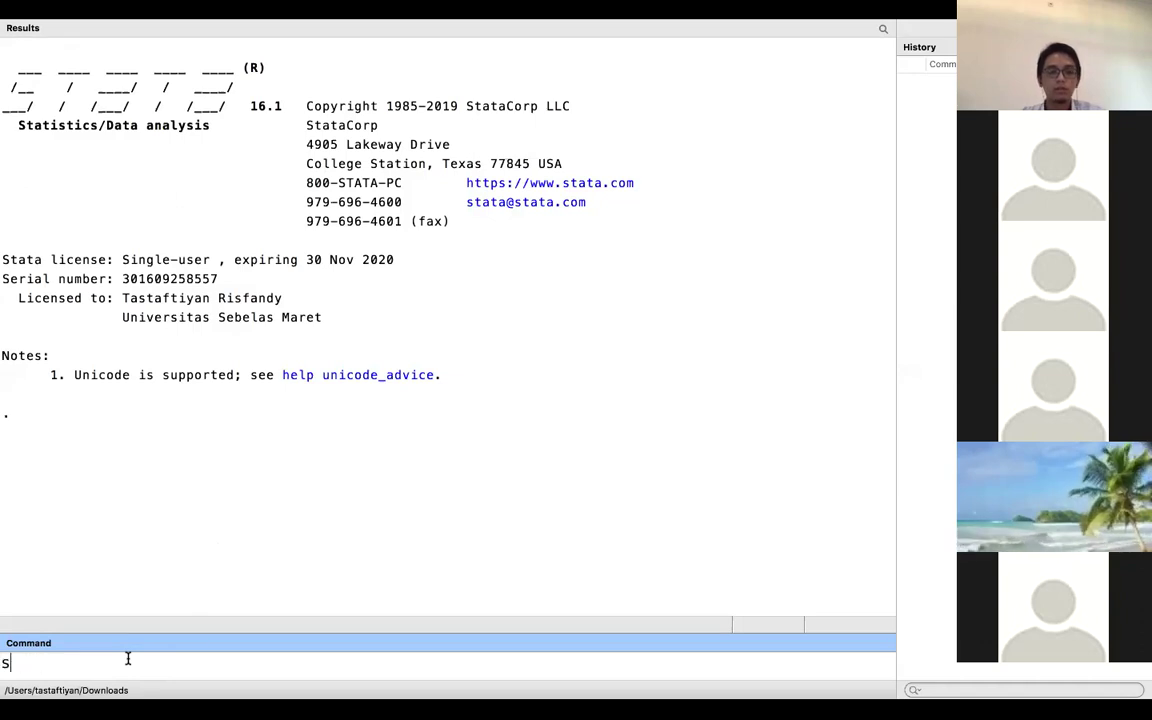
type("ysuse auto")
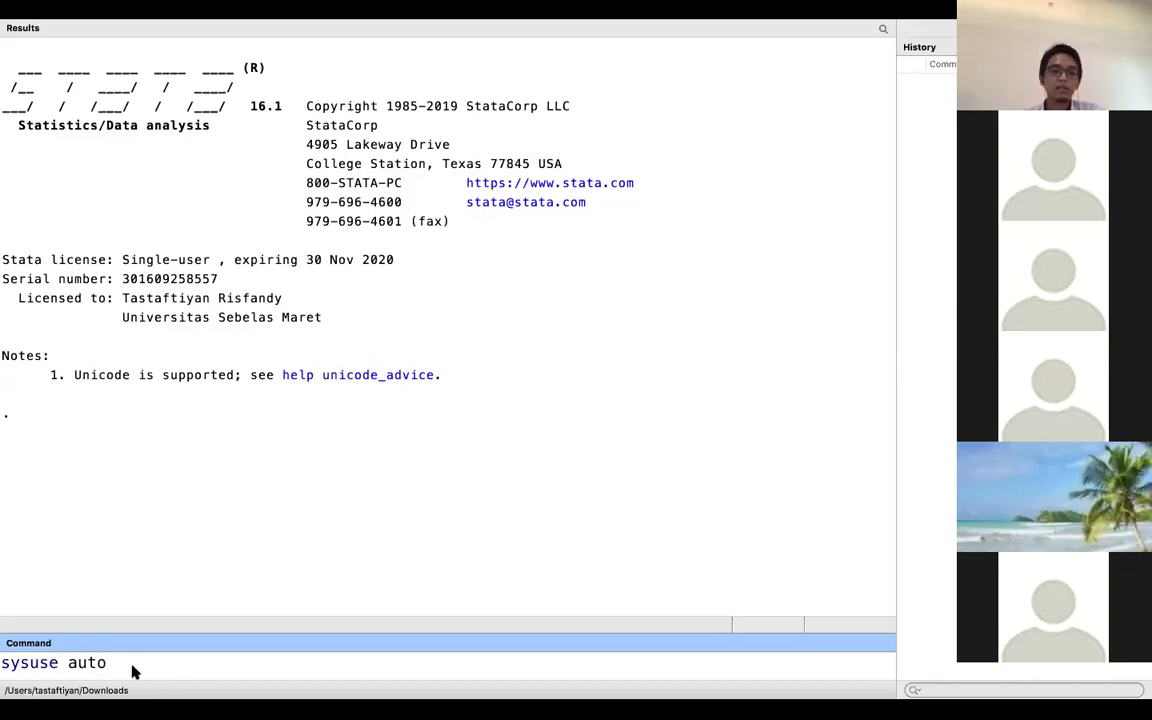
Change the pending command to "webuse auto" and run it to load the example dataset from the web.
double_click(36, 663)
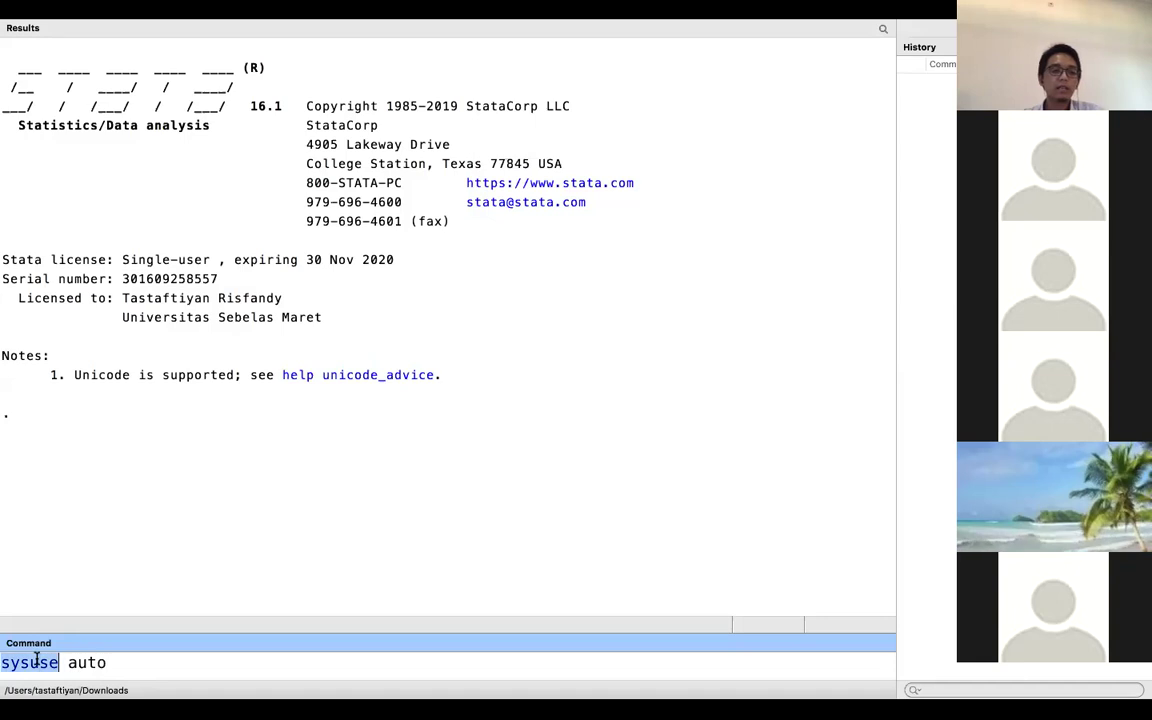
type("ws")
key("BackSpace")
type("ebuy")
key("BackSpace")
type("se")
key("Right")
key("Right")
key("Right")
key("Right")
key("Right")
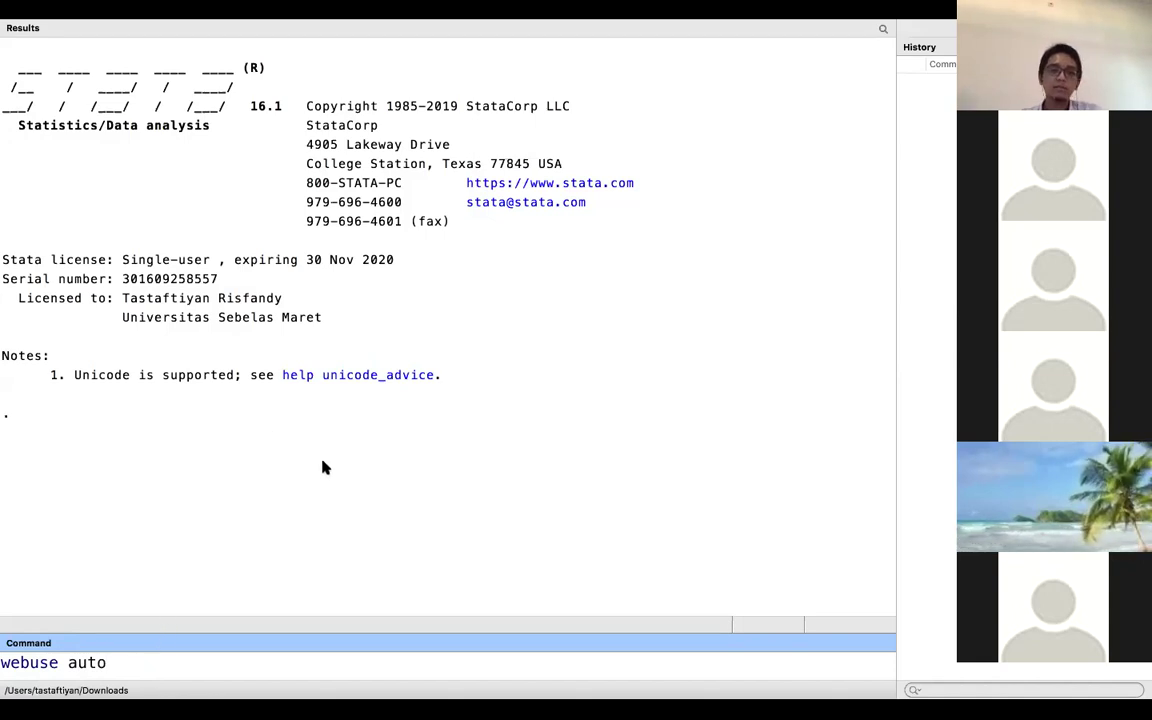
key("Left")
key("Left")
key("Left")
key("Left")
left_click(101, 662)
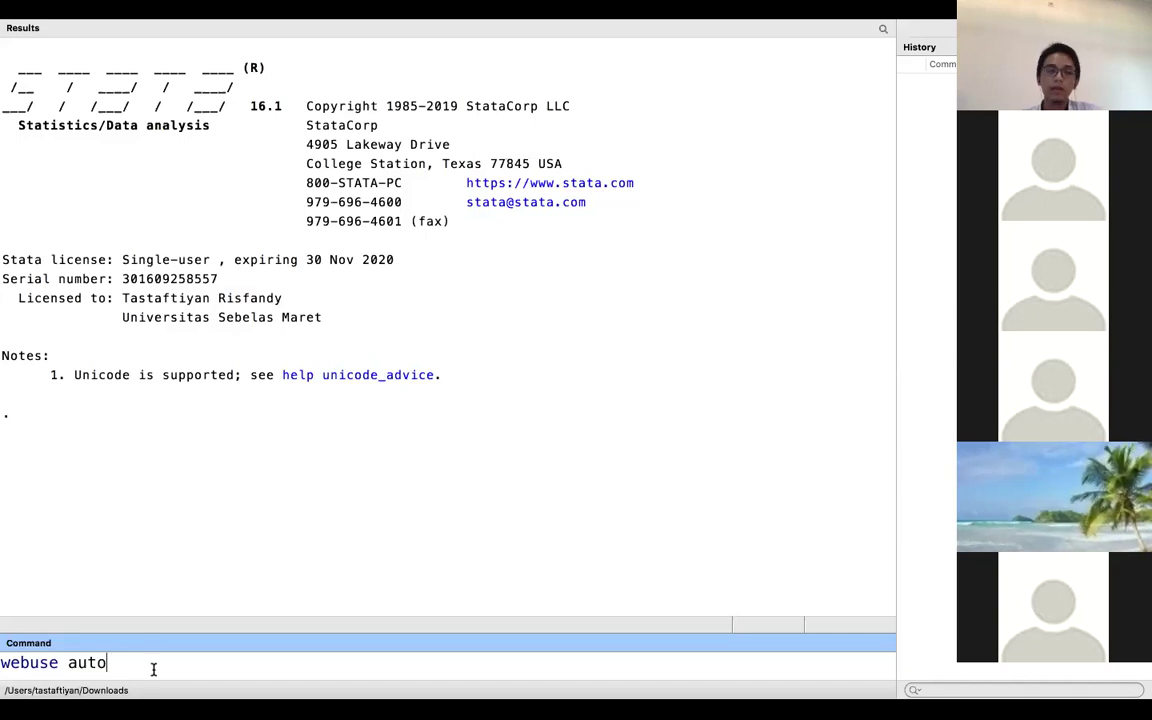
key("Return")
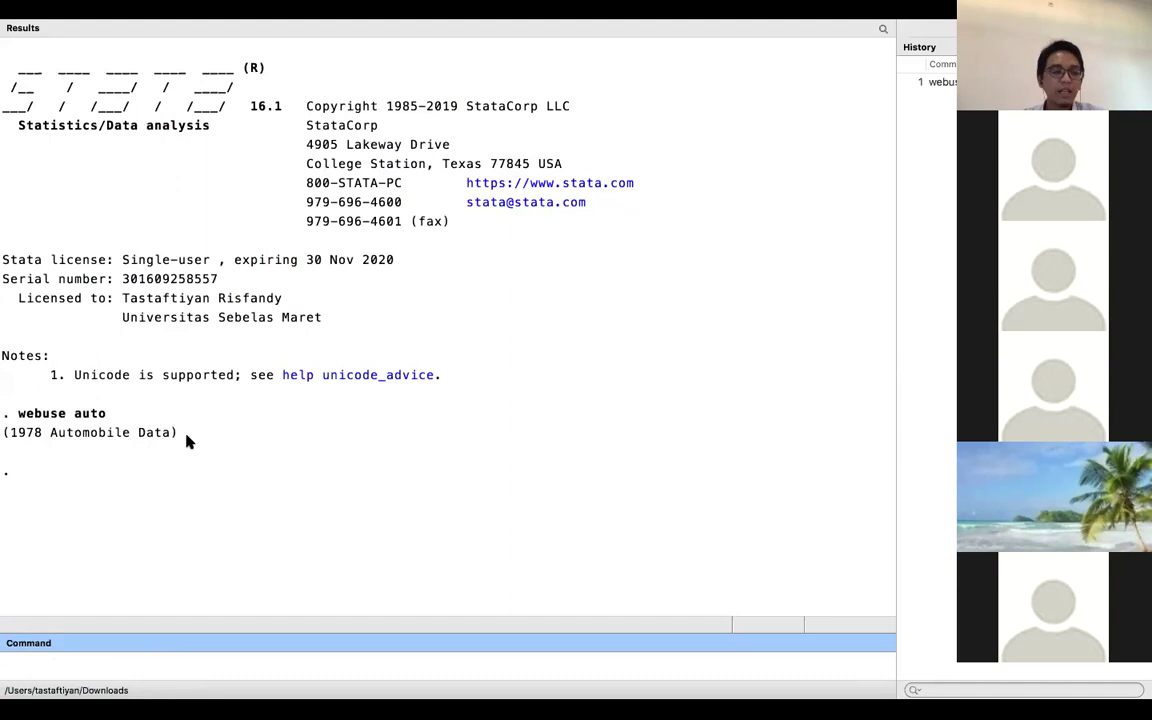
List the loaded dataset's variables with the describe command and highlight the dataset's source address in the output.
left_click(57, 663)
type("describe")
key("Return")
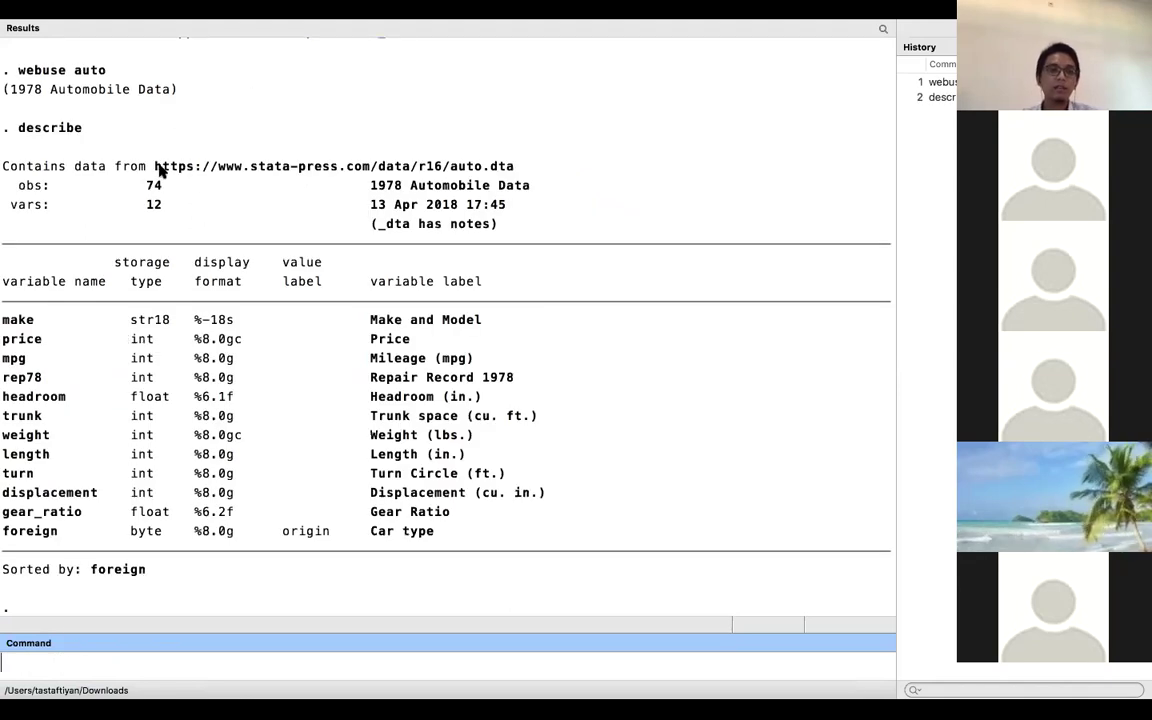
left_click_drag(157, 168, 515, 165)
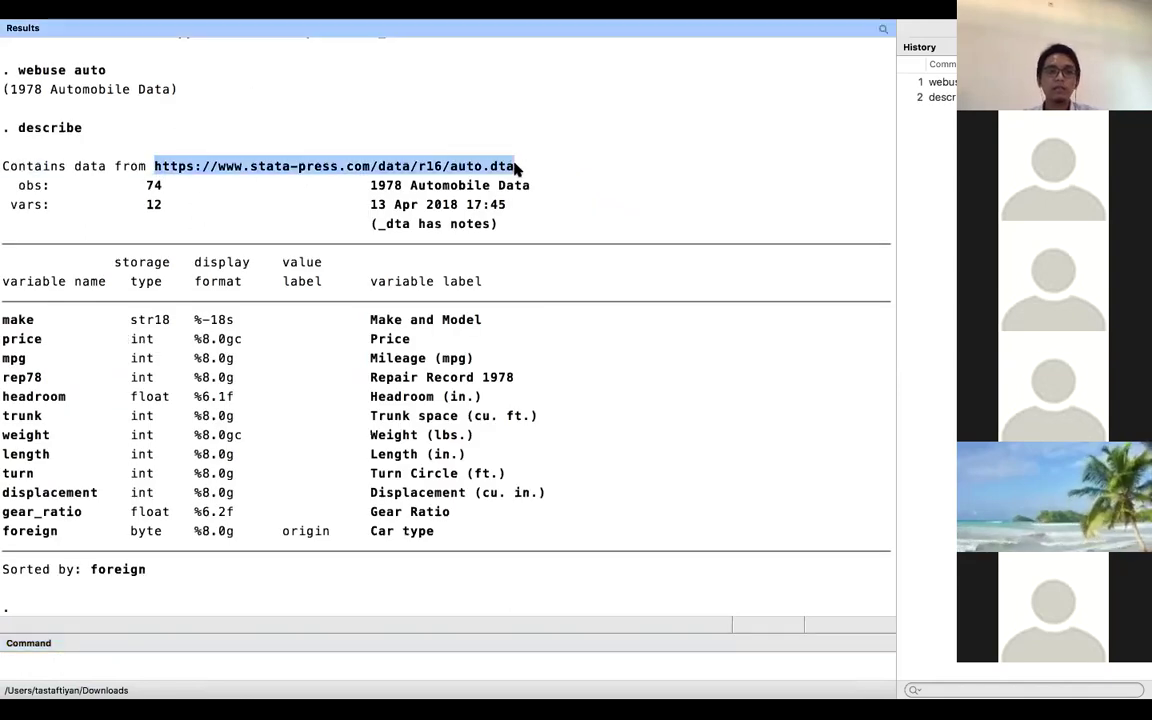
left_click(370, 188)
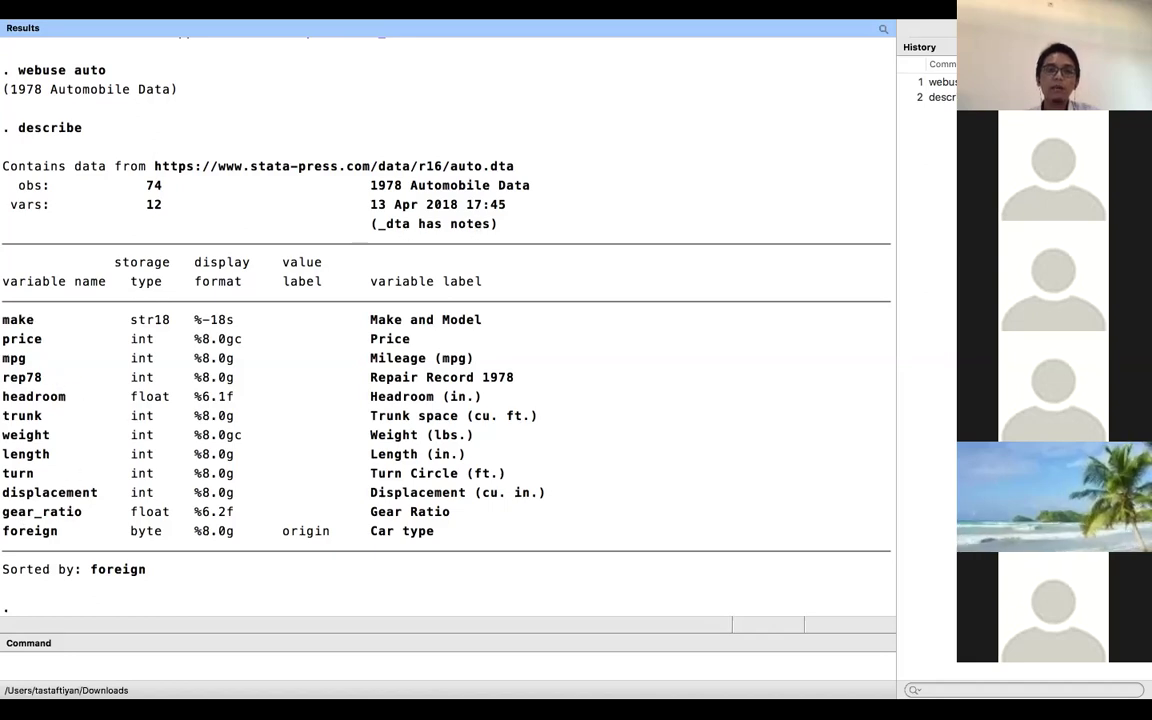
Show the loaded dataset in the Data Editor with the browse command, running it again after returning to Stata.
mouse_move(622, 26)
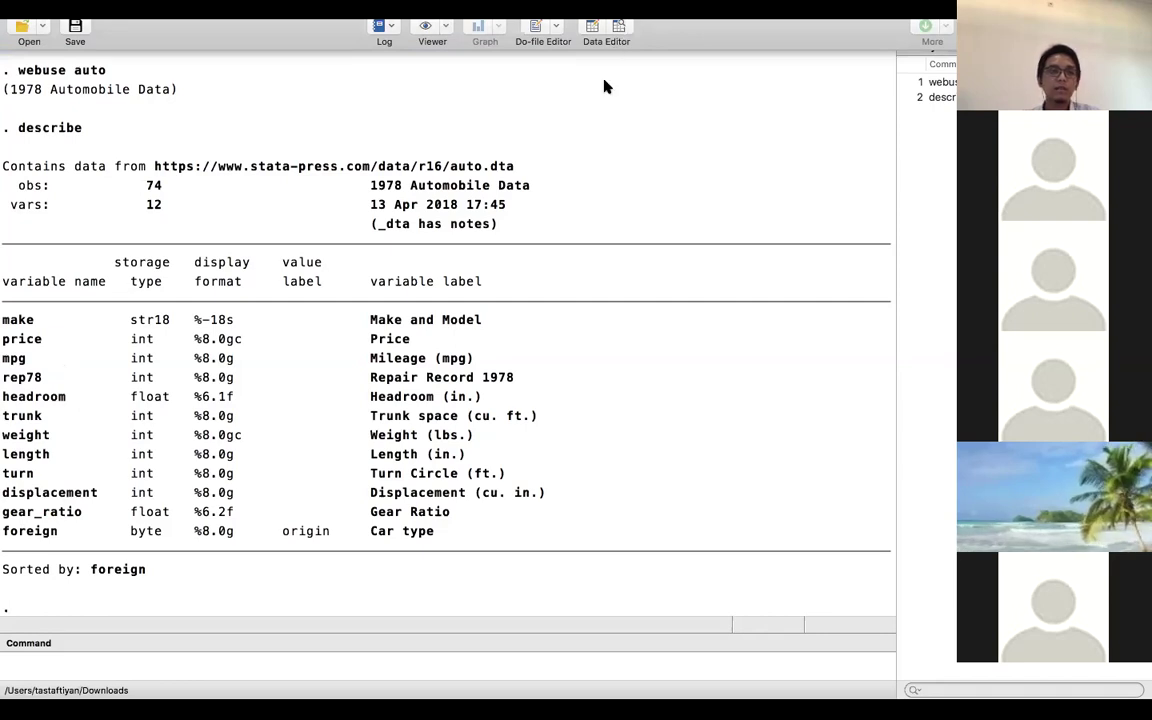
left_click(201, 663)
type("browse")
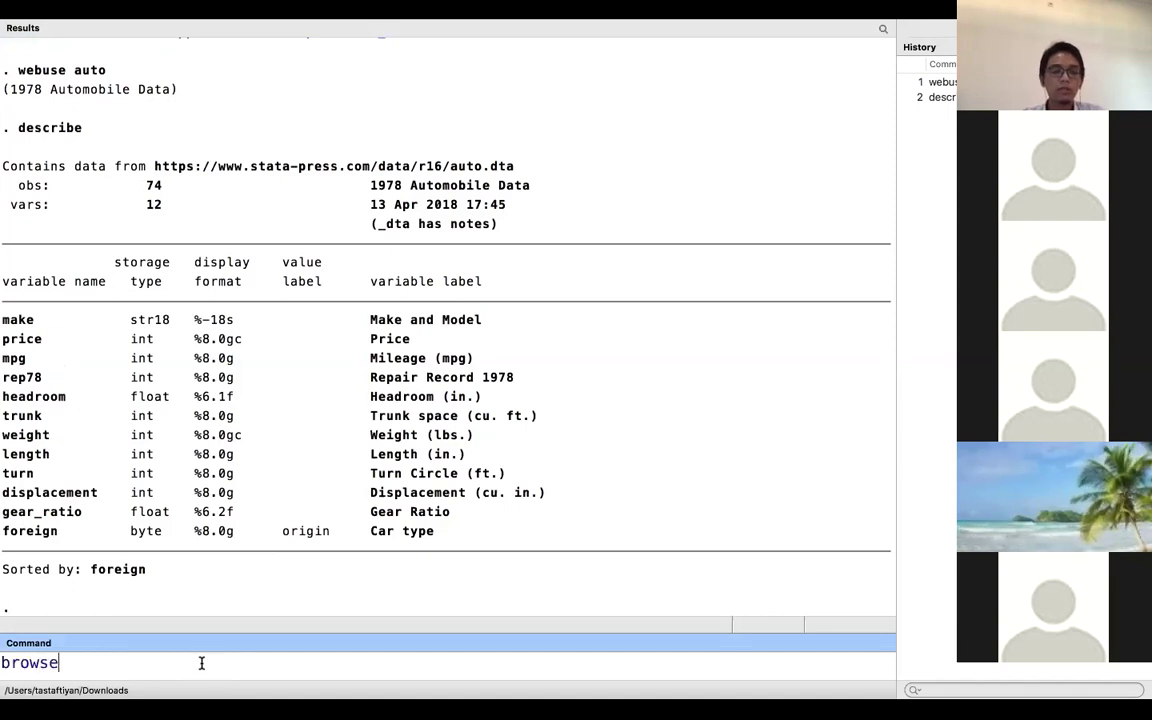
key("Return")
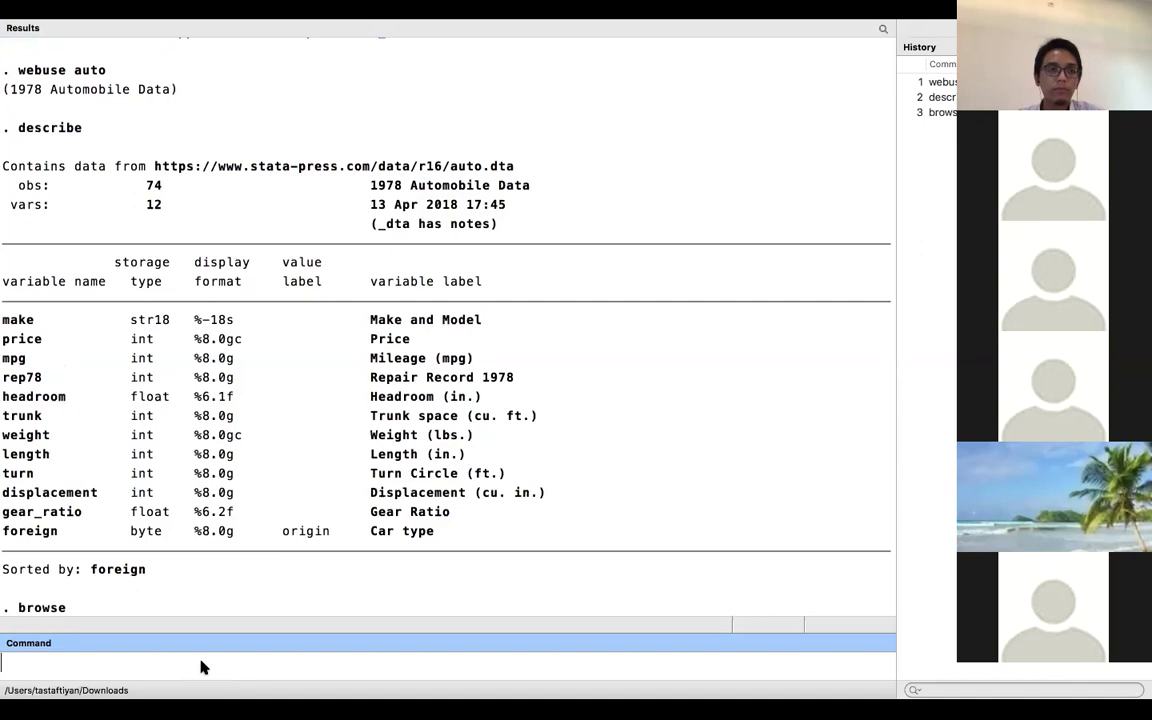
key("Return")
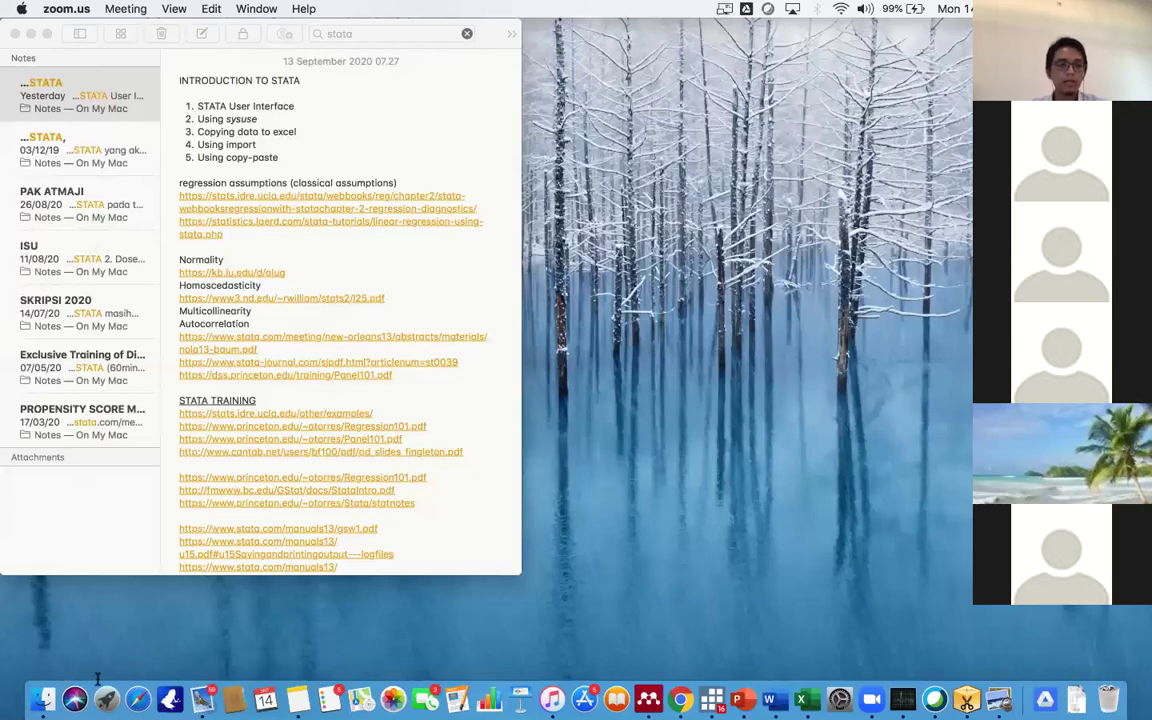
key("super+Tab")
type("browse")
key("Return")
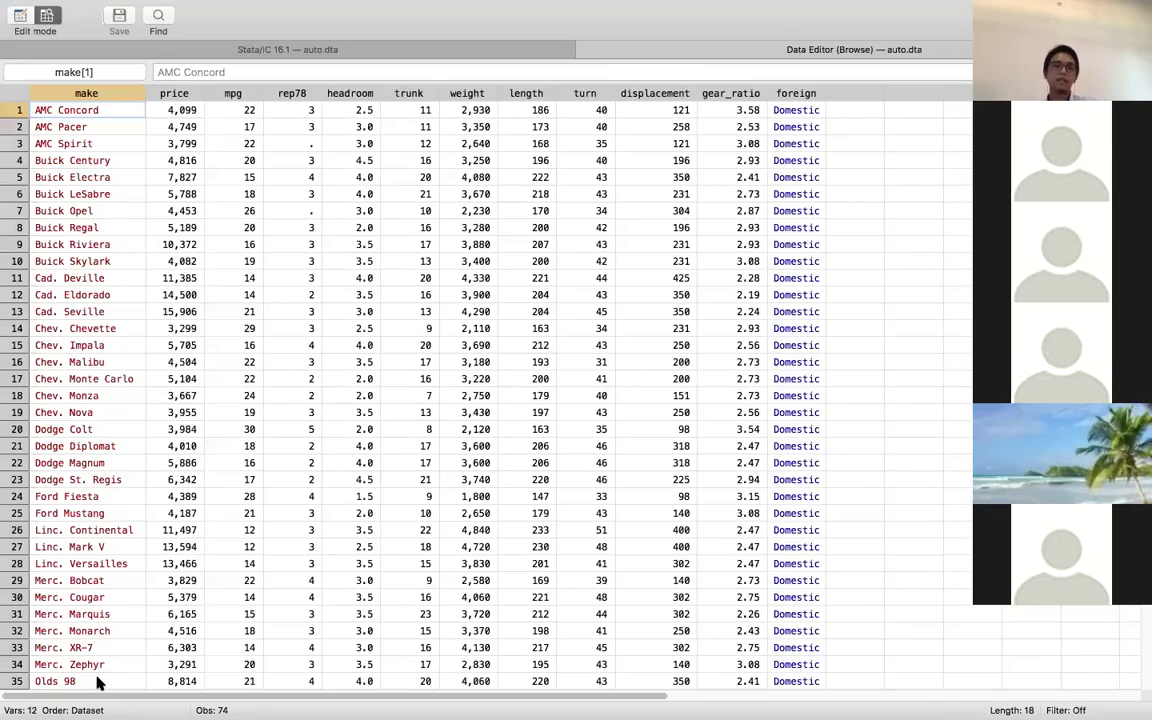
Examine the car records in the make, price and mpg columns down the dataset, and close the Data Editor.
left_click(83, 221)
key("Down")
key("Down")
key("Down")
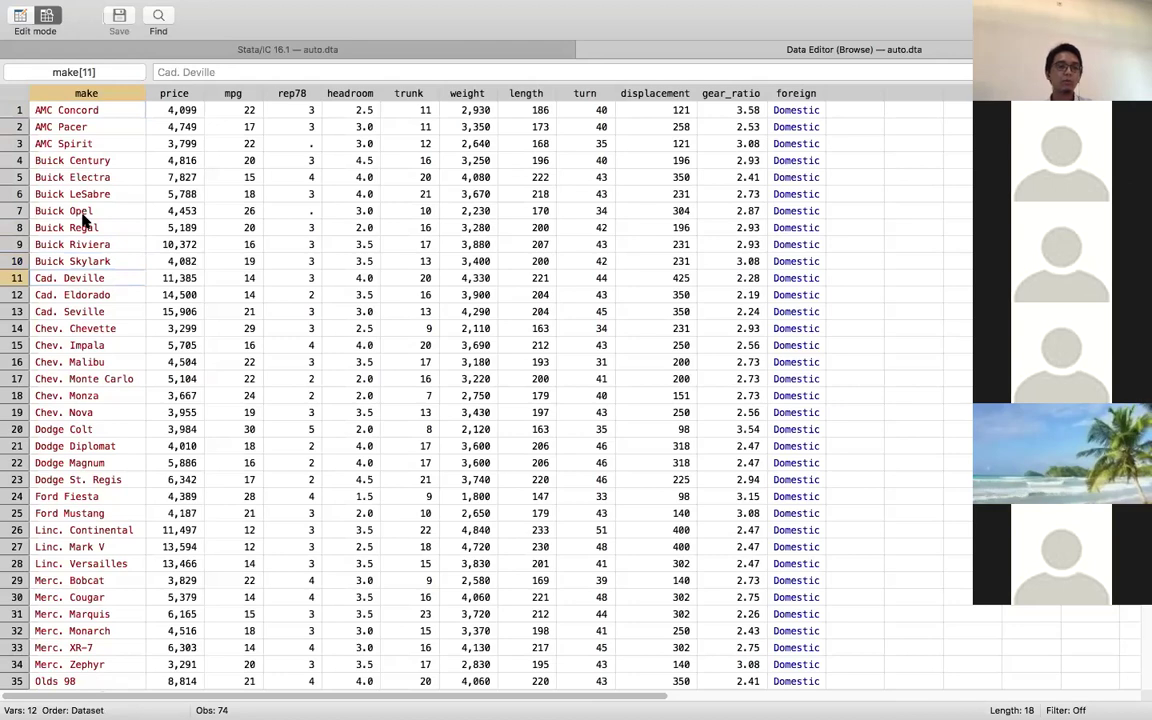
scroll(180, 298, "down", 10)
left_click(180, 295)
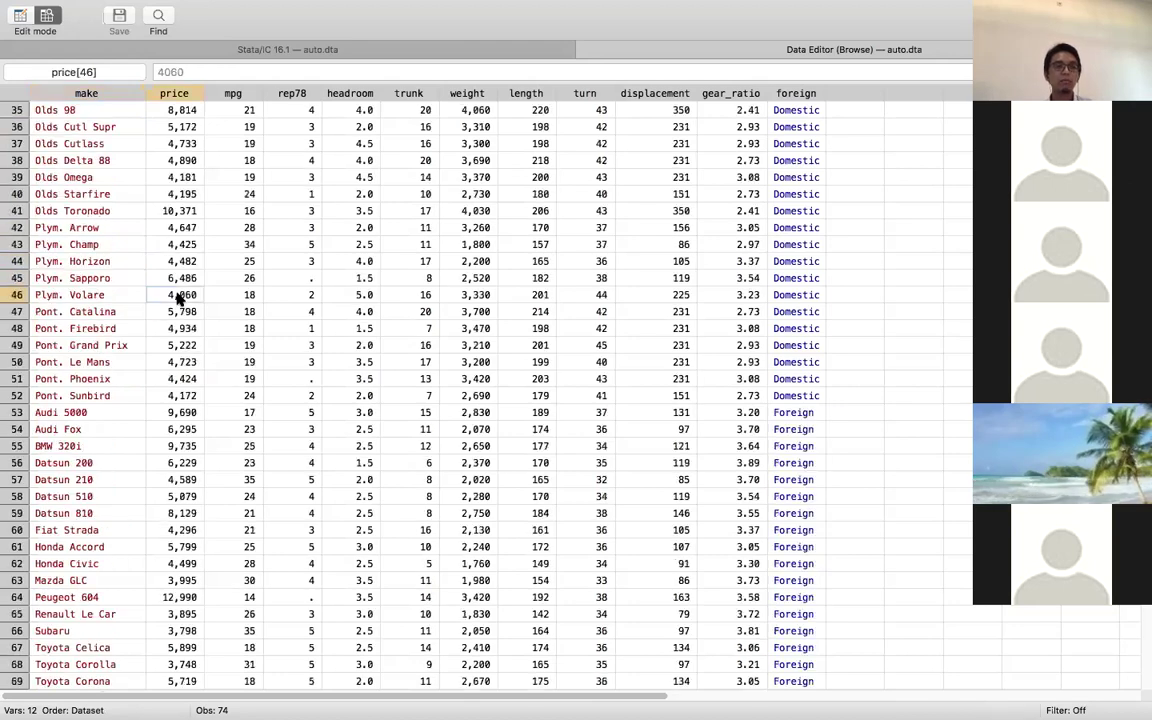
scroll(239, 178, "up", 10)
left_click(239, 177)
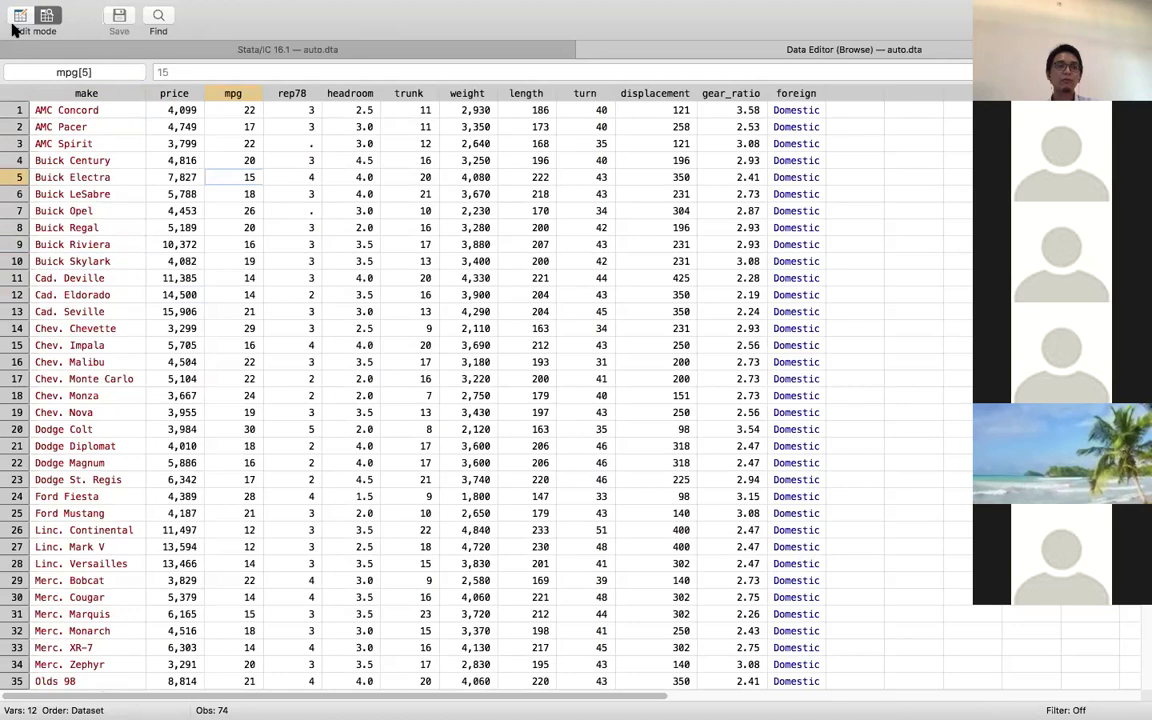
mouse_move(12, 30)
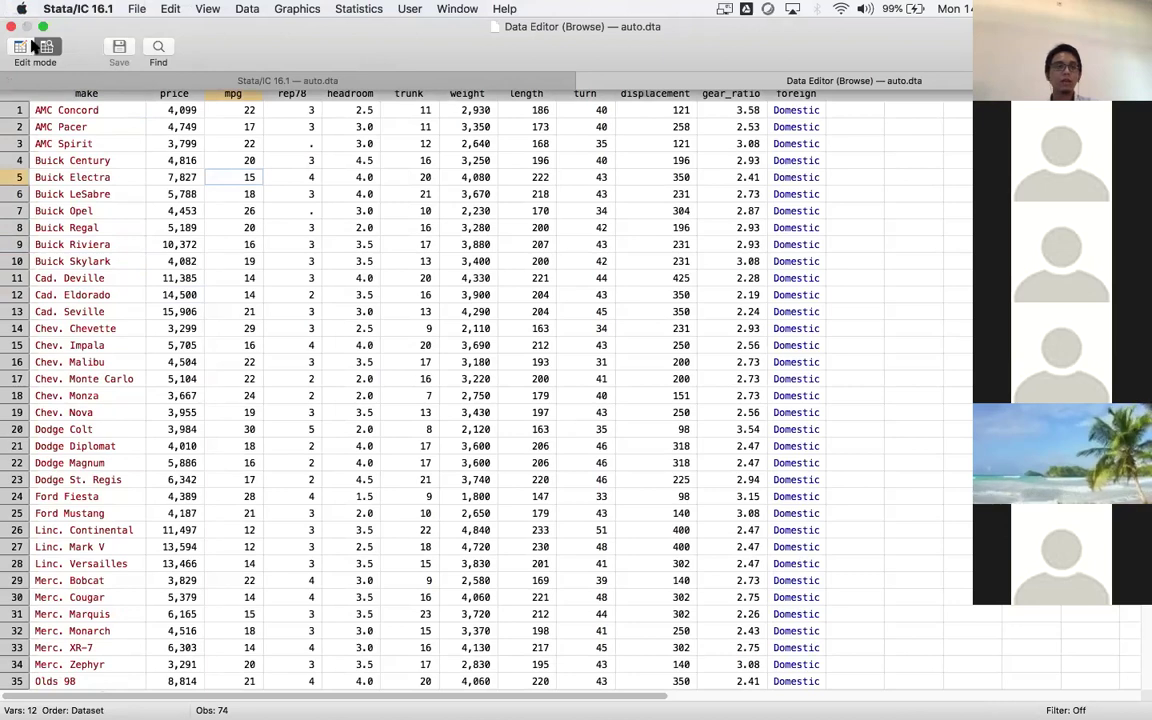
left_click(10, 27)
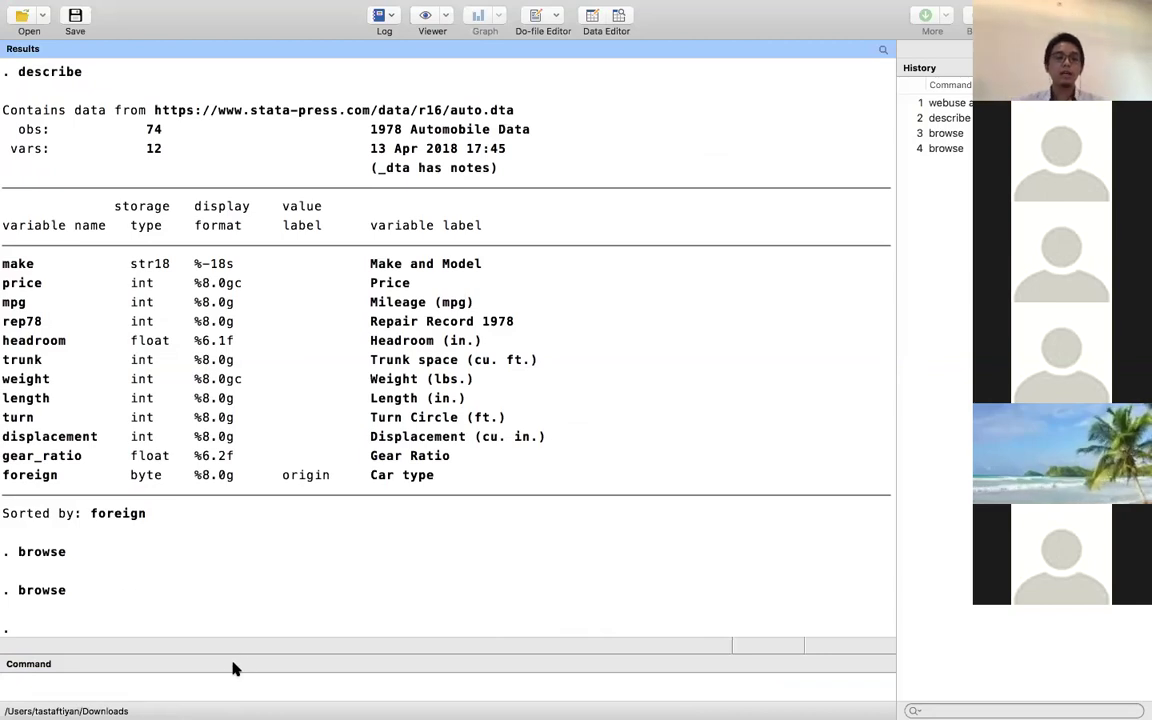
Clear the dataset and everything else from memory with the command "clear all".
left_click(206, 681)
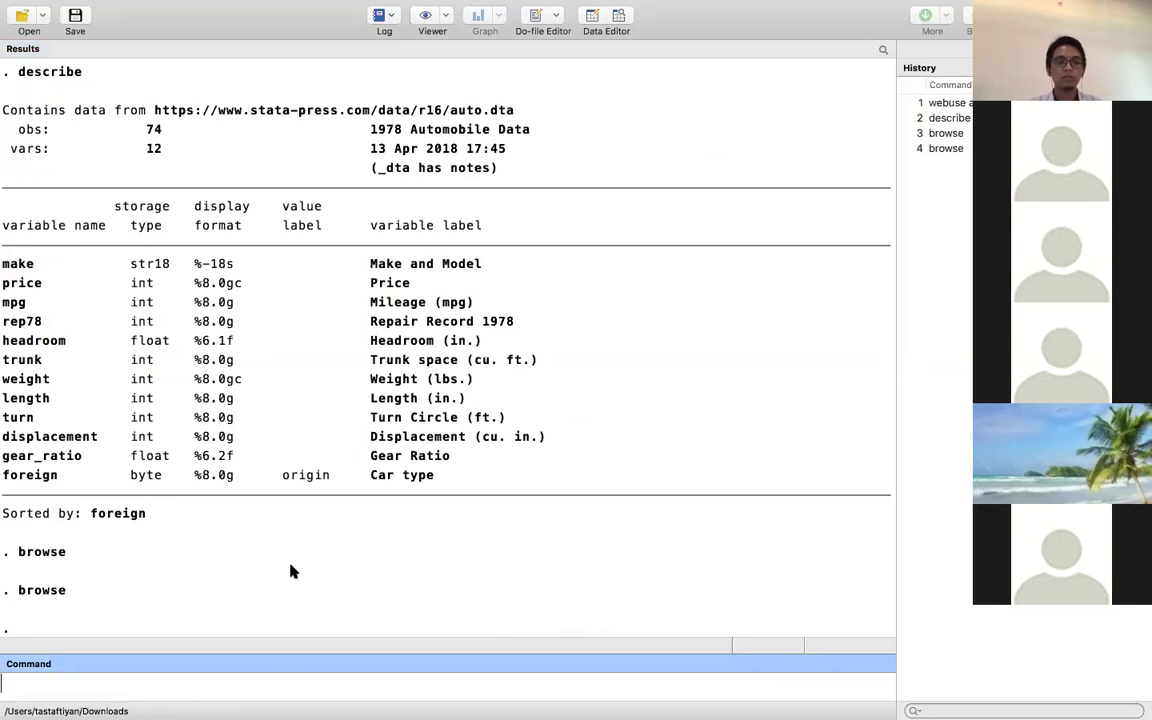
type("clear all")
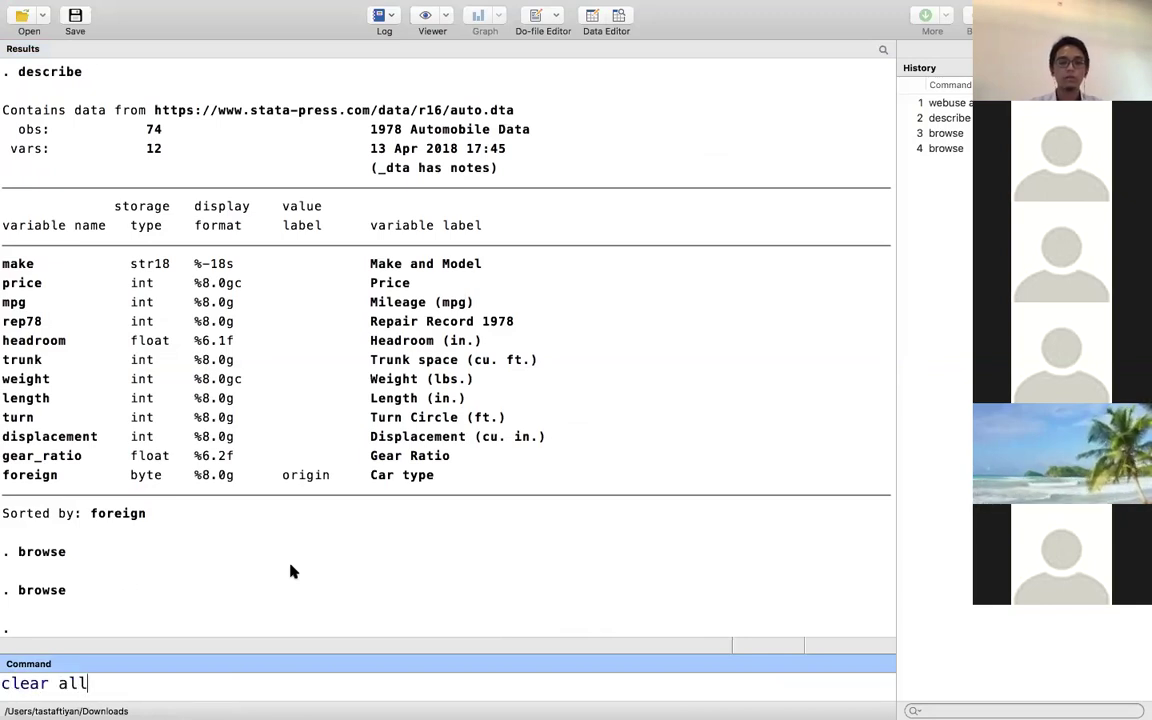
key("Return")
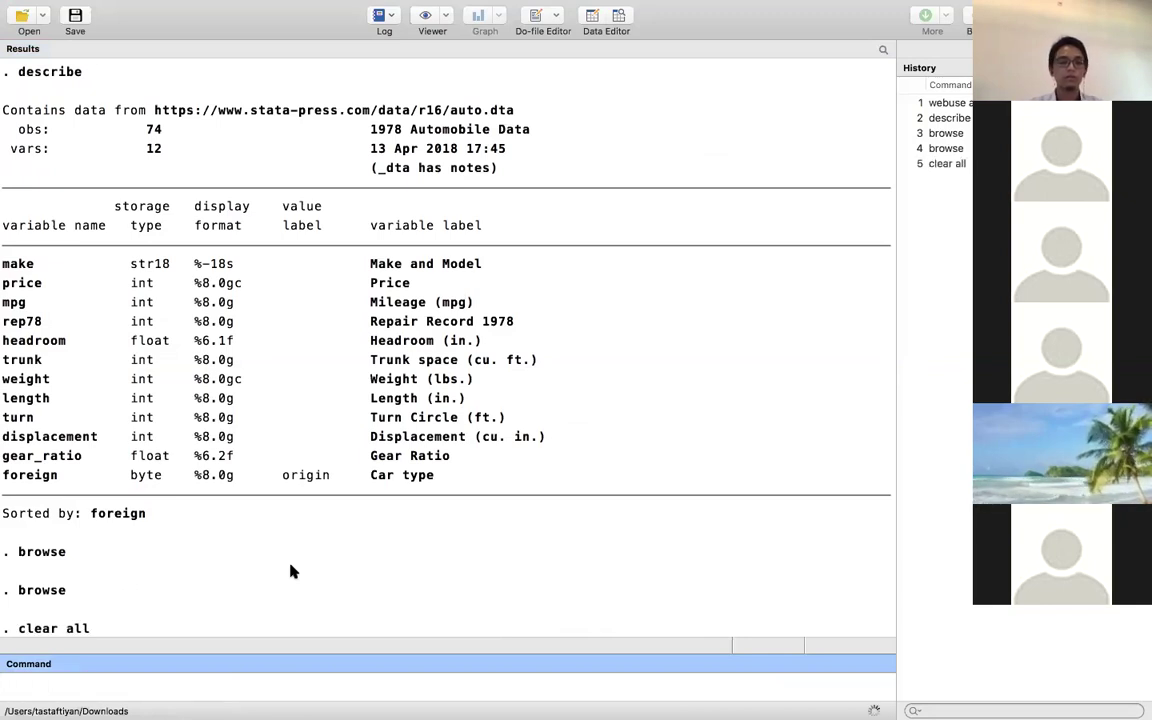
Try to start a log file named pelatihan_stata with the log using command.
type("log using ")
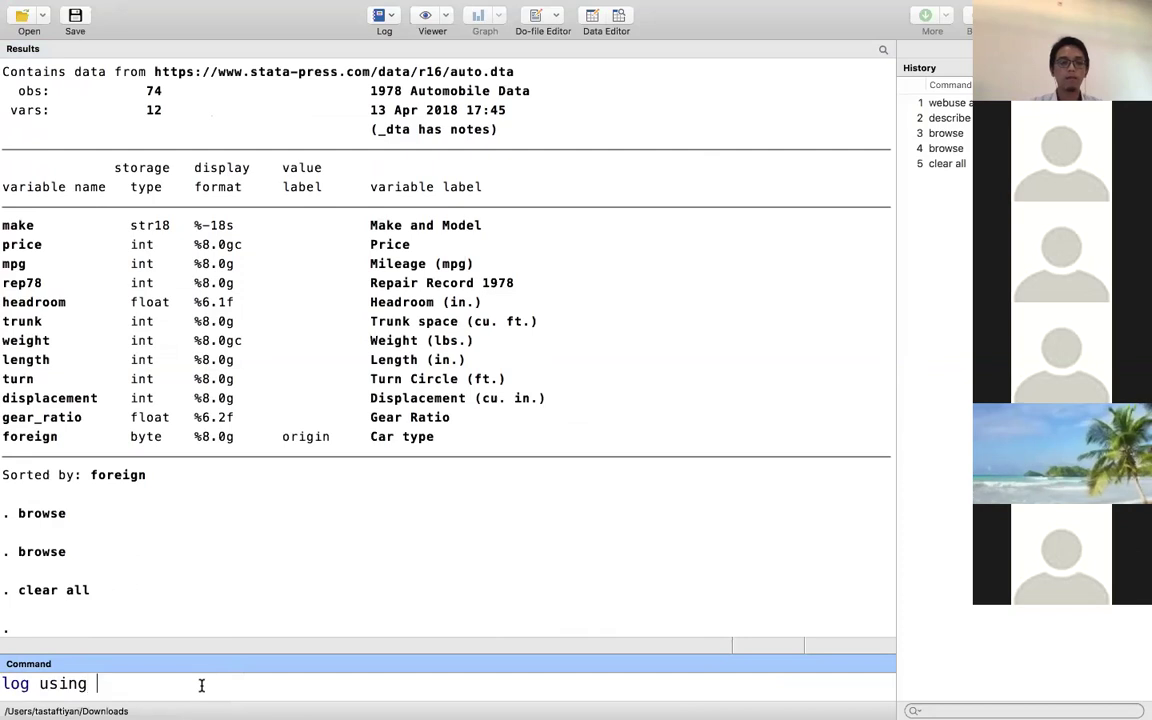
type("pelatihanb")
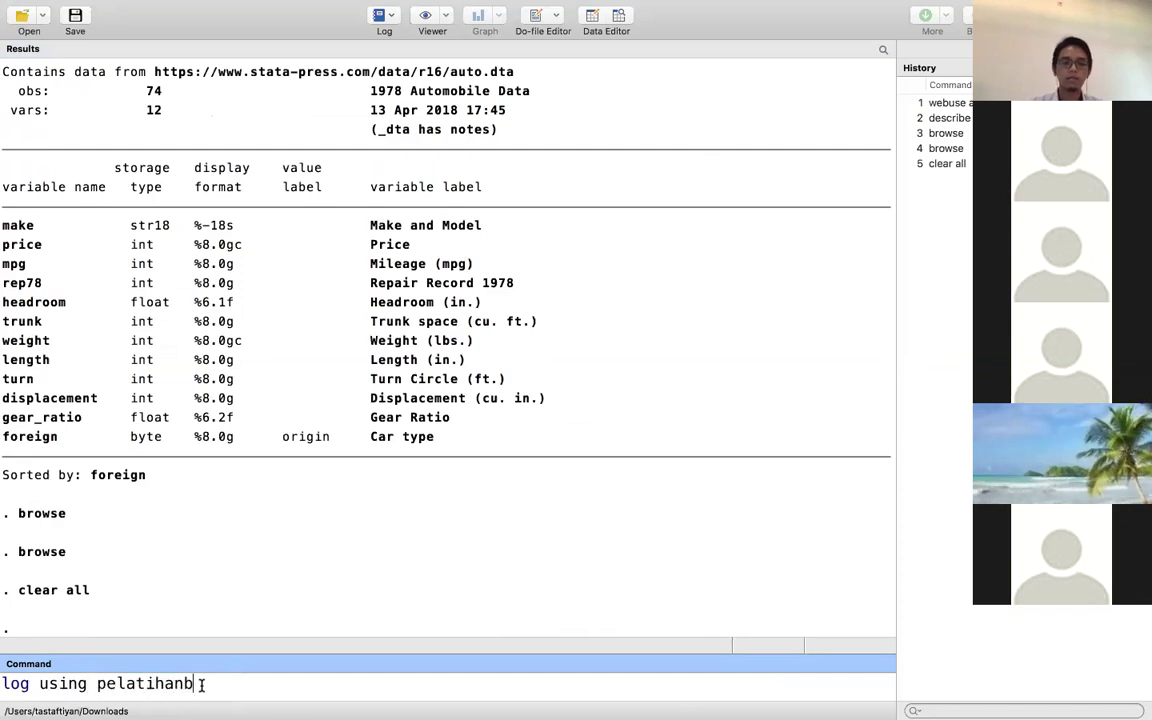
key("BackSpace")
type("_stata")
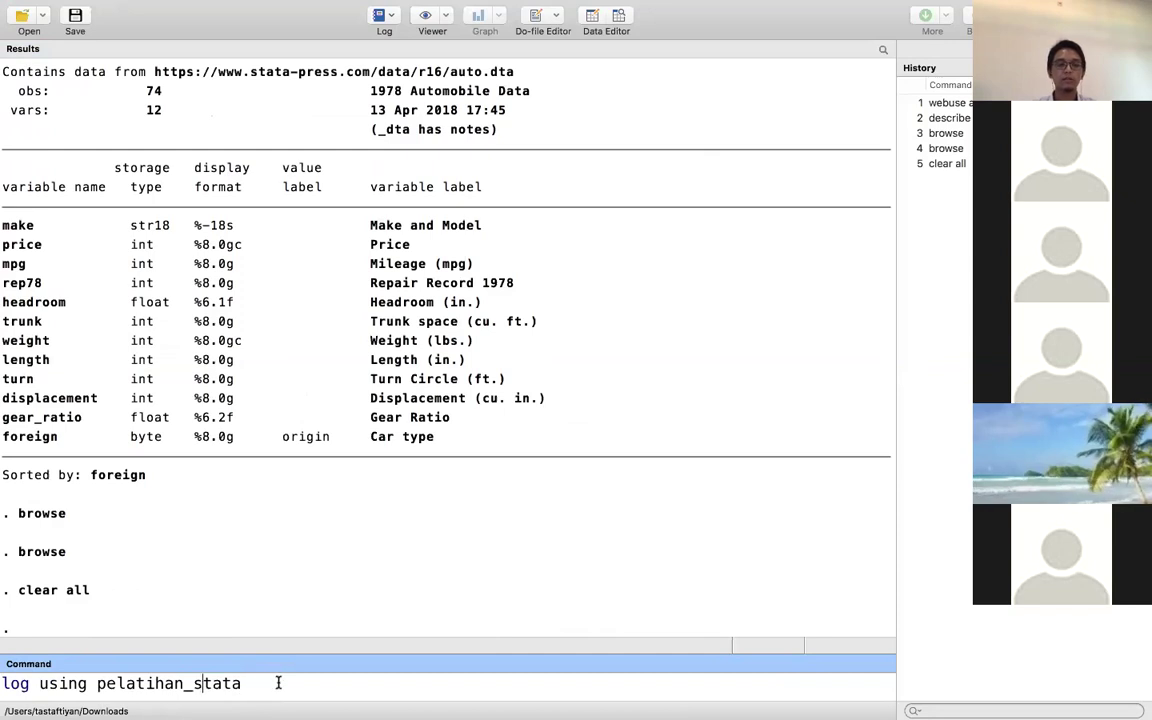
key("Return")
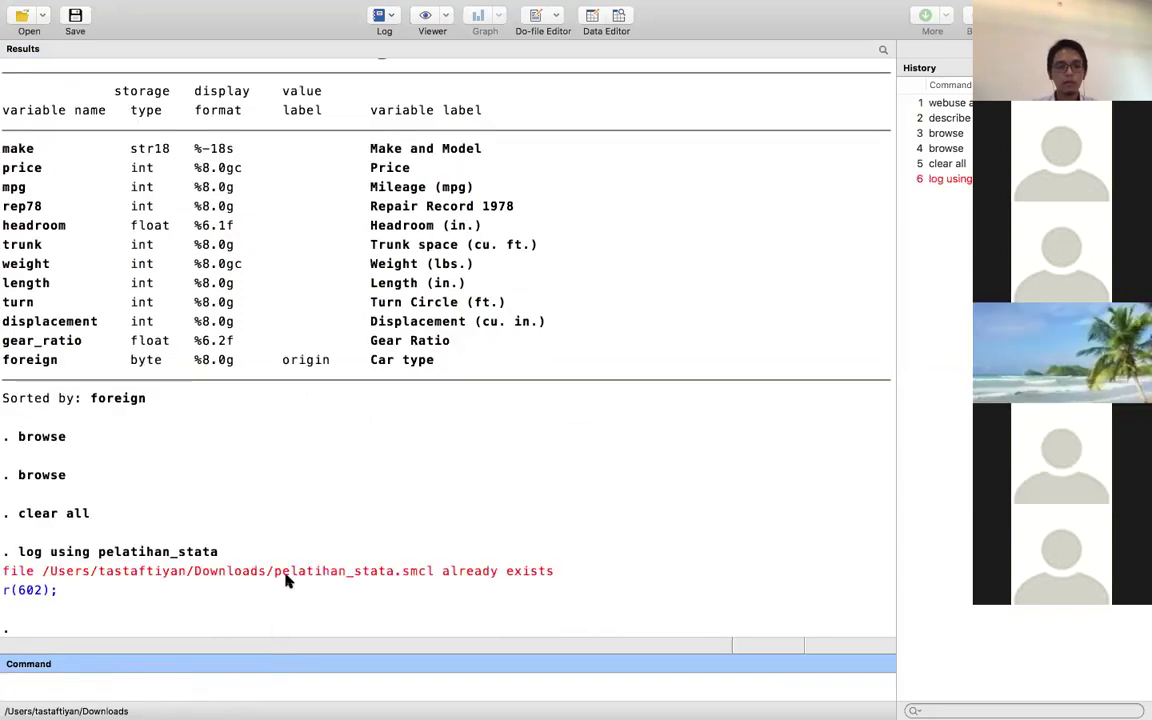
Start a log file named pelatihan_stata14sept with the log using command.
type("log using")
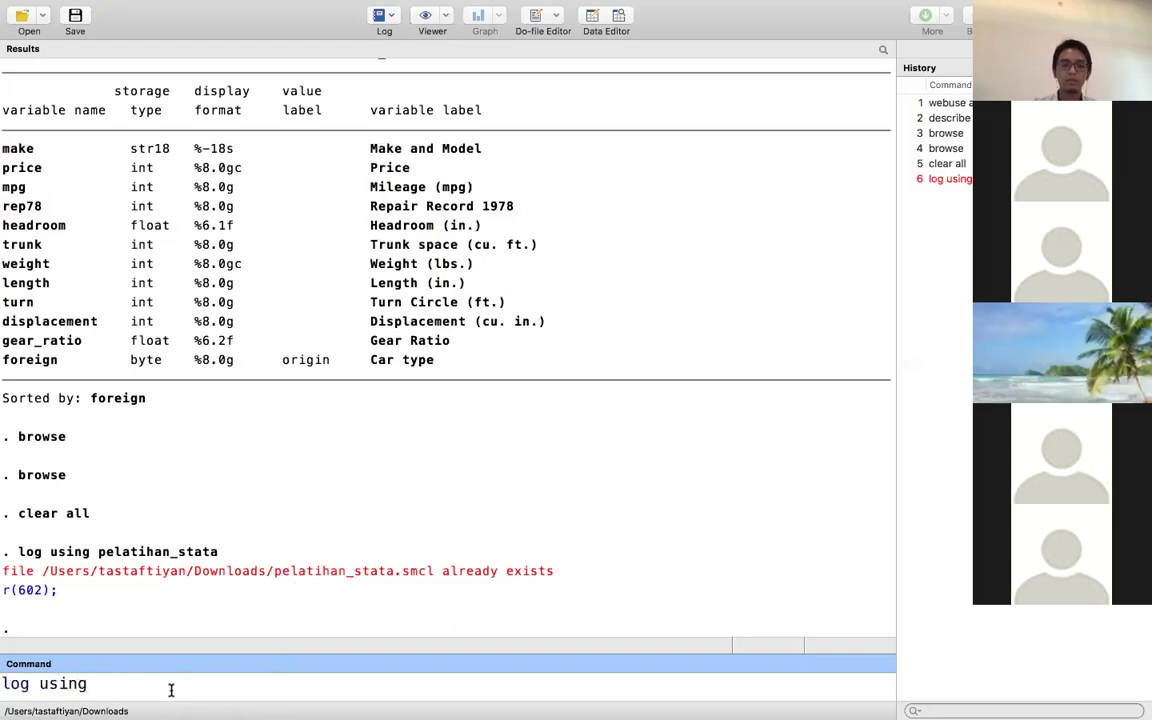
type(" pela")
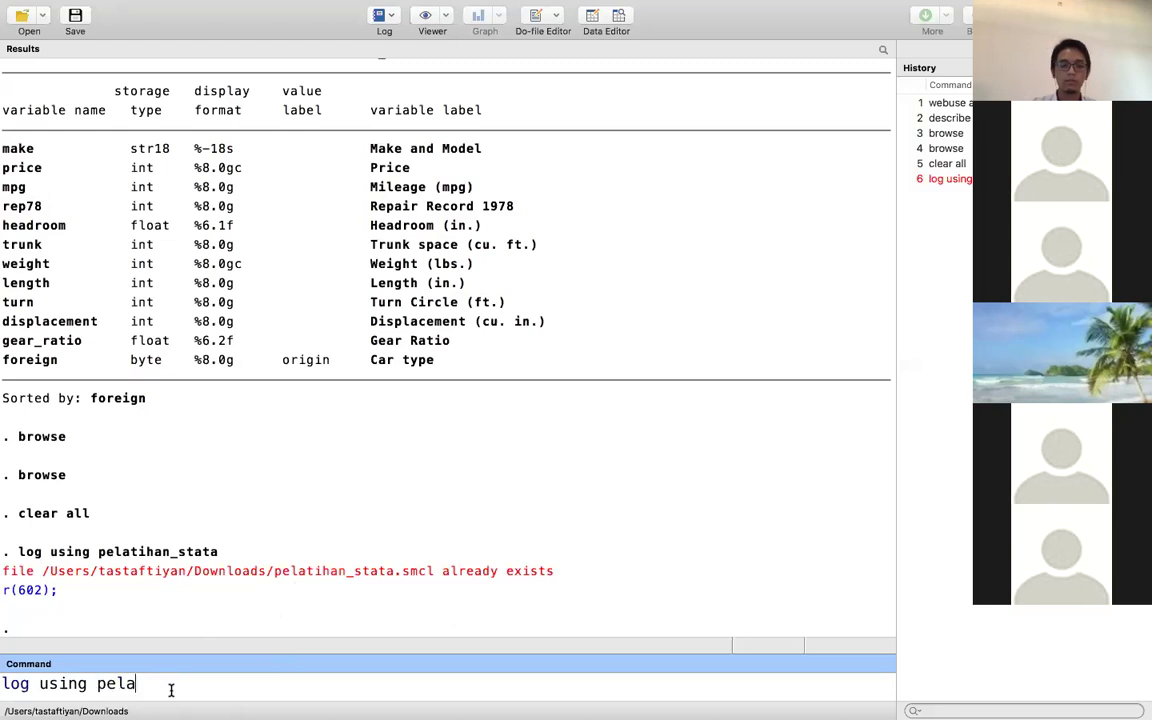
type("tihan_sta")
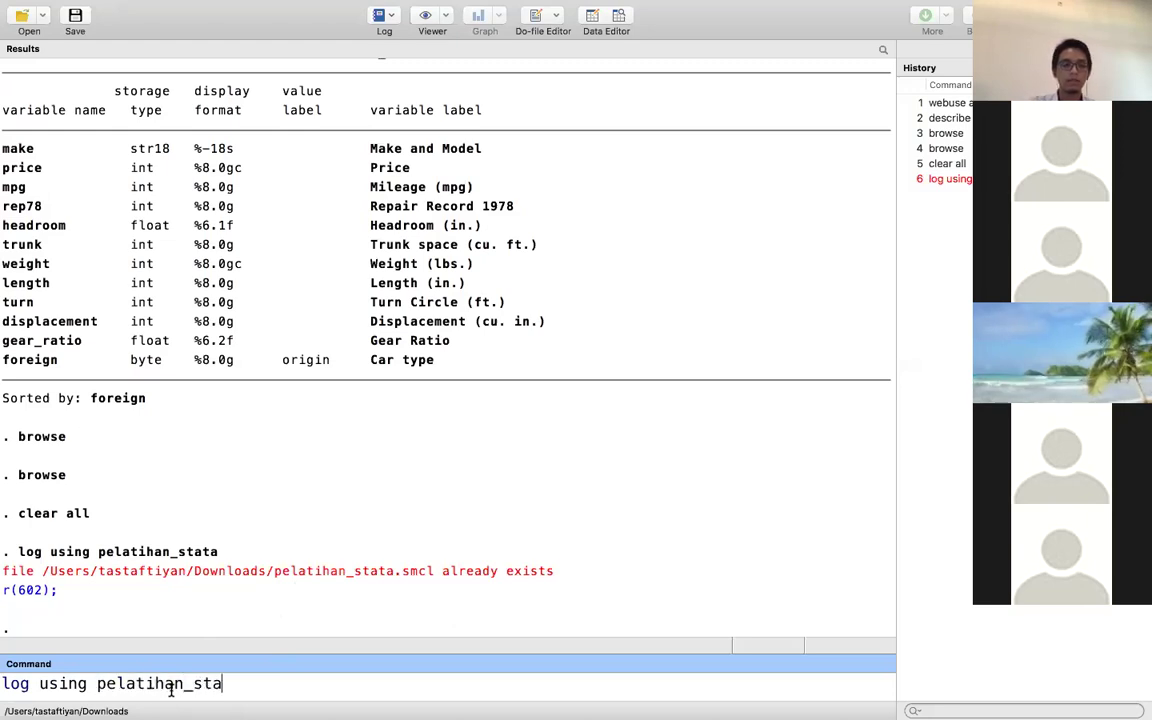
type("ta14sept")
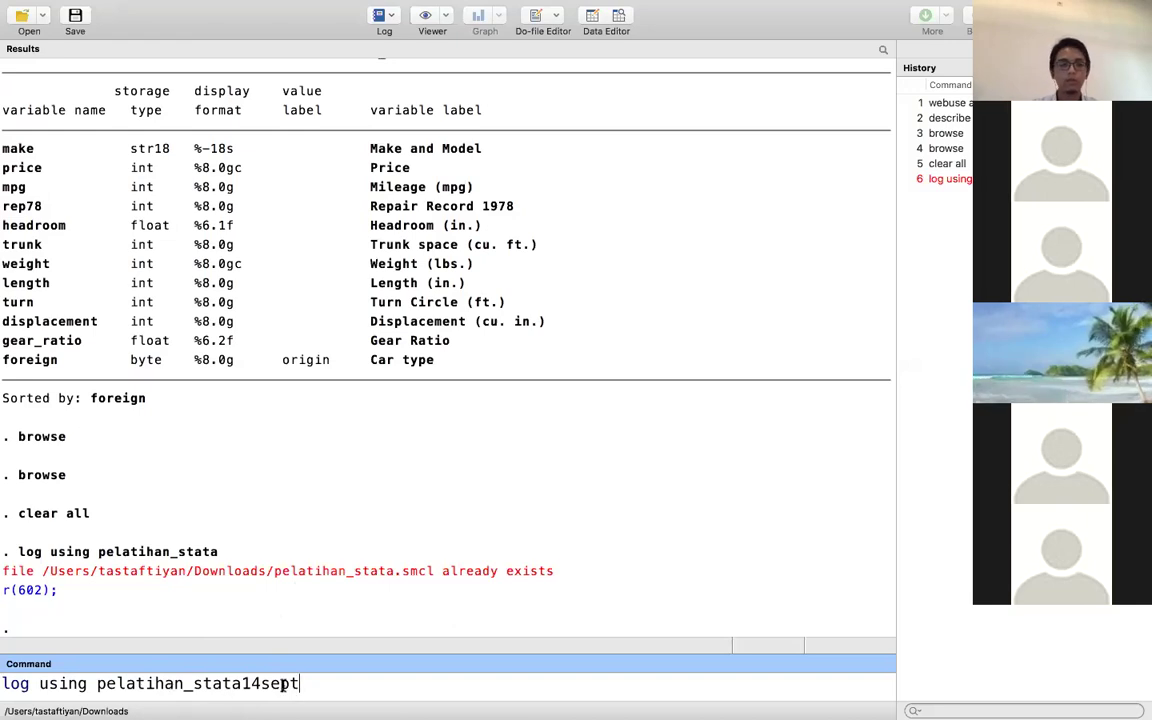
key("Return")
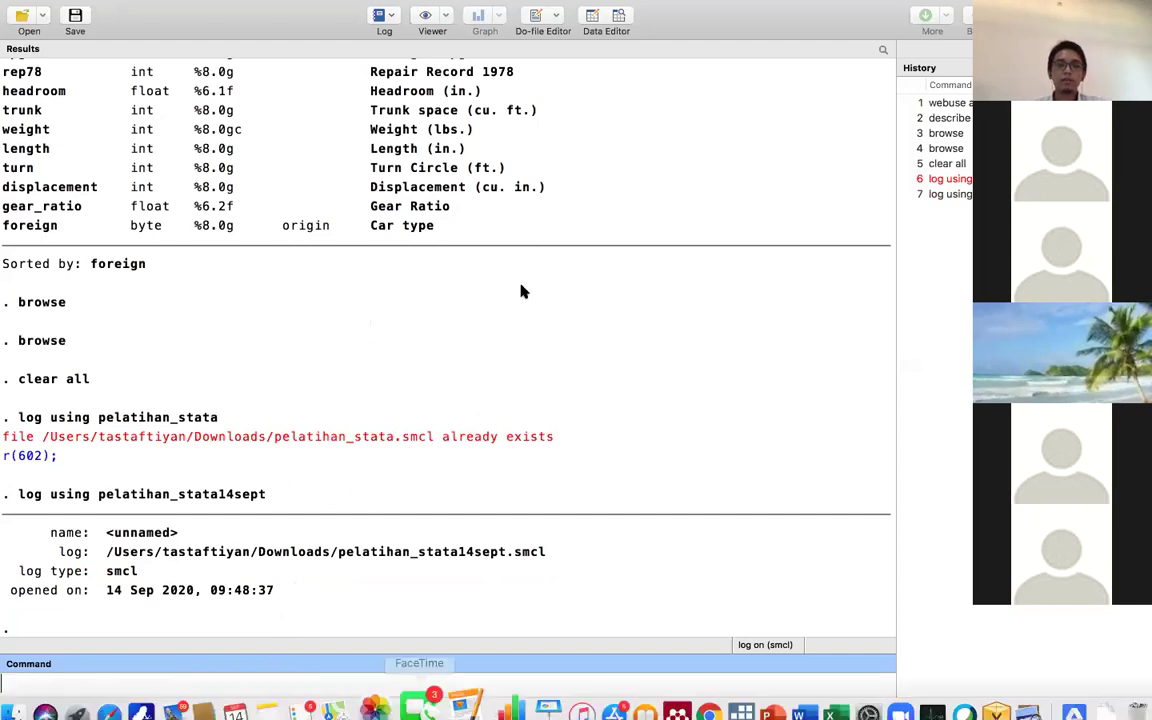
Load the PSID example dataset with the command "webuse psidextract", after checking the slide on it and the earlier webuse command.
key("ctrl+Right")
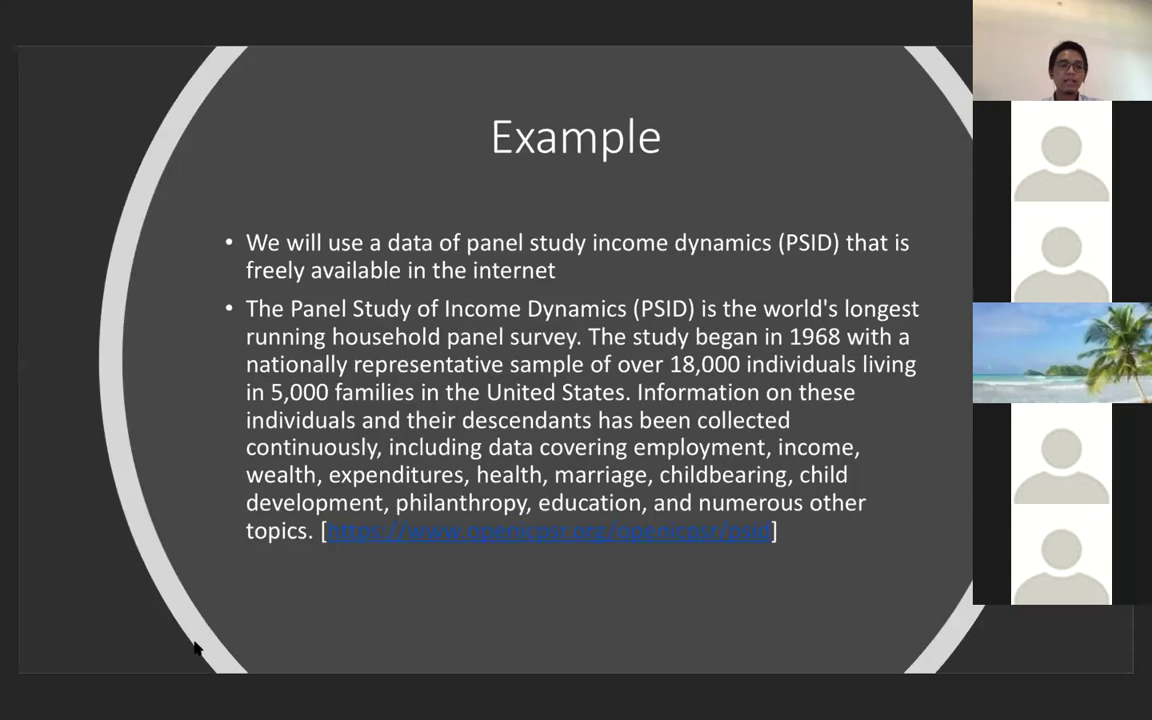
key("ctrl+Left")
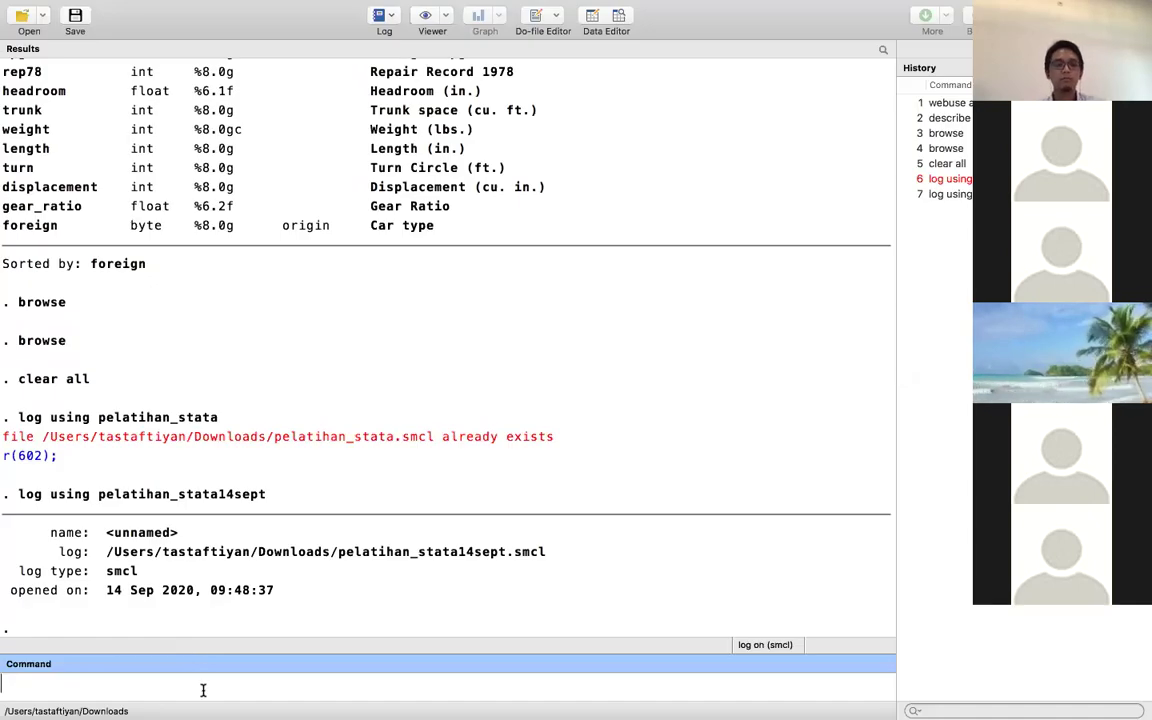
type("webuse psidextract")
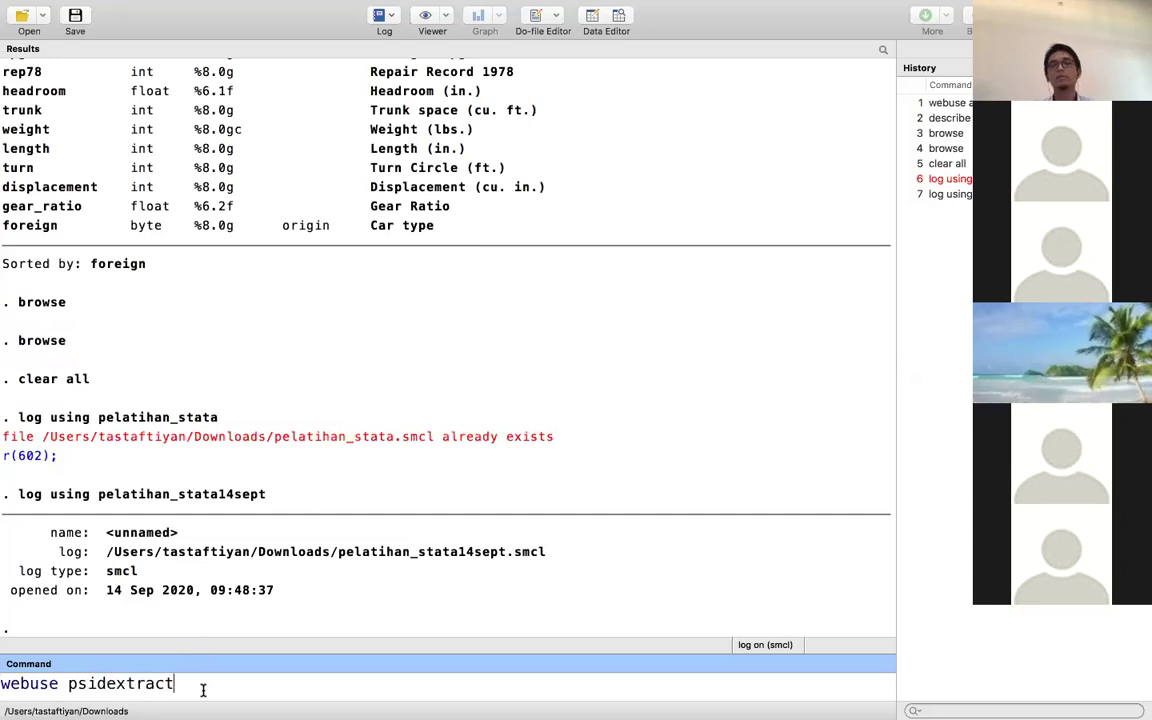
double_click(130, 683)
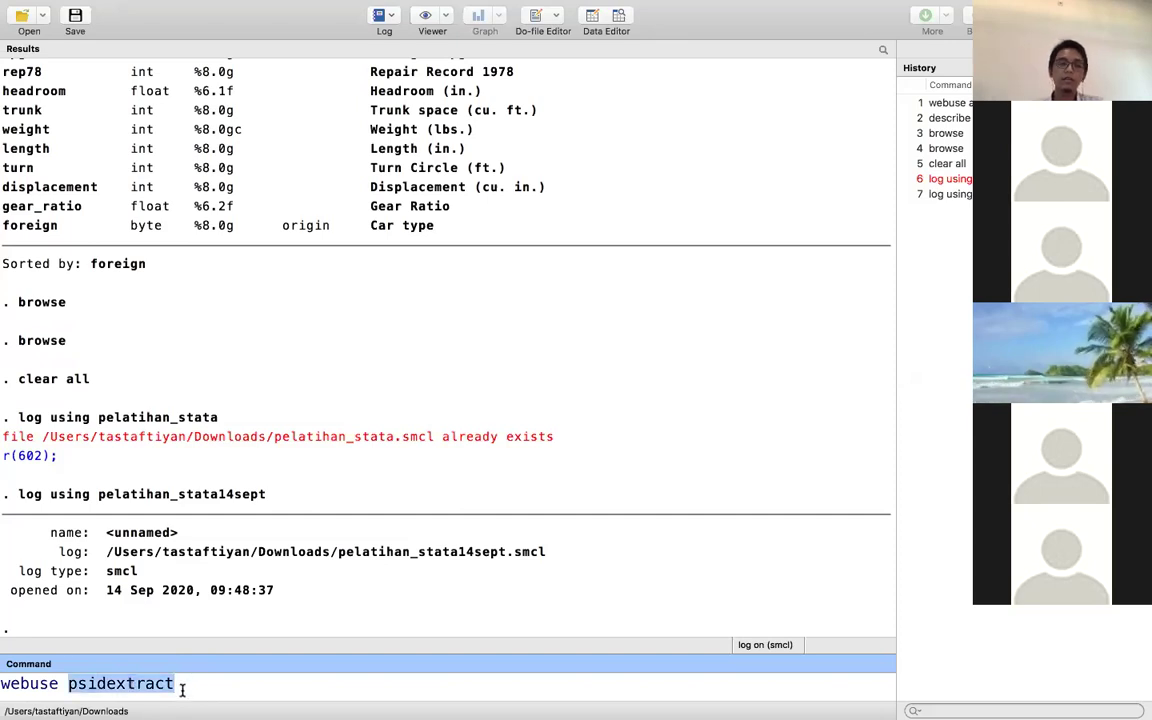
left_click(179, 683)
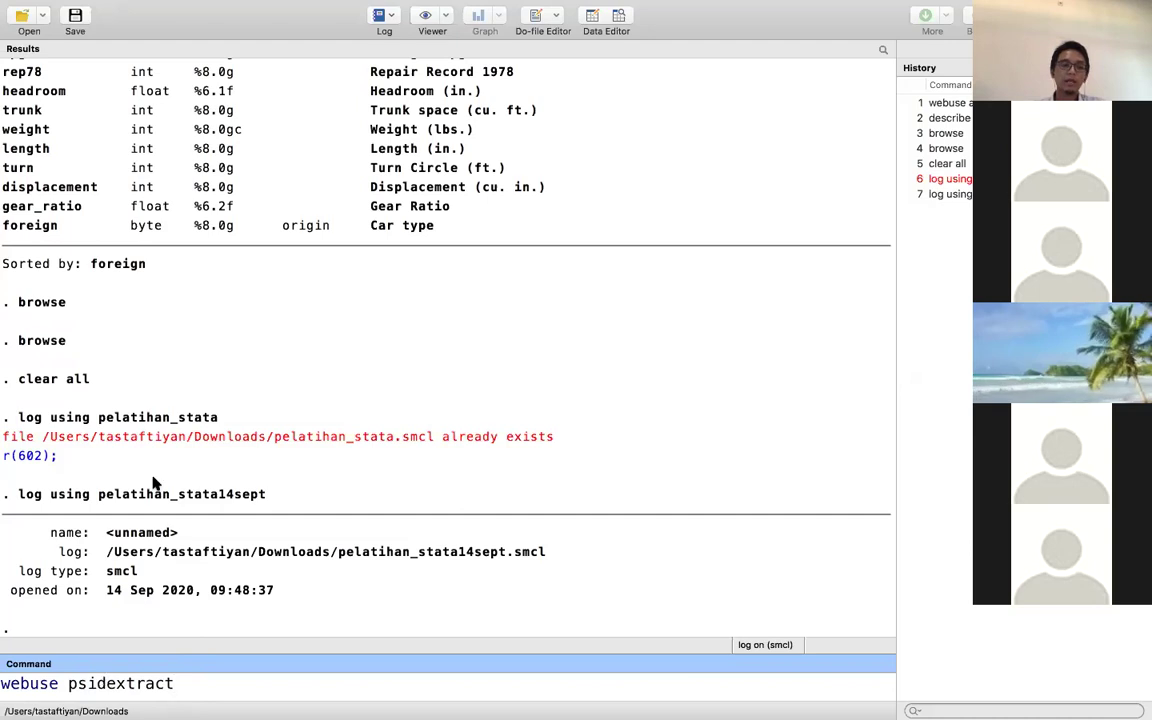
scroll(185, 394, "up", 5)
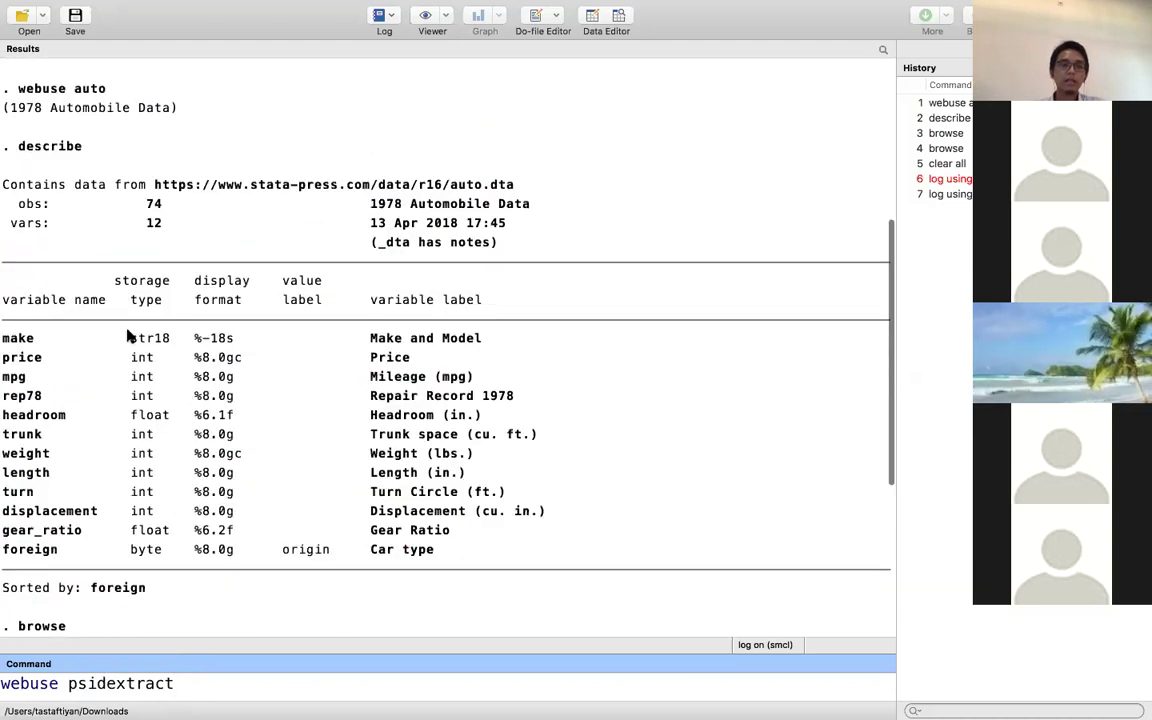
scroll(129, 334, "up", 4)
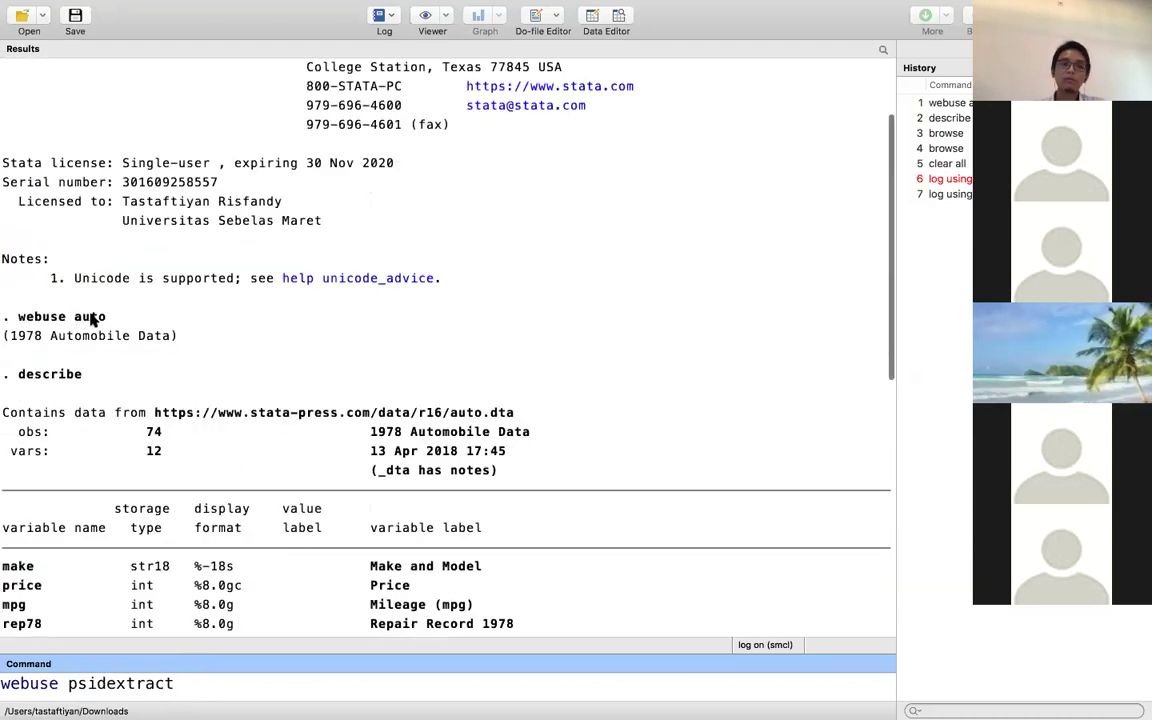
left_click(80, 318)
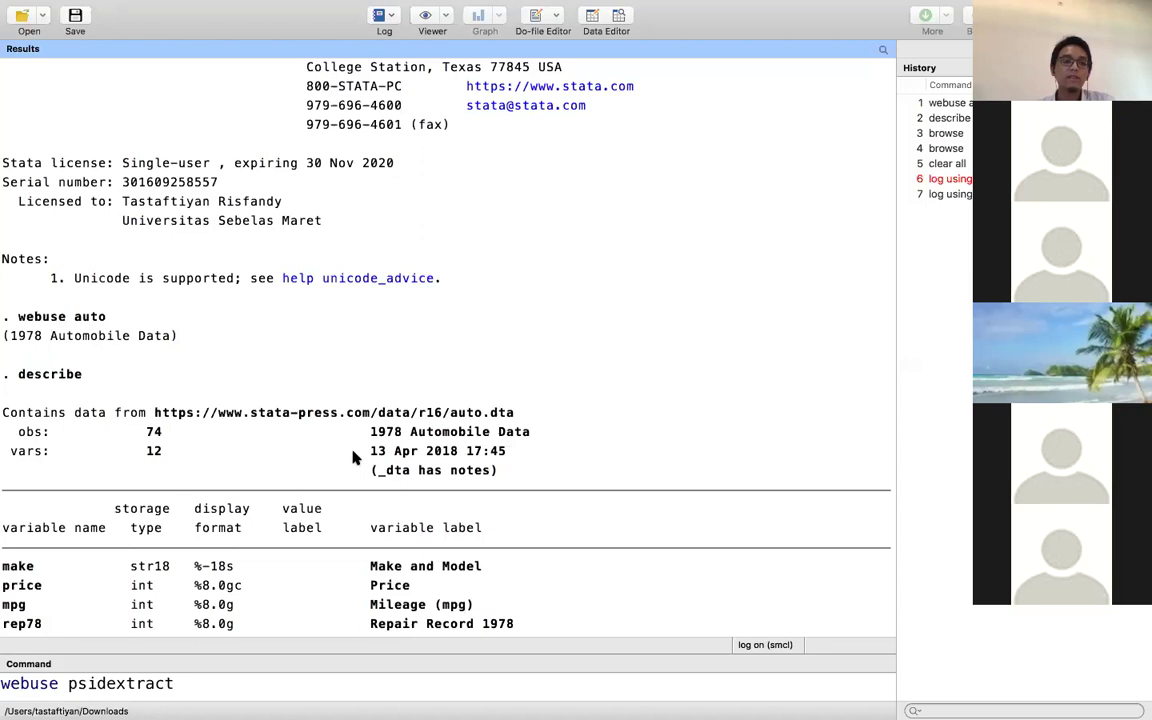
scroll(355, 455, "down", 10)
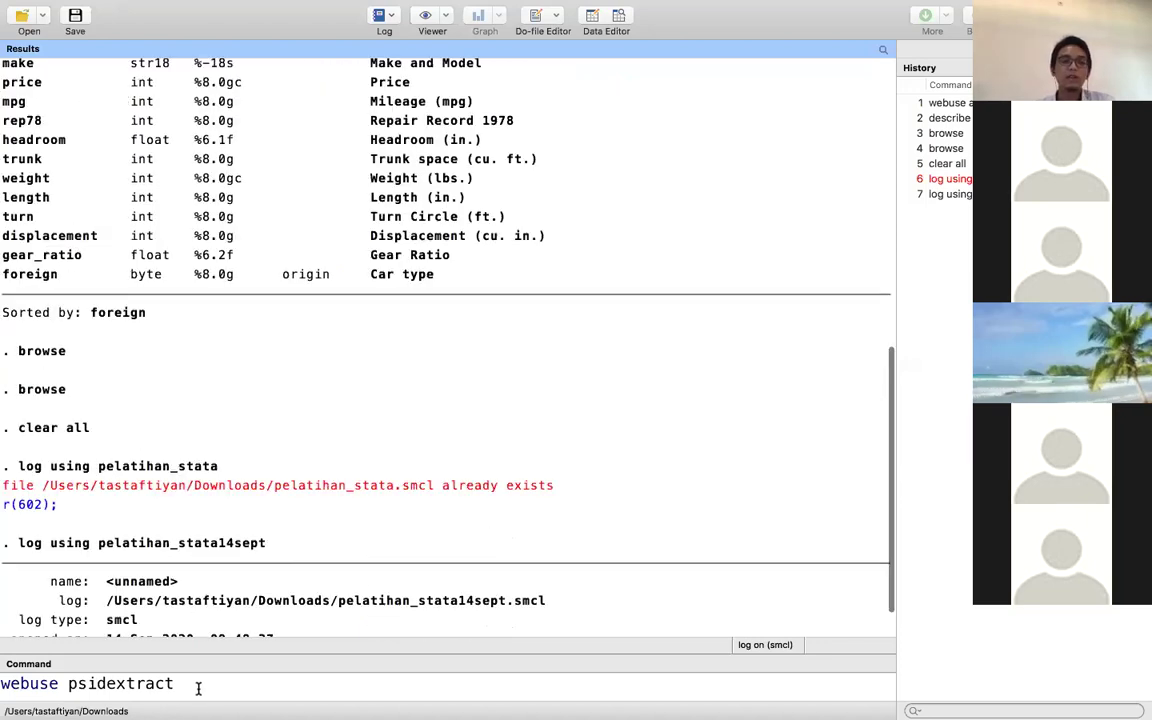
left_click(198, 687)
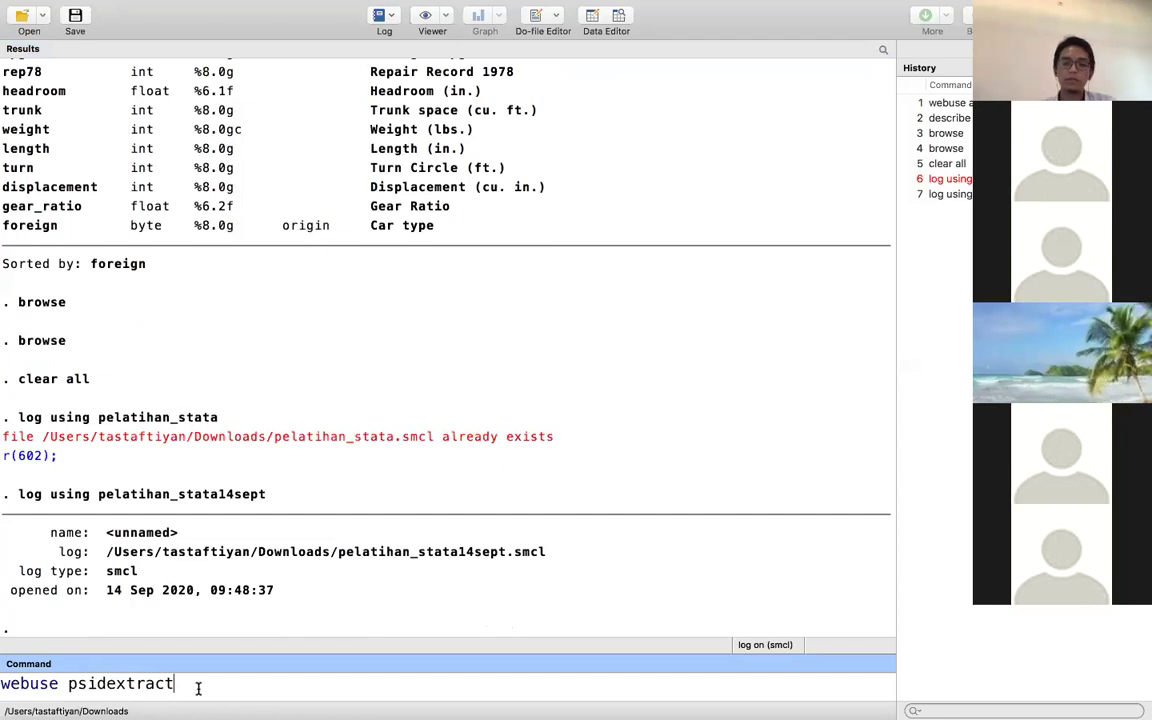
key("Return")
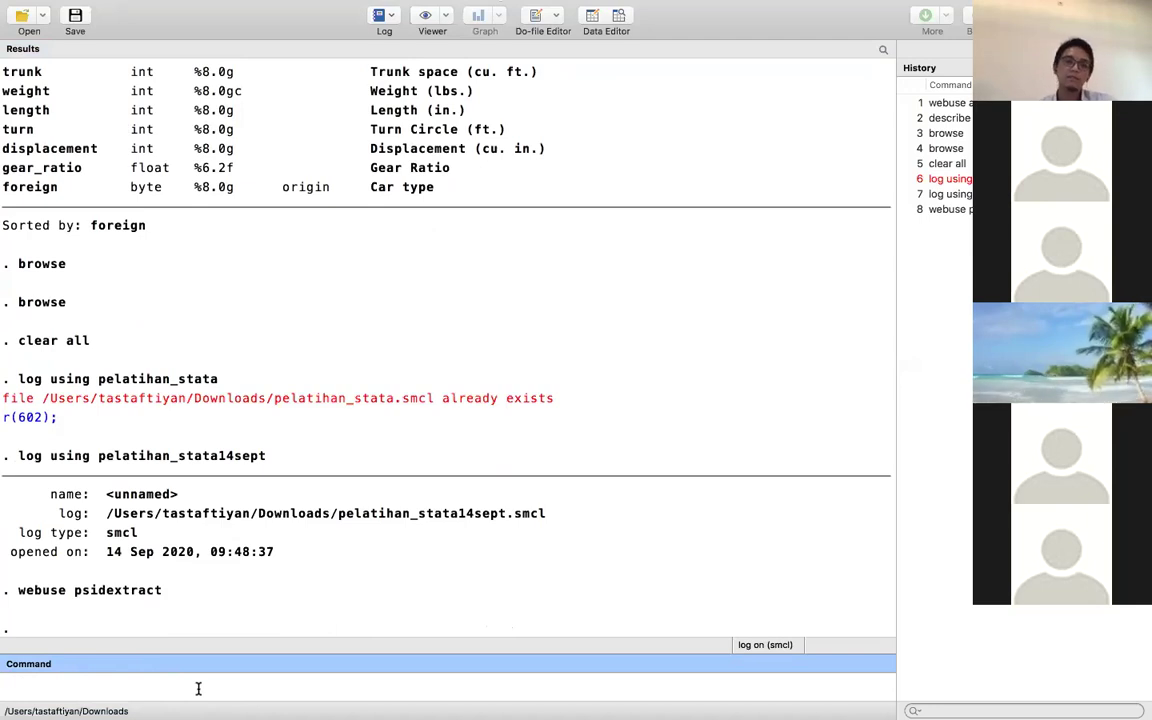
List the dataset's variables with the describe command and review their storage types and labels.
left_click(219, 588)
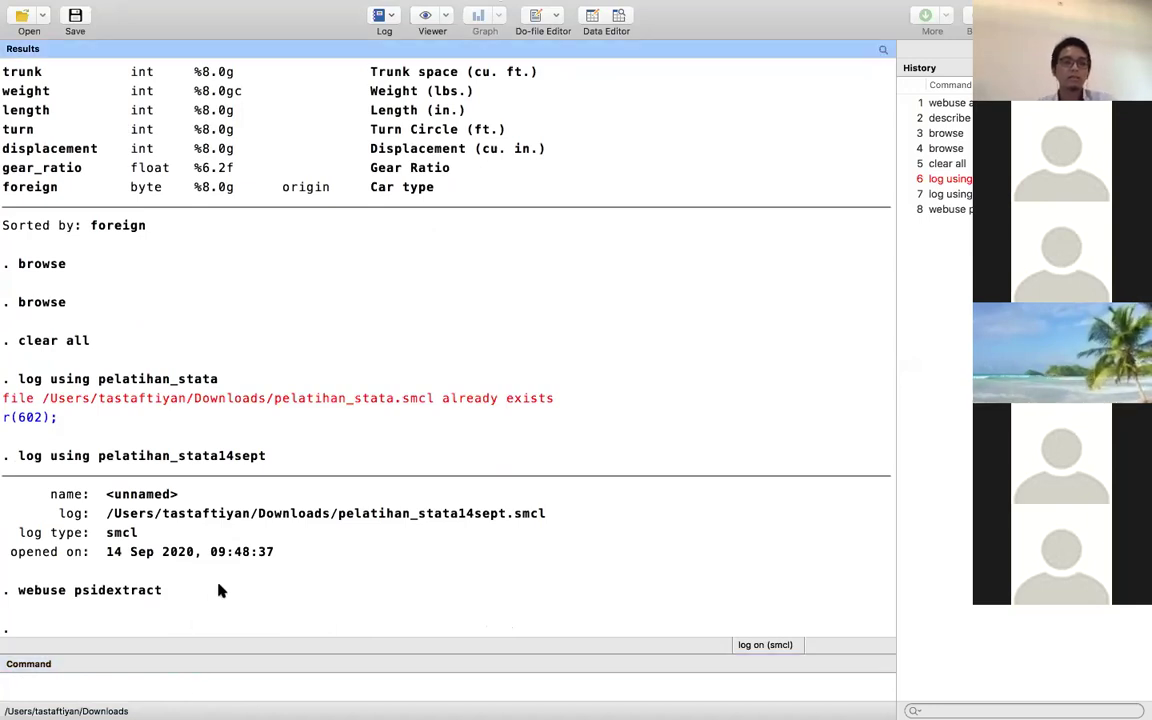
left_click(129, 682)
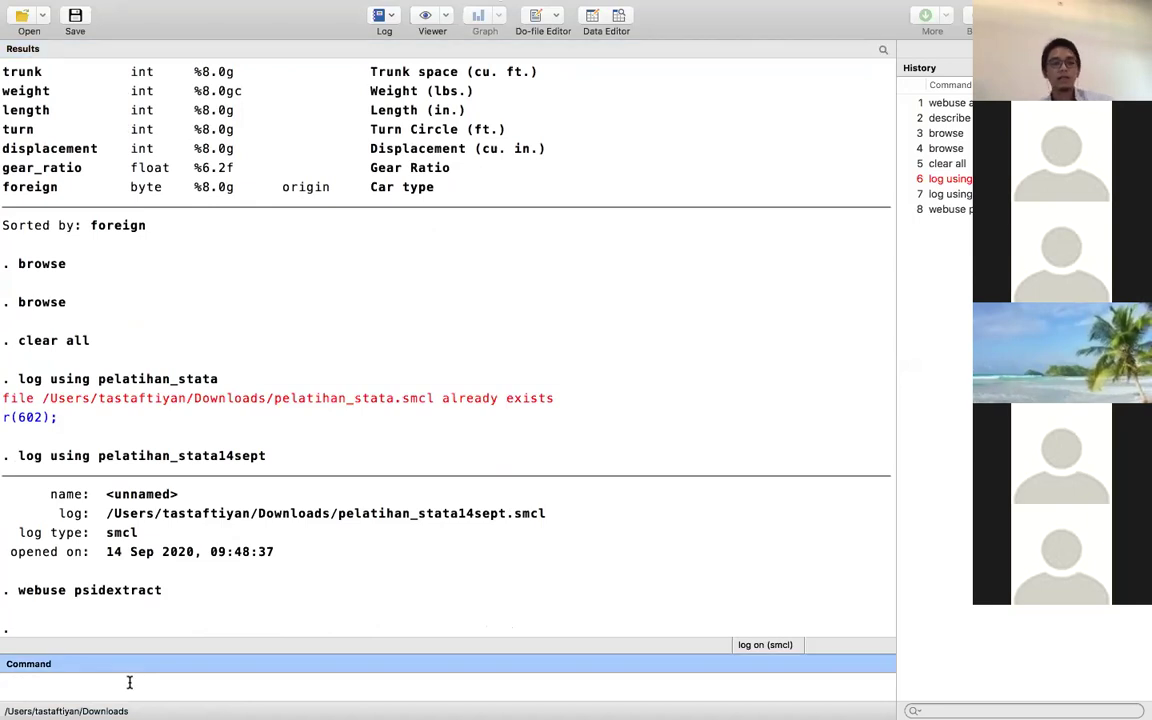
type("describve")
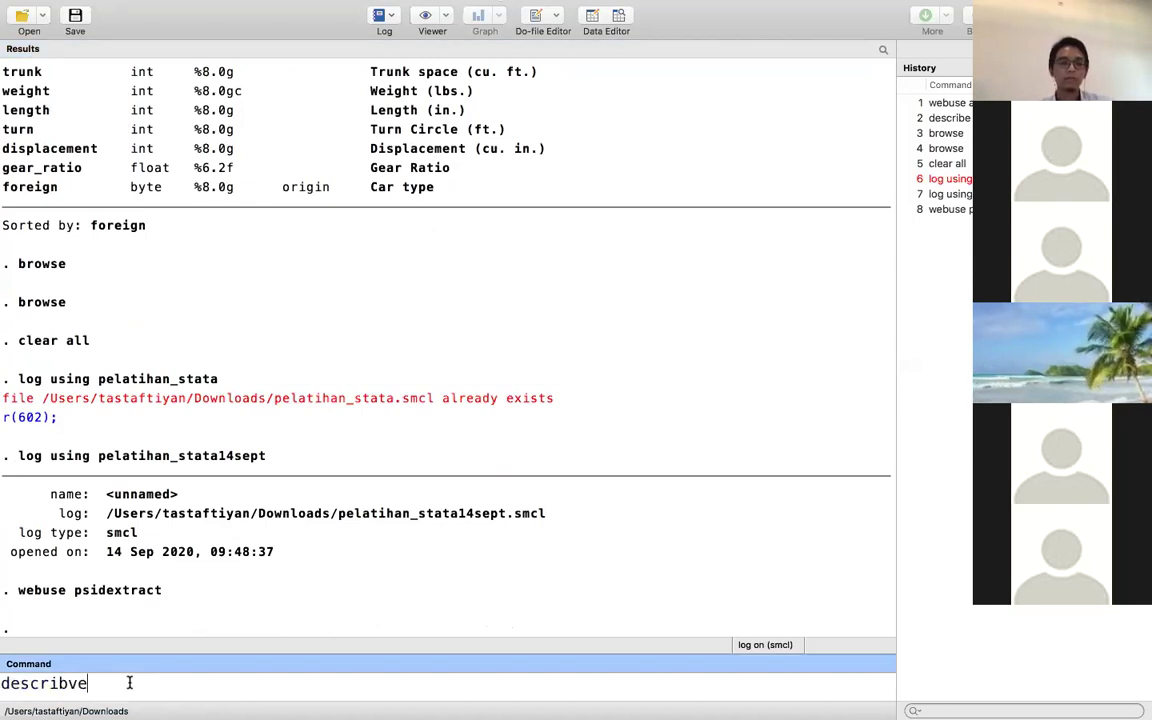
key("BackSpace")
type("e")
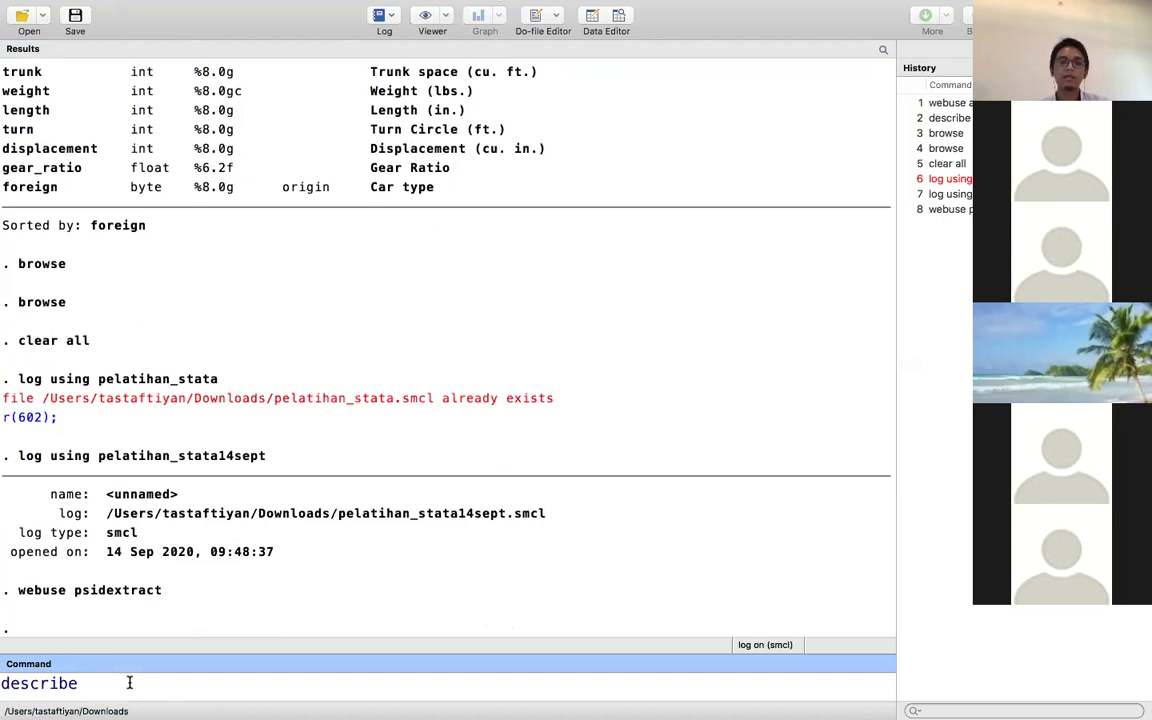
key("Return")
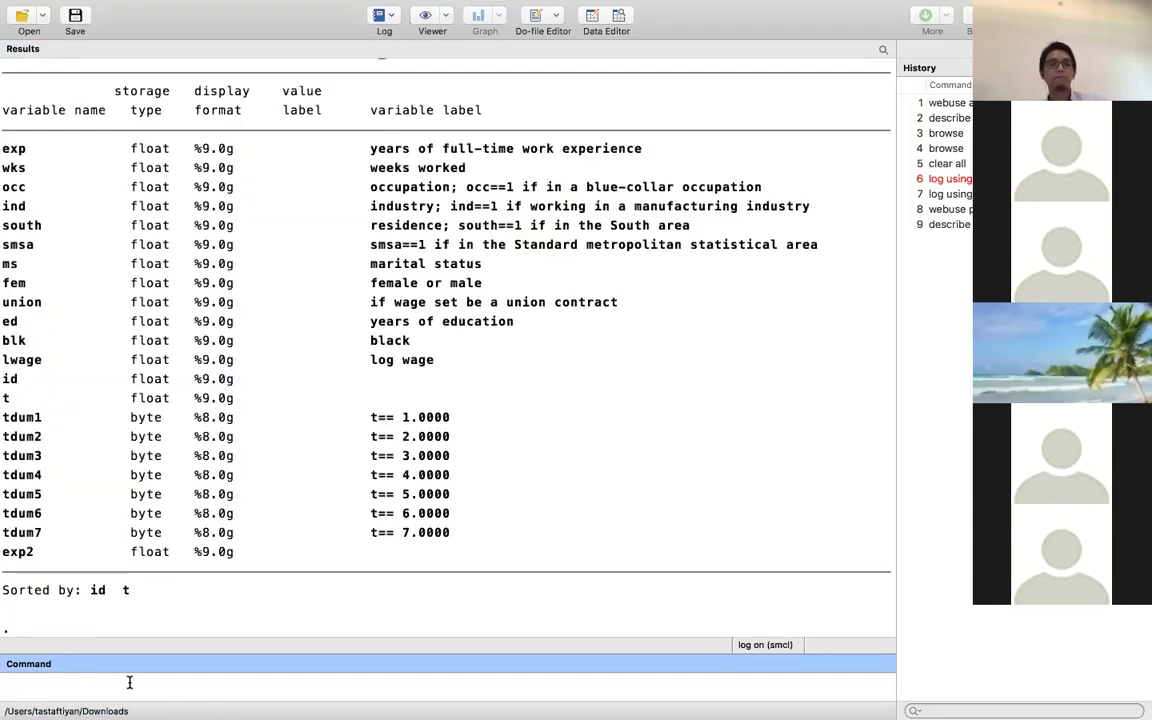
scroll(311, 386, "up", 2)
scroll(311, 386, "up", 2)
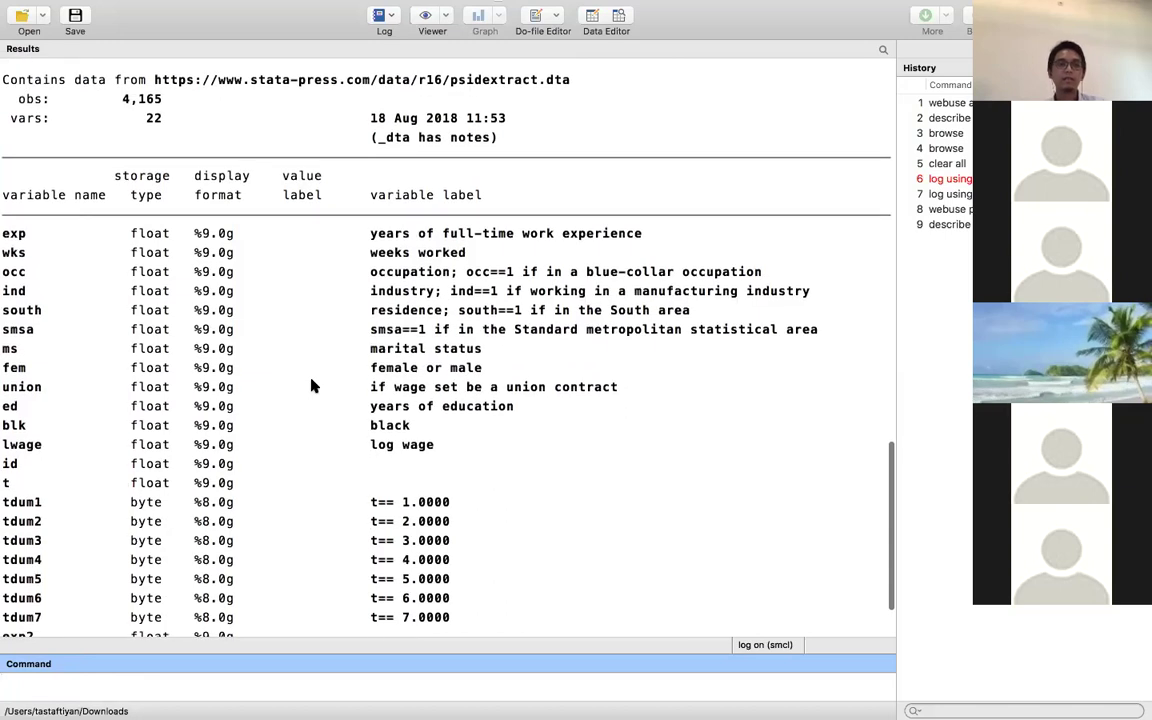
scroll(311, 386, "up", 3)
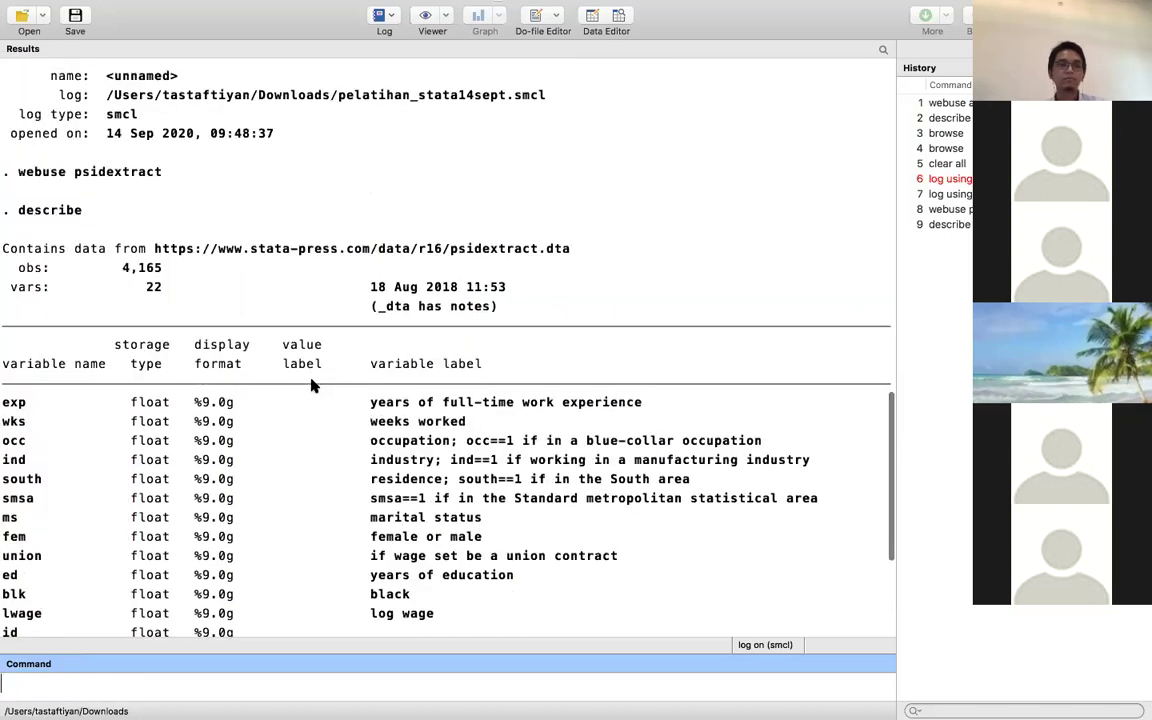
scroll(311, 386, "down", 4)
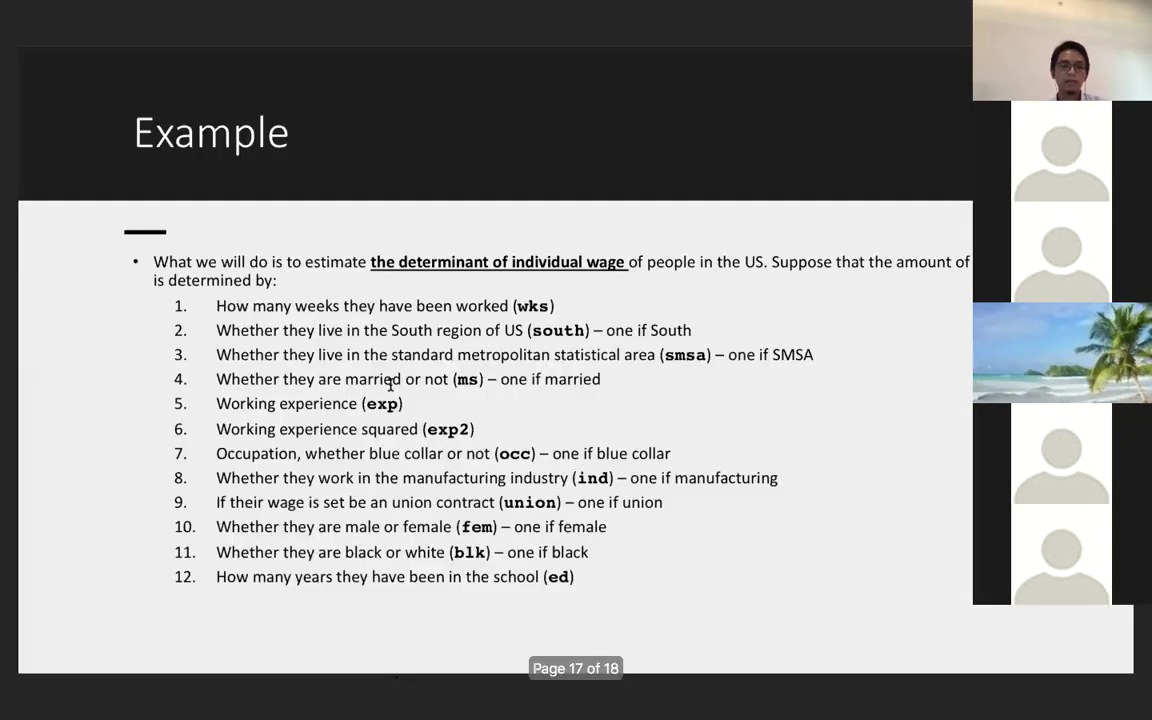
Return from the slides to Stata and show the dataset in the Data Editor with the browse command.
key("ctrl+Left")
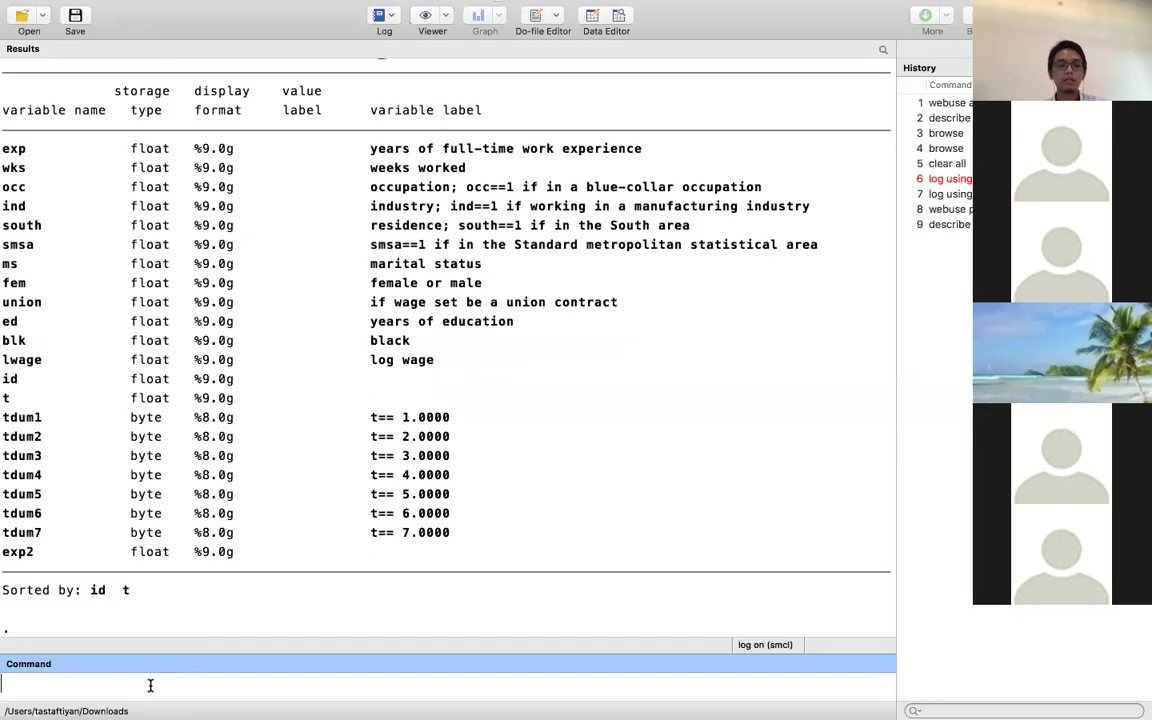
type("browse")
key("Return")
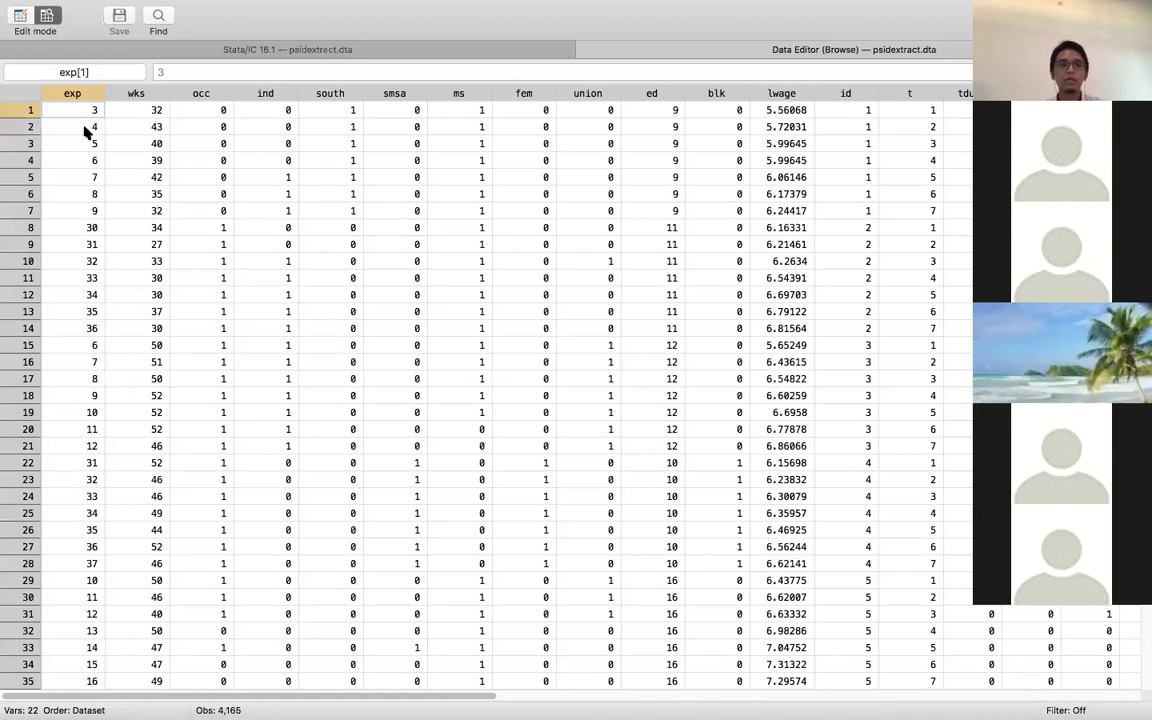
Examine the second observation's values across all the variable columns, ending back at the exp column.
key("Right")
key("Right")
key("Right")
key("Right")
key("Right")
key("Right")
key("Right")
key("Right")
key("Right")
key("Right")
key("Right")
key("Right")
key("Right")
key("Right")
key("Right")
key("Right")
key("Right")
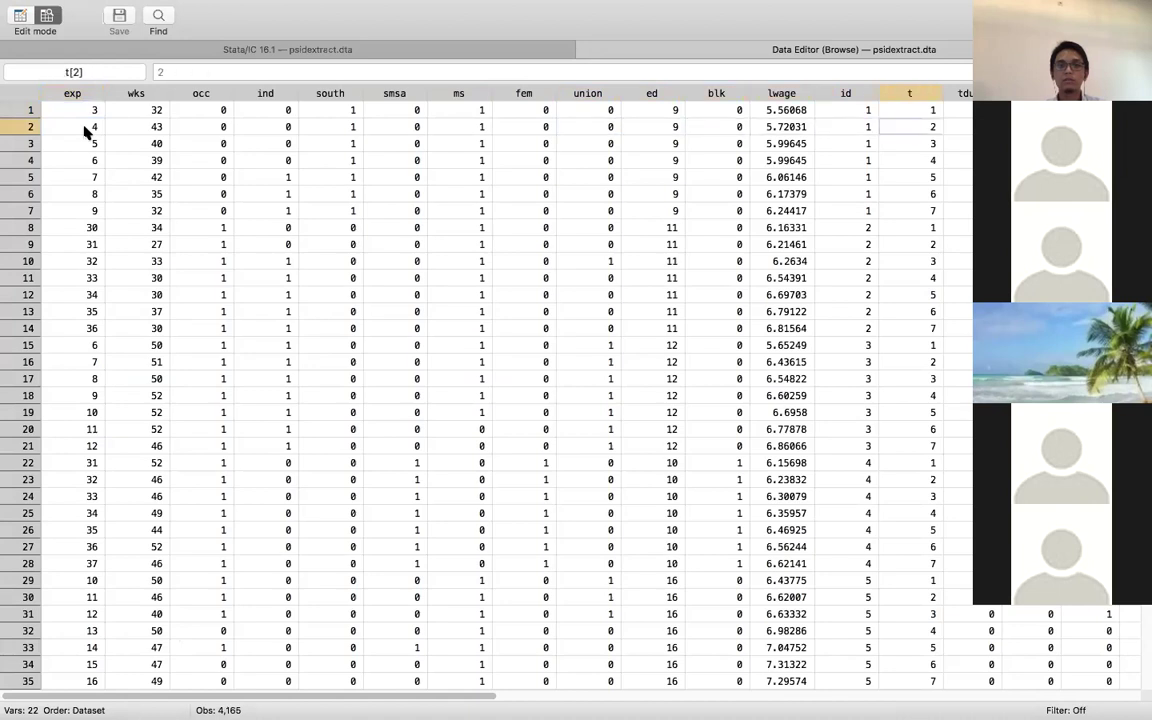
key("Down")
key("Right")
key("Right")
key("Right")
key("Right")
key("Right")
key("Right")
key("Left")
key("Left")
key("Left")
key("Left")
key("Left")
key("Left")
key("Left")
key("Left")
key("Left")
key("Left")
key("Left")
key("Left")
key("Left")
key("Left")
key("Left")
key("Left")
key("Left")
key("Left")
key("Left")
key("Left")
key("Left")
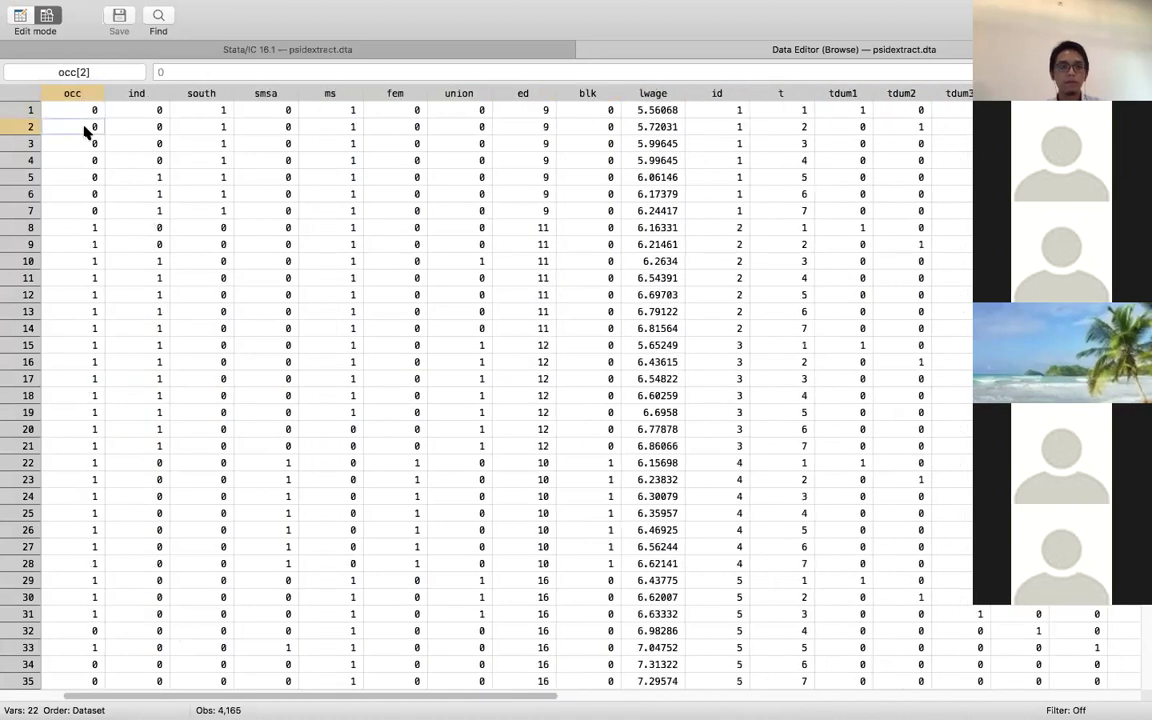
key("Left")
key("Left")
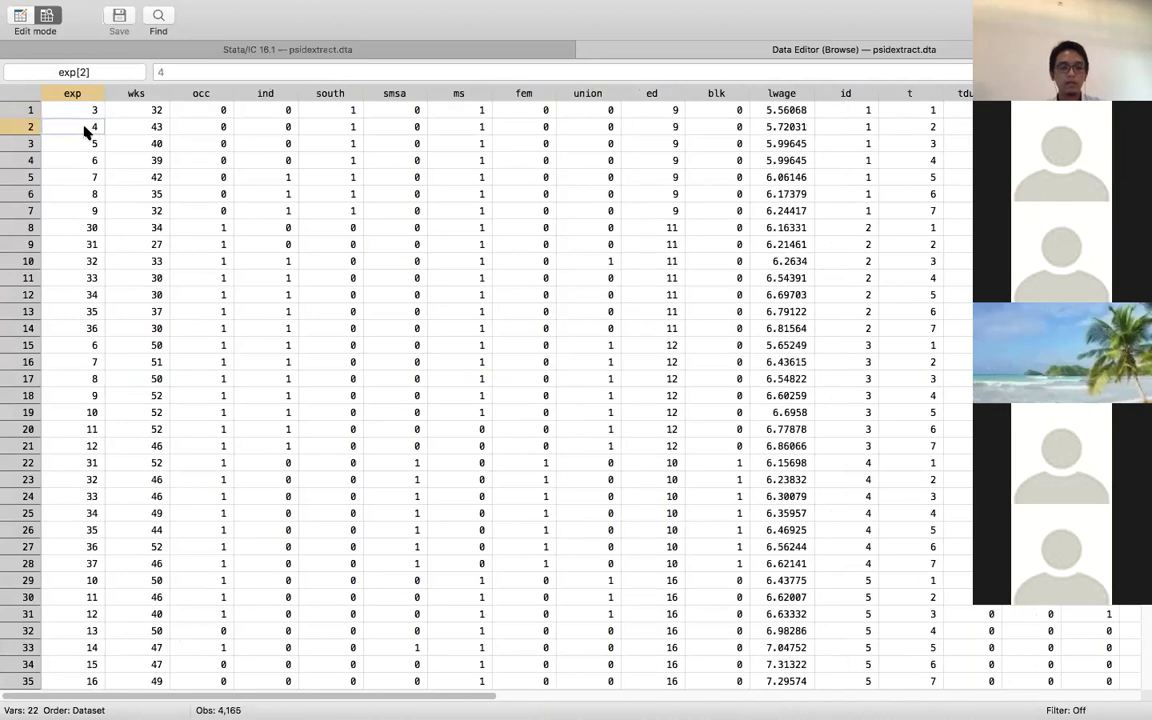
Examine the final observations of the dataset down to row 4165, and leave the Data Editor for the results.
key("Up")
key("Up")
key("Up")
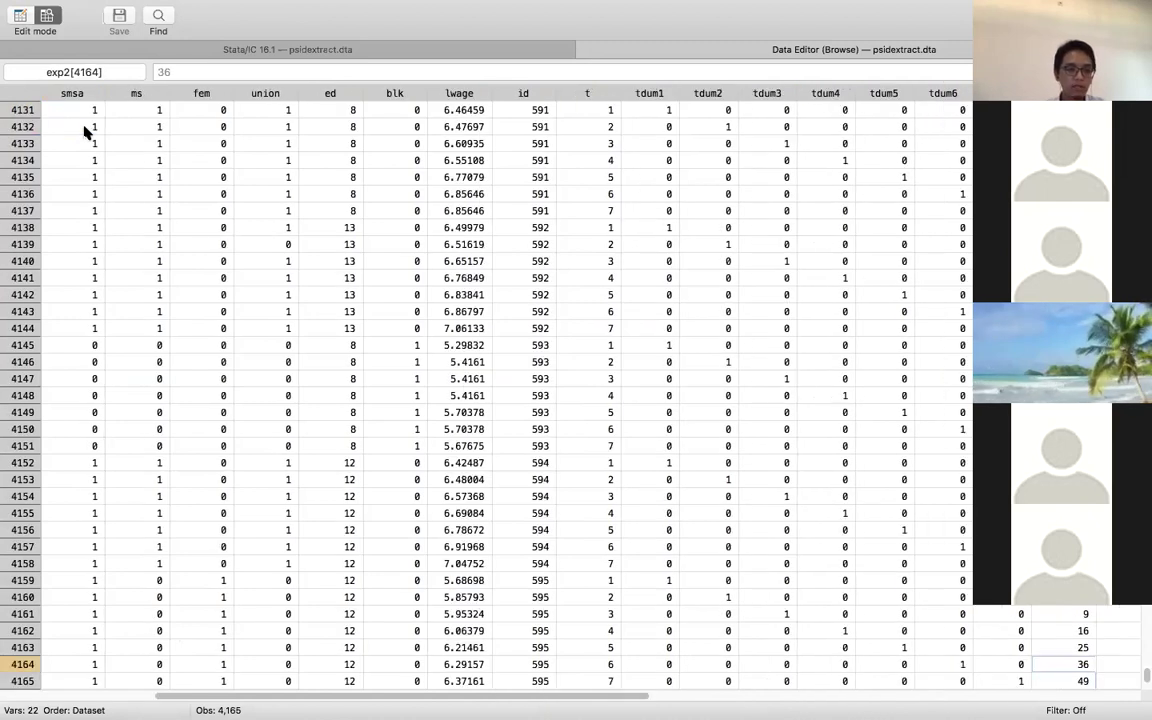
left_click(72, 614)
key("Down")
key("Down")
key("Down")
key("Down")
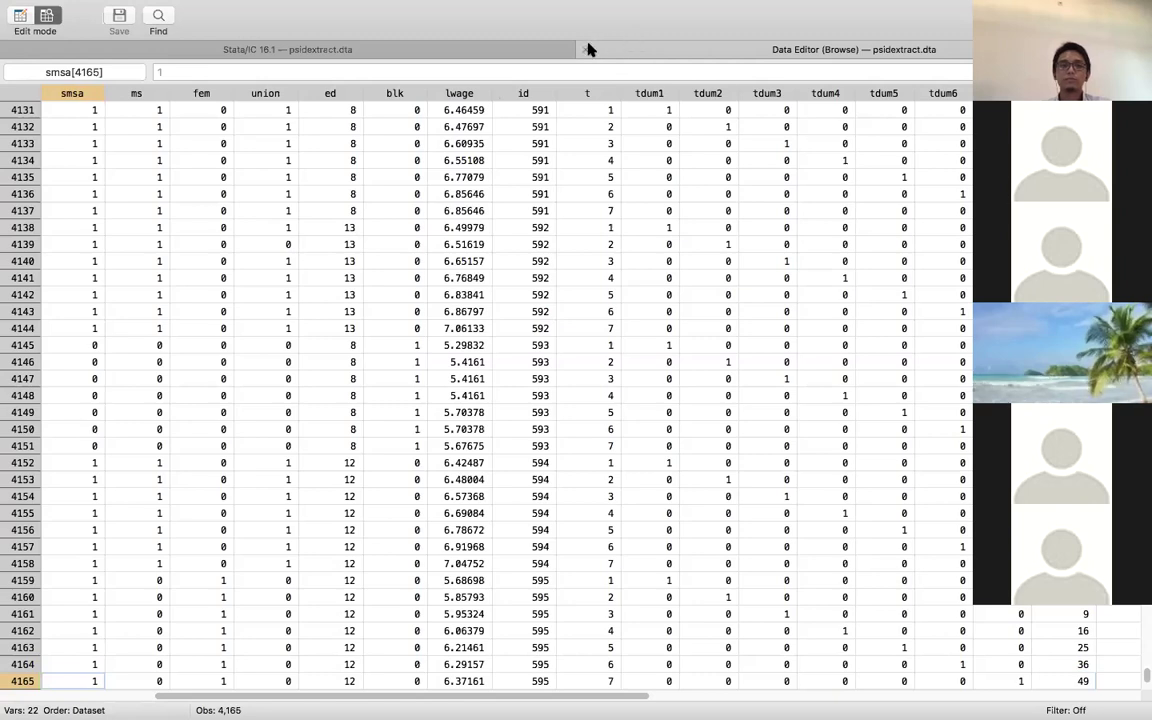
left_click(535, 46)
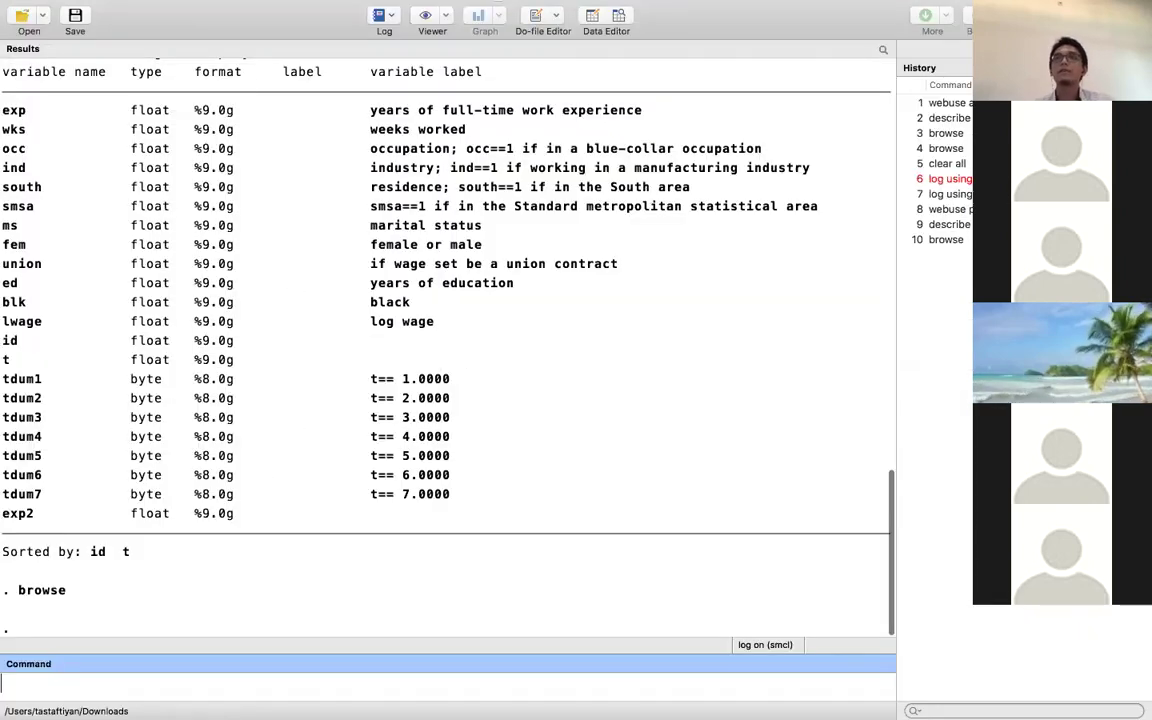
Produce summary statistics for all variables in the dataset with the summarize command.
key("super+Tab")
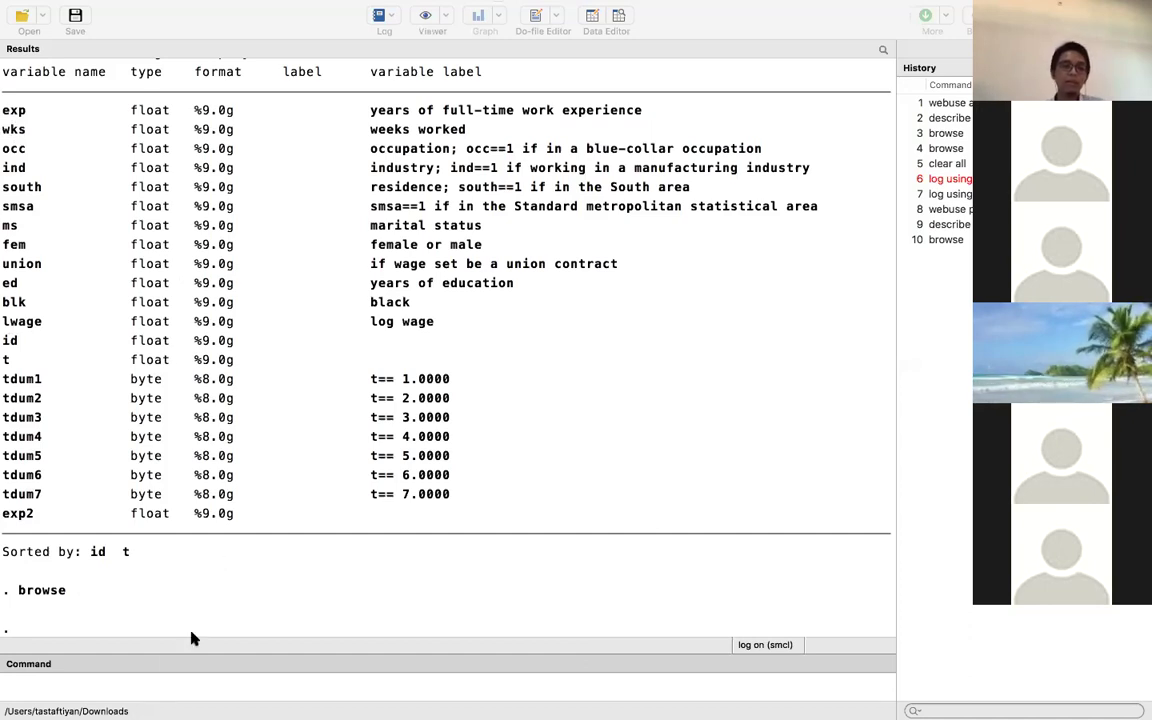
left_click(149, 683)
type("summarize")
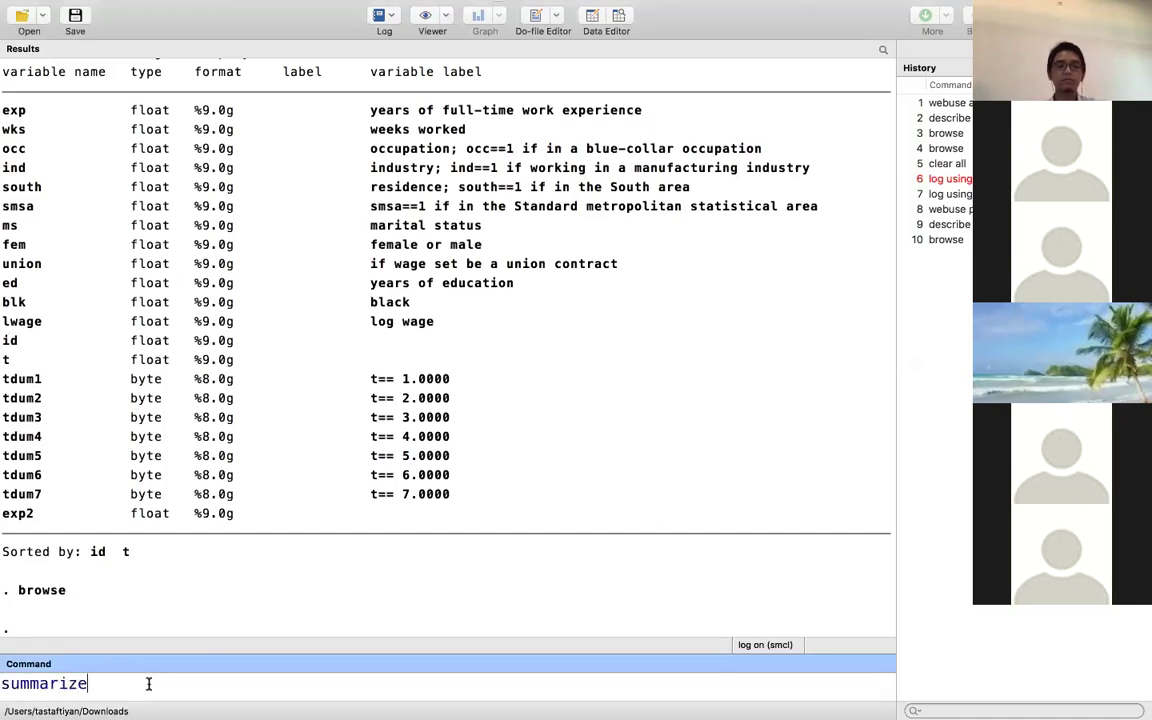
key("Return")
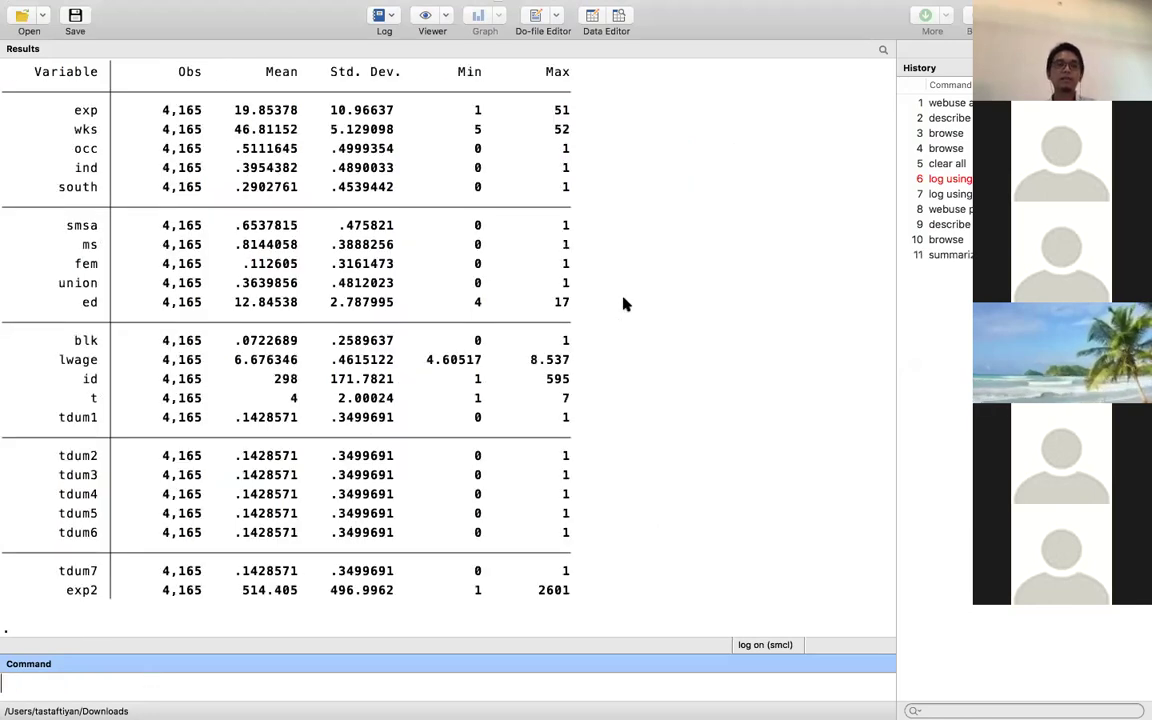
Examine the mean, minimum and maximum of exp and wks in the full summary statistics table.
scroll(623, 304, "up", 1)
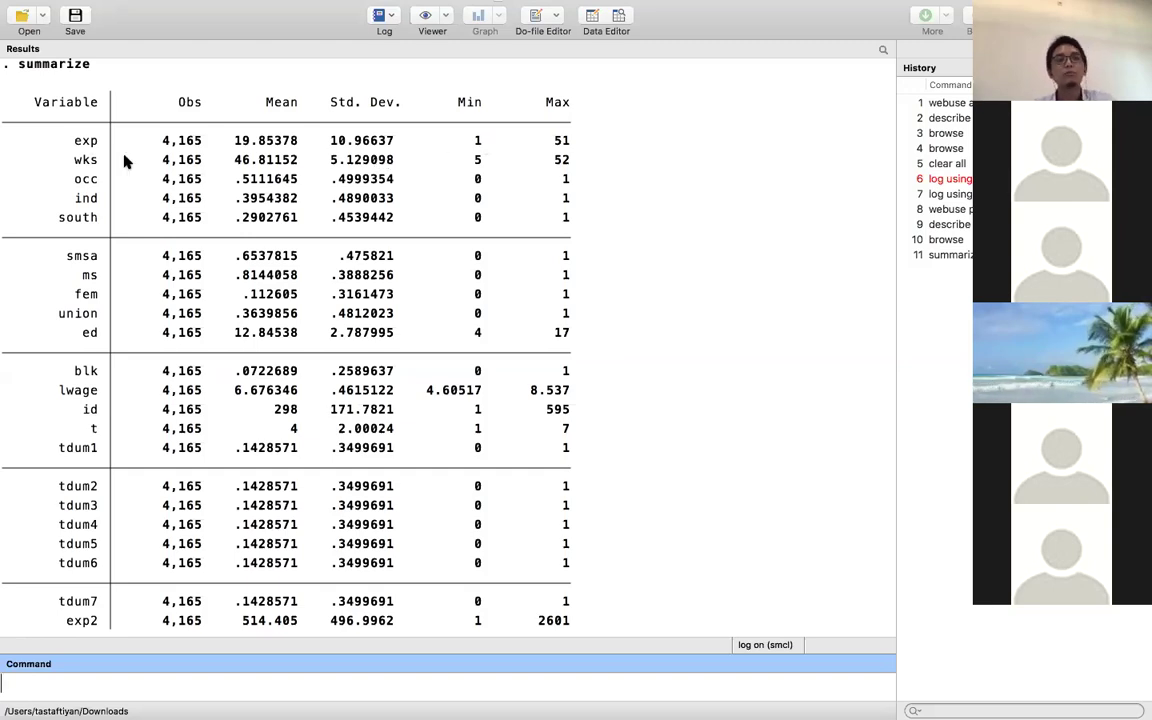
double_click(478, 141)
double_click(561, 141)
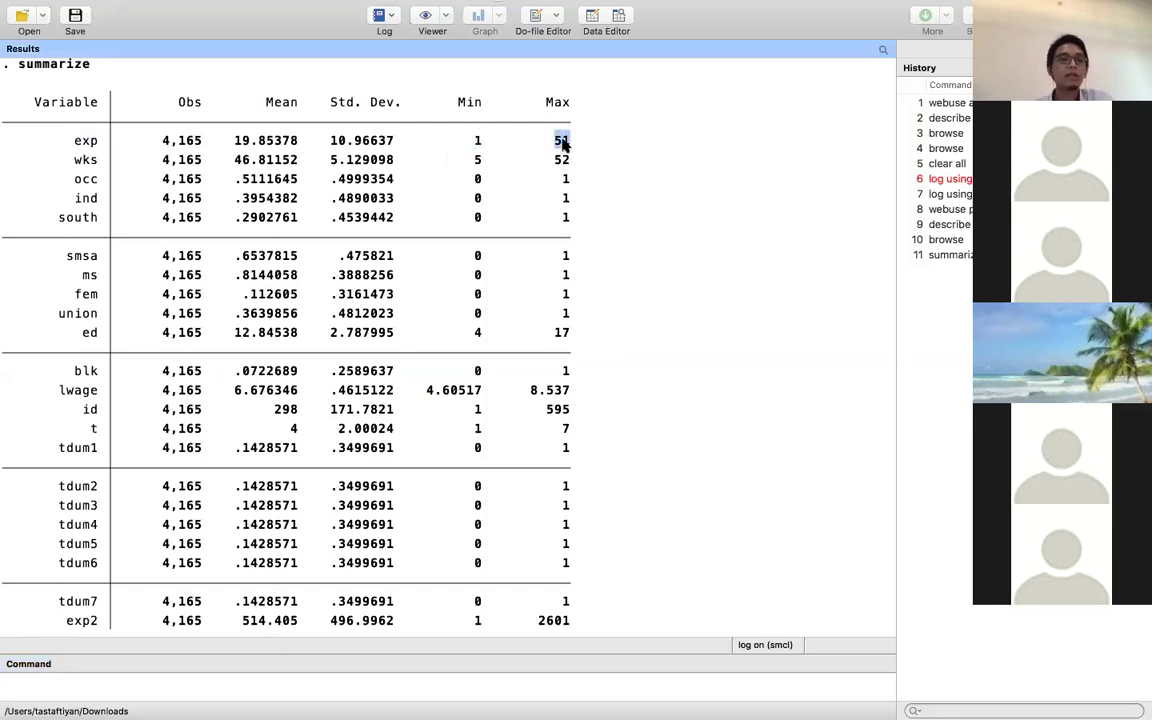
left_click(235, 139)
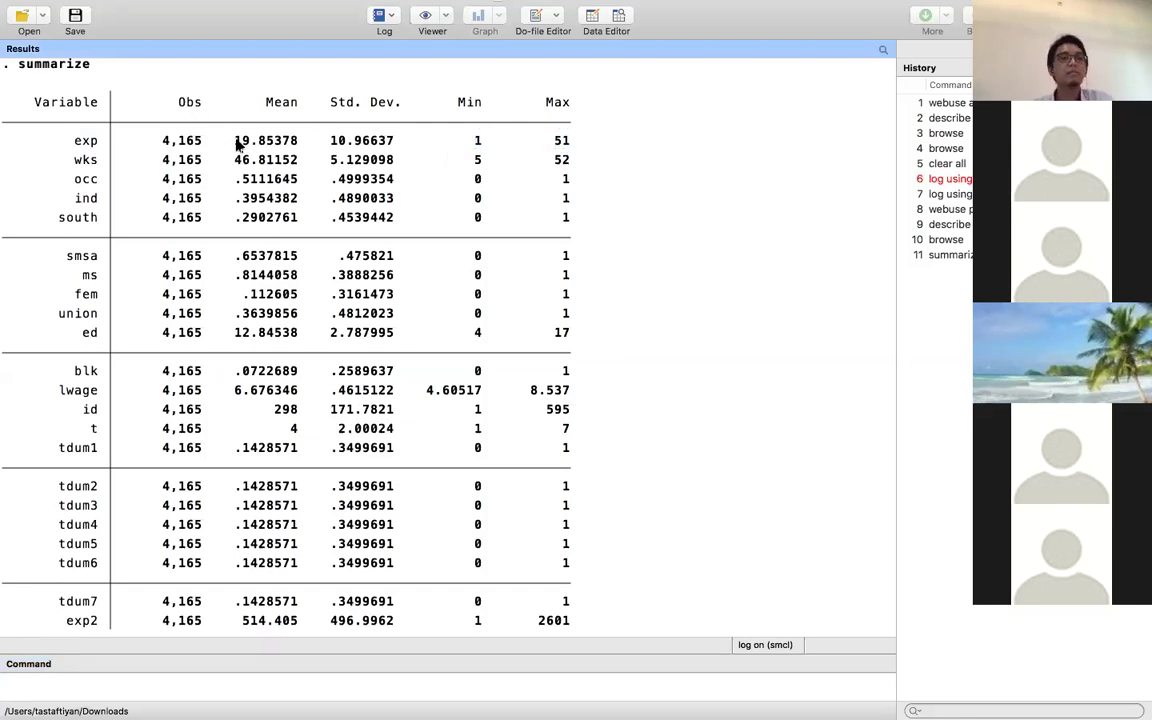
double_click(295, 141)
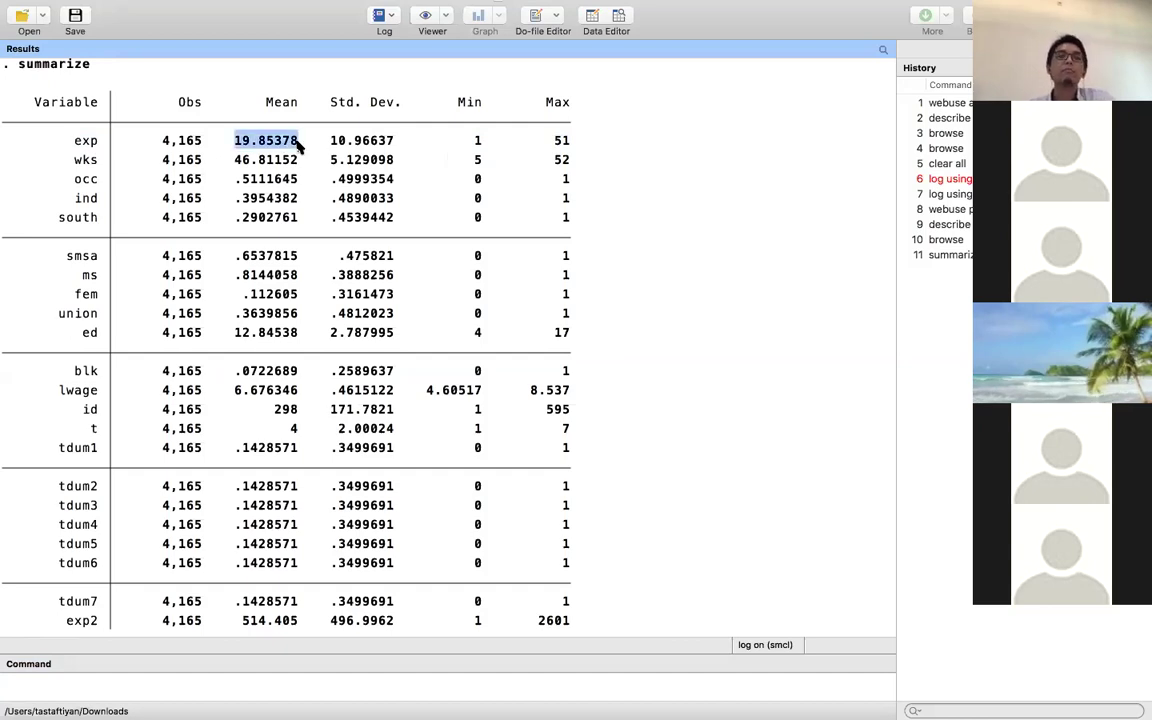
left_click(478, 141)
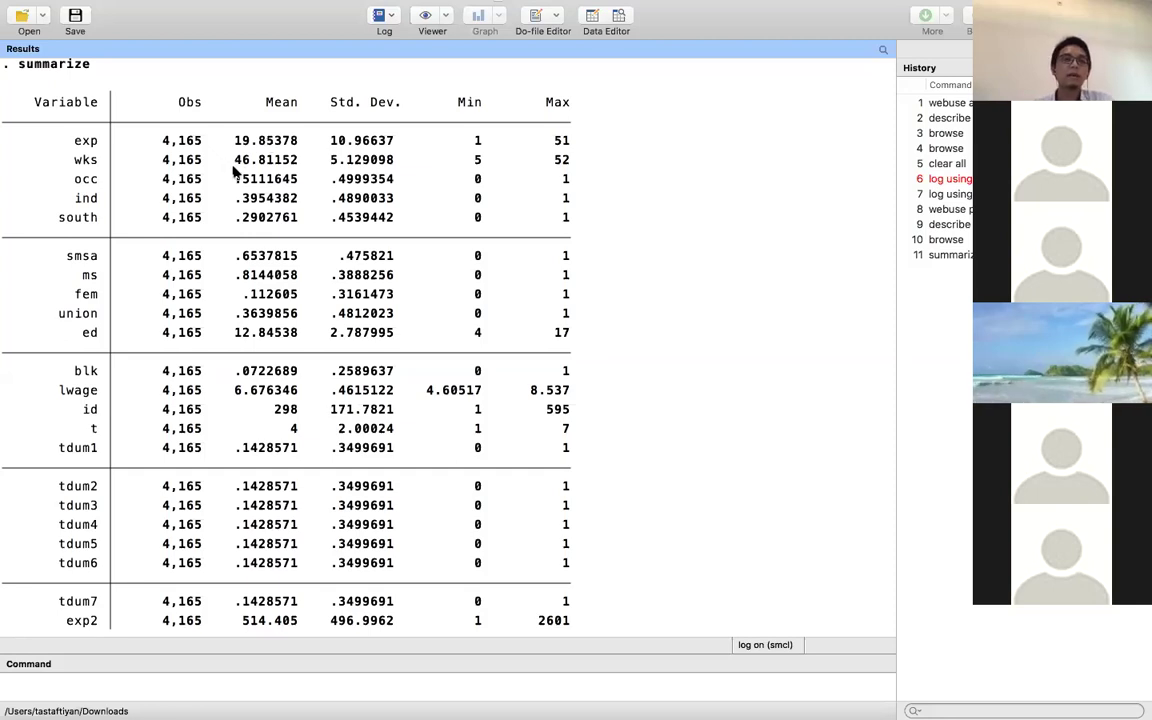
left_click_drag(236, 160, 298, 160)
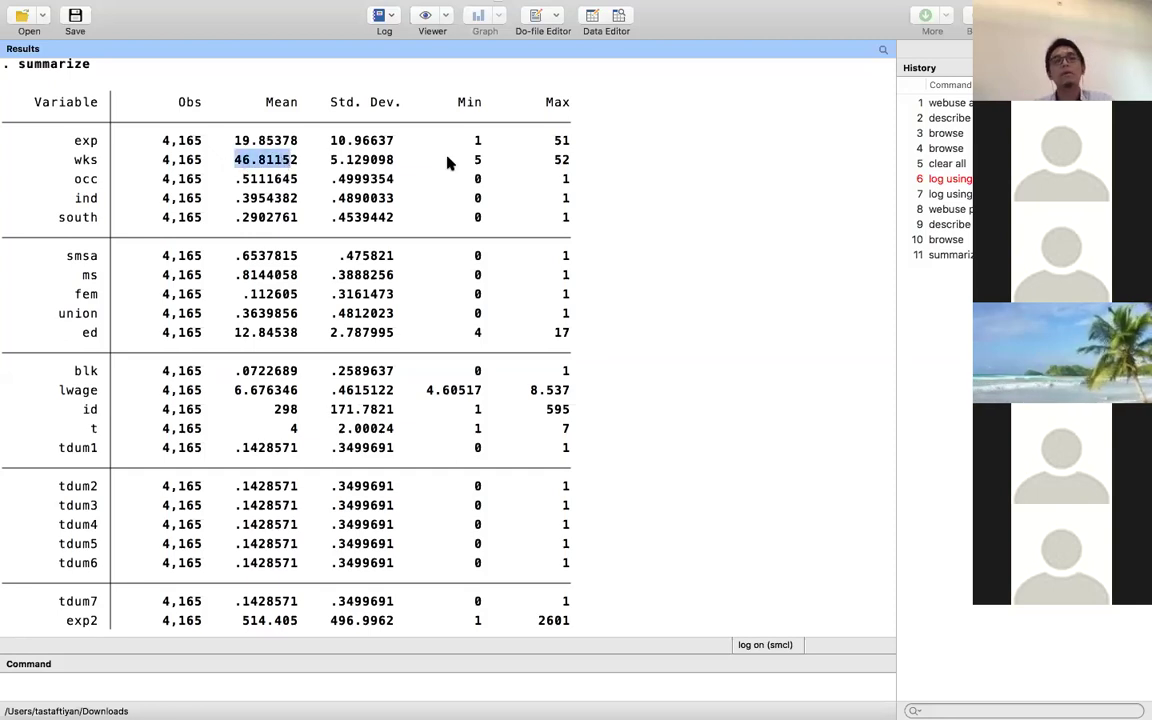
left_click_drag(474, 160, 489, 162)
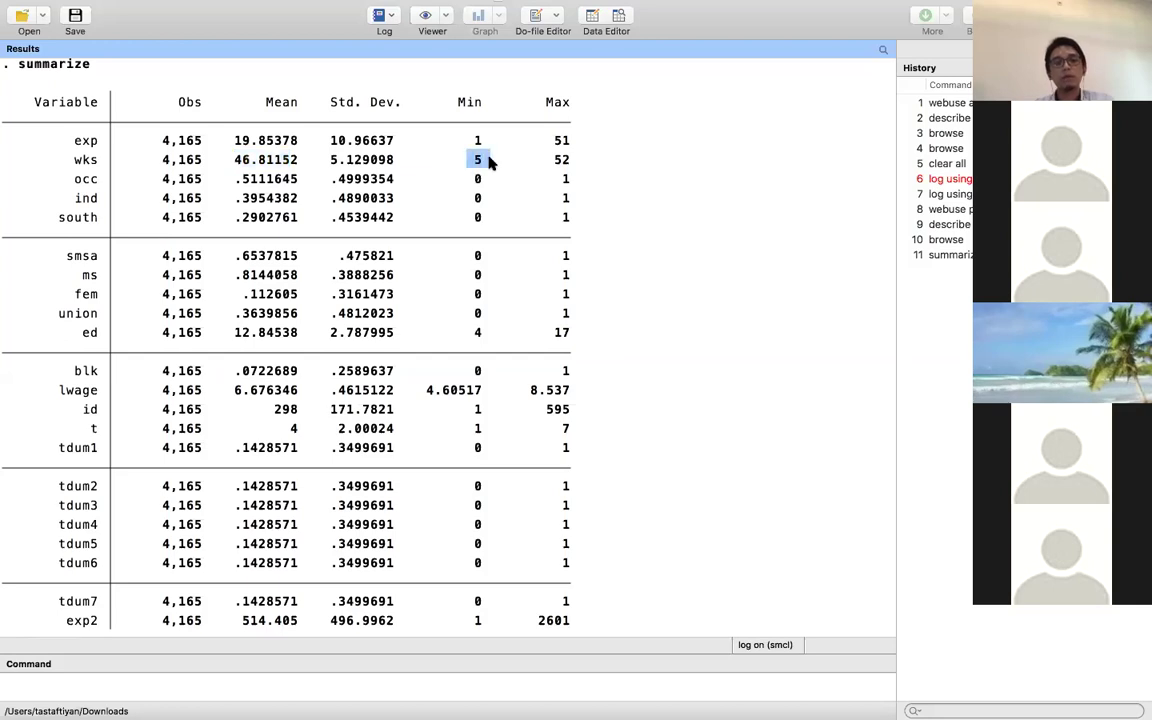
double_click(566, 163)
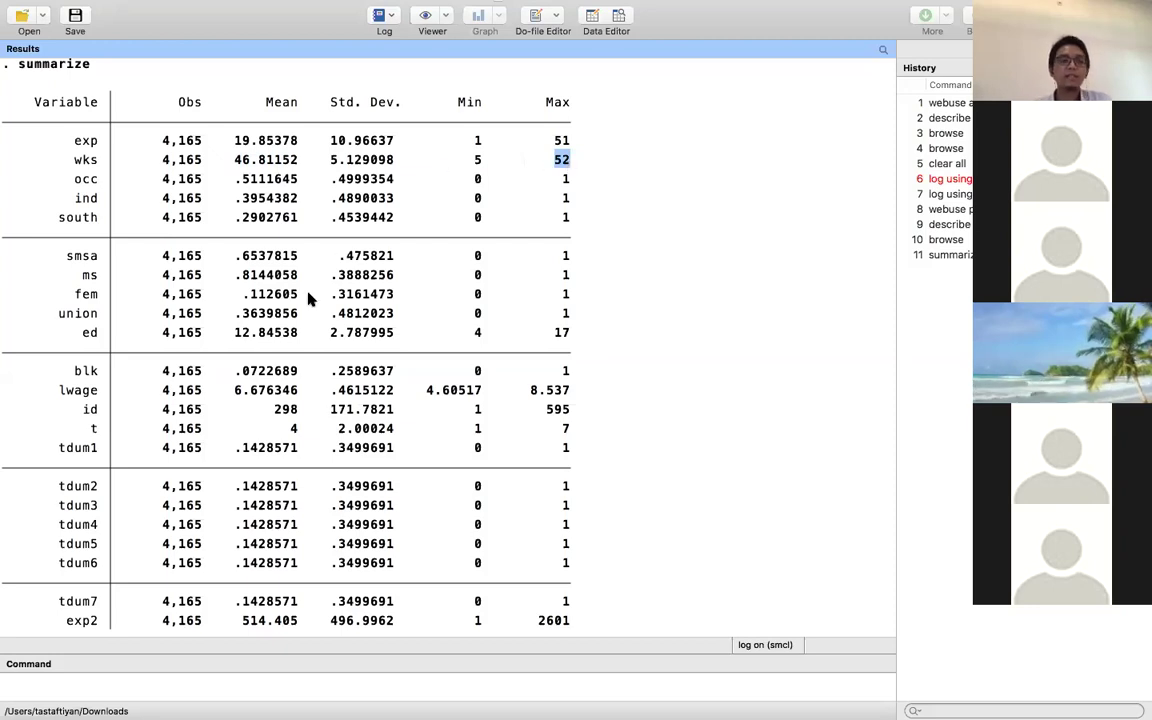
scroll(310, 298, "down", 1)
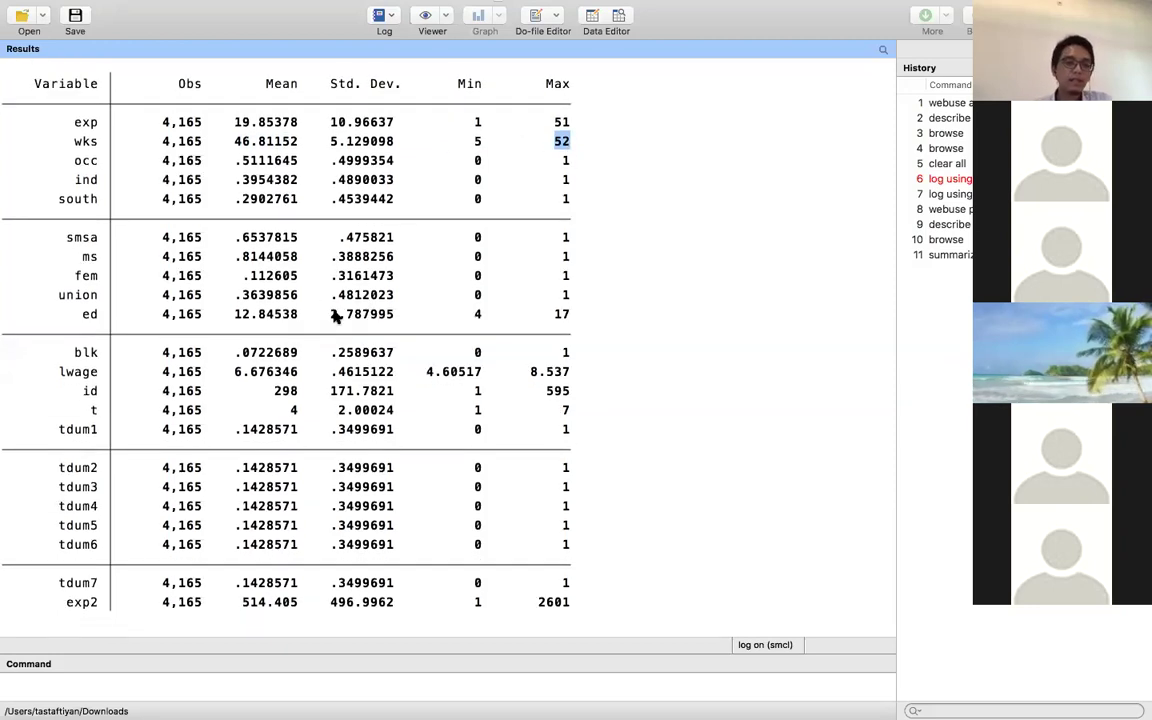
left_click(408, 194)
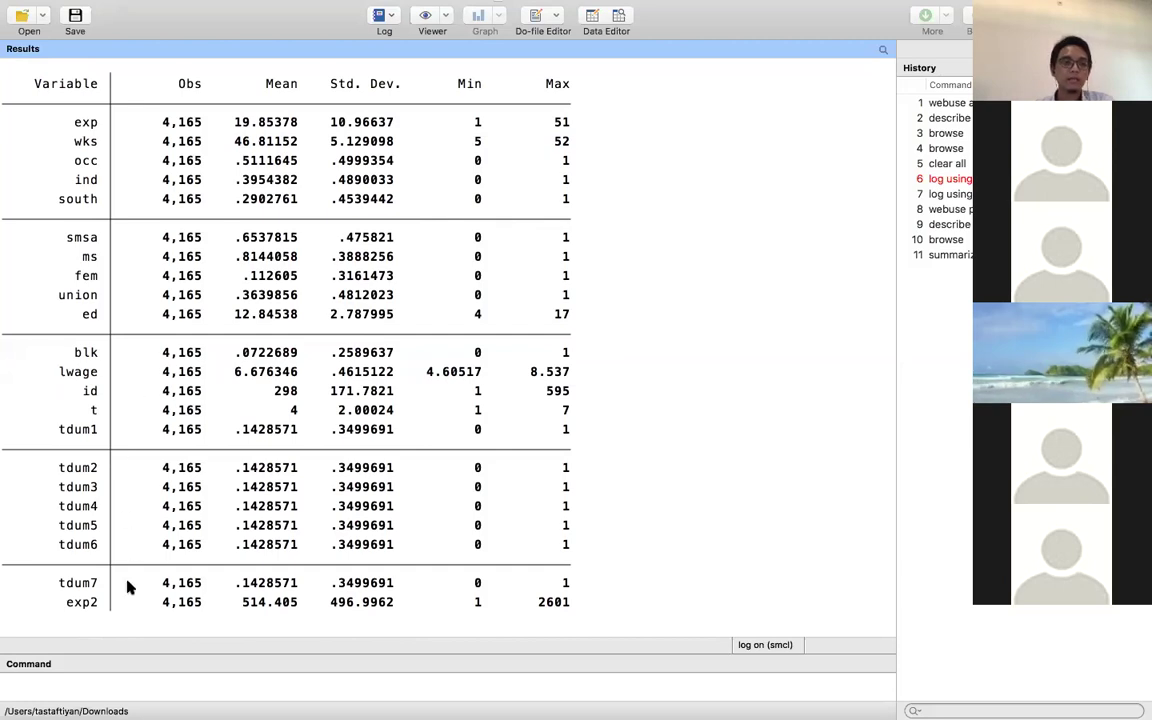
Produce summary statistics for only exp, wks and lwage with the summarize command.
left_click(97, 687)
type("s")
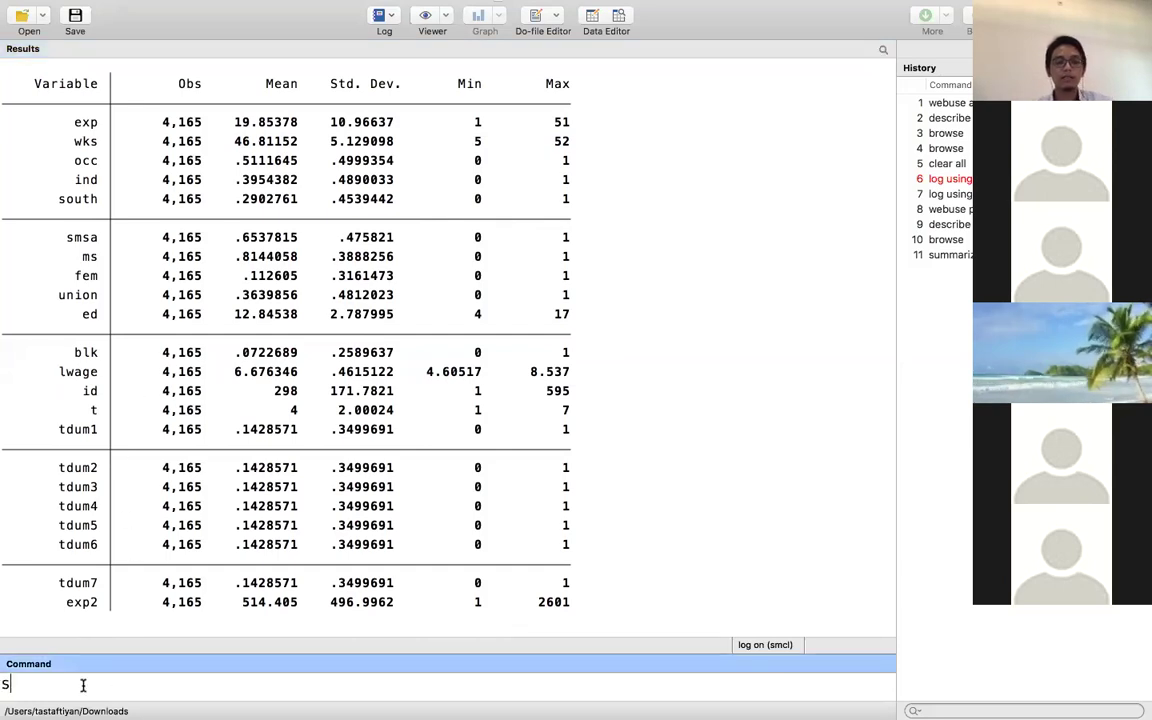
type("ummarize ")
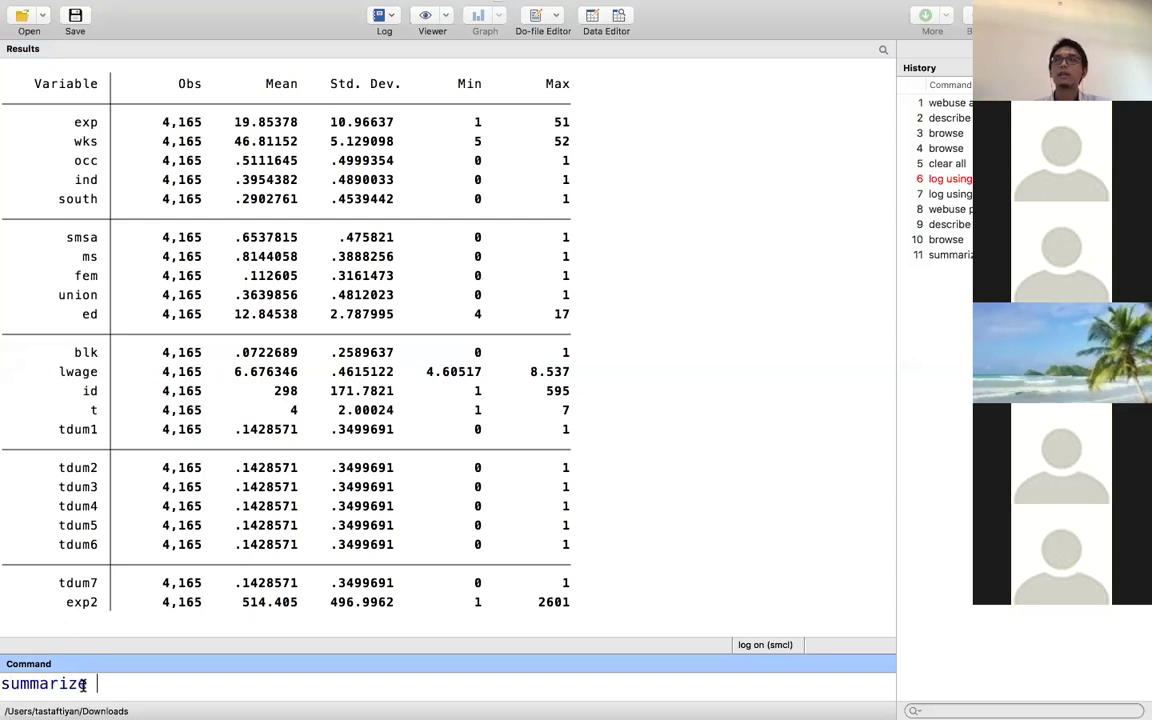
type("exp ")
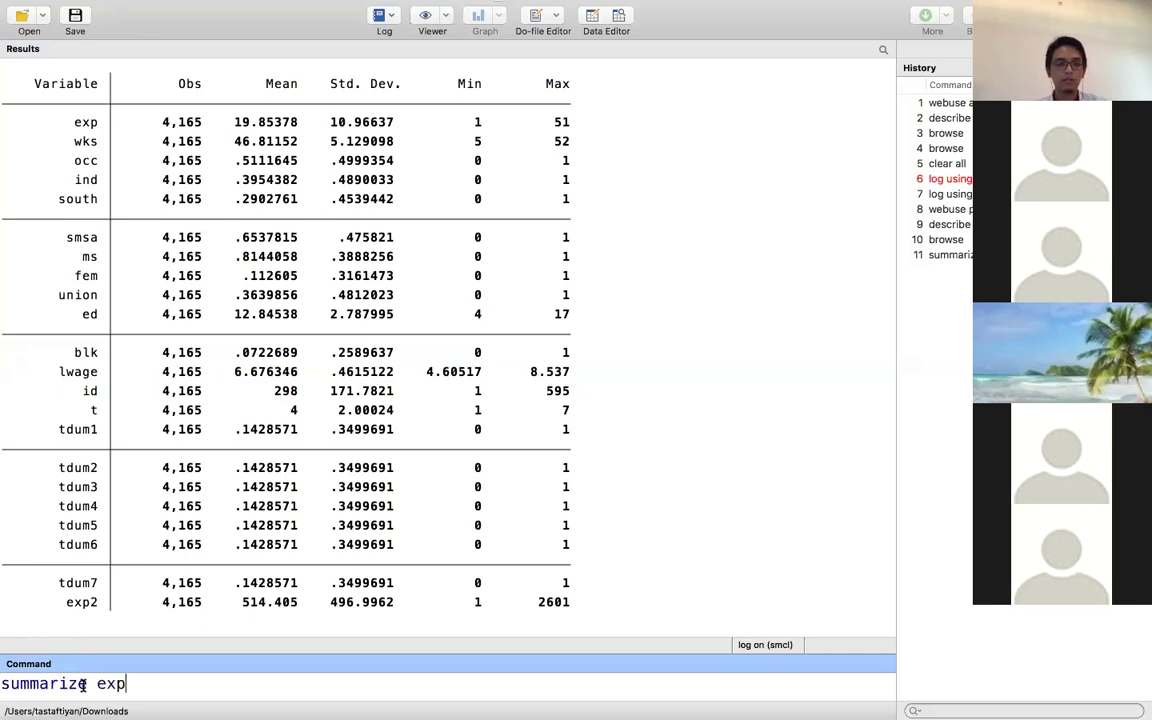
type("wks")
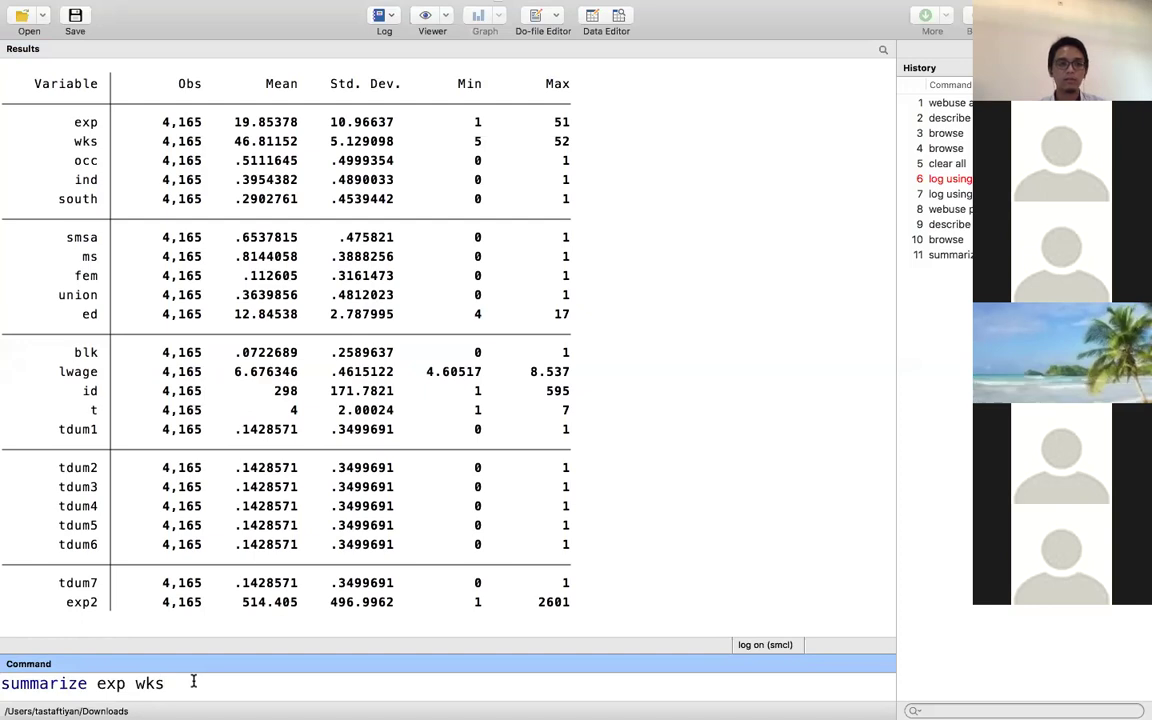
type(" lw")
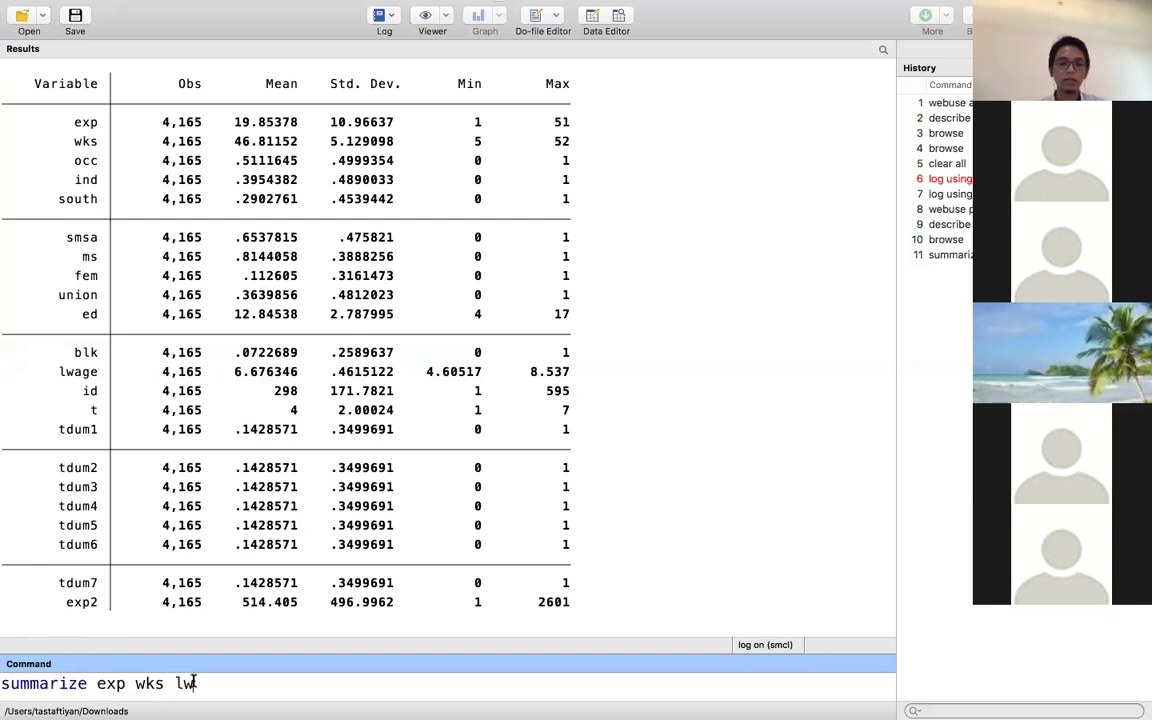
type("age")
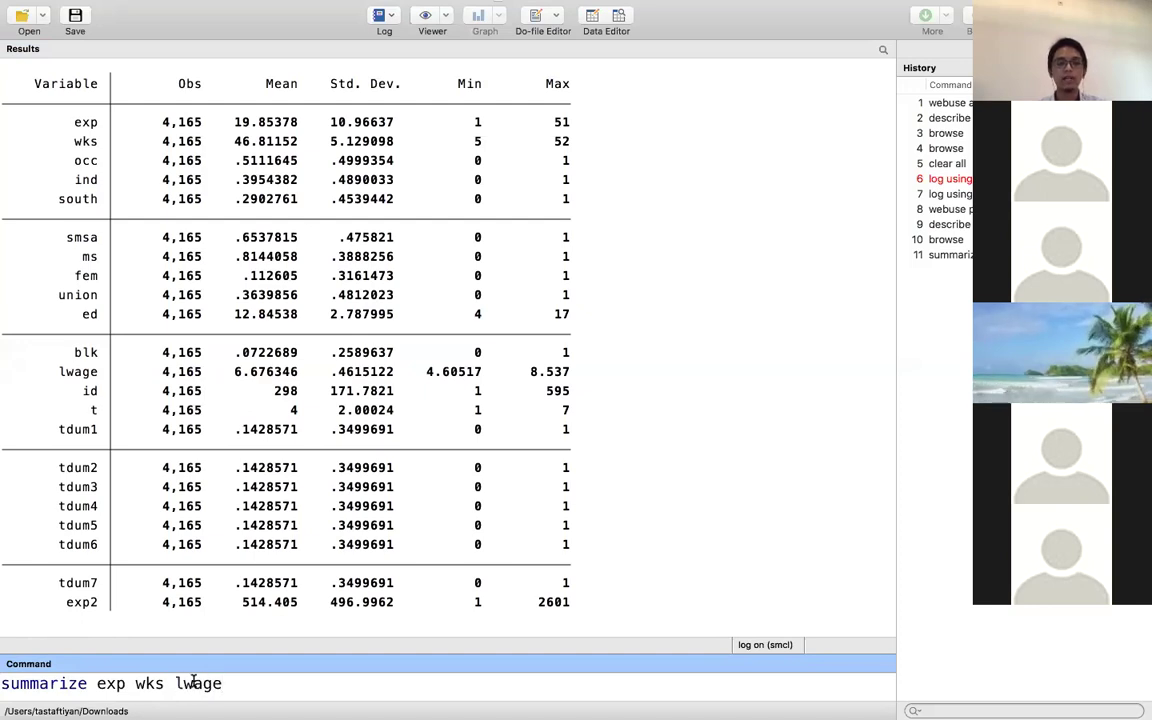
key("Return")
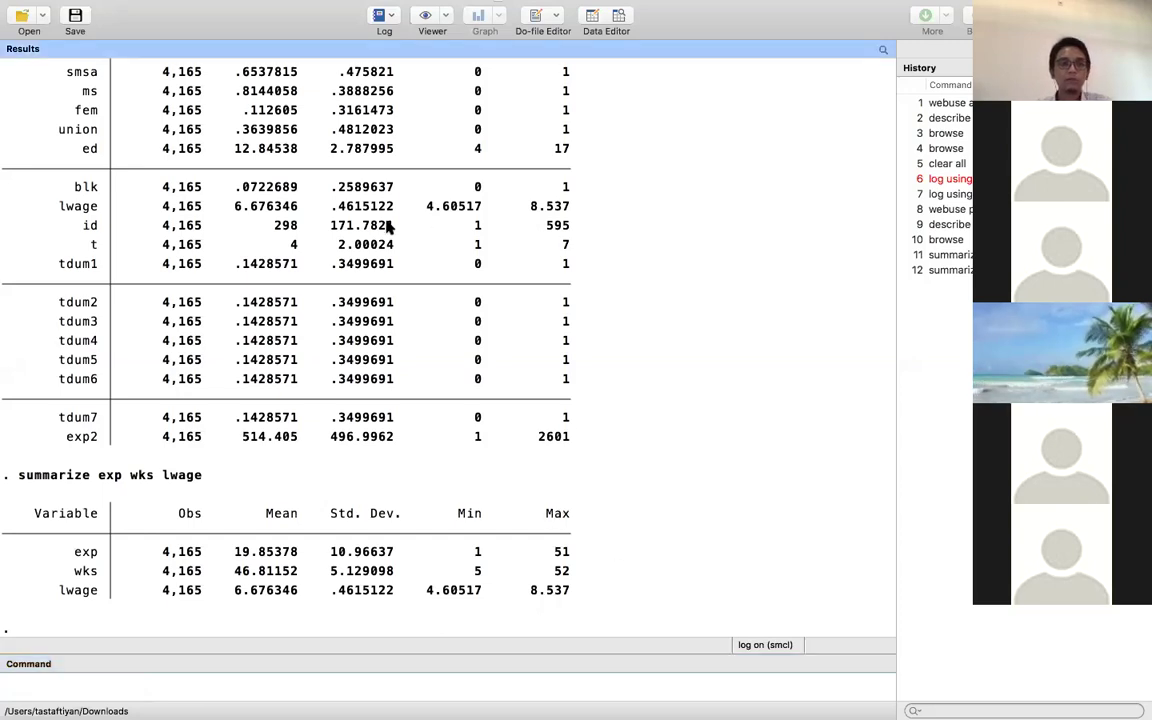
Review the variable labels in the describe output, and show the dataset in the Data Editor with the browse command.
scroll(390, 227, "up", 5)
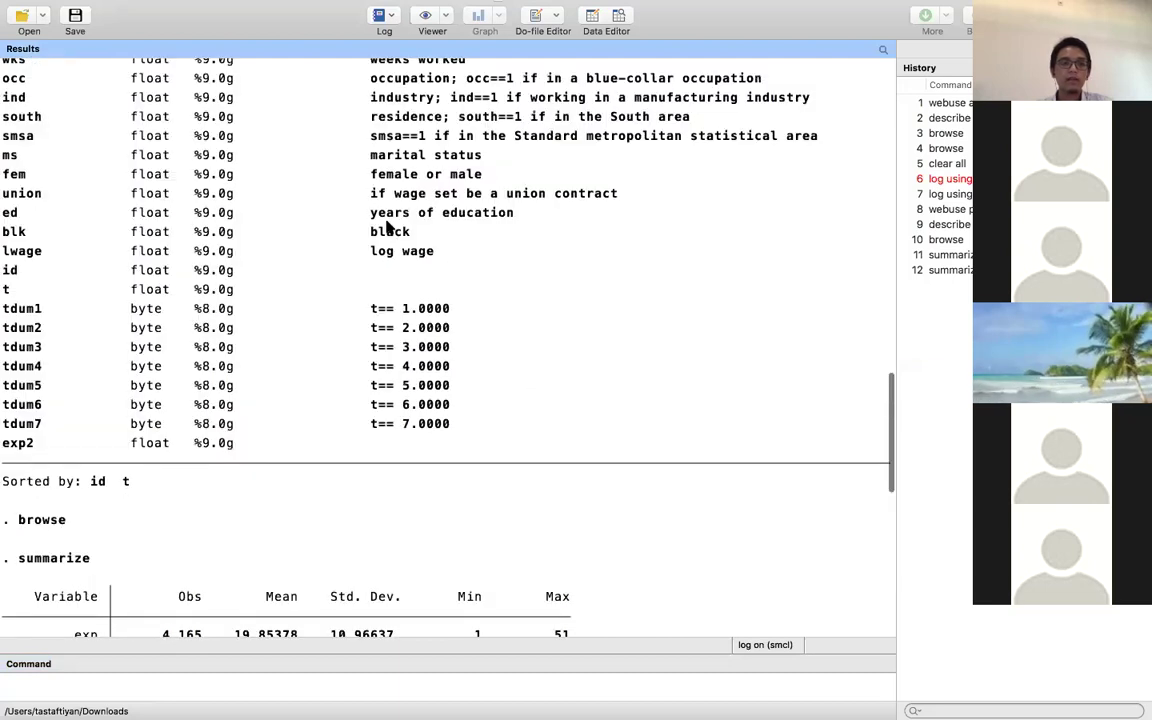
scroll(388, 228, "up", 2)
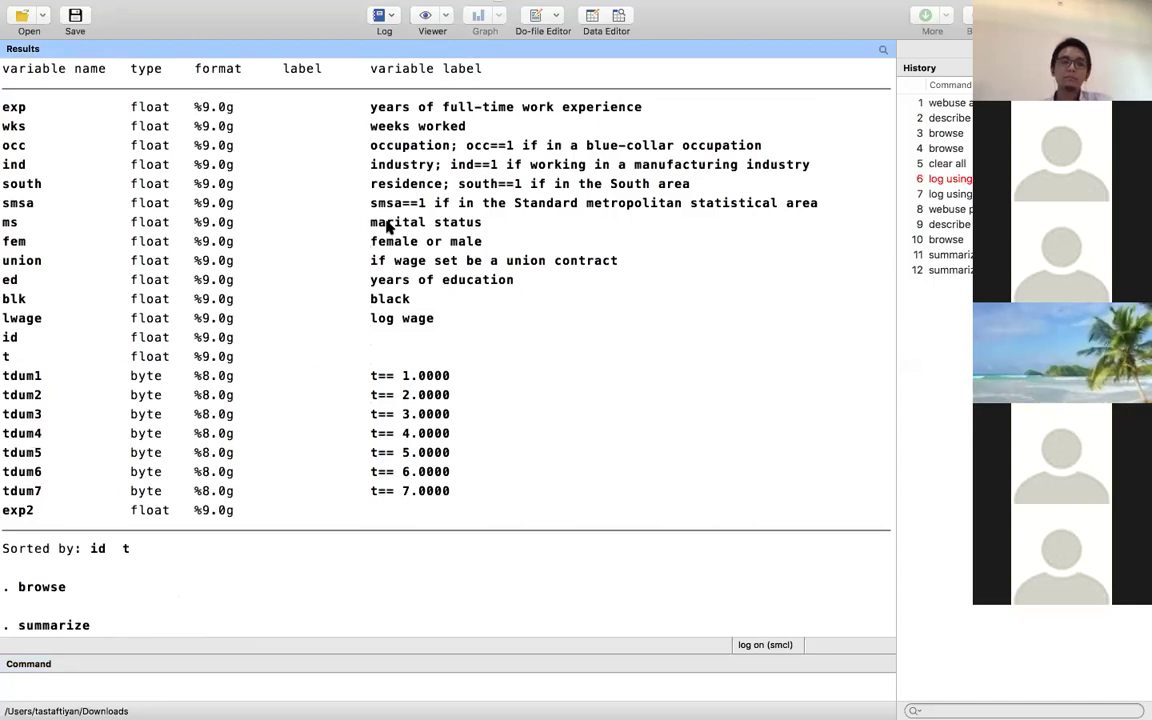
scroll(388, 226, "up", 3)
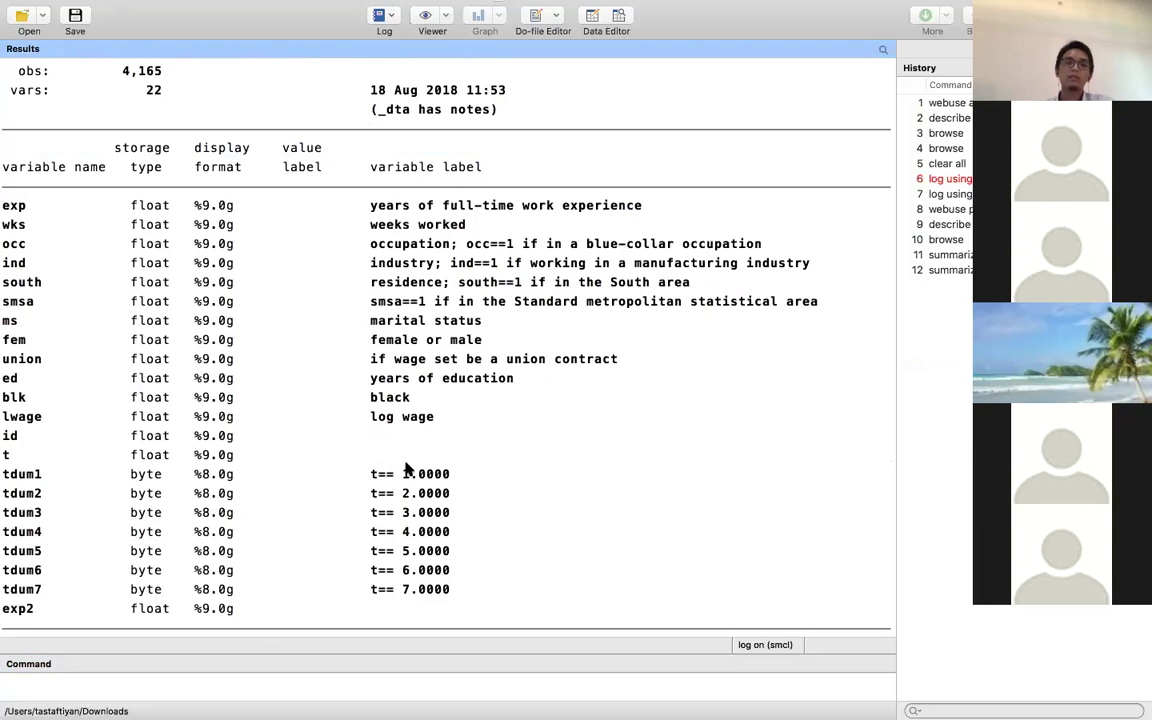
scroll(404, 471, "down", 10)
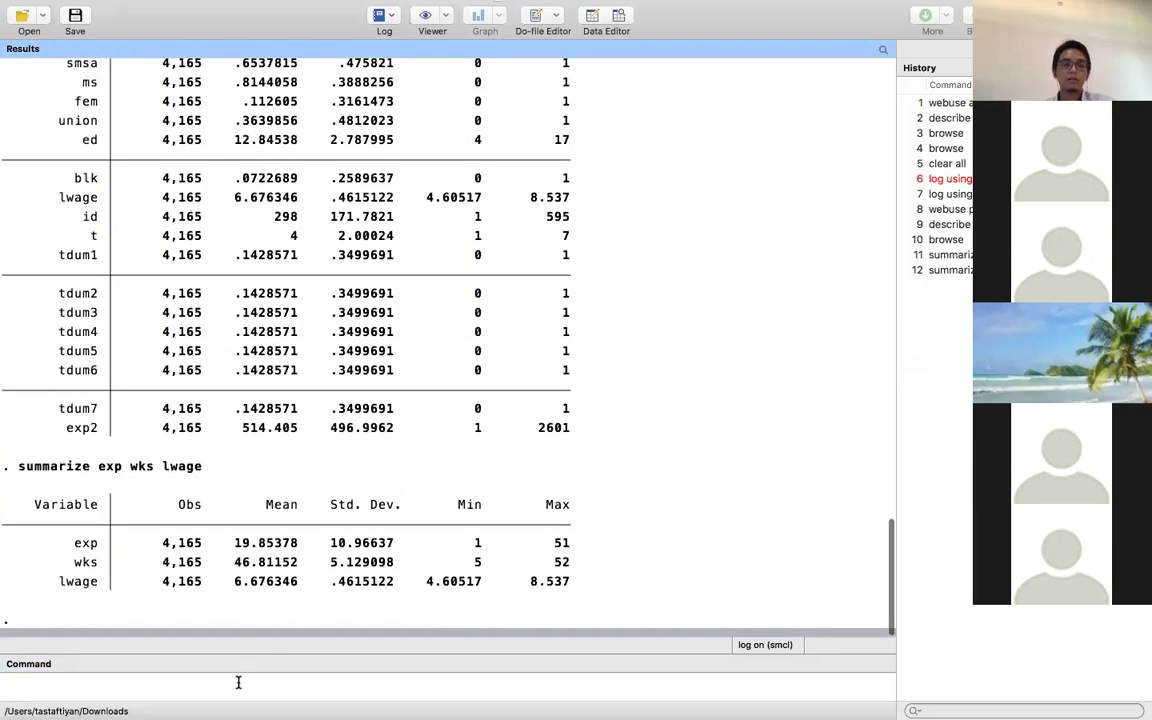
left_click(238, 682)
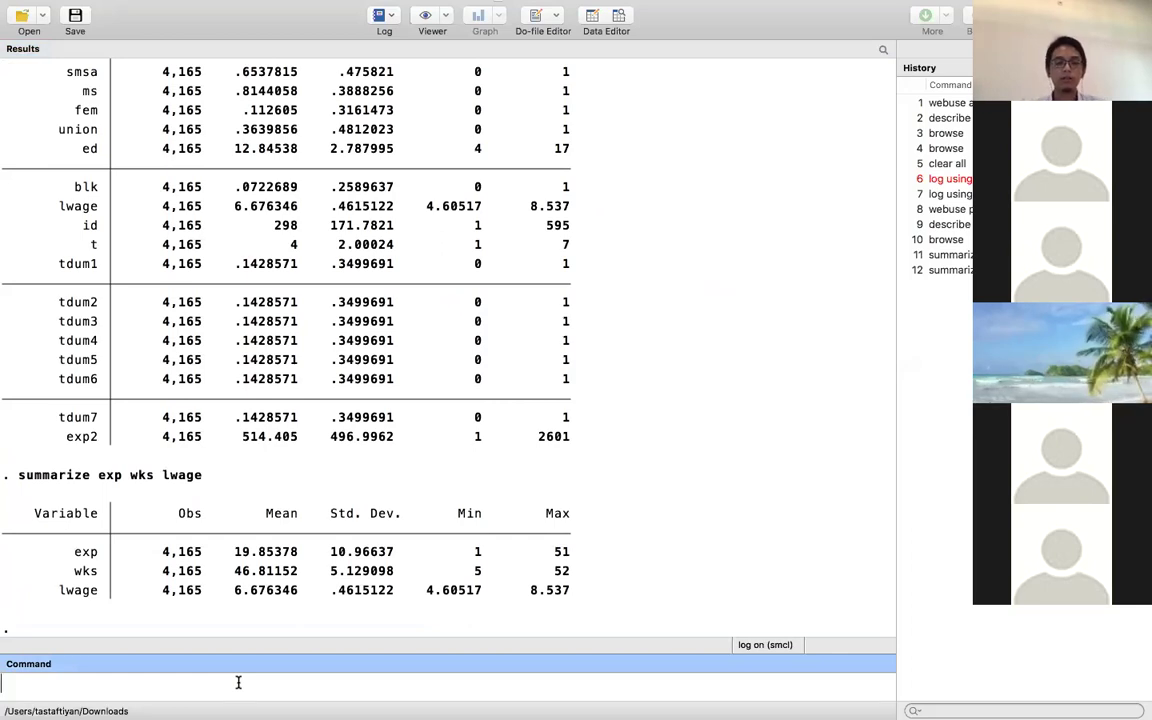
type("browse")
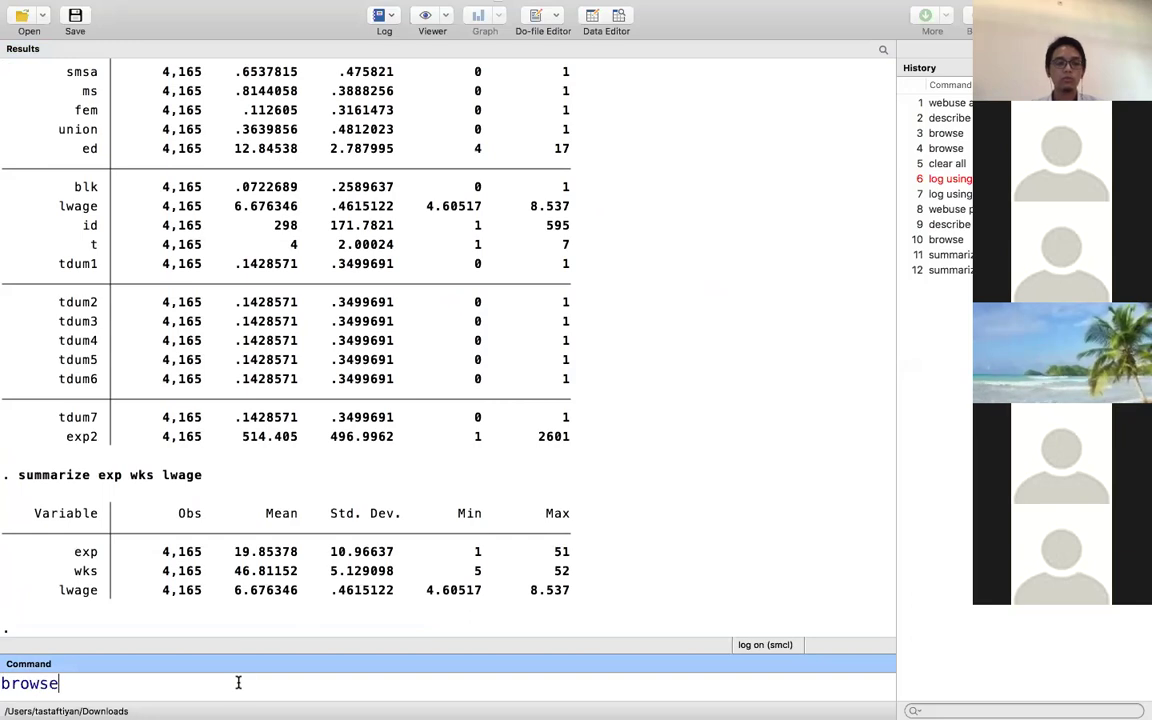
key("Return")
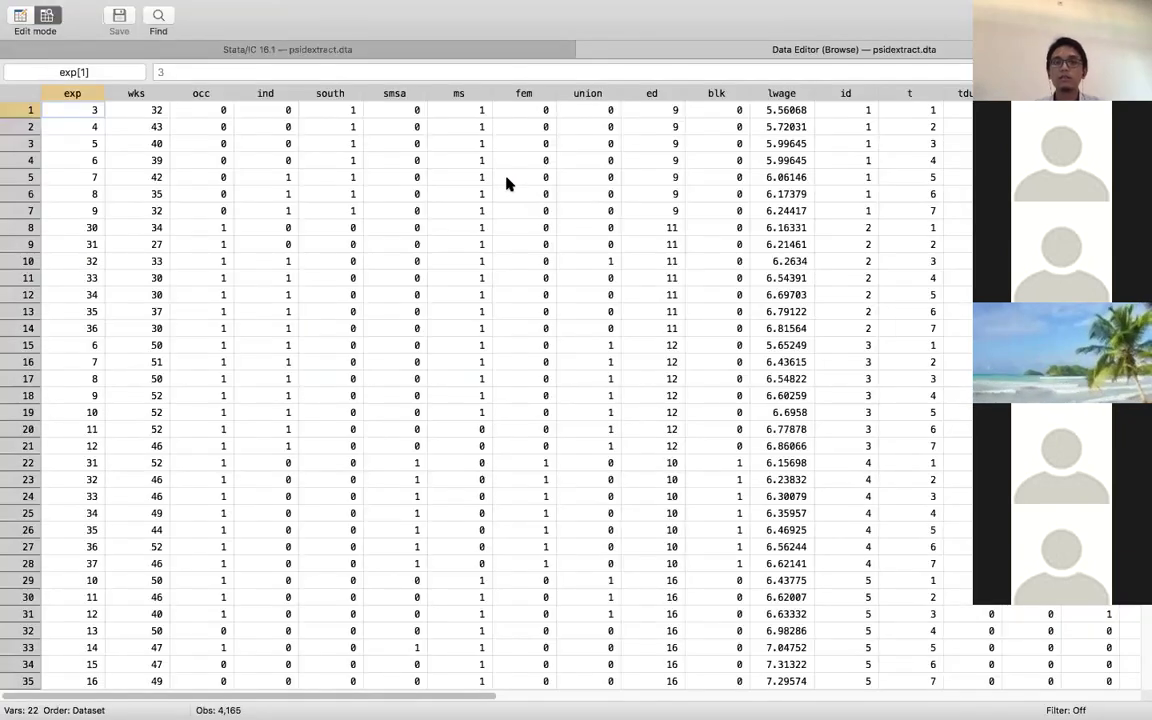
Enlarge the Data Editor's contents and examine the first observation's value in the lwage column.
left_click(783, 178)
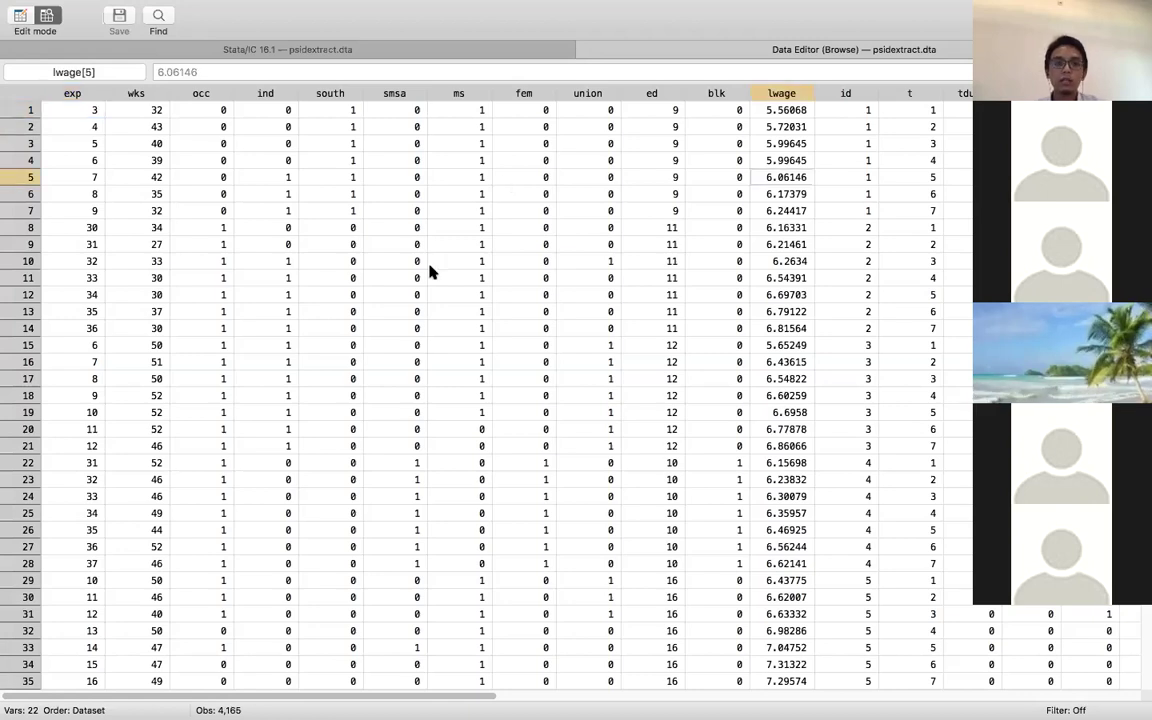
left_click(783, 111)
scroll(800, 234, "up", 5)
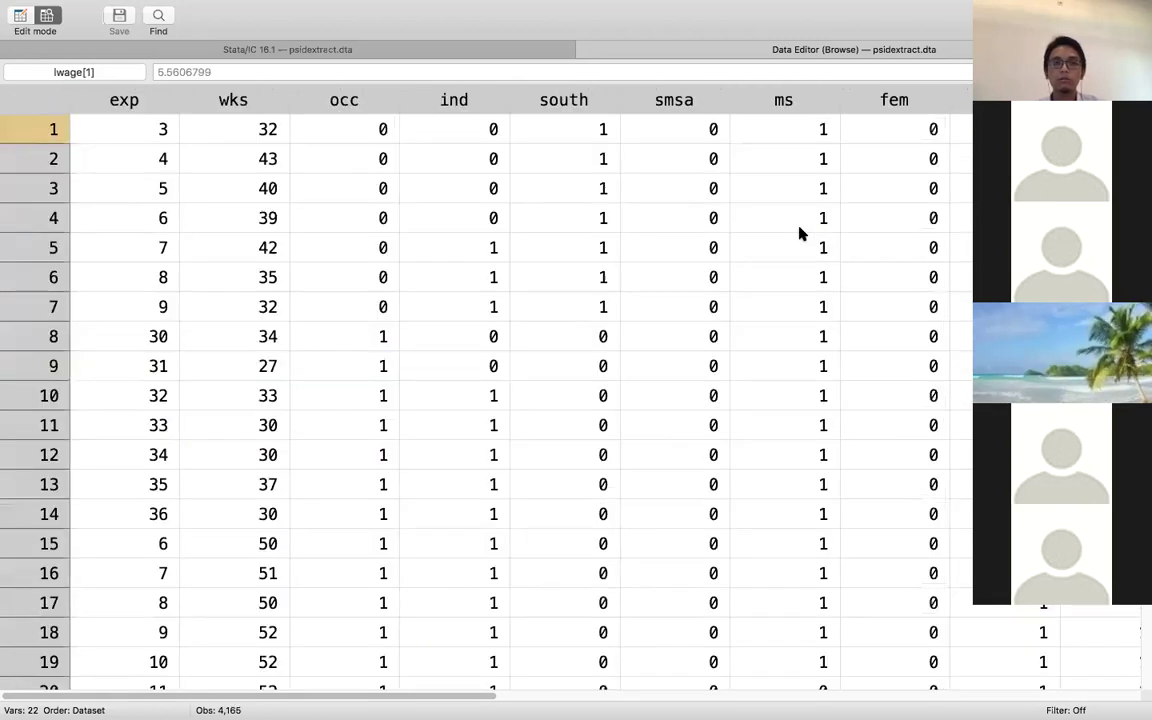
scroll(799, 233, "right", 8)
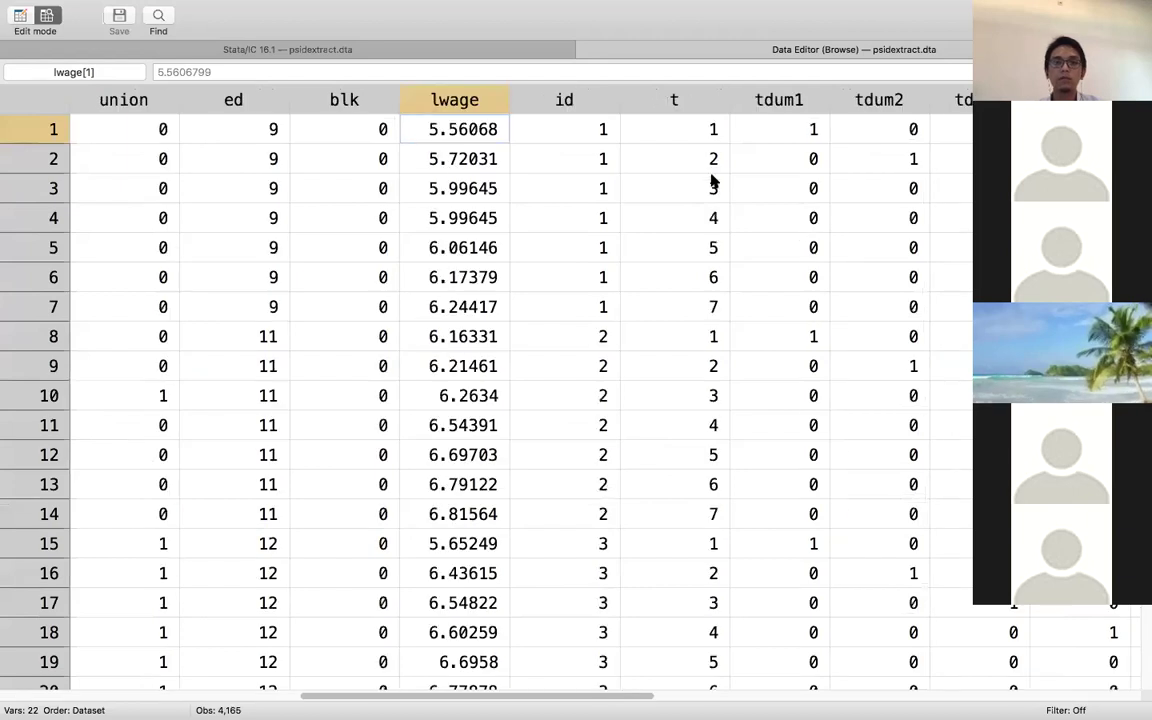
scroll(712, 180, "left", 2)
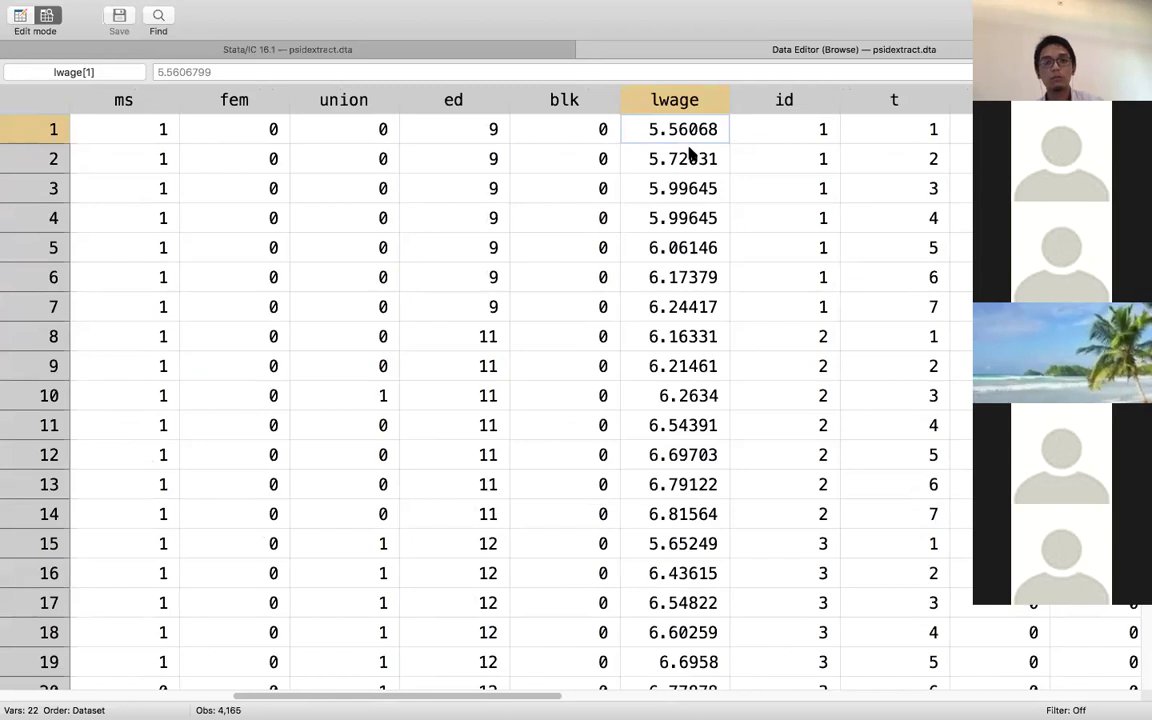
left_click(614, 124)
left_click(677, 136)
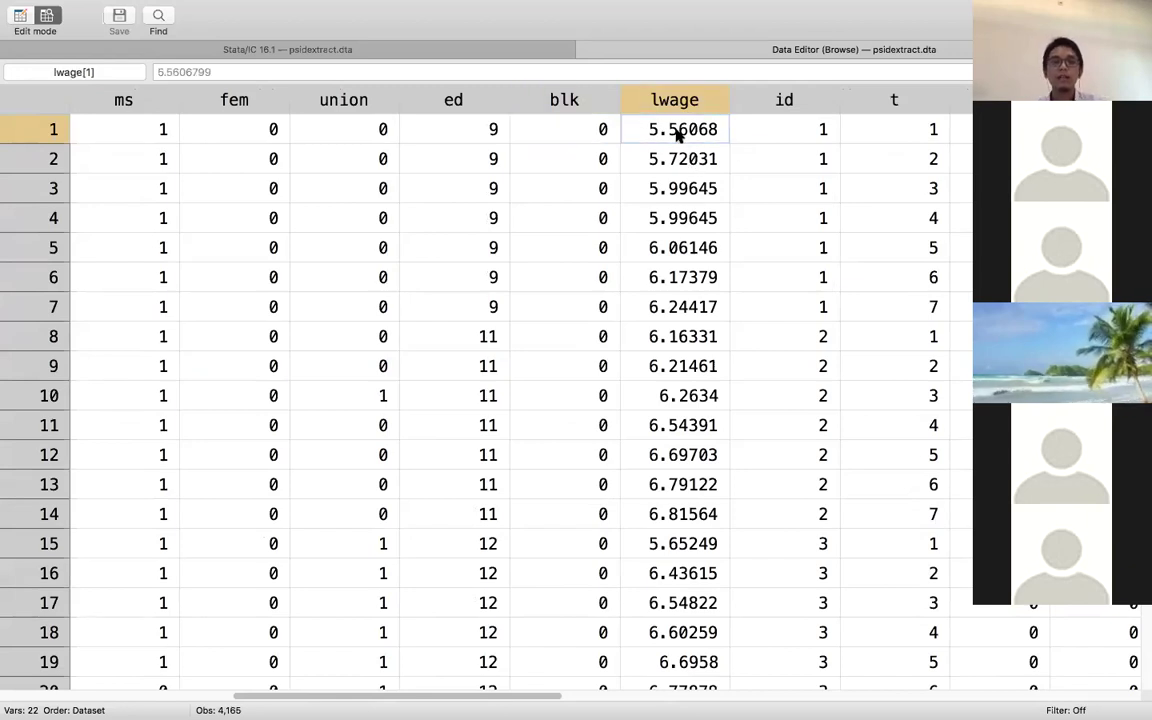
Examine the id column one observation at a time from row 1 down to row 8.
key("Right")
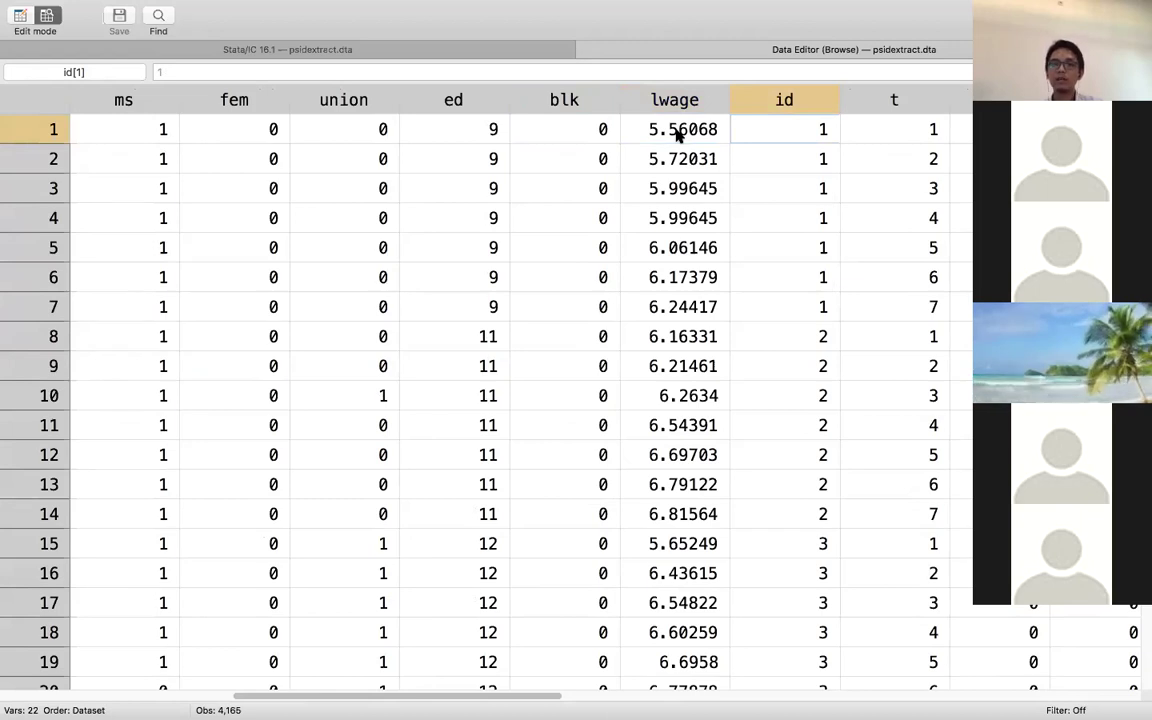
key("Down")
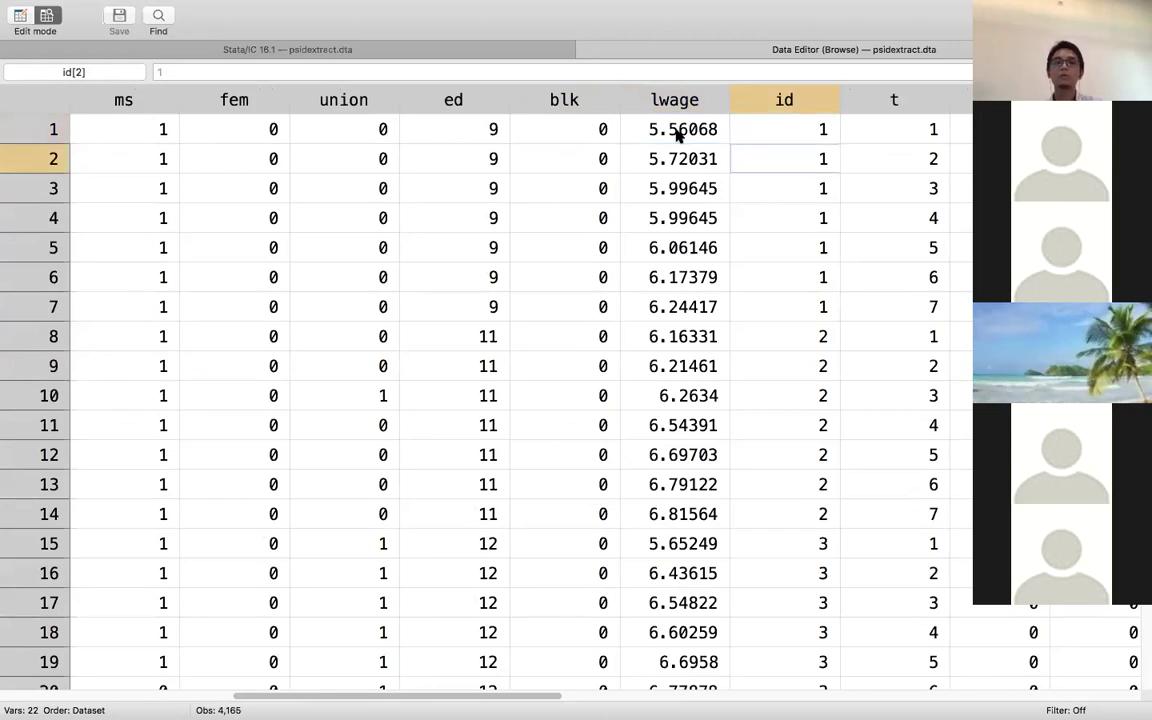
key("Down")
key("Down")
key("Down")
key("Down")
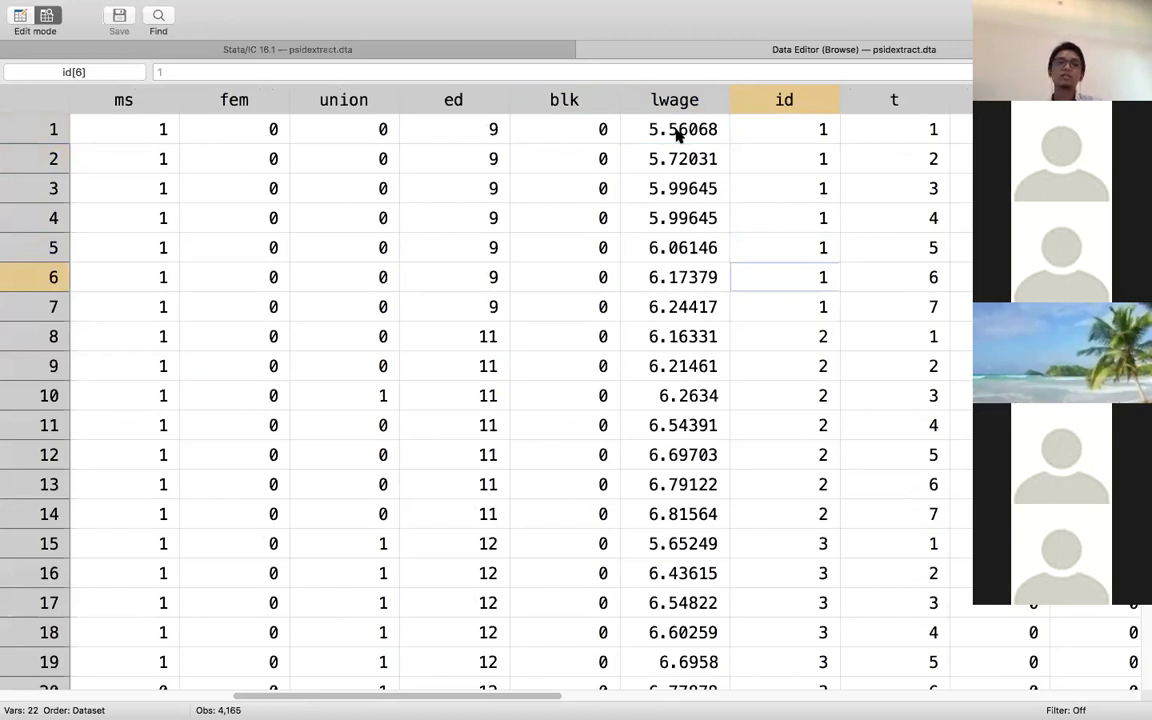
key("Down")
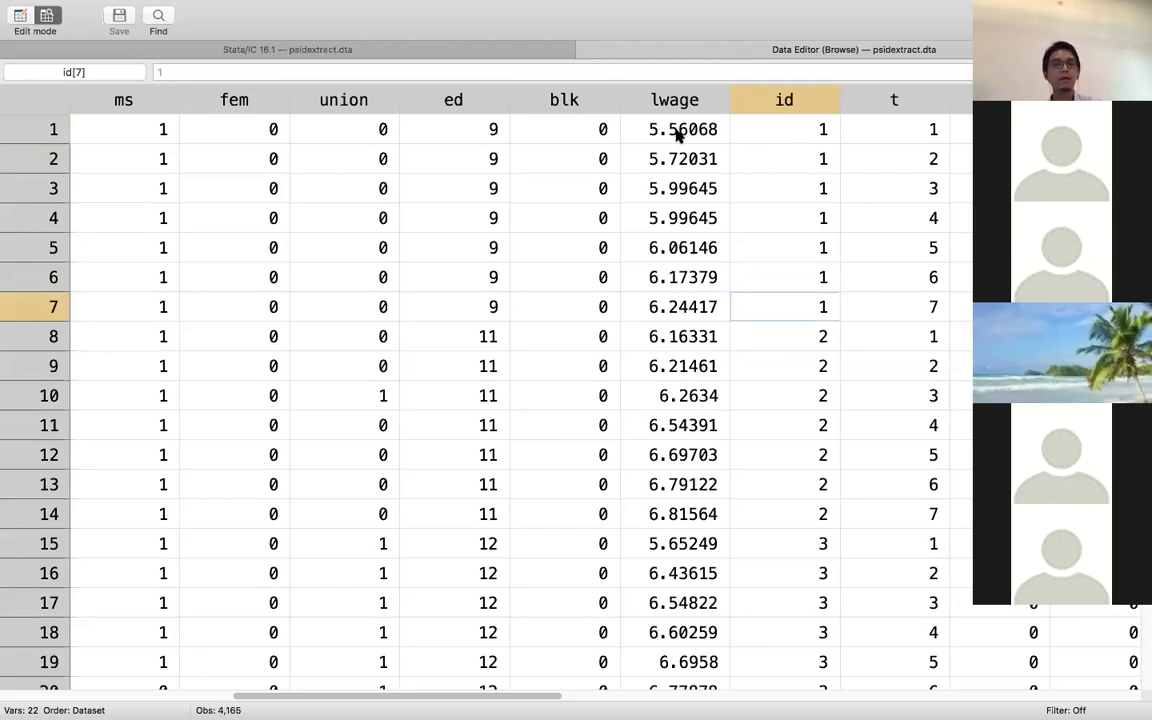
key("Down")
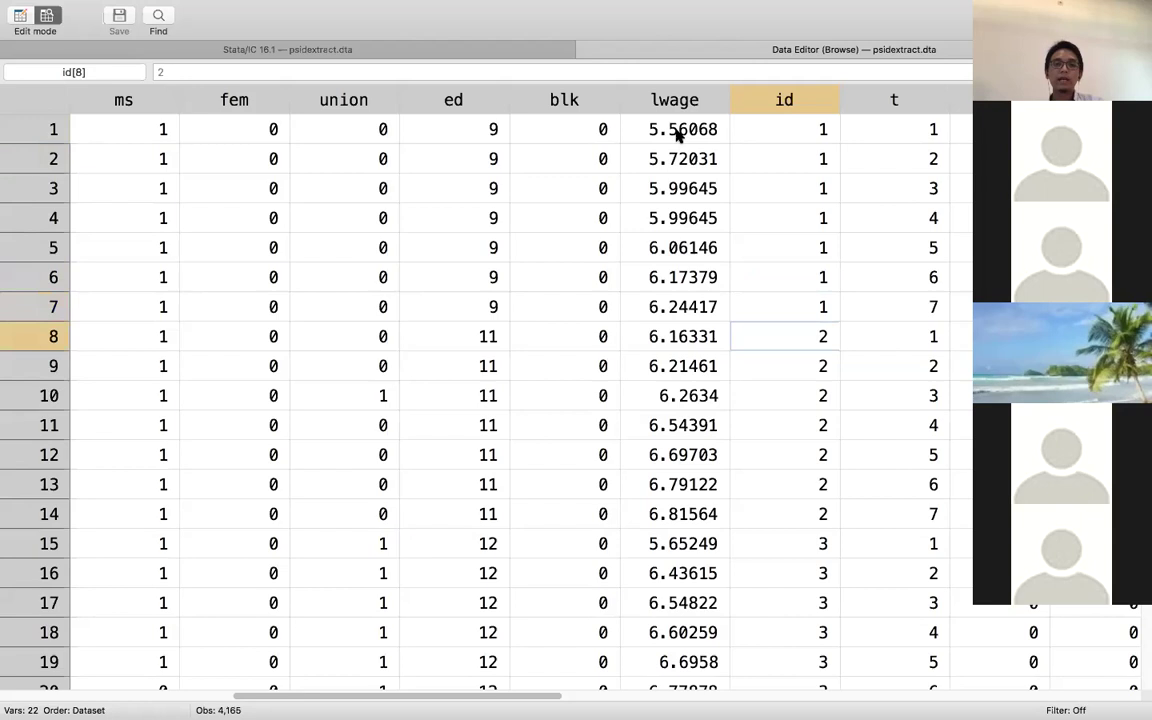
Examine the t column one observation at a time from row 1 down to row 7.
left_click(899, 131)
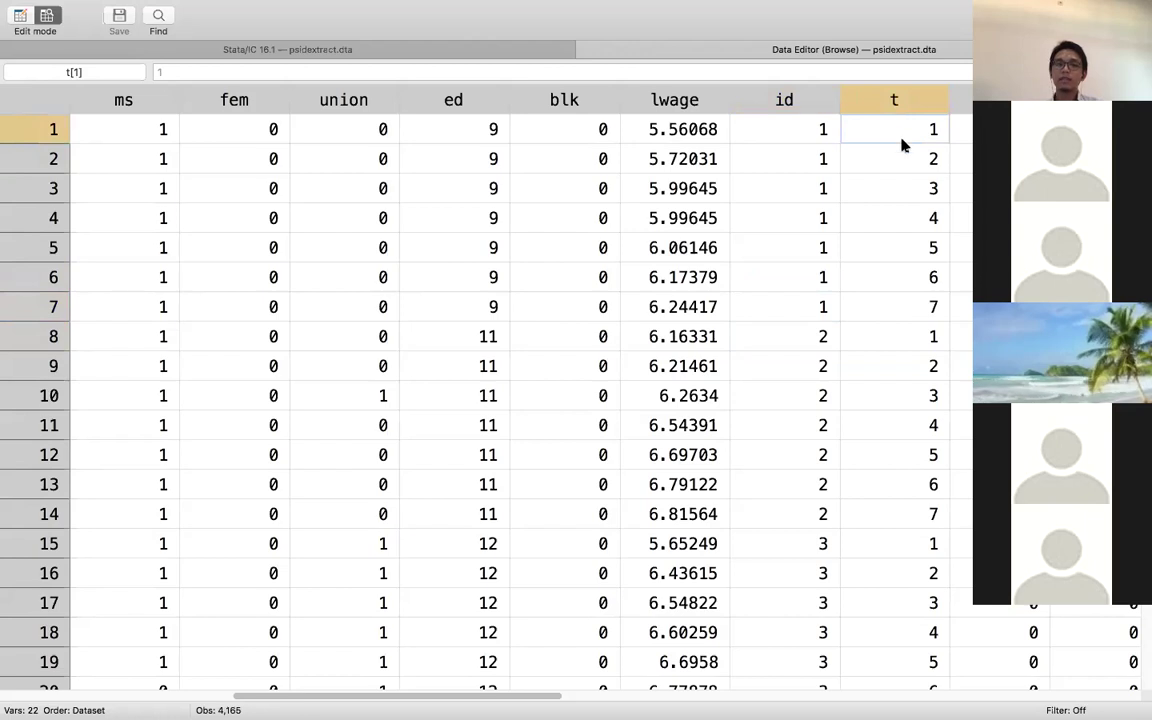
key("Down")
key("Up")
key("Left")
key("Right")
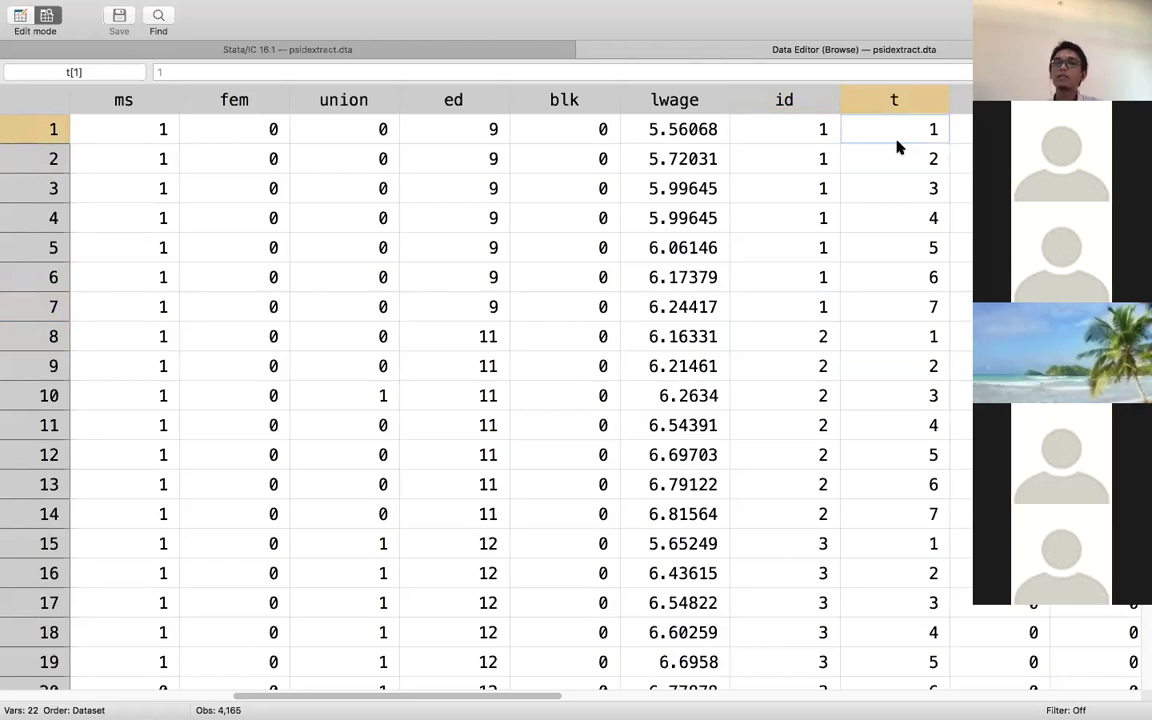
key("Down")
key("Down")
key("Down")
key("Down")
key("Down")
key("Down")
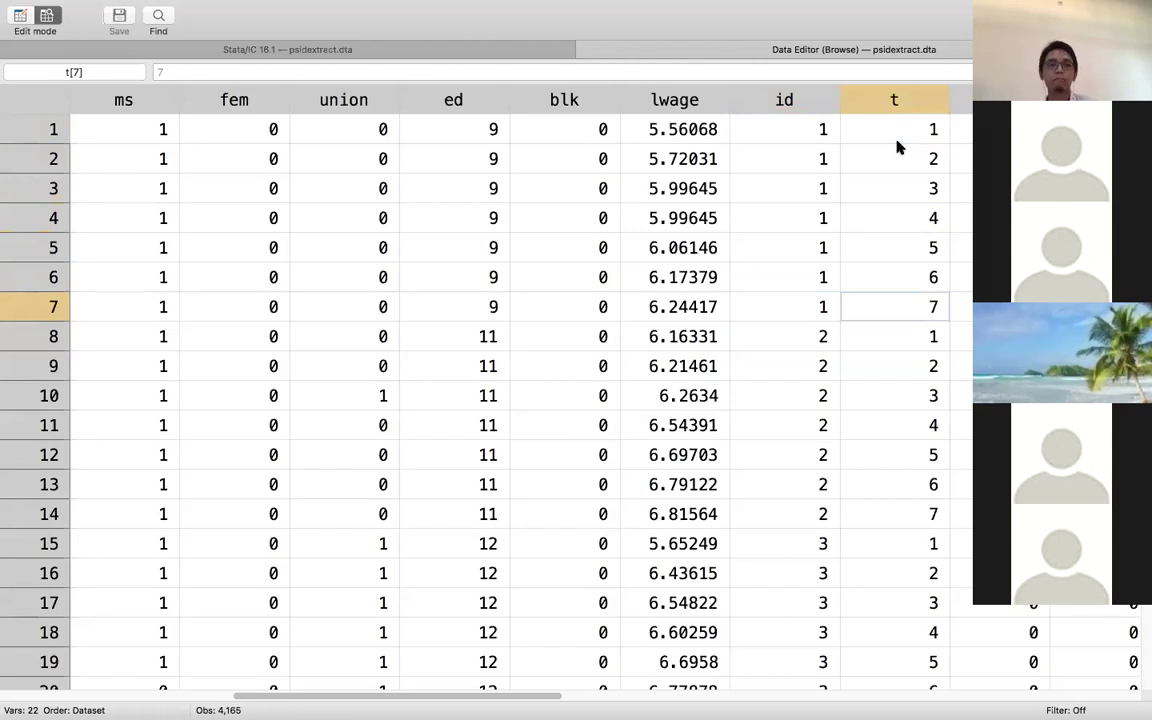
Compare the first respondent's id, t and lwage values, highlighting id in rows 1 to 5 and t in rows 1 to 7.
left_click(704, 128)
left_click(789, 140)
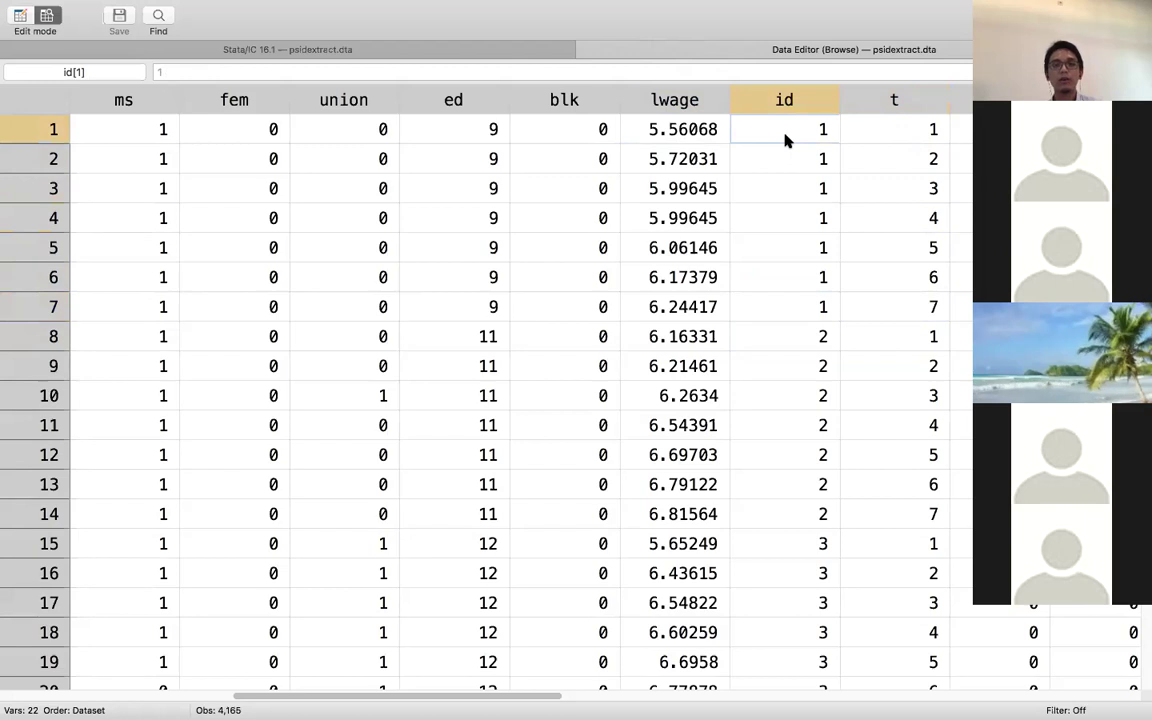
left_click_drag(782, 128, 795, 250)
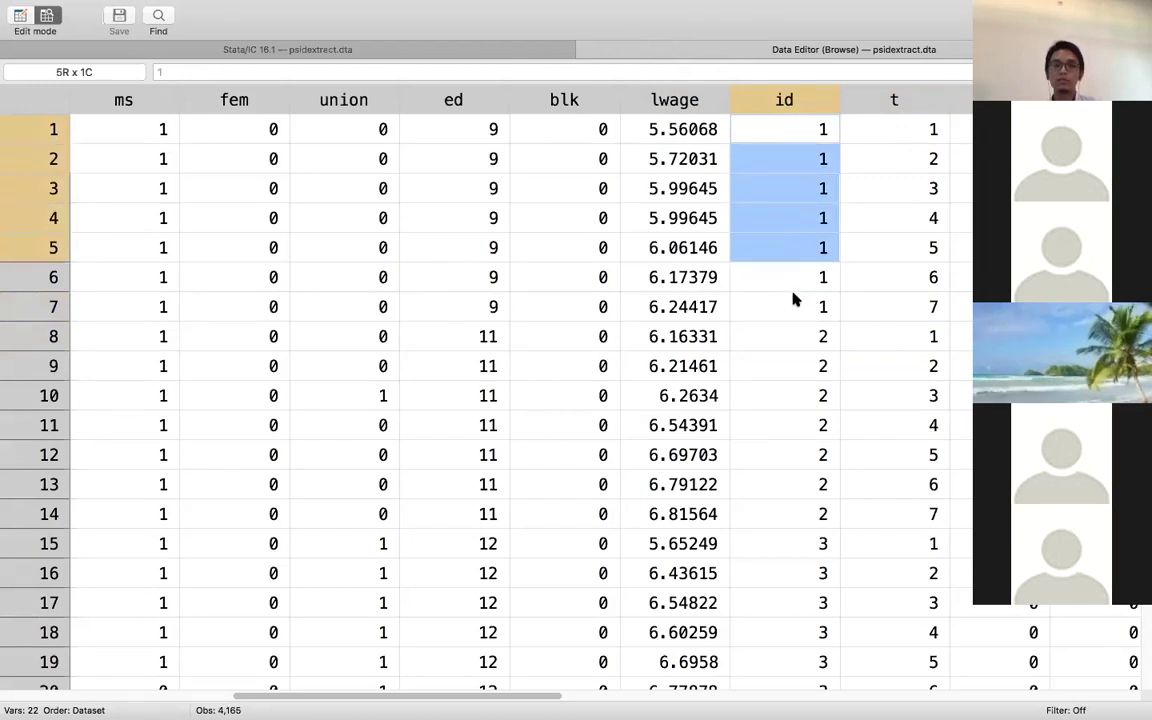
left_click(905, 130)
left_click(913, 190)
left_click_drag(915, 134, 920, 311)
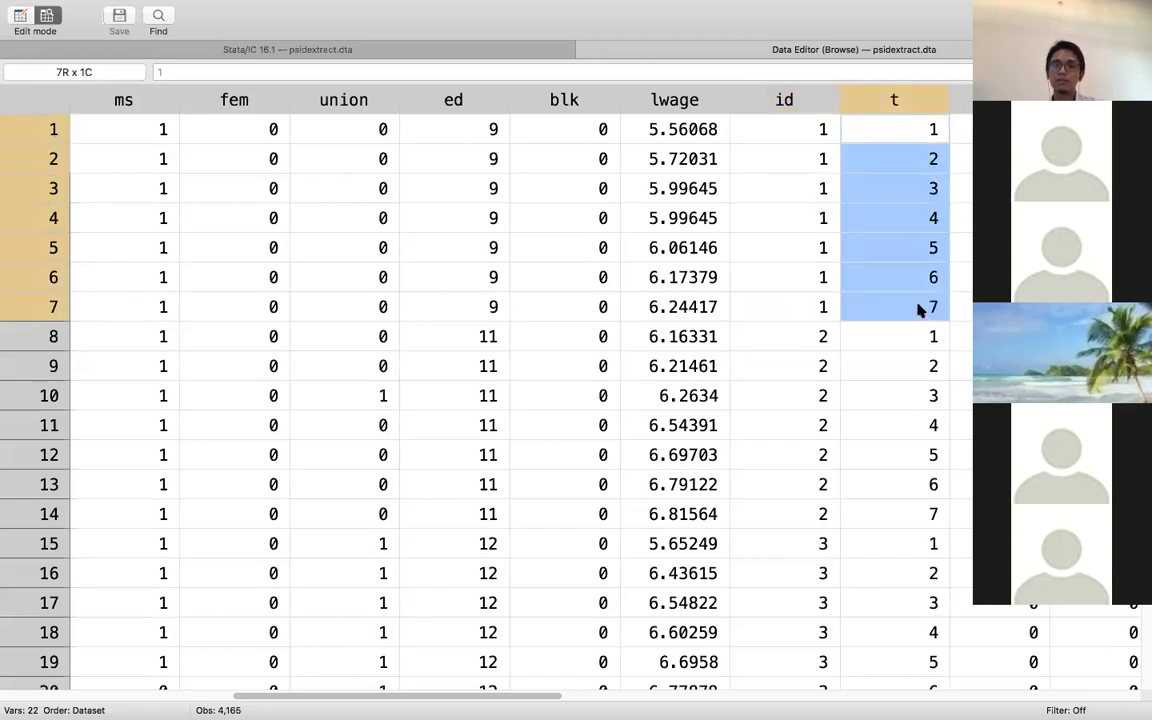
left_click(700, 250)
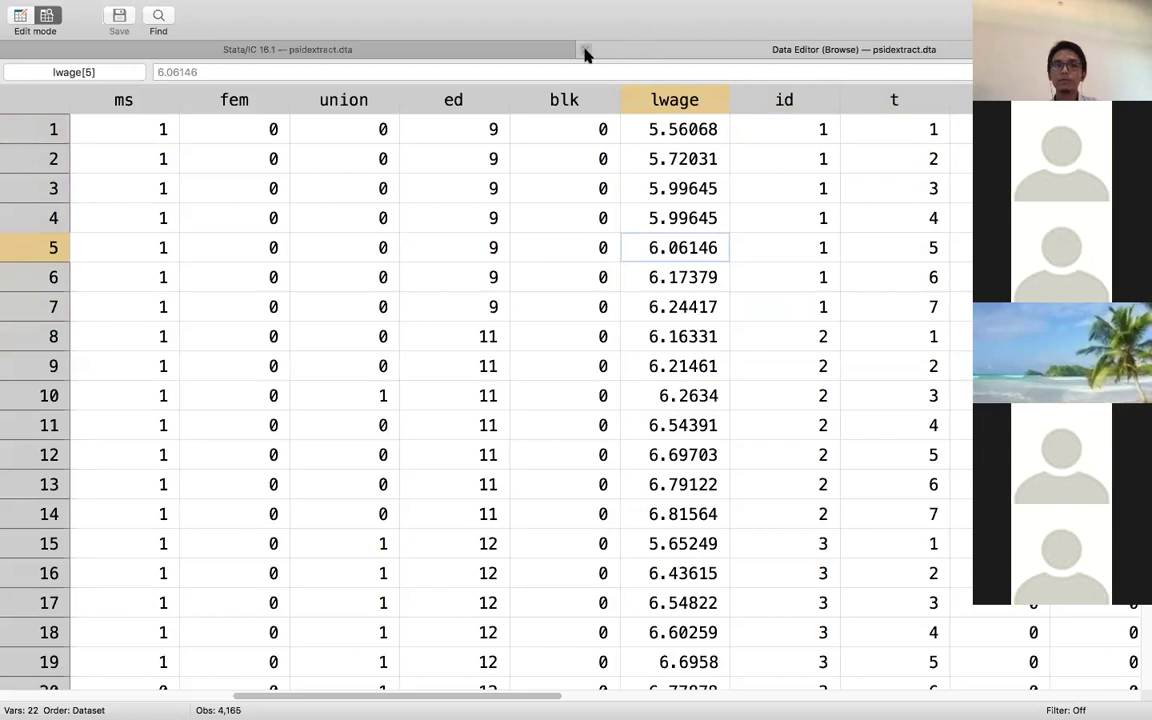
Close the Data Editor and check the id variable's entry in the earlier describe output.
left_click(588, 52)
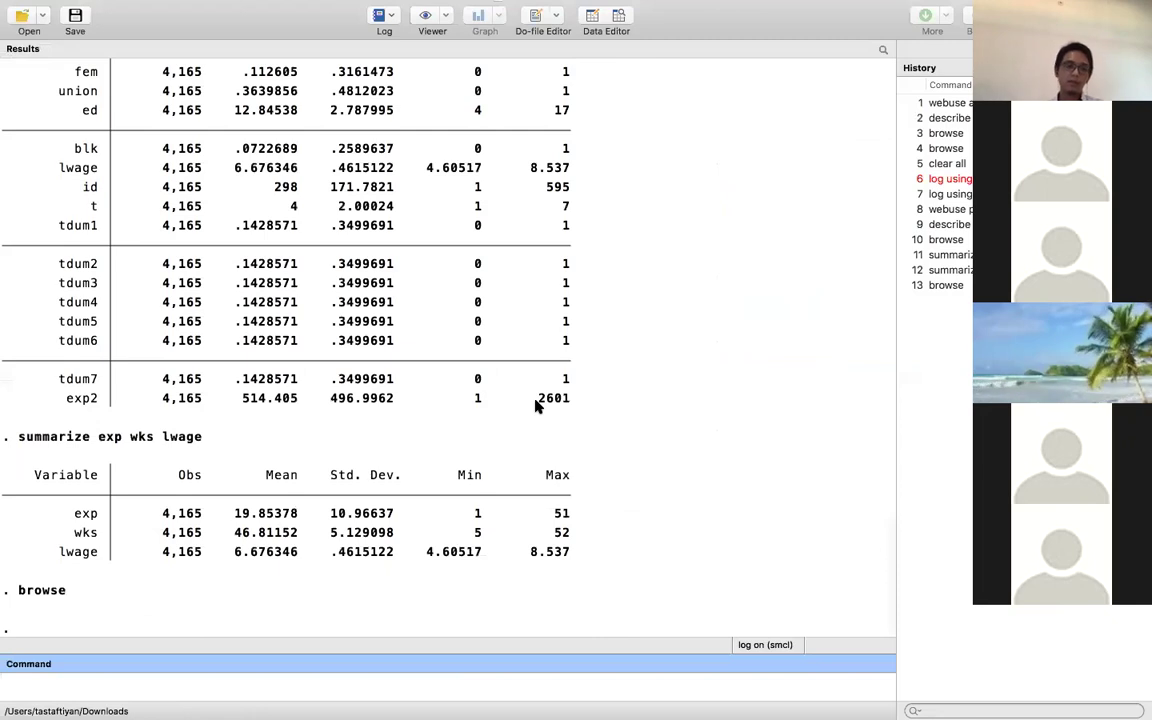
left_click(537, 404)
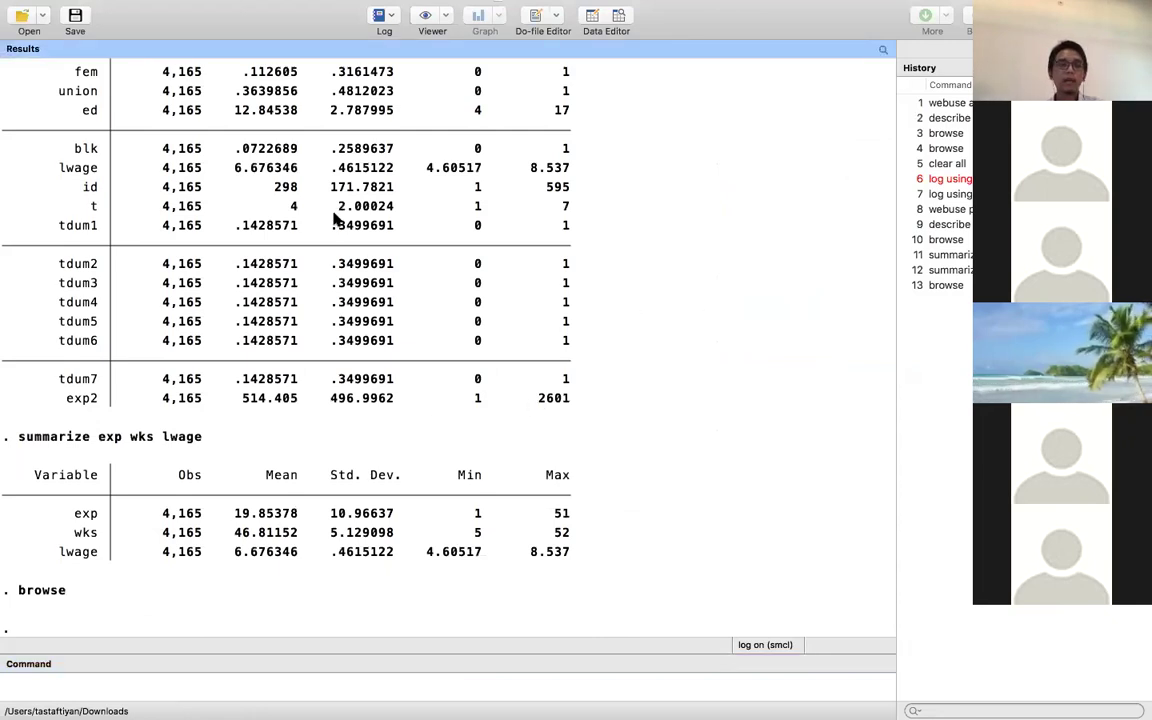
scroll(336, 218, "up", 10)
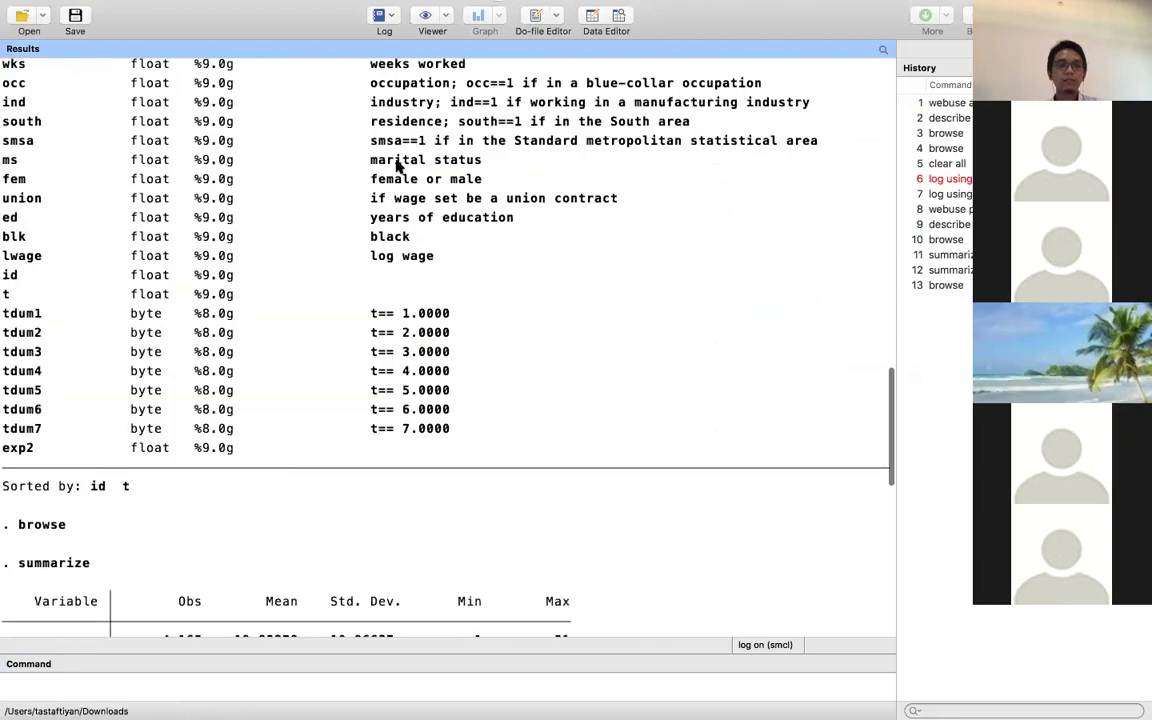
scroll(324, 321, "up", 3)
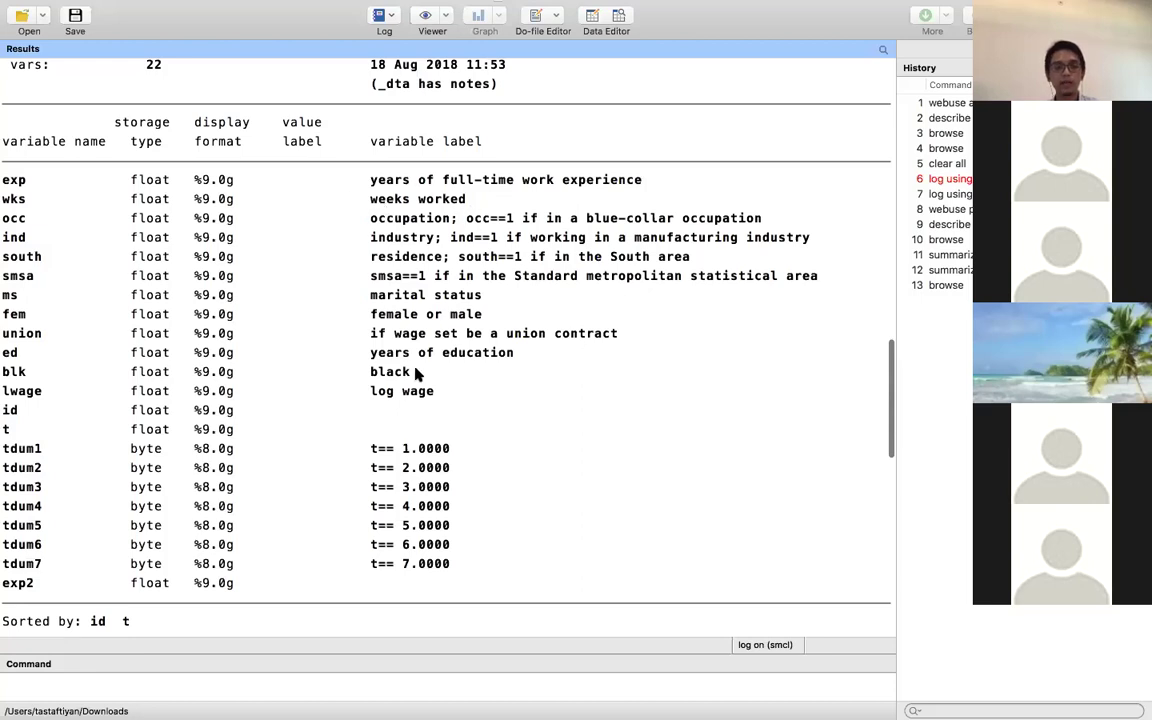
double_click(9, 414)
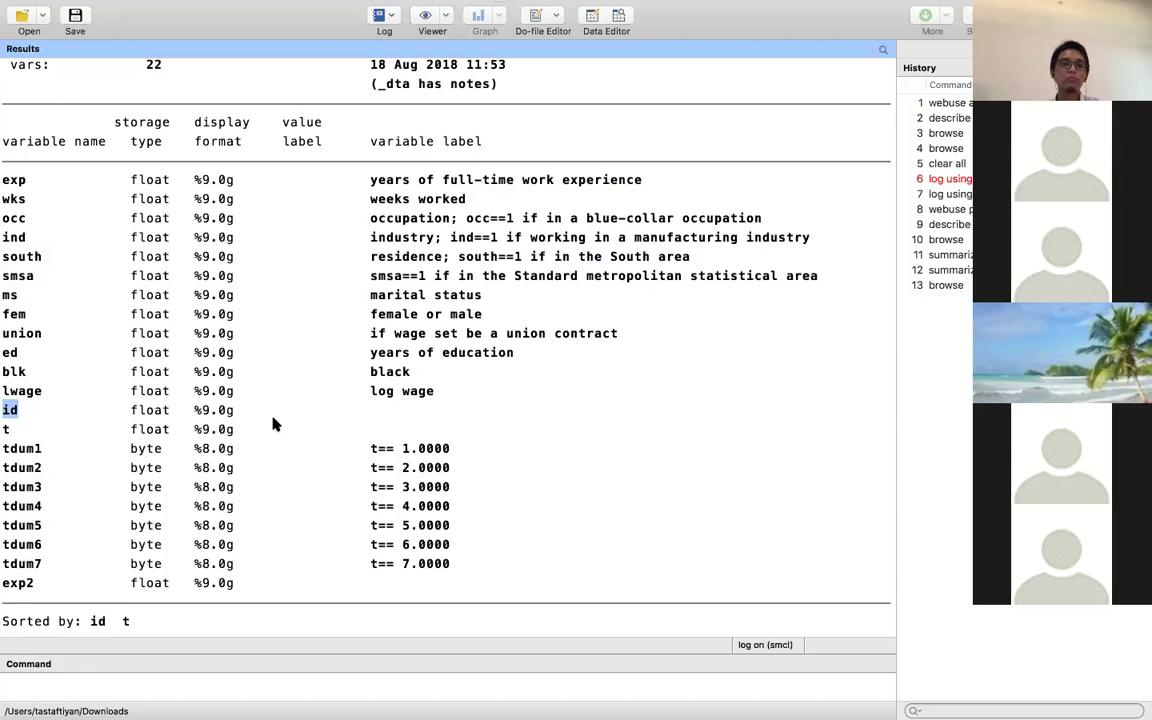
scroll(345, 447, "down", 15)
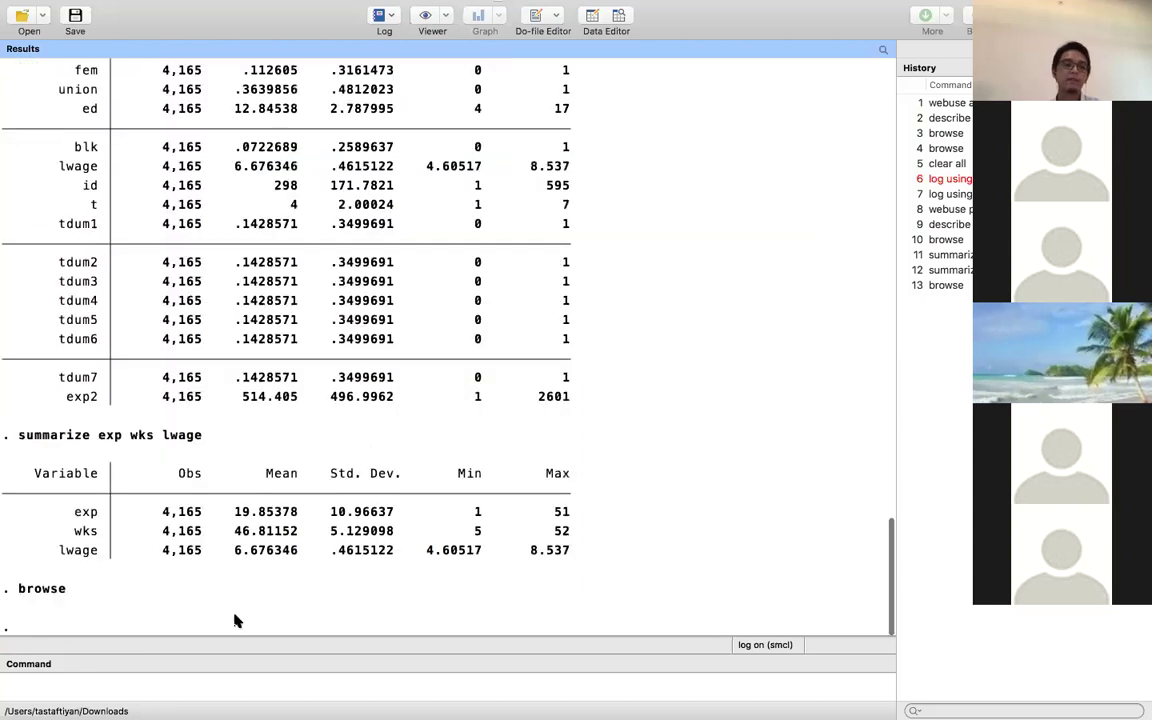
Label the id variable "id respondent" with the label variable command.
left_click(197, 688)
type("l")
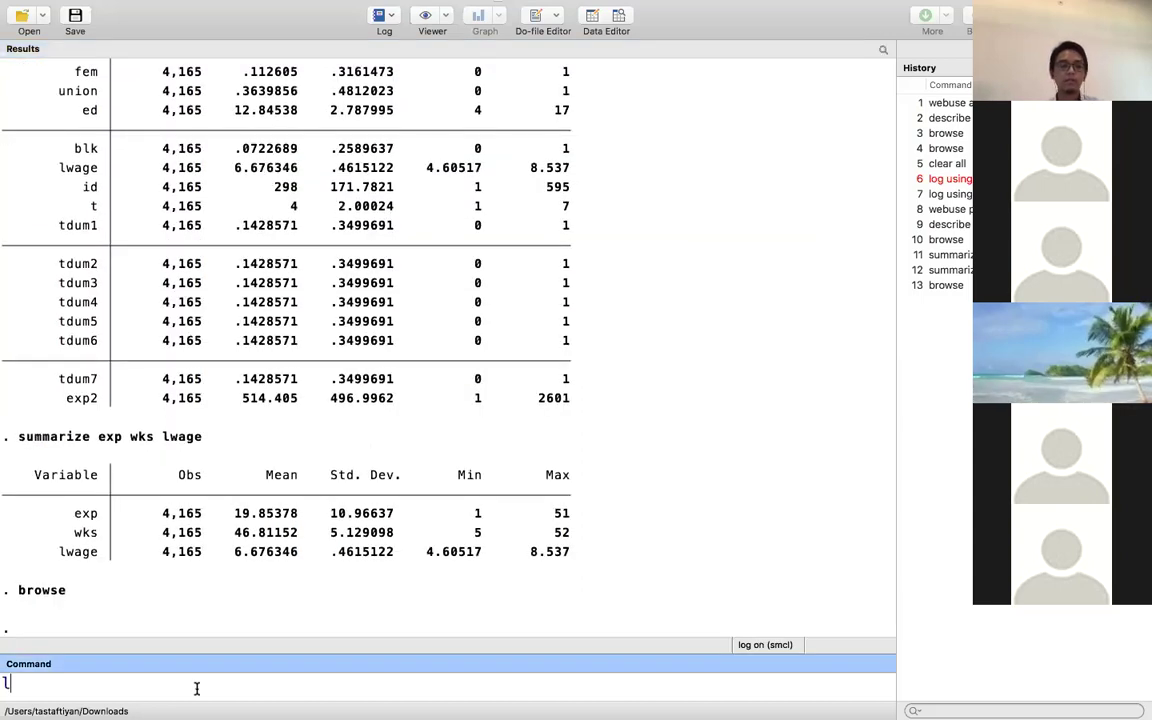
type("abel ")
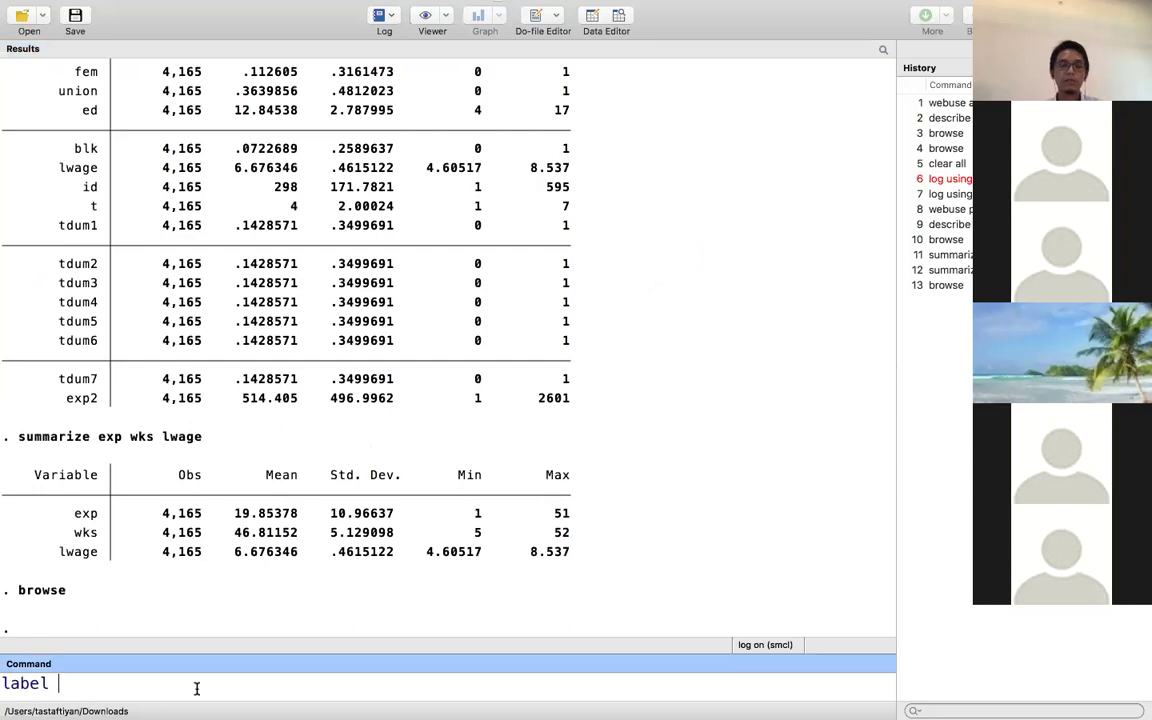
type("variab")
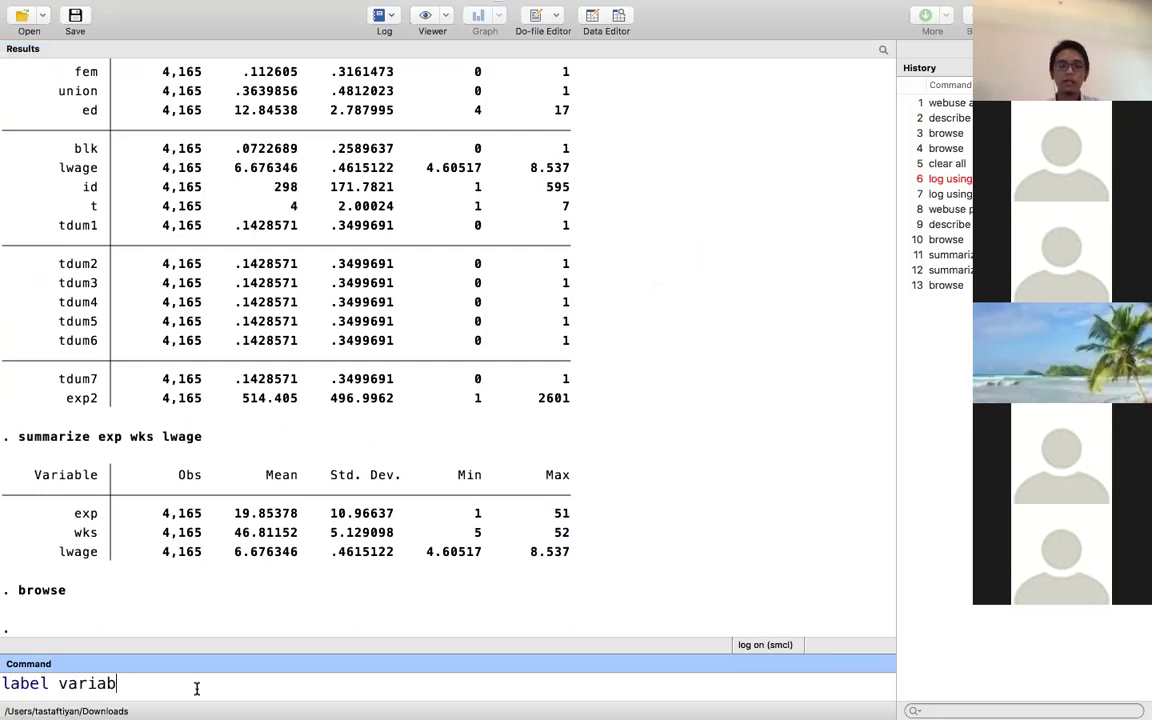
type("le id \"")
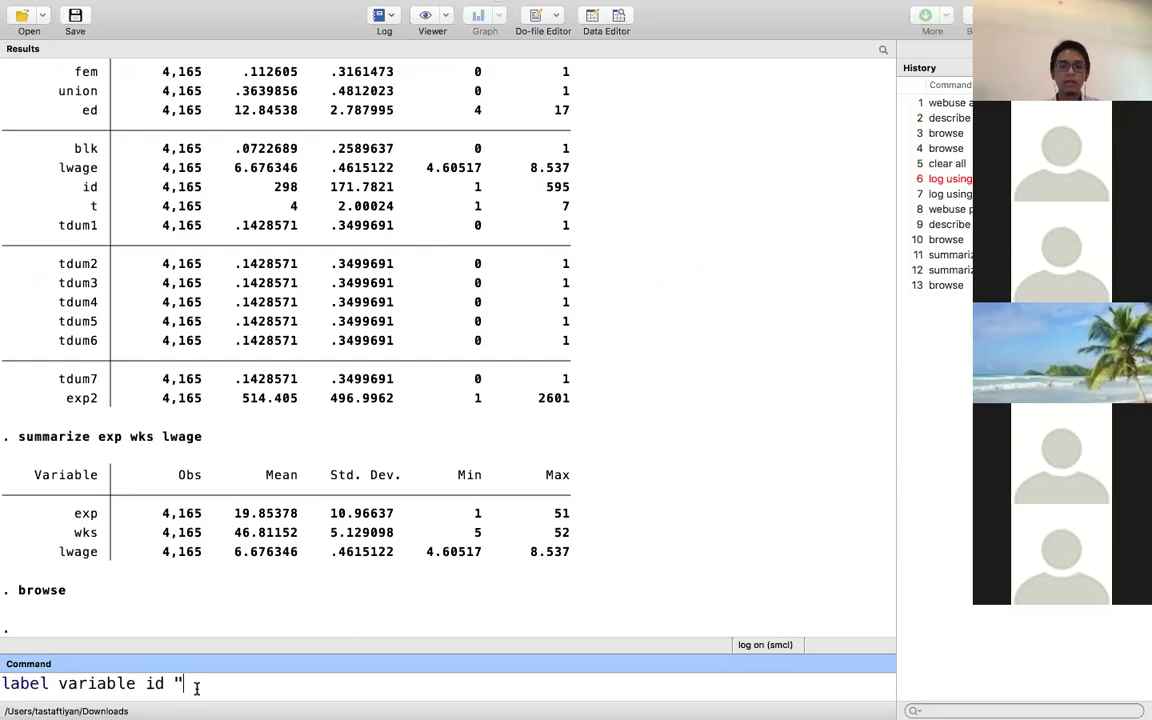
type("id respondent\"")
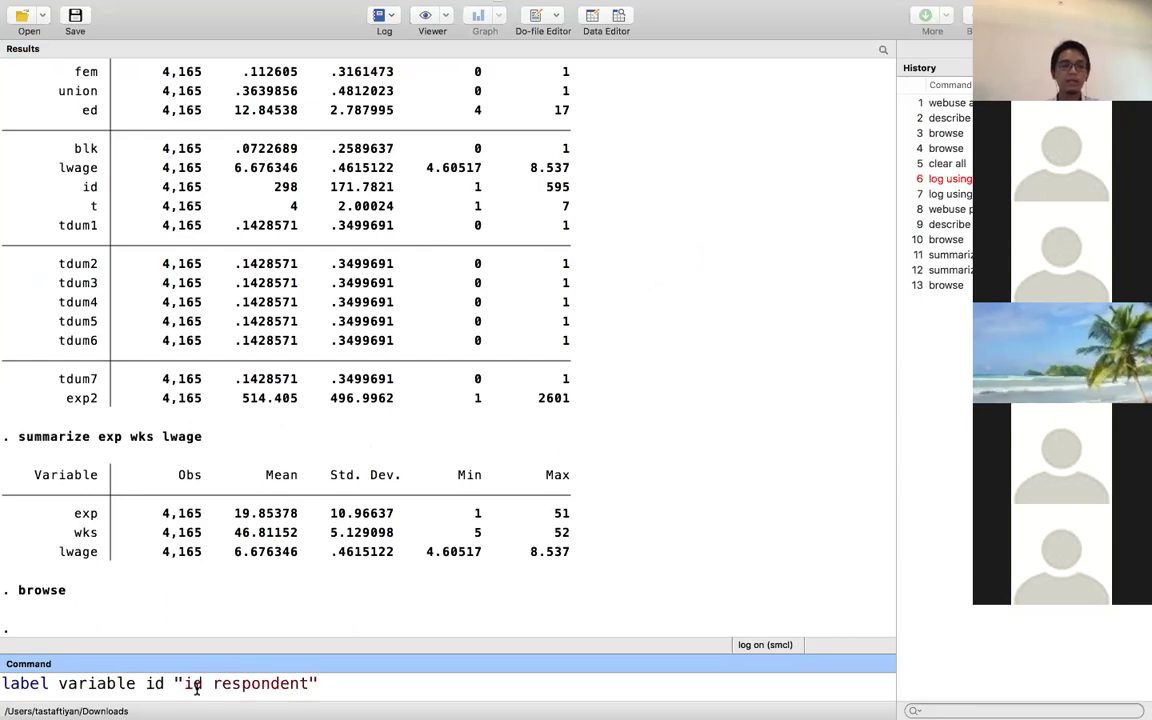
key("Return")
Label the t variable "time of survey" with the label variable command.
type("l")
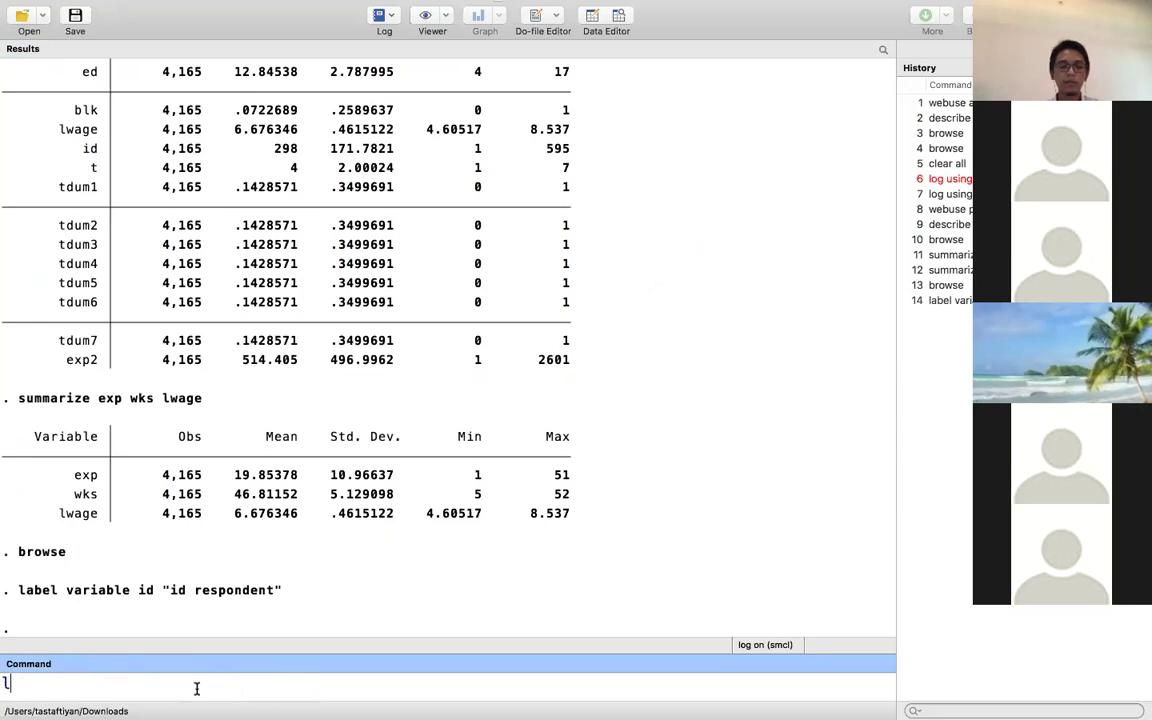
type("eba")
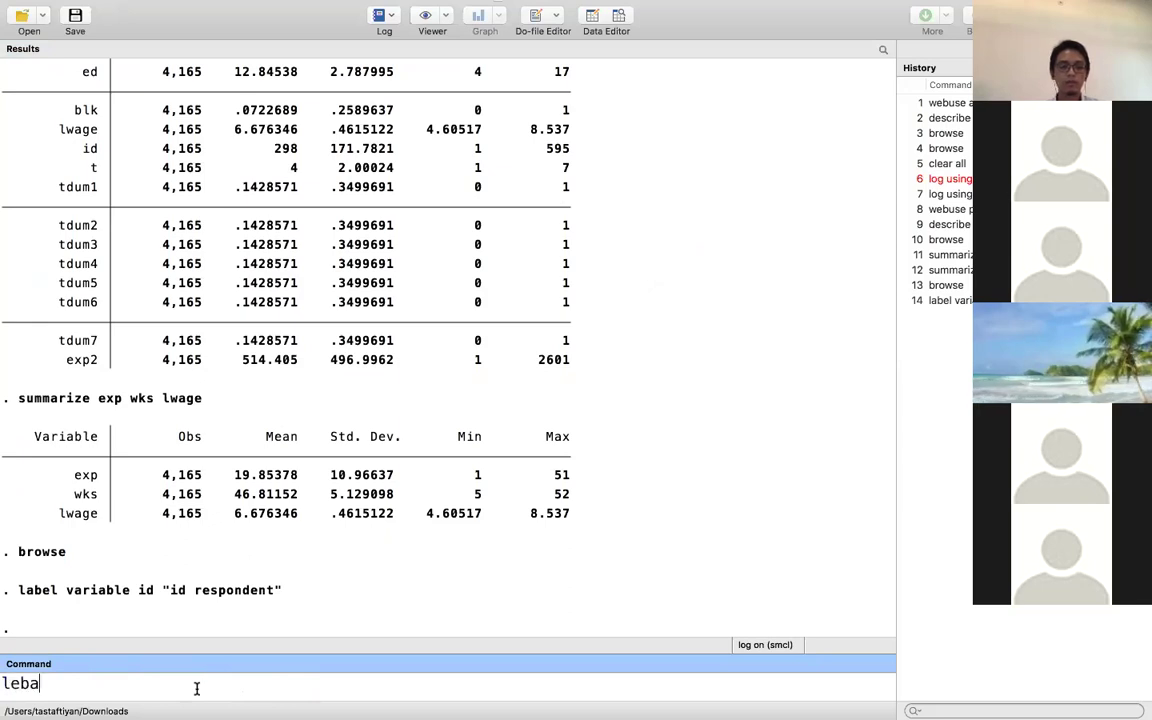
key("BackSpace")
key("BackSpace")
key("BackSpace")
type("abel variable ")
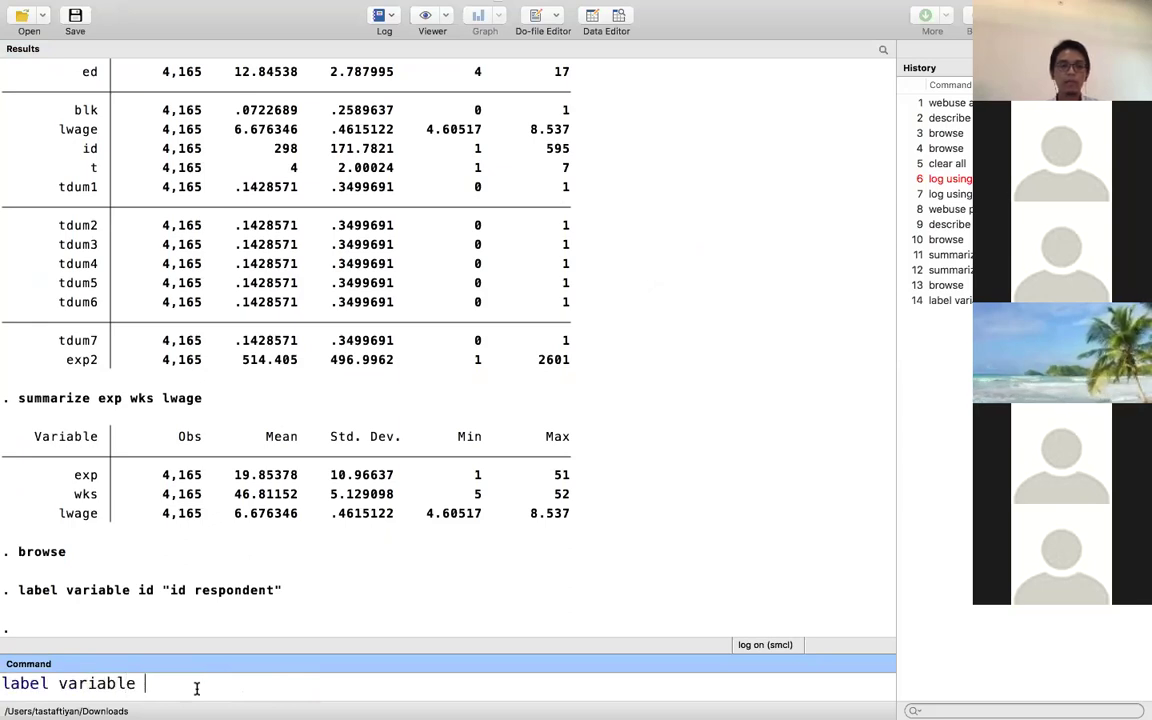
type("t \"")
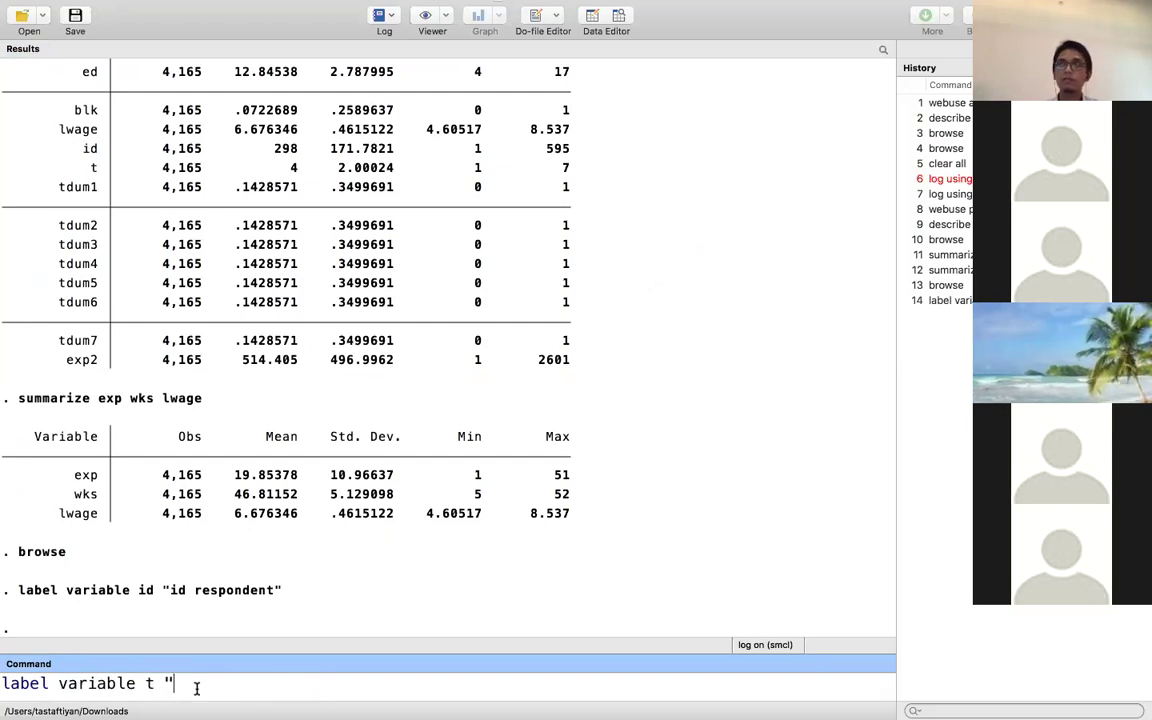
type("time")
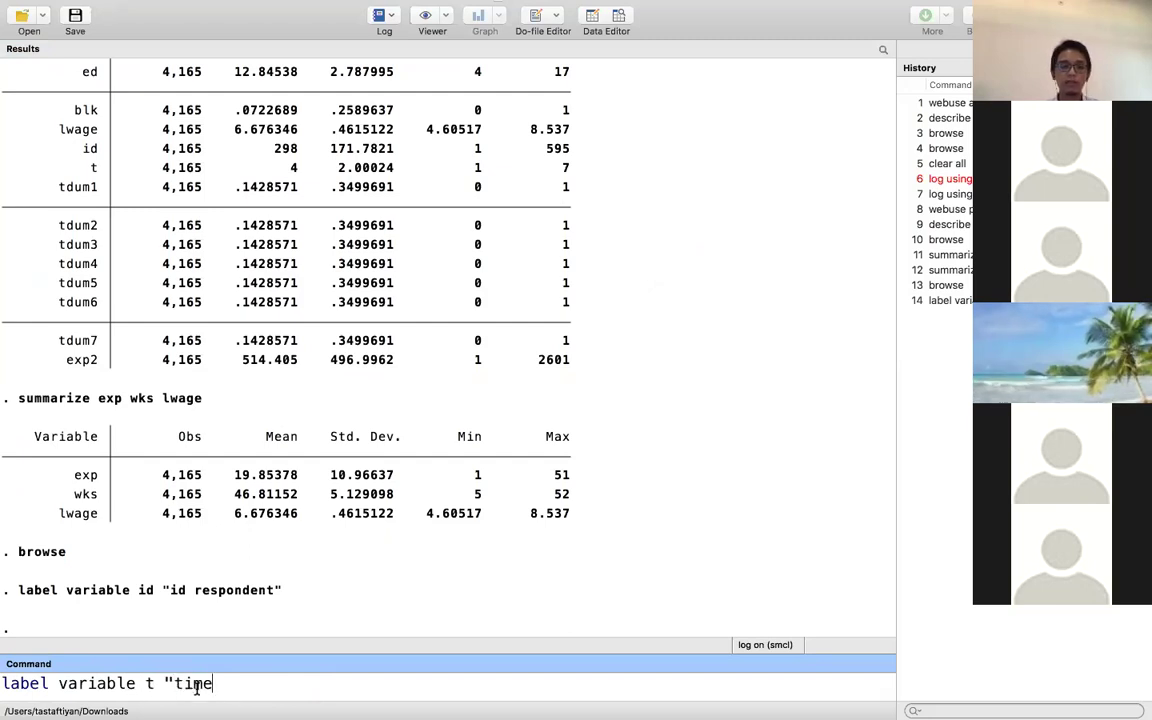
type(" of survey\"")
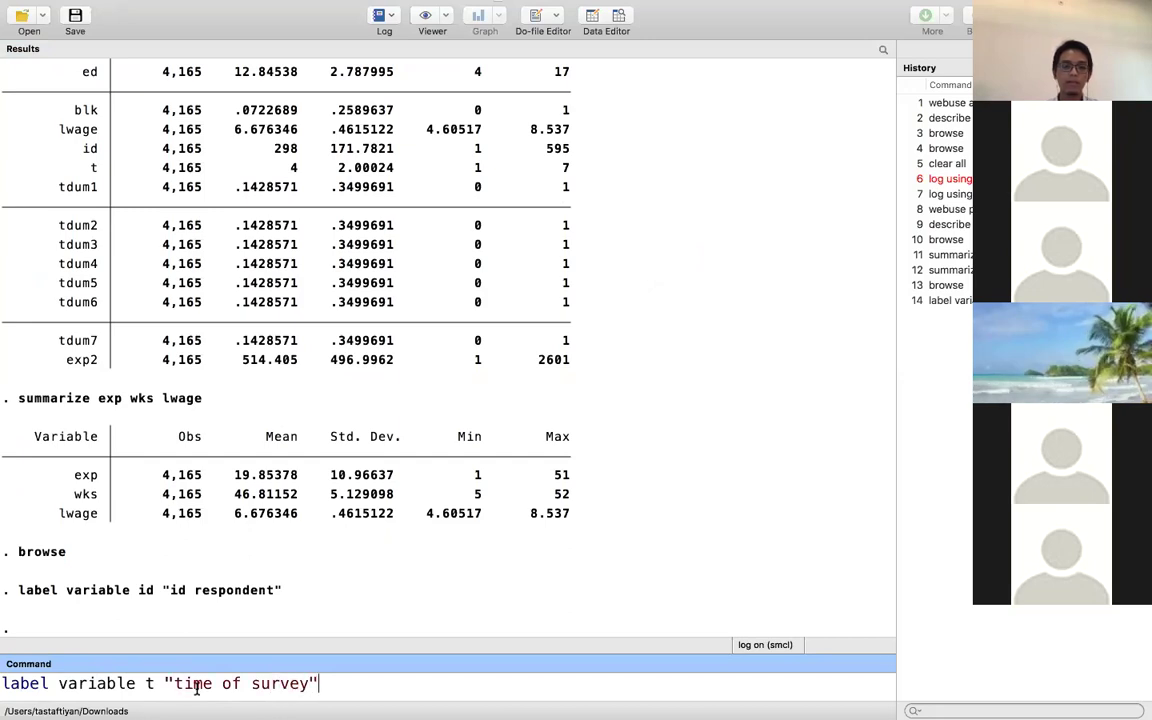
key("Return")
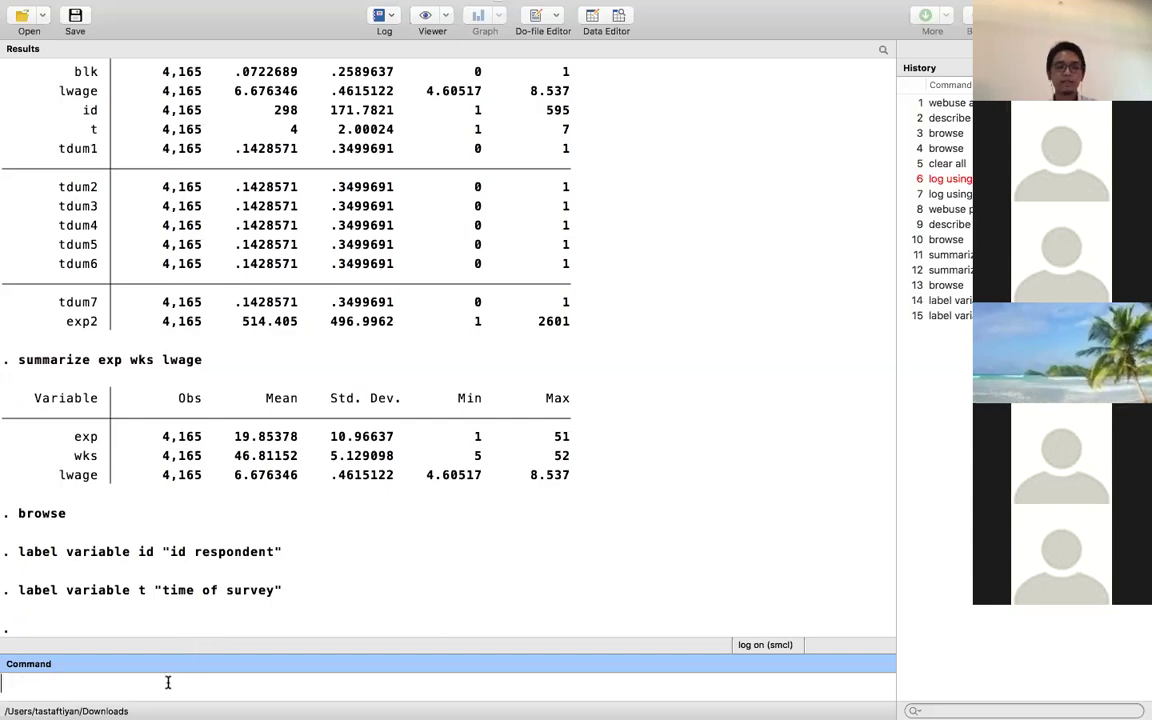
Describe the dataset again and check the id and t rows for their variable labels.
type("describe")
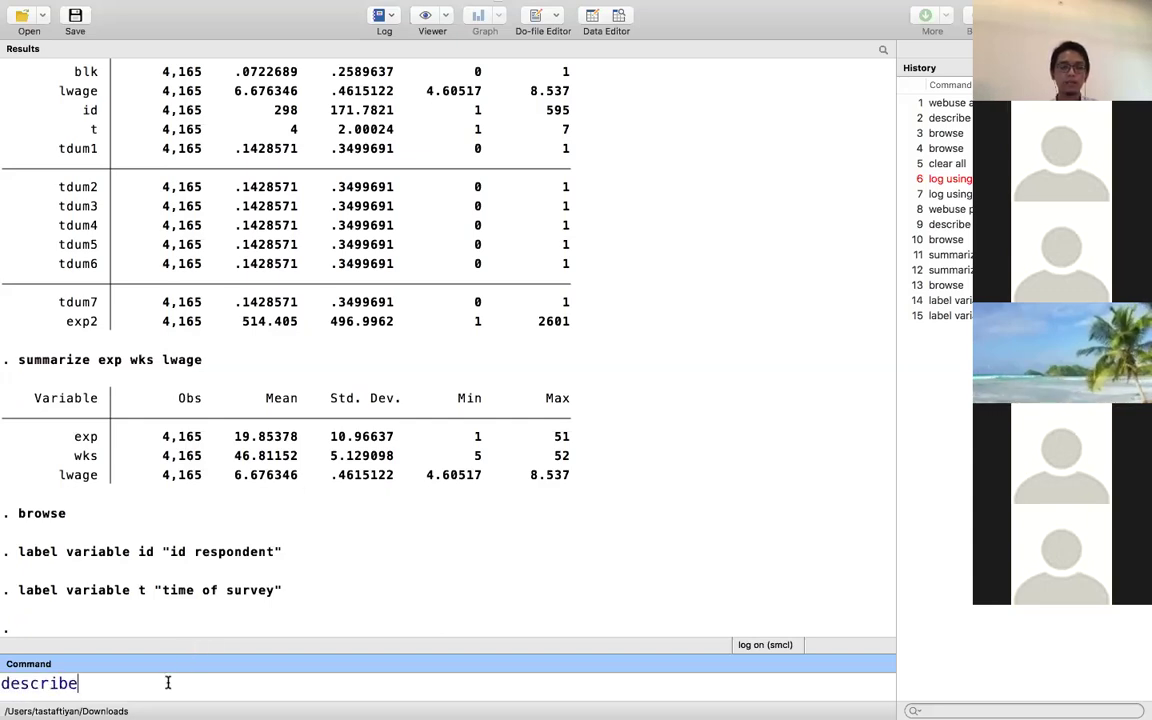
key("Return")
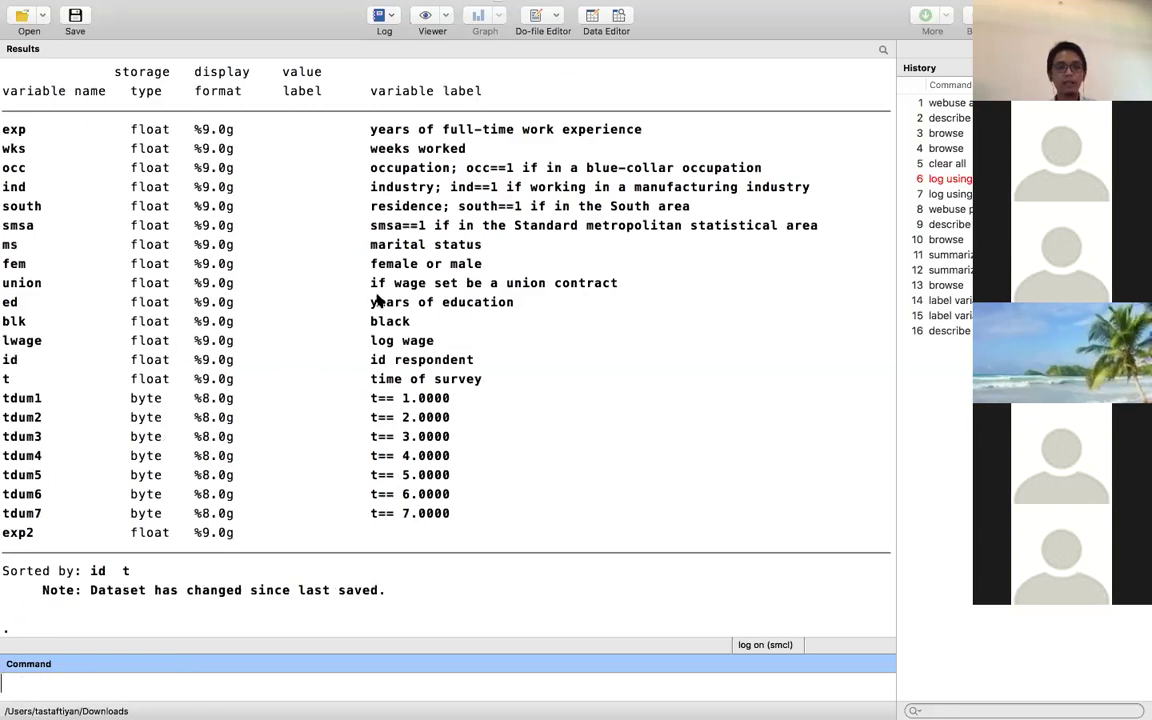
left_click_drag(10, 362, 474, 360)
left_click_drag(5, 380, 483, 383)
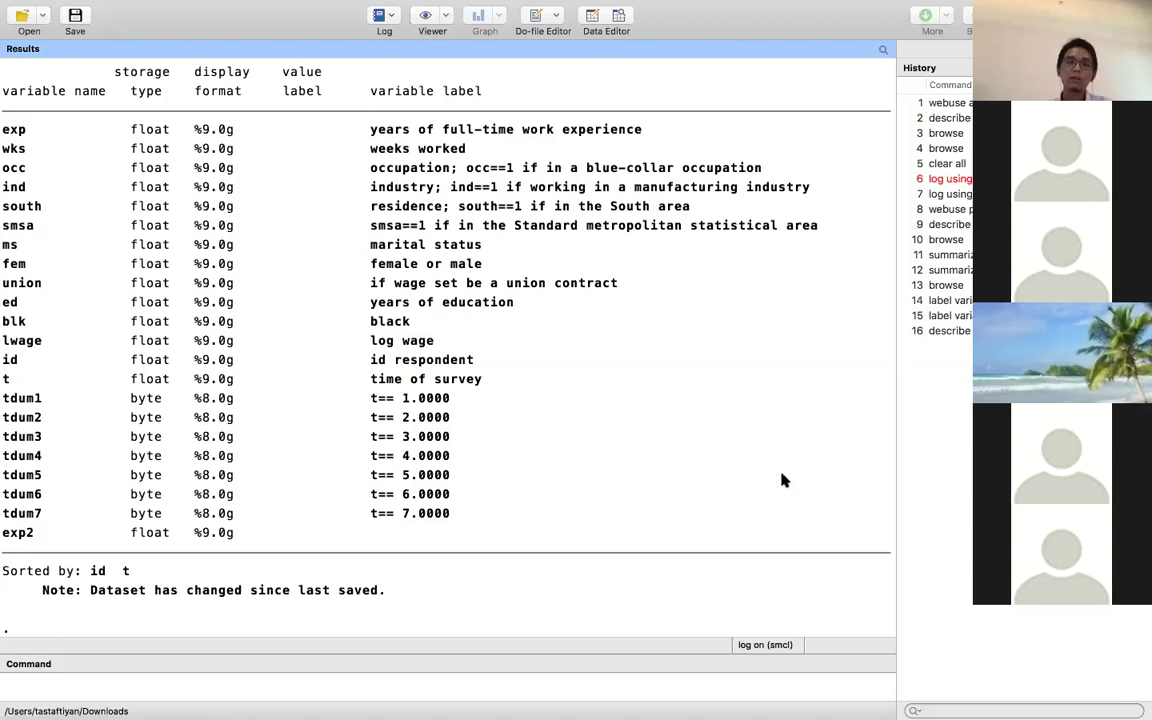
Report the panel structure with the command panels id, and examine the number of groups, observations per group and total observations.
left_click(152, 688)
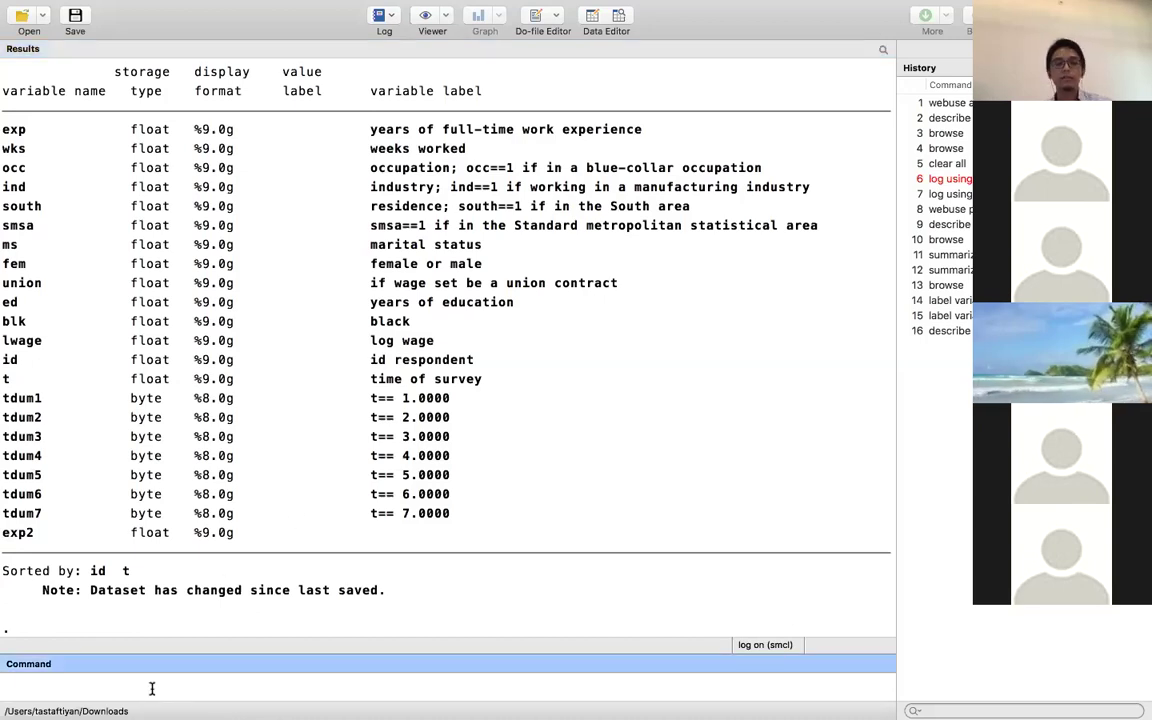
type("panels id")
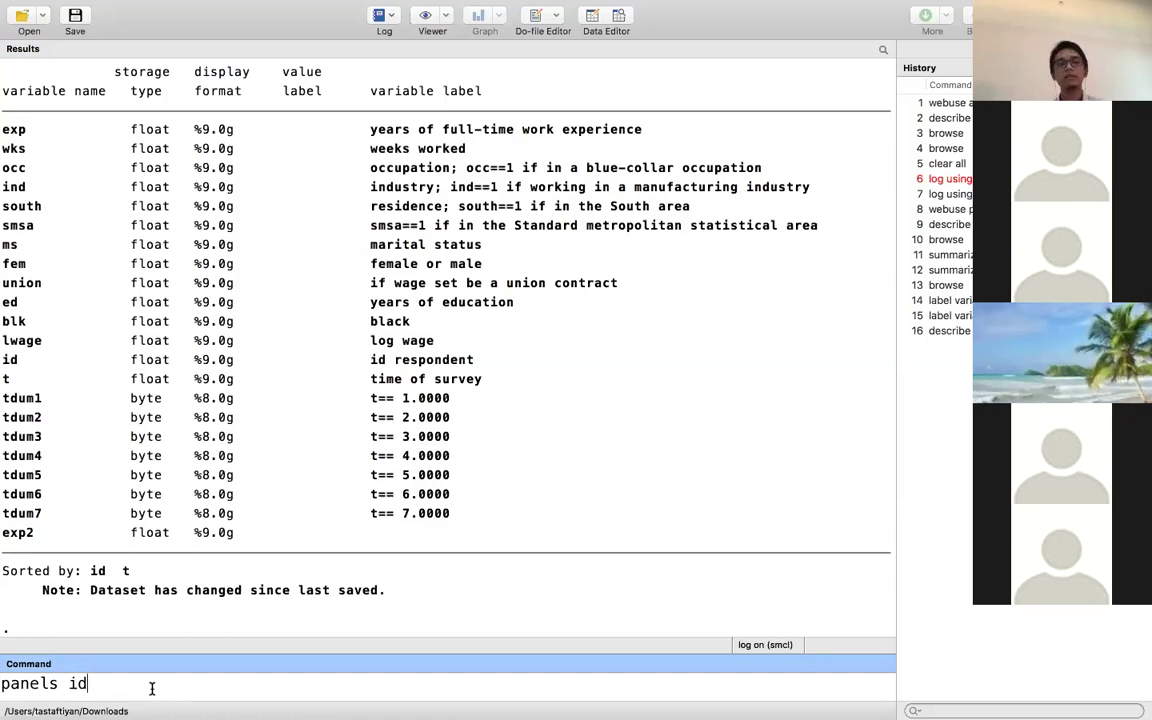
key("Return")
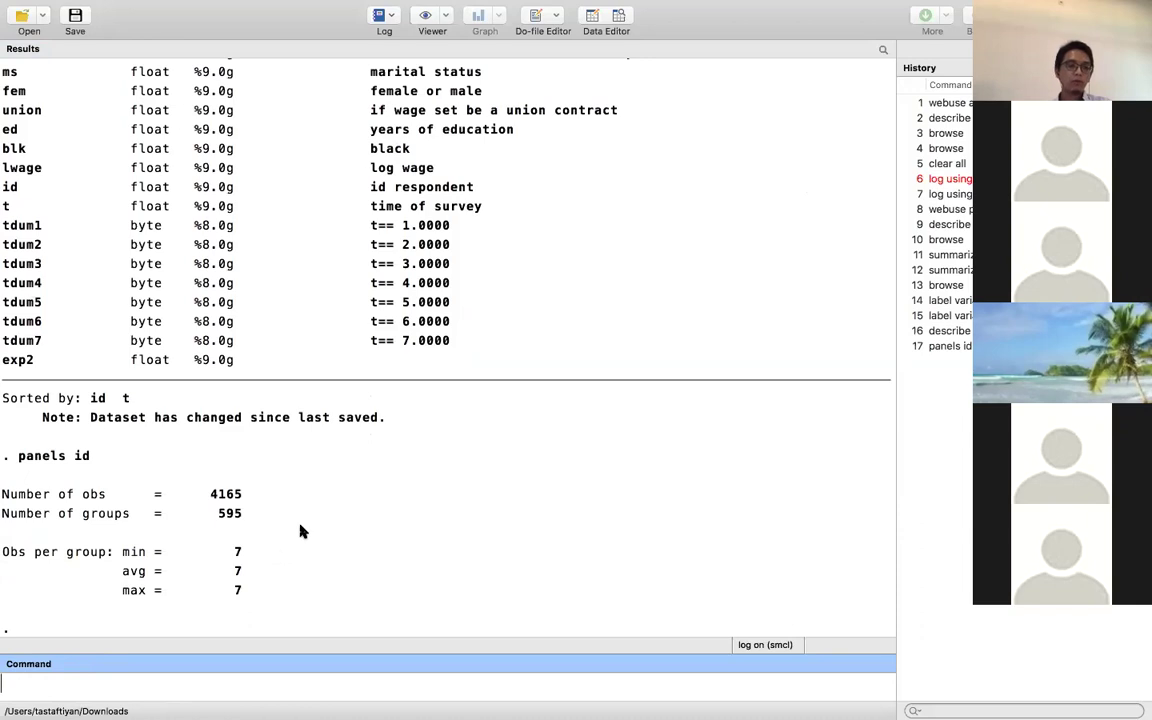
double_click(224, 514)
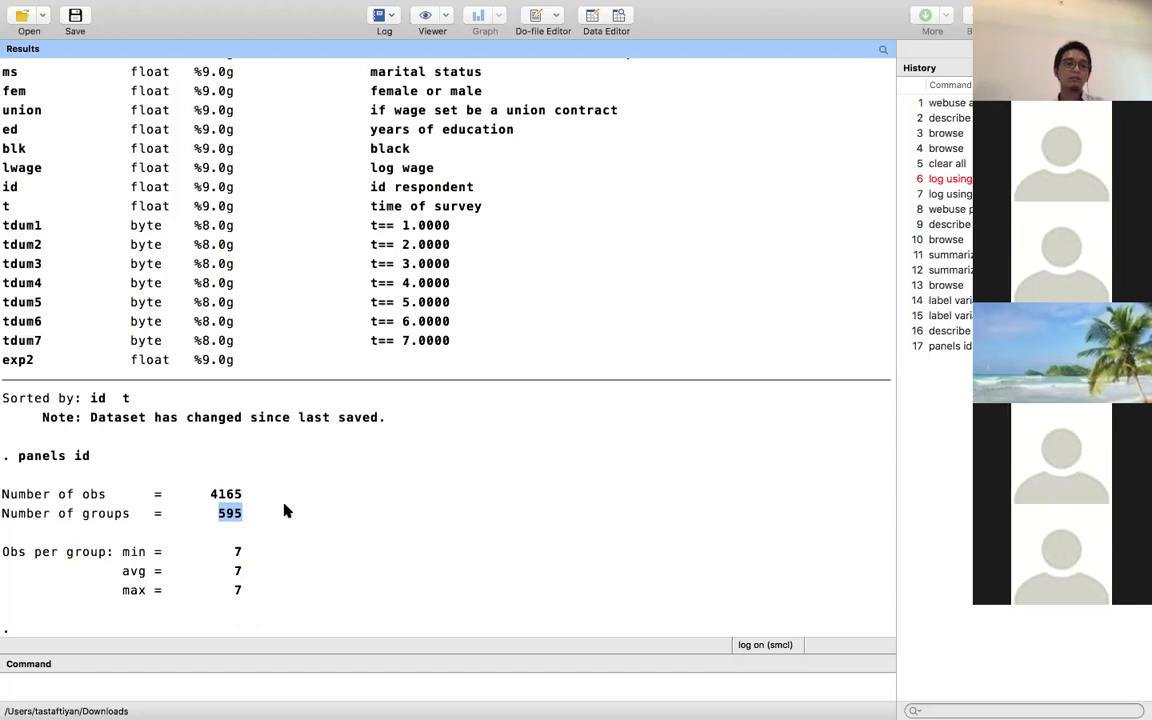
left_click(240, 554)
double_click(238, 553)
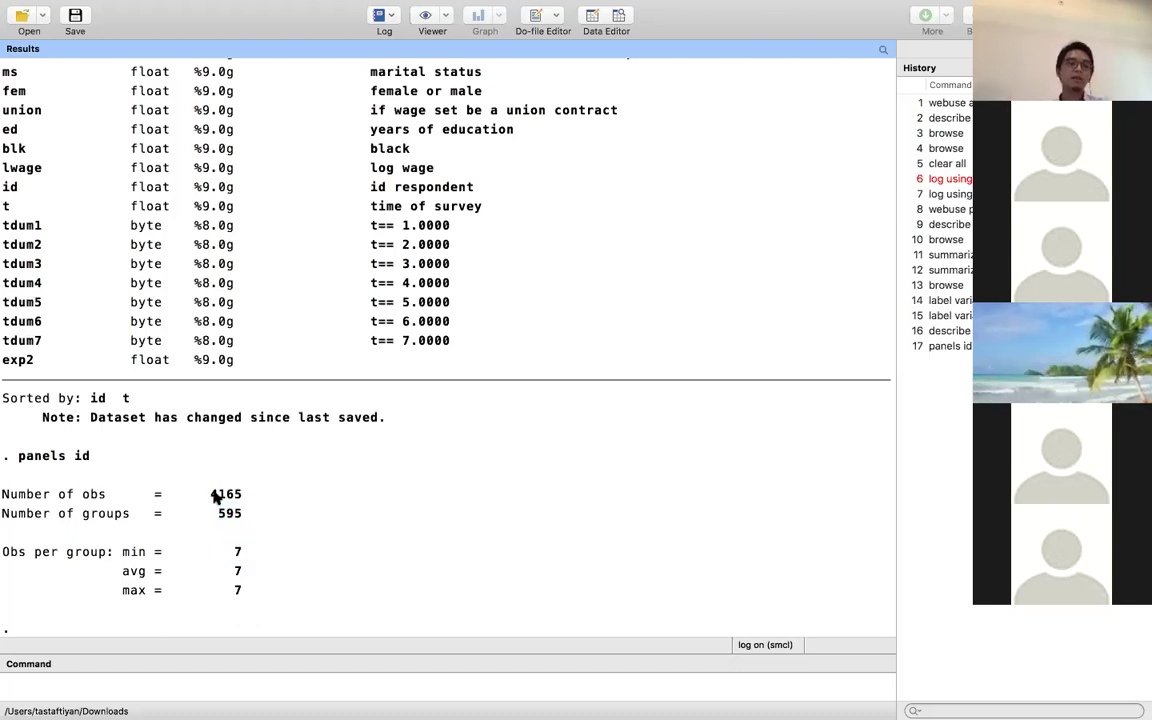
double_click(221, 494)
left_click(337, 472)
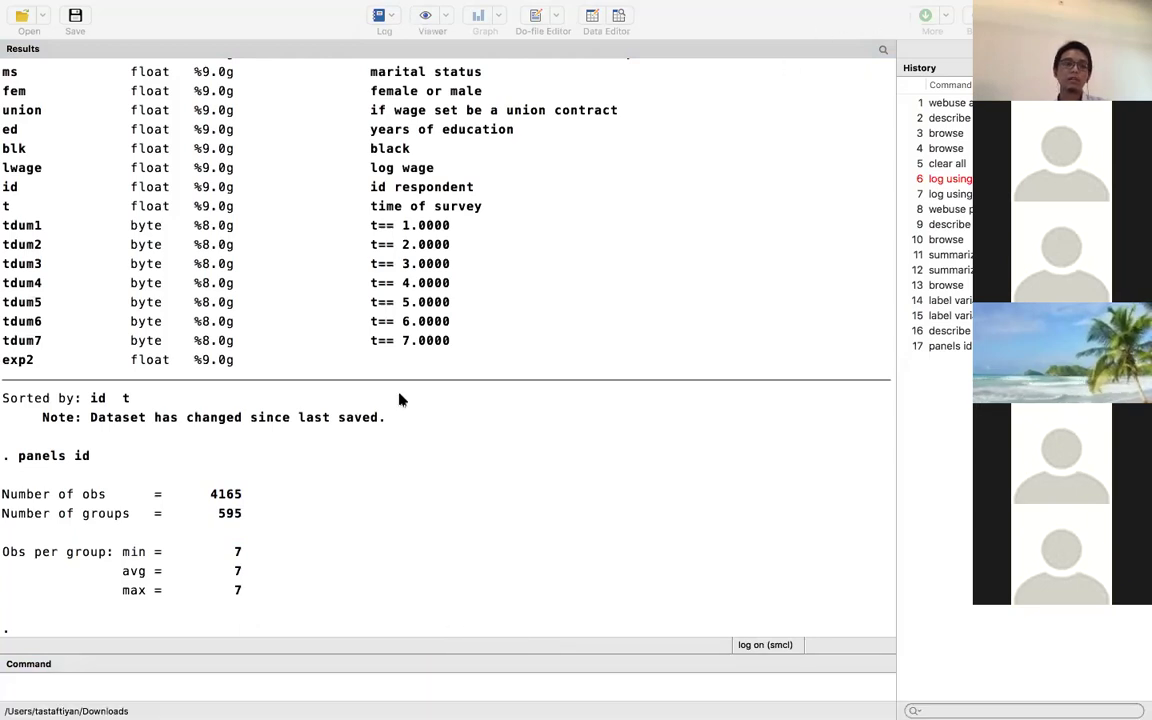
left_click(141, 684)
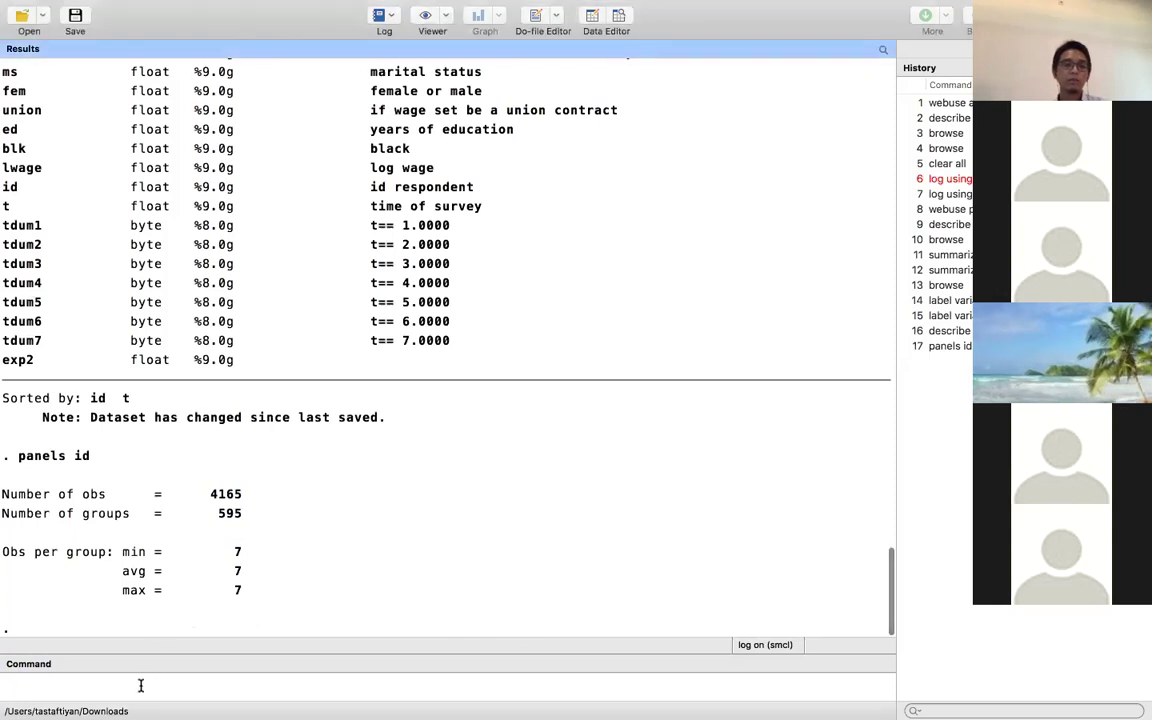
Begin a comment line in the command window with the text "*kita fokus di variabel:", replacing the drafted summarize command.
type("Summarize")
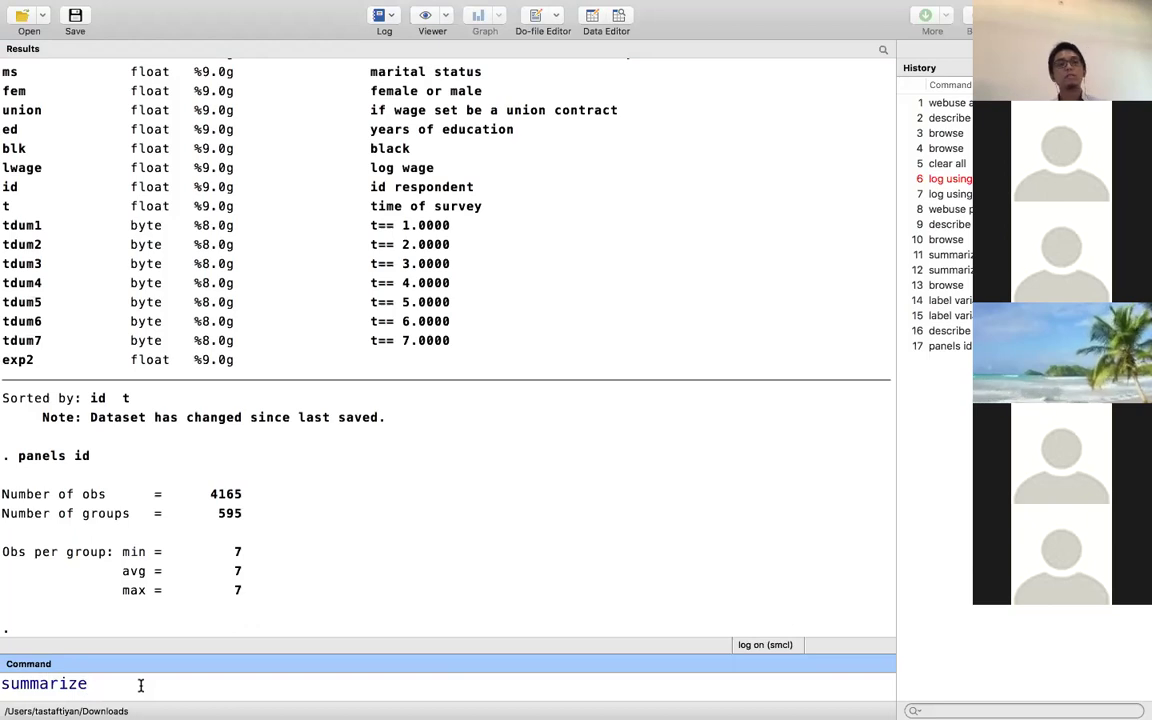
double_click(53, 683)
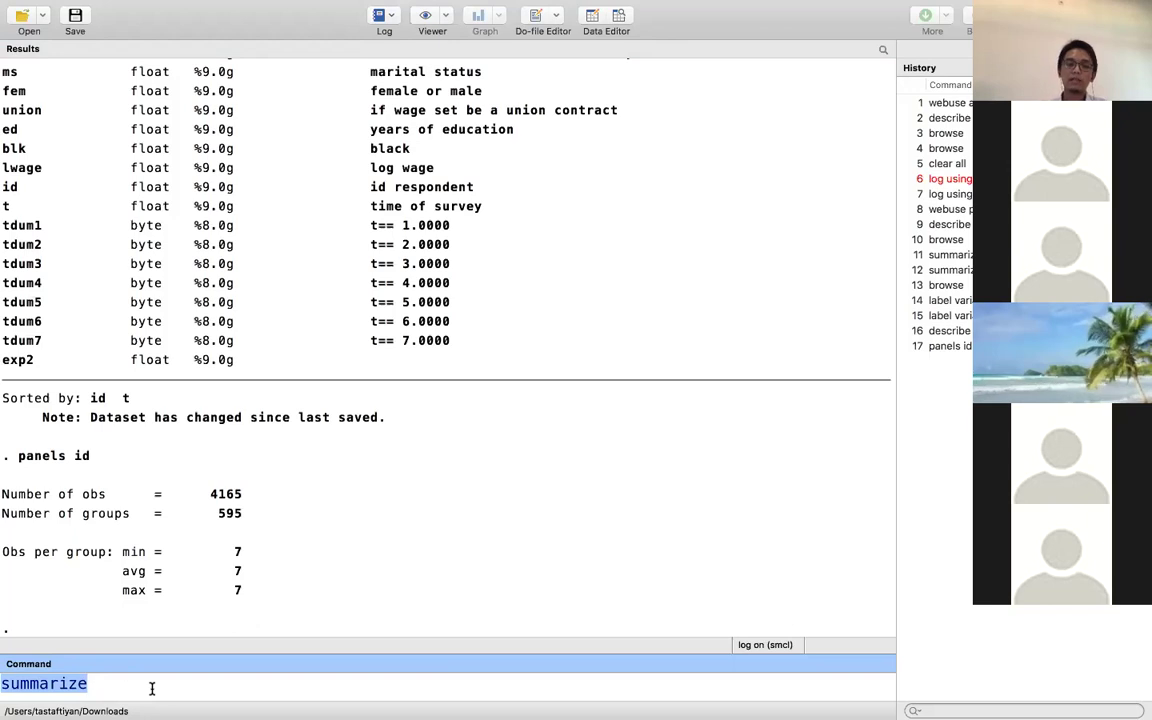
type("*")
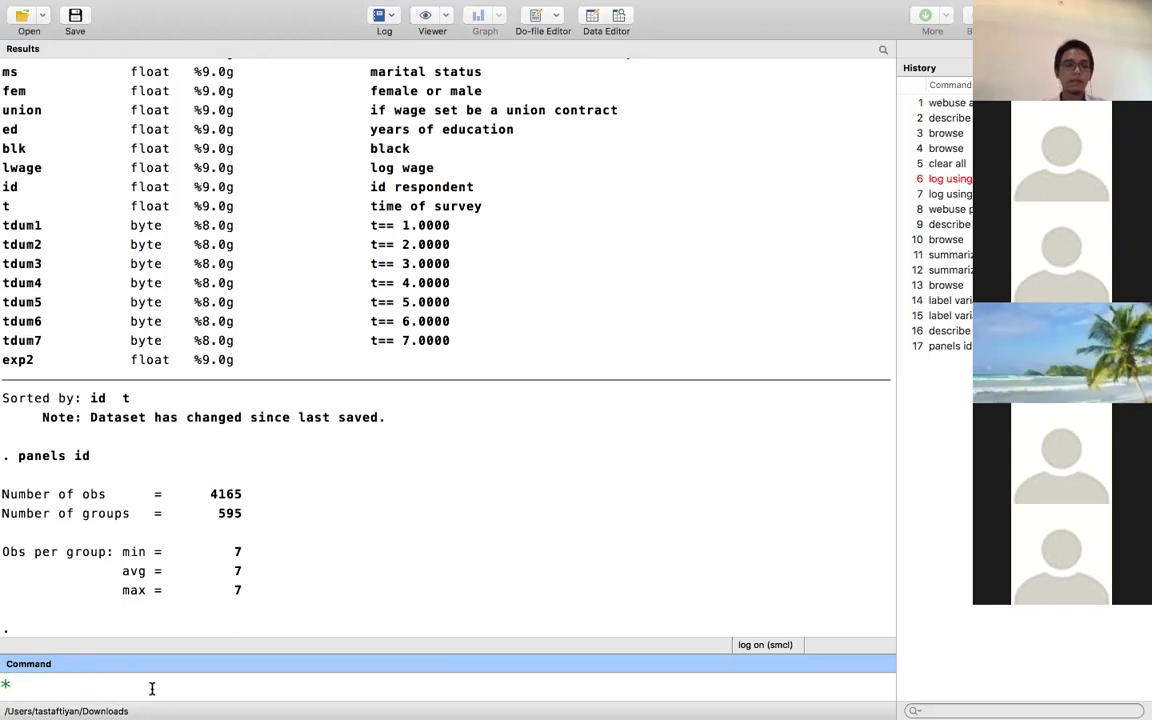
type("kita foky")
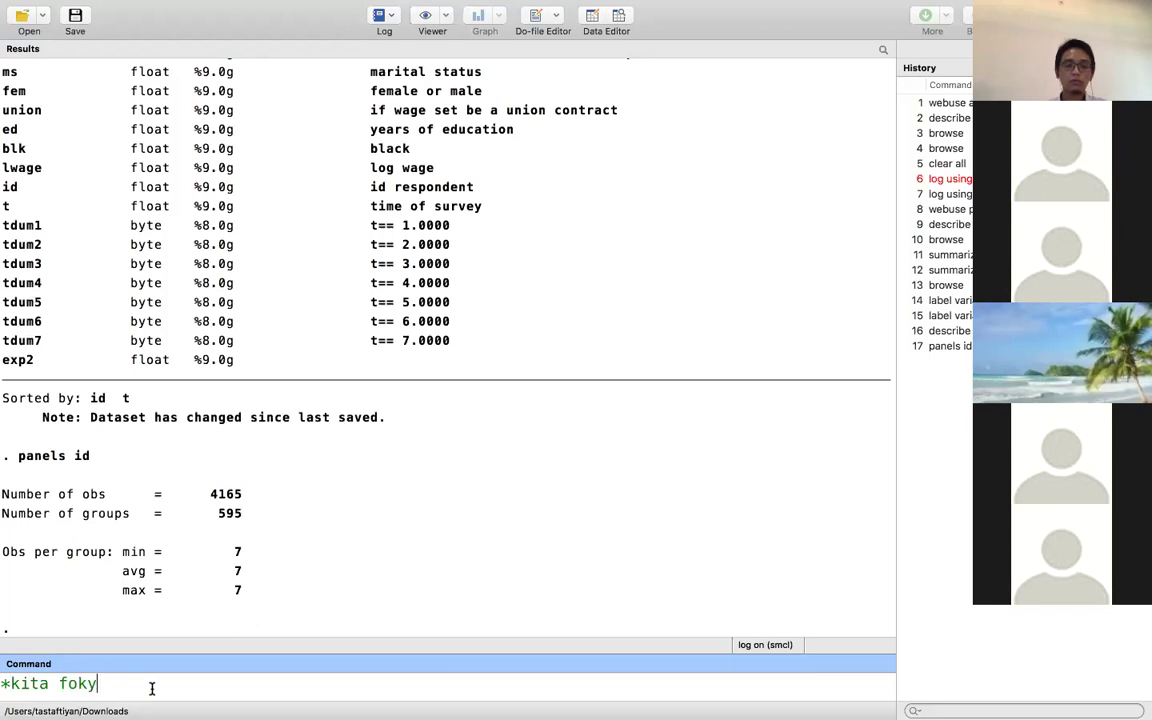
key("BackSpace")
type("u")
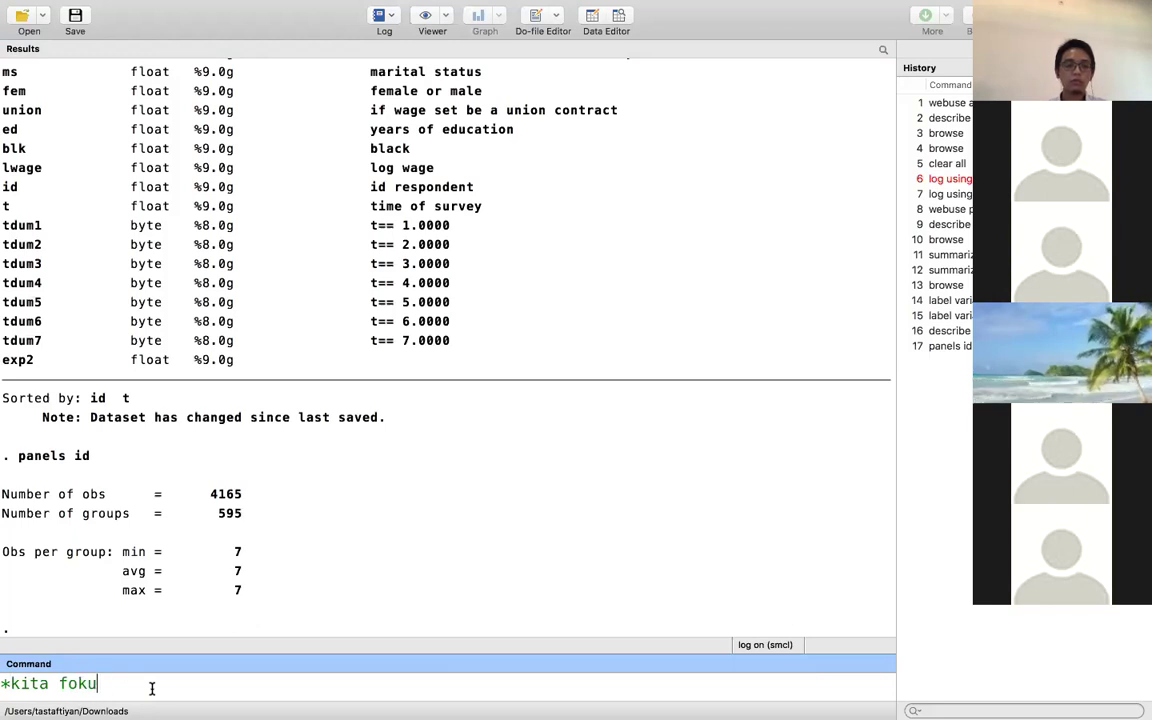
type("s di variable")
key("BackSpace")
key("BackSpace")
type("el: ")
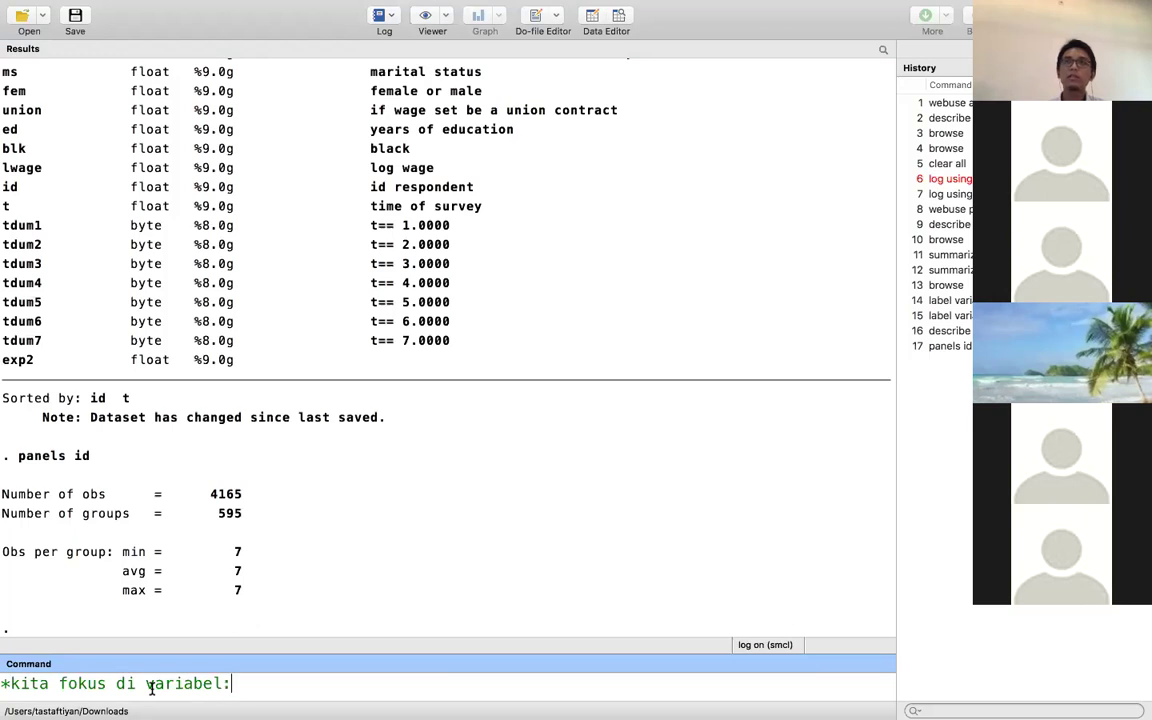
Complete the comment with the variables lwage exp wks occ ms fem ed blk and a closing asterisk, and submit it.
type("lwage")
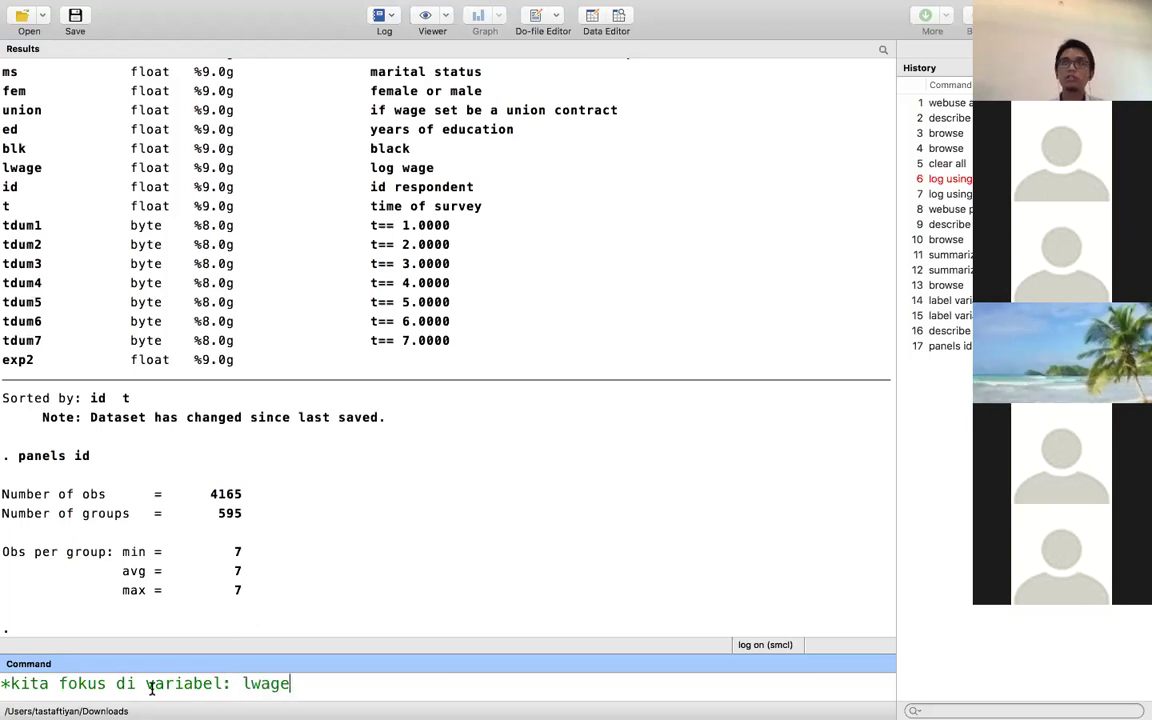
type(" exp ")
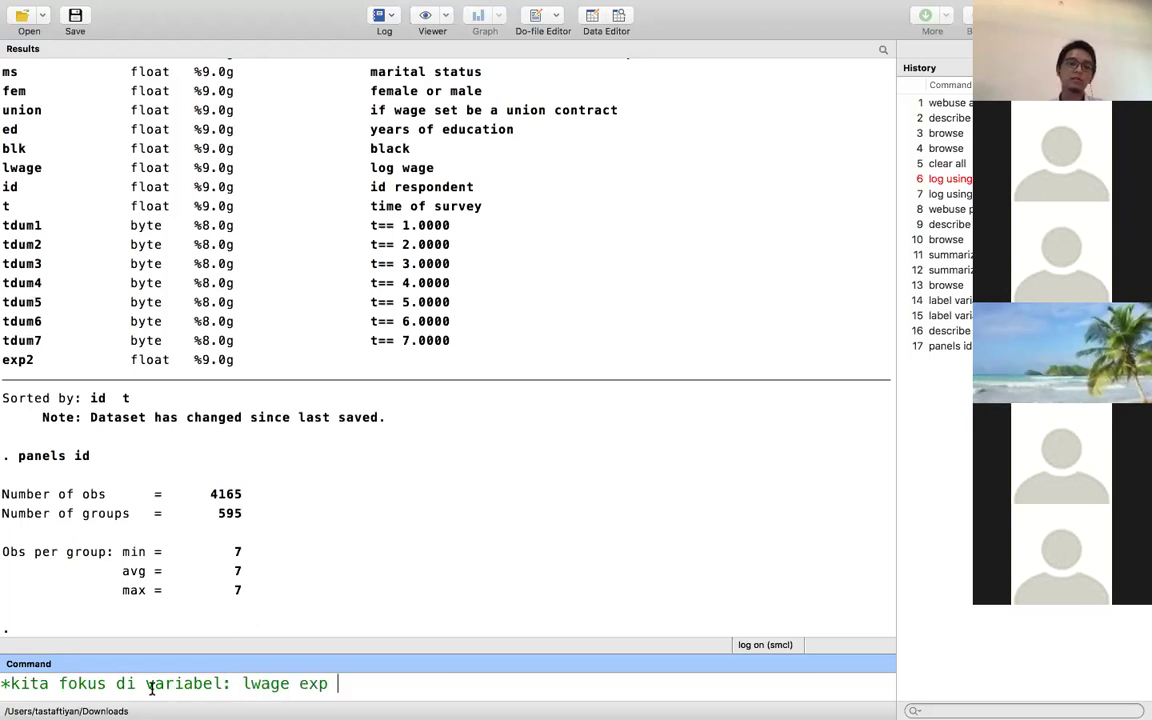
type("wks")
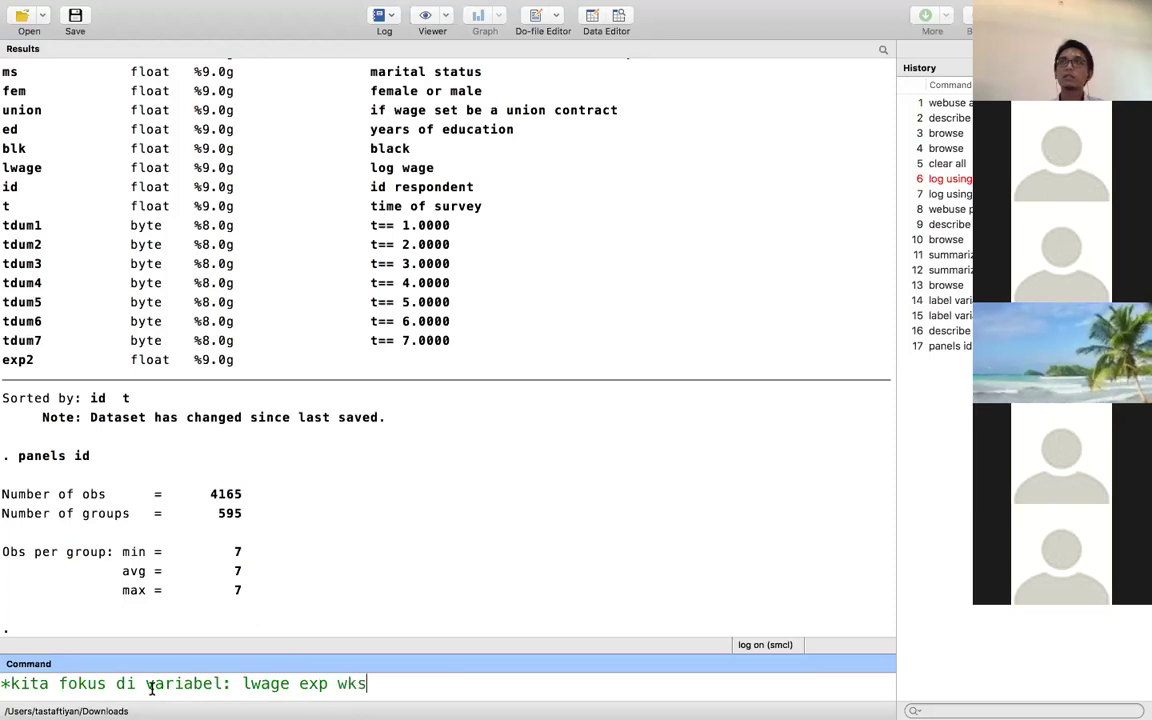
type(" oc")
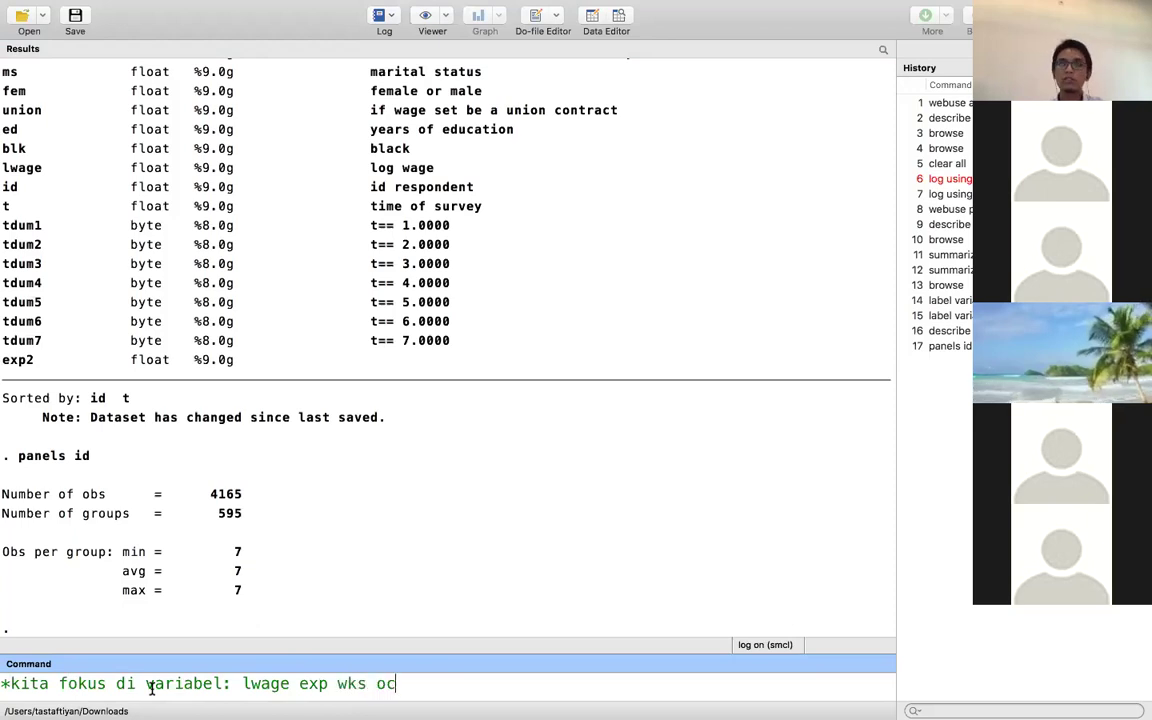
type("c ms ")
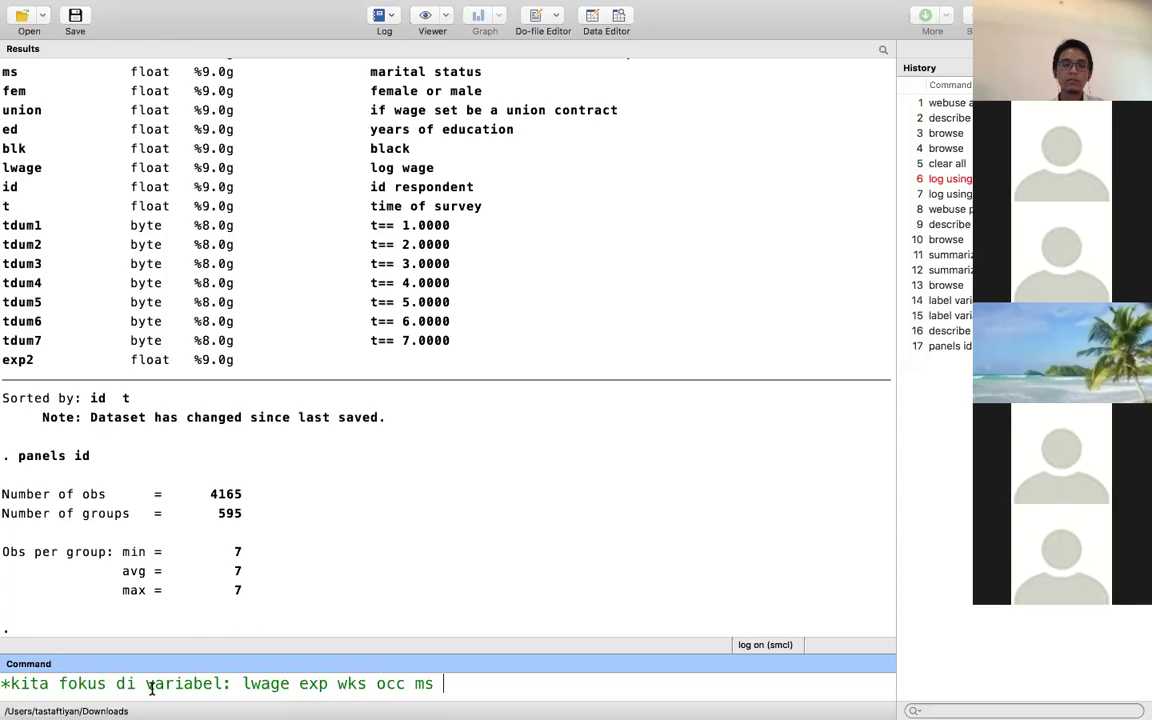
type("fem e")
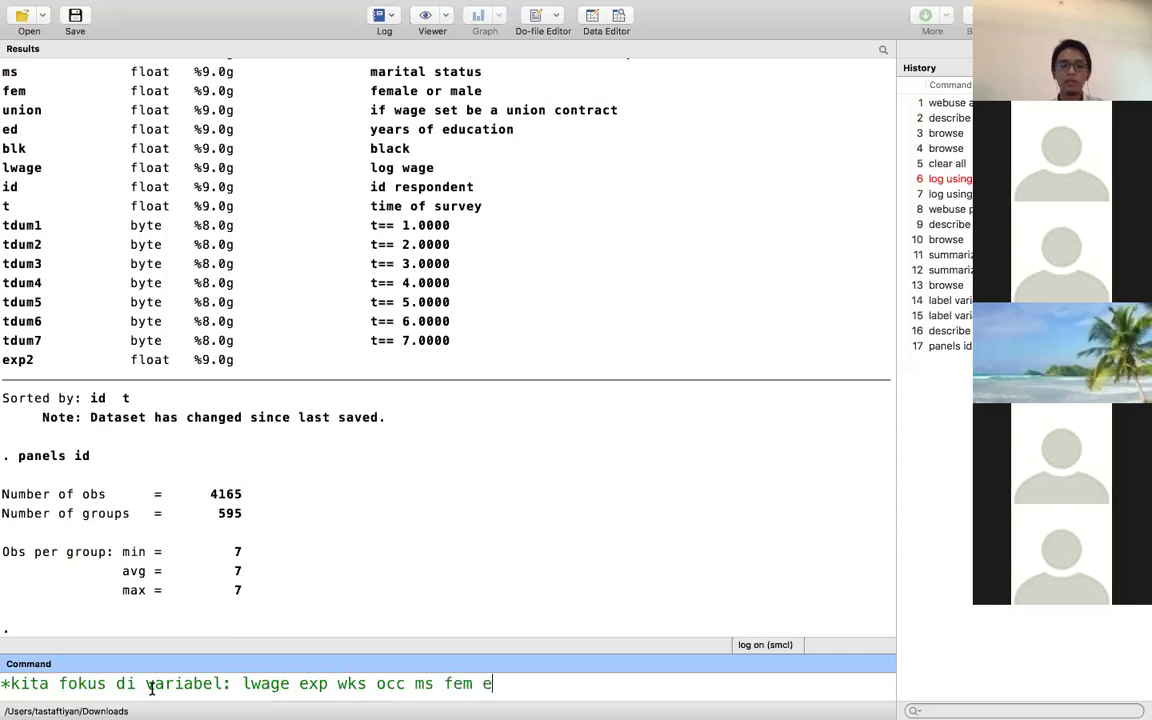
type("d blk")
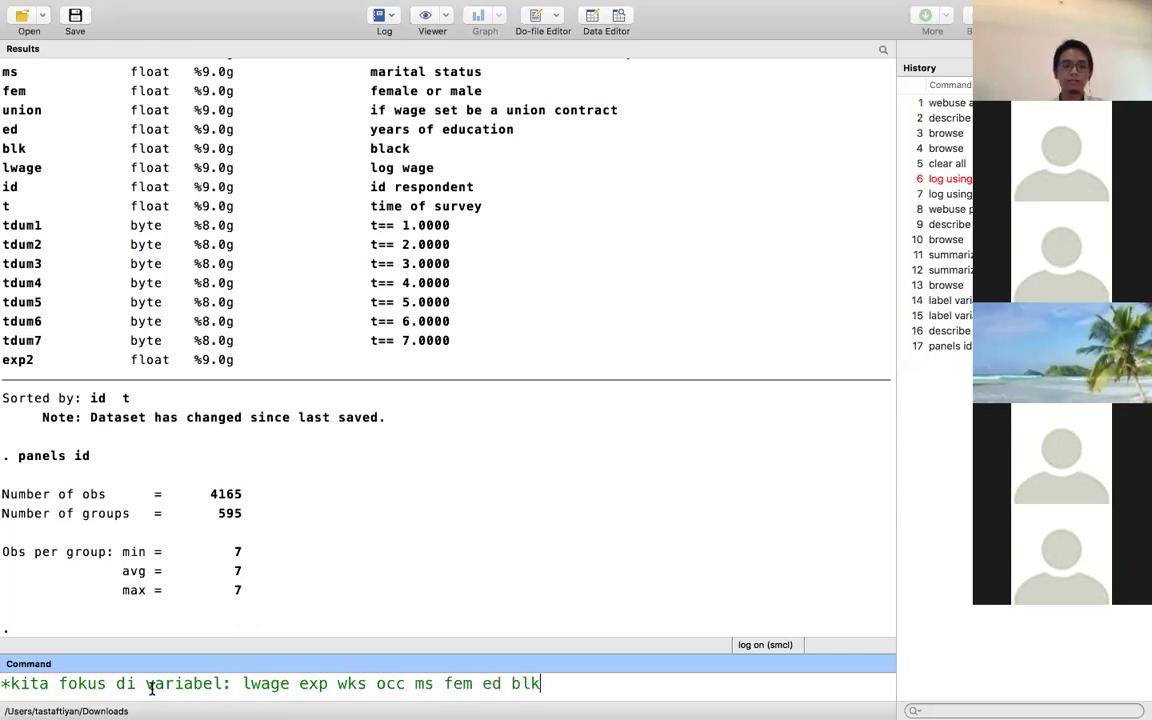
type("*")
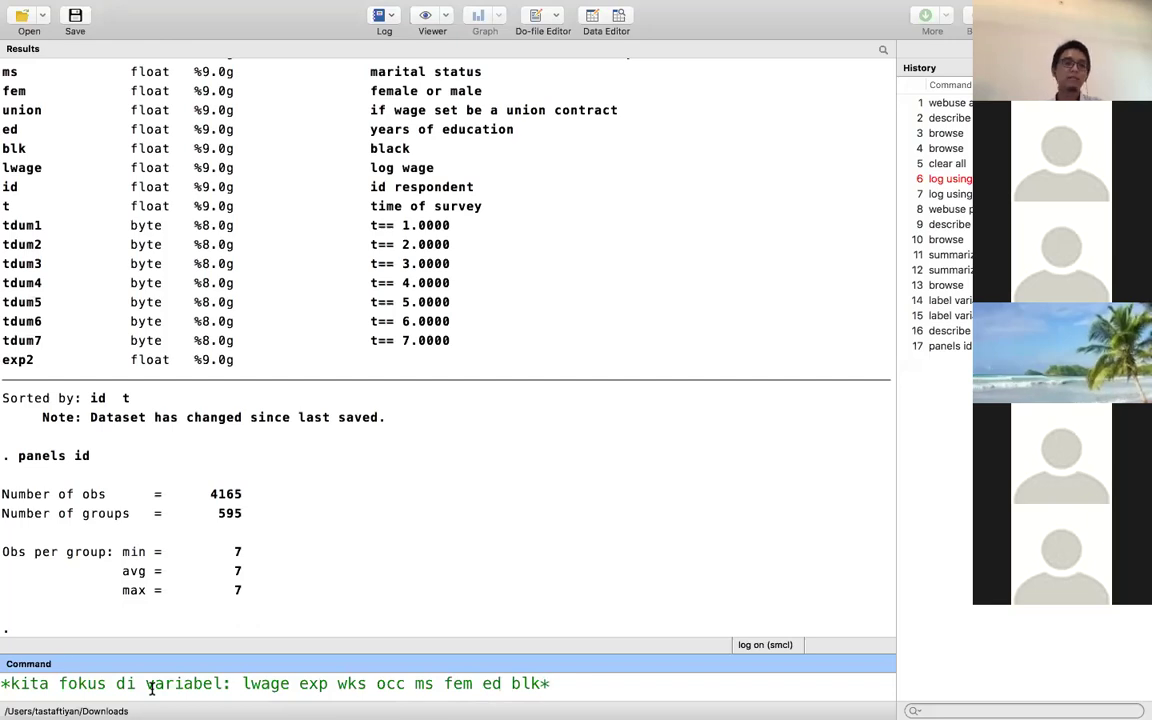
scroll(193, 154, "up", 5)
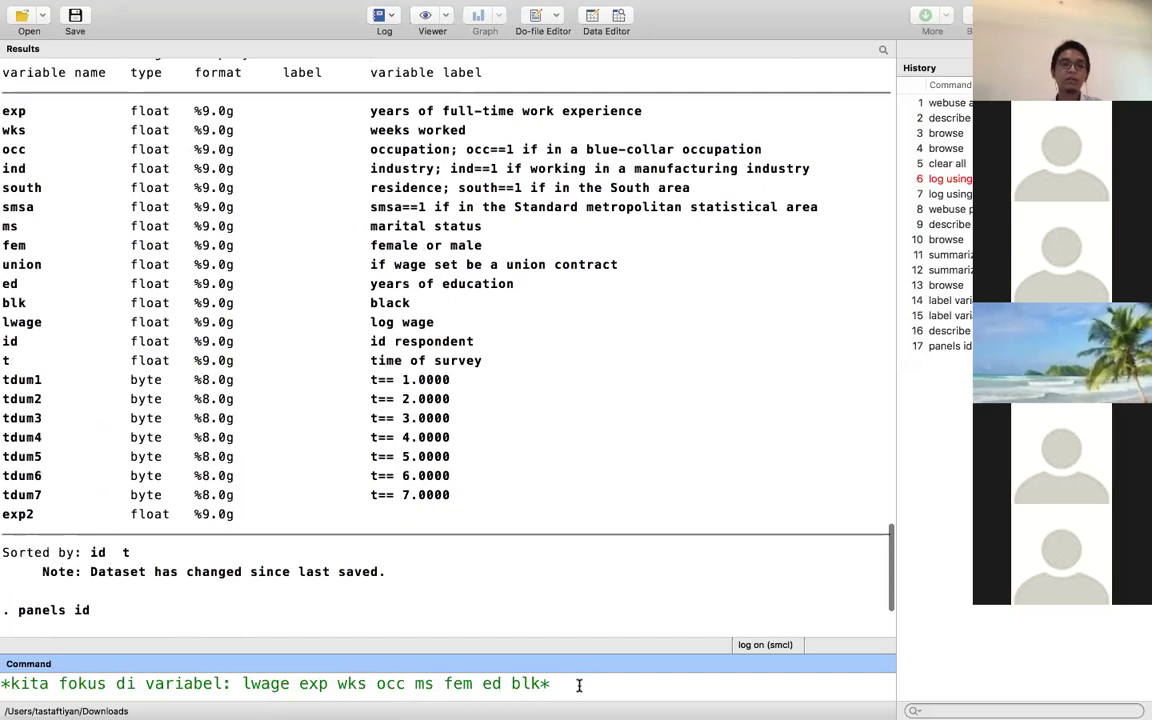
key("Return")
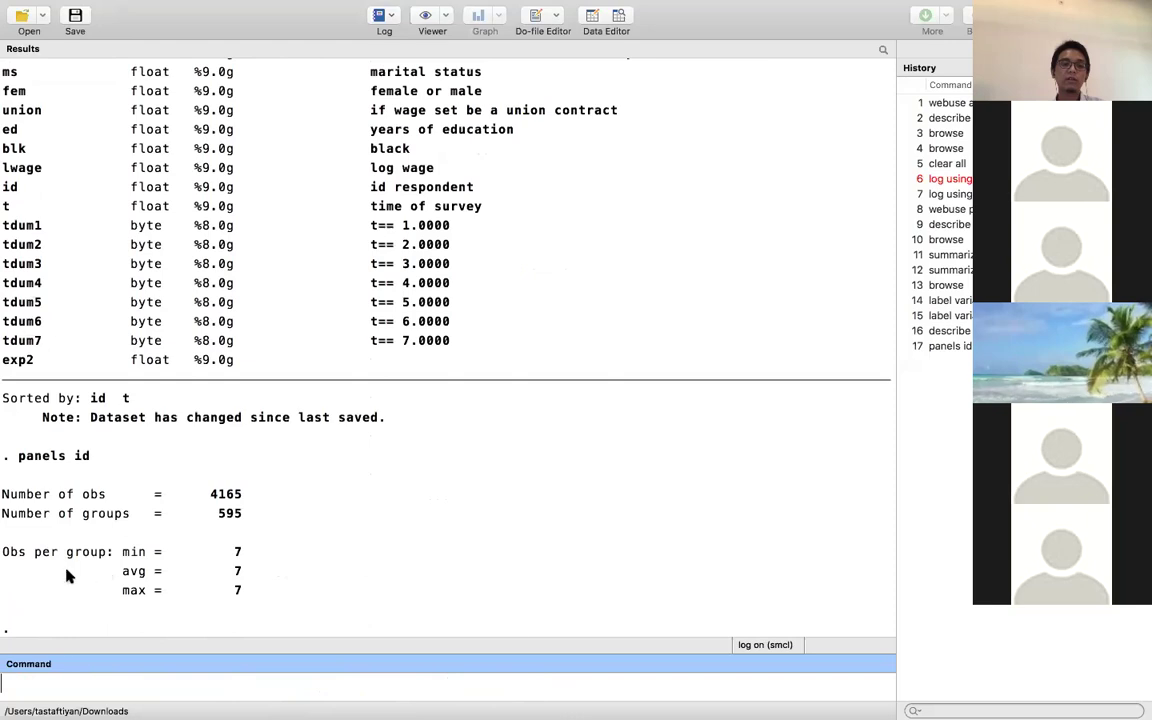
Examine the echoed comment line in the results, especially its opening and closing asterisks.
left_click_drag(15, 587, 476, 589)
left_click(503, 488)
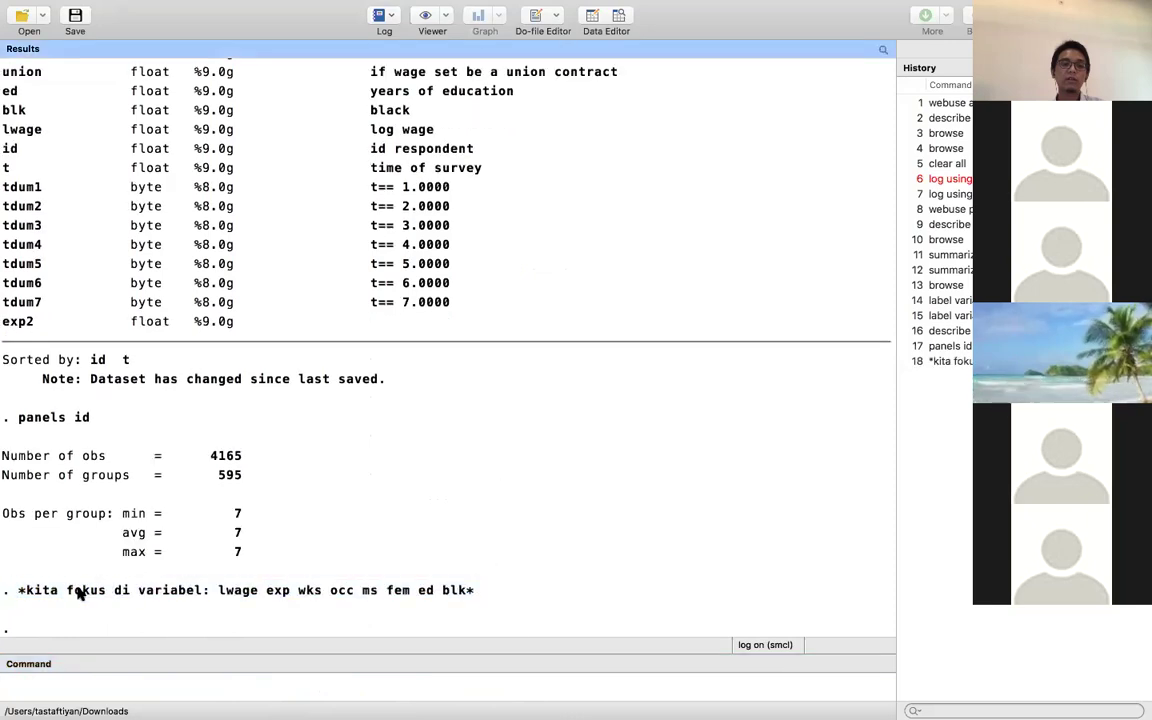
left_click_drag(21, 591, 57, 590)
left_click(479, 596)
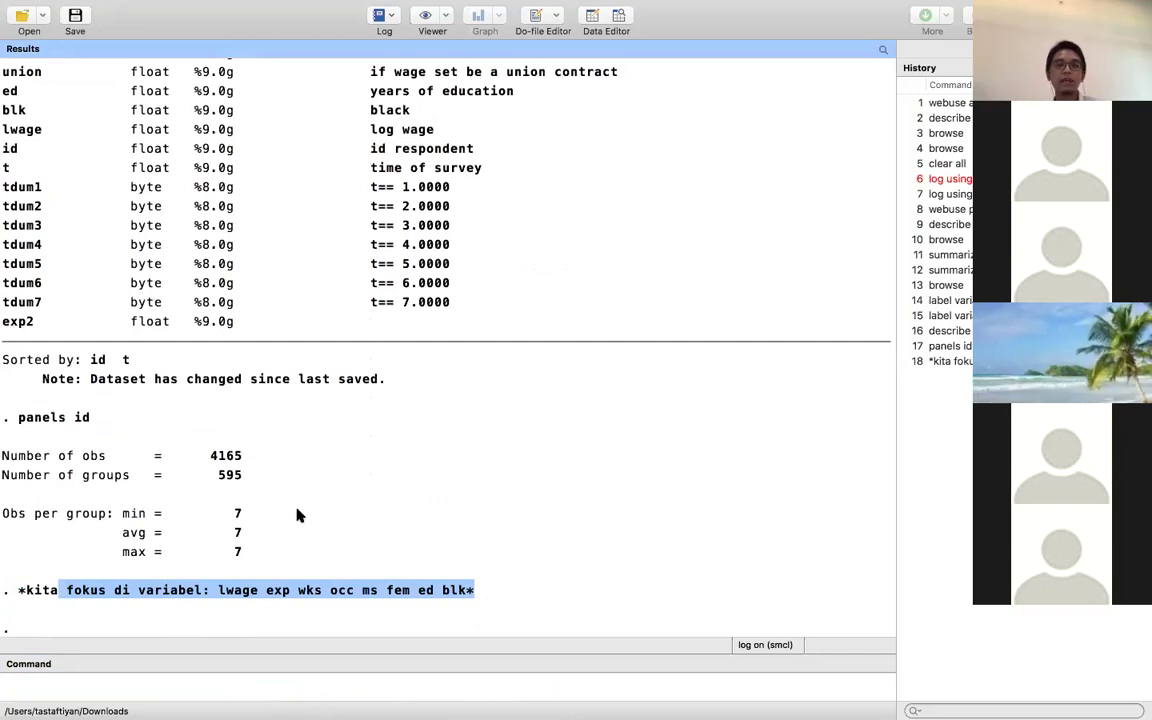
left_click(116, 591)
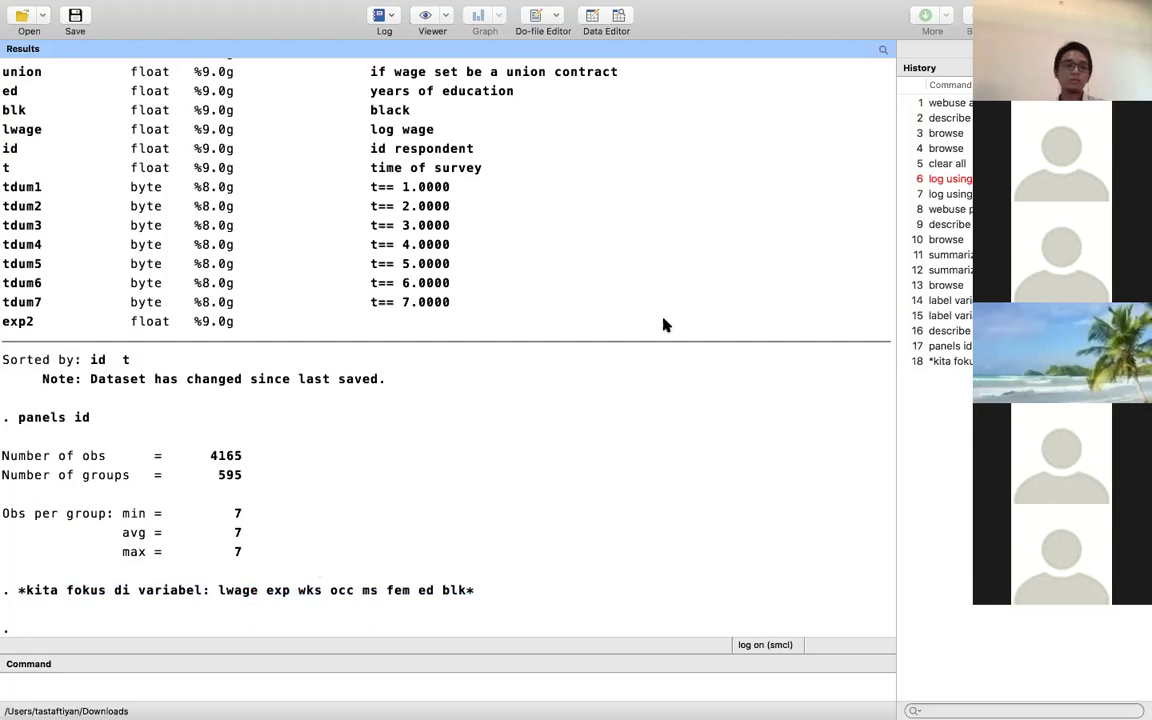
left_click_drag(18, 591, 23, 593)
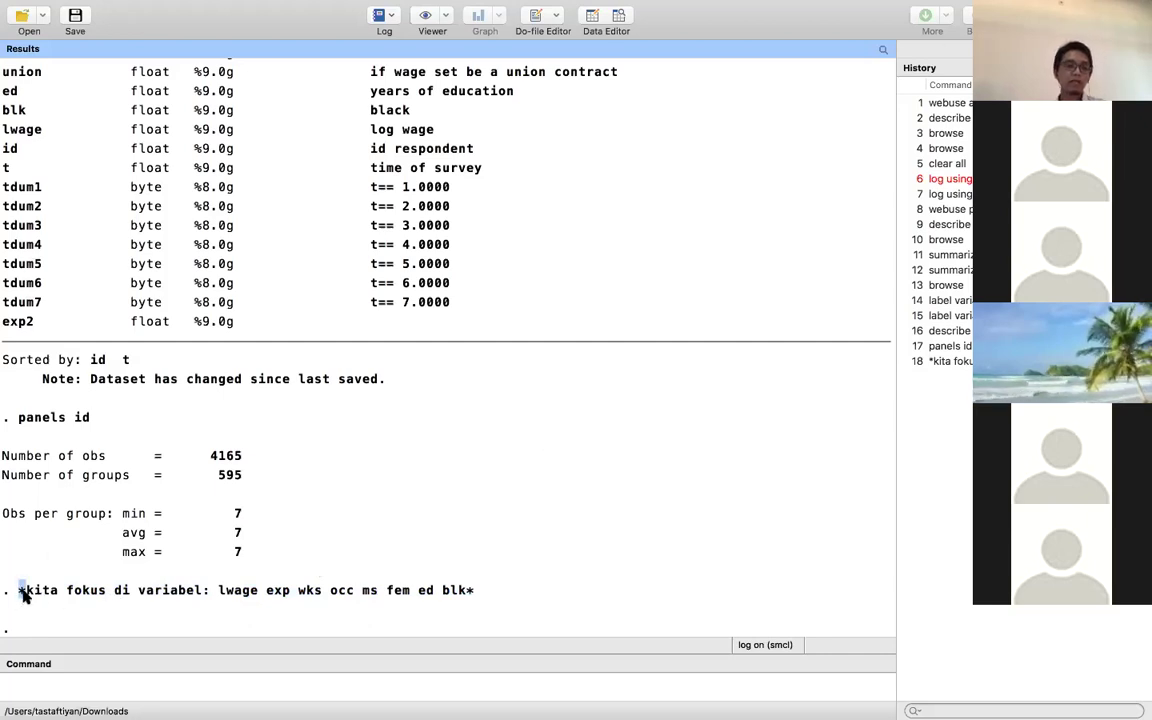
left_click_drag(466, 591, 472, 592)
left_click(472, 592)
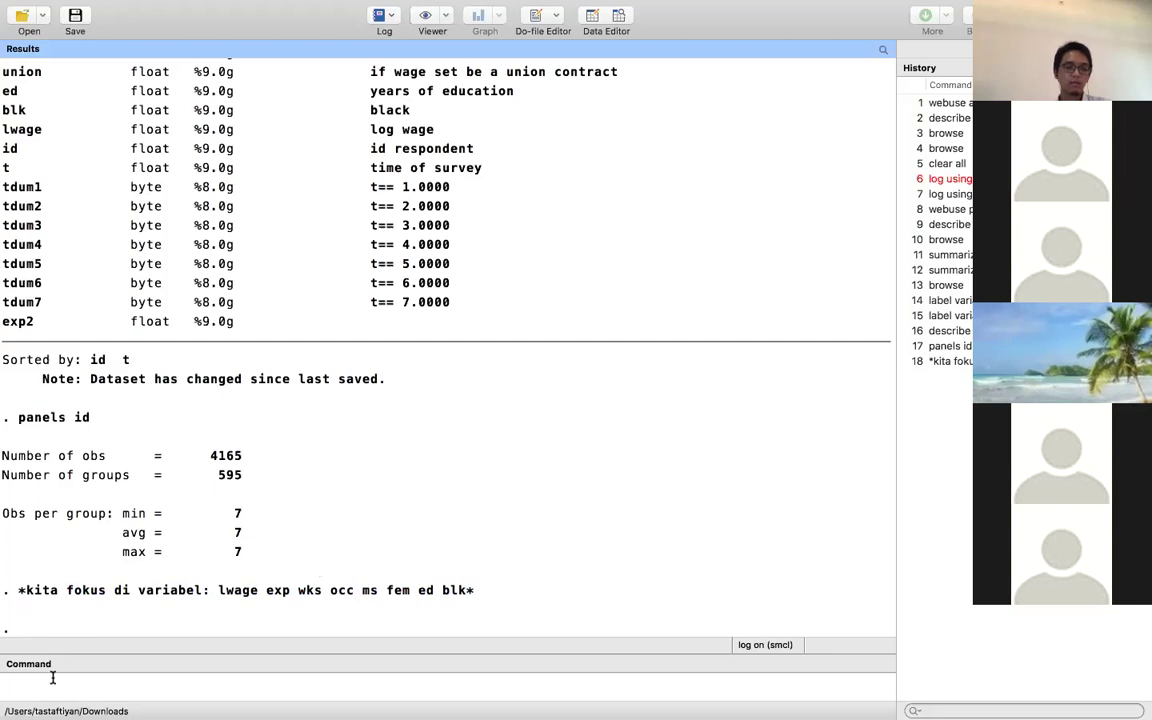
Recall the comment from the command history, remove both asterisks, and try to run it as a command.
left_click(935, 361)
left_click(8, 686)
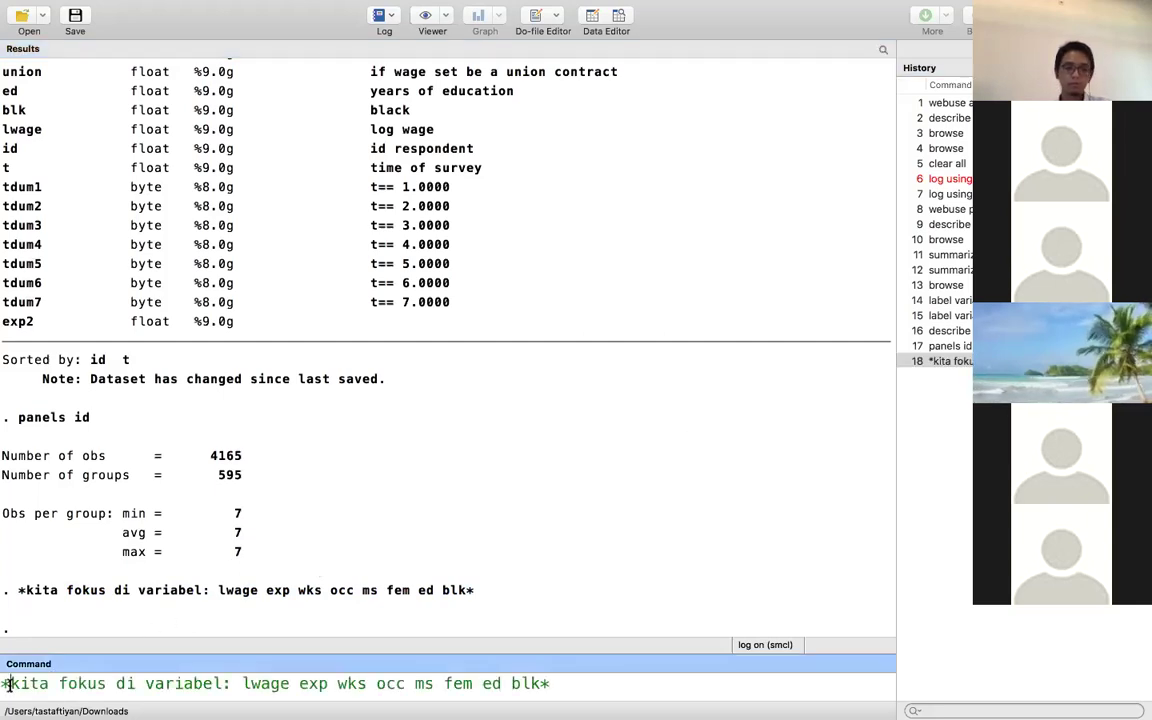
key("Delete")
left_click(564, 692)
key("BackSpace")
key("Return")
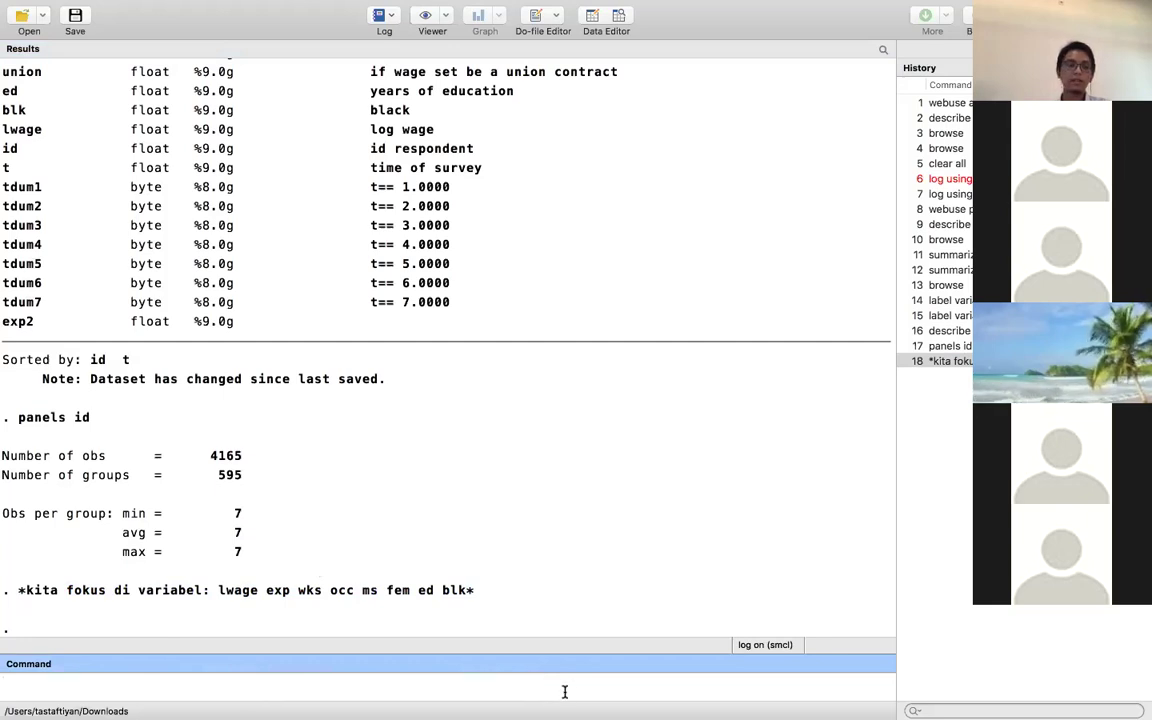
Compare the response to the line without asterisks, including its first word kita, with the comment line that starts with an asterisk.
left_click_drag(3, 575, 225, 577)
left_click(231, 571)
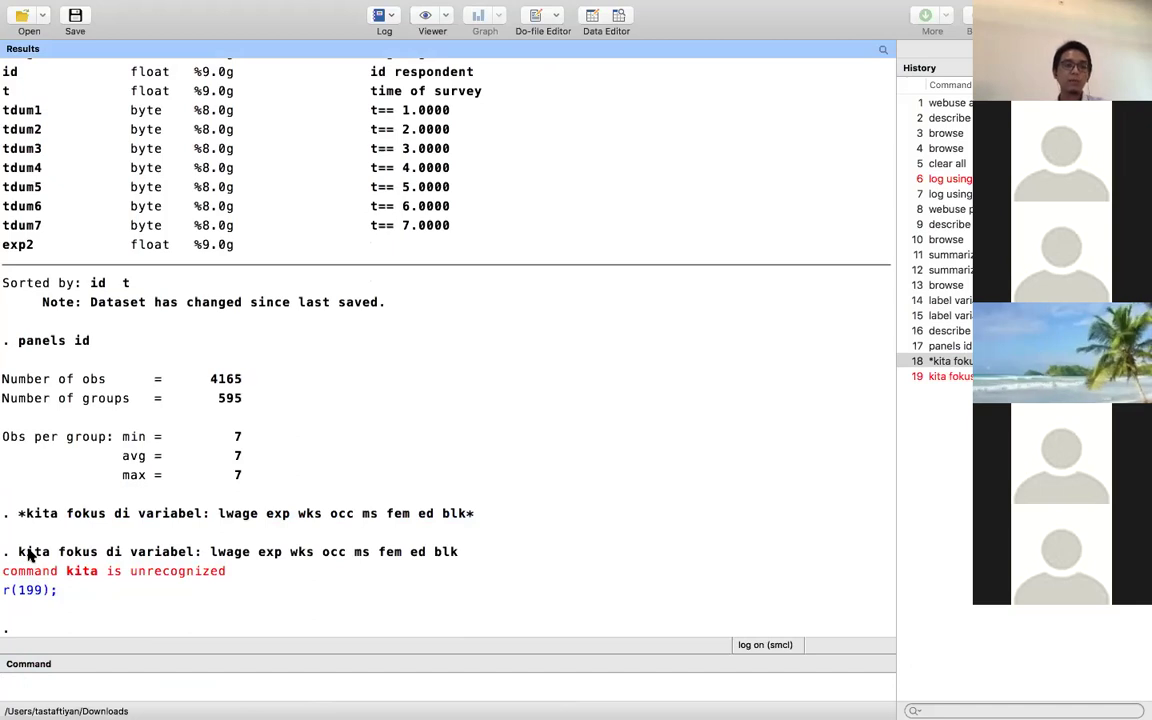
left_click_drag(19, 551, 44, 556)
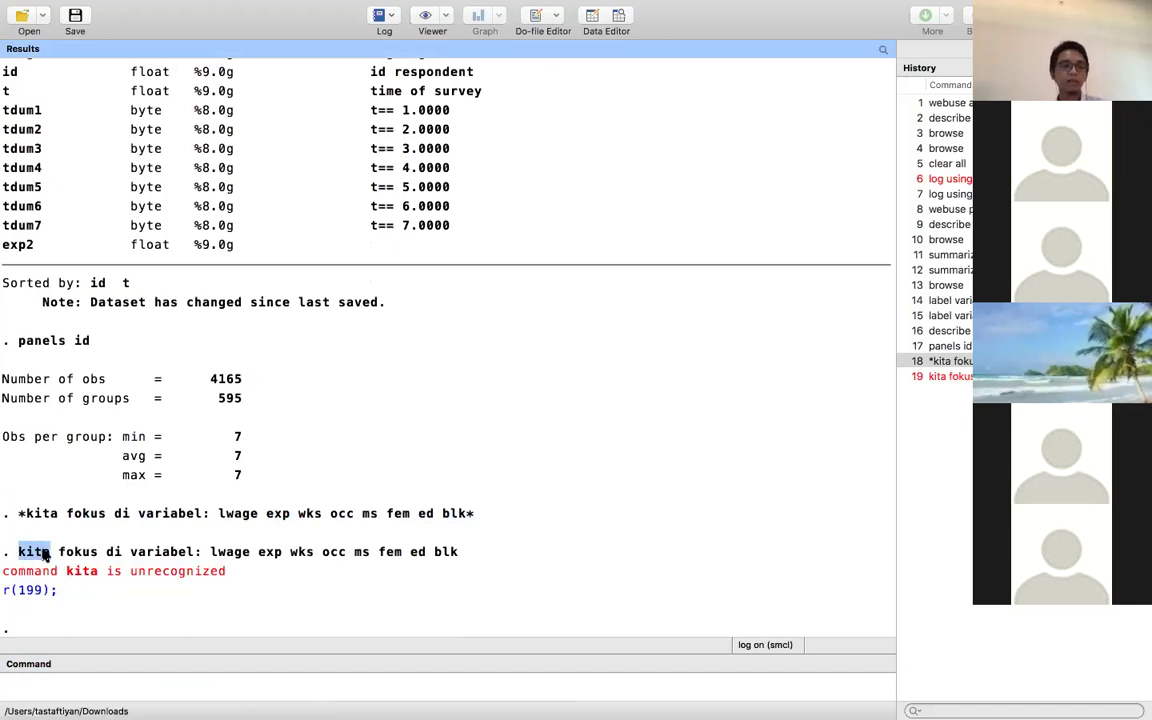
left_click_drag(19, 514, 436, 531)
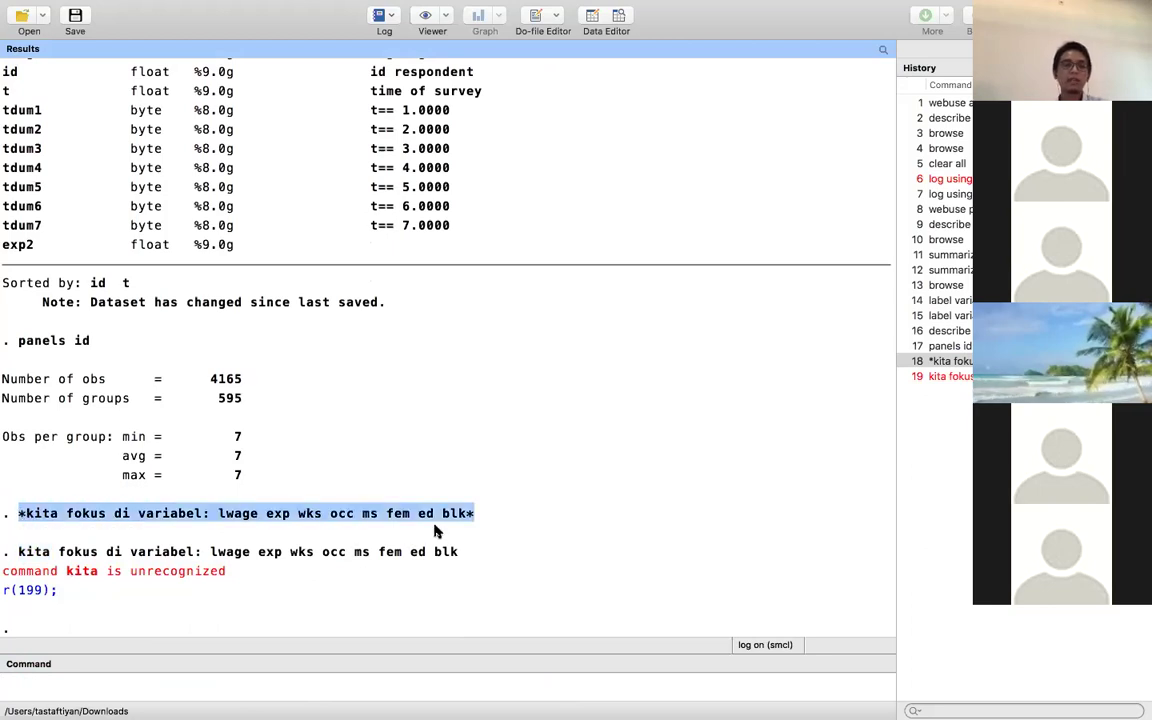
left_click(118, 566)
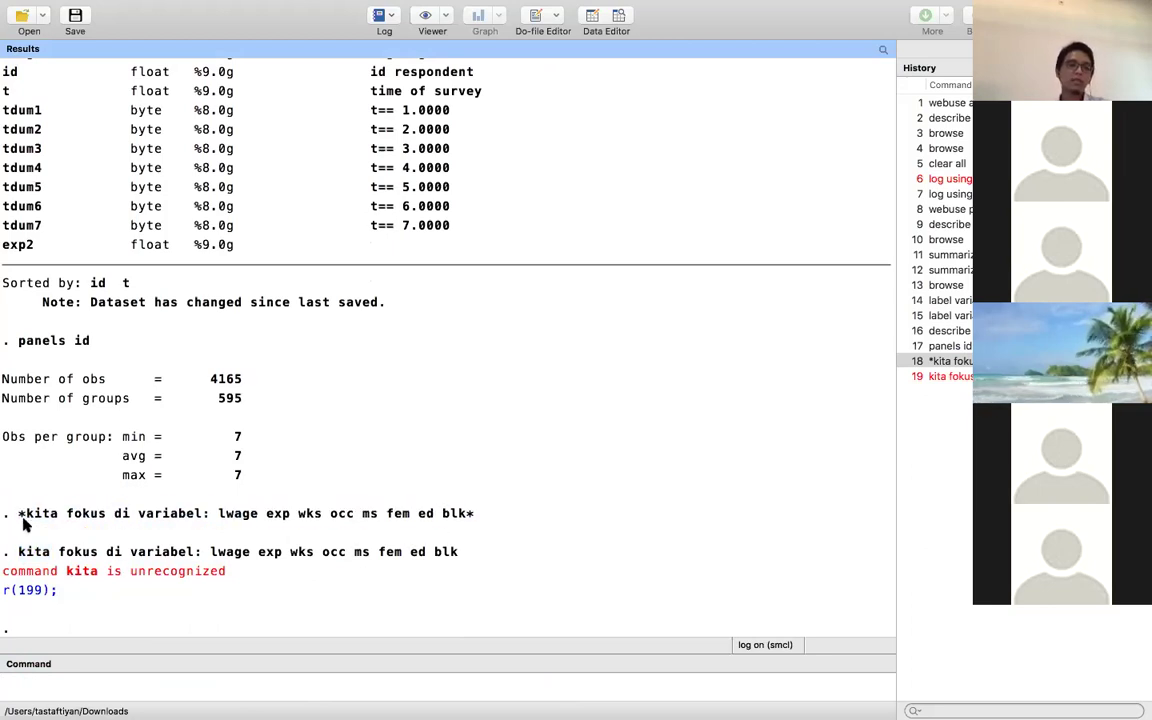
left_click_drag(12, 514, 26, 516)
left_click(21, 517)
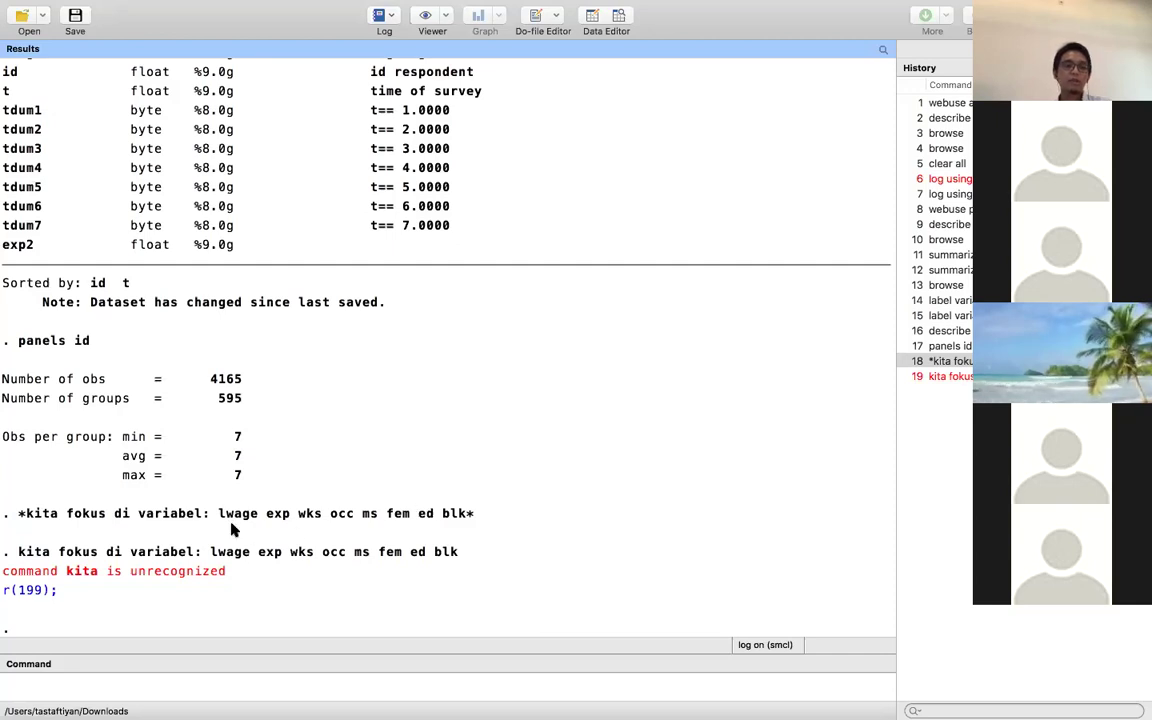
Summarize lwage exp wks occ ms fem ed blk, reusing the variable list from the comment, and check the minimum and maximum of ms.
left_click_drag(218, 516, 466, 514)
key("super+c")
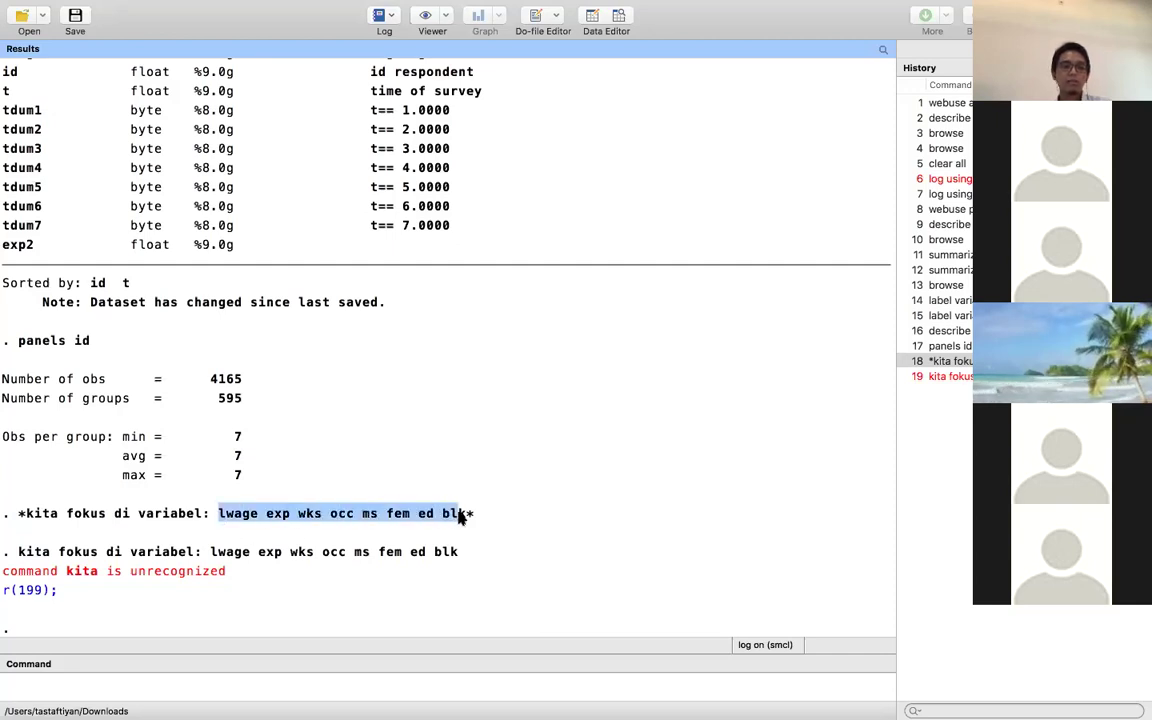
right_click(437, 513)
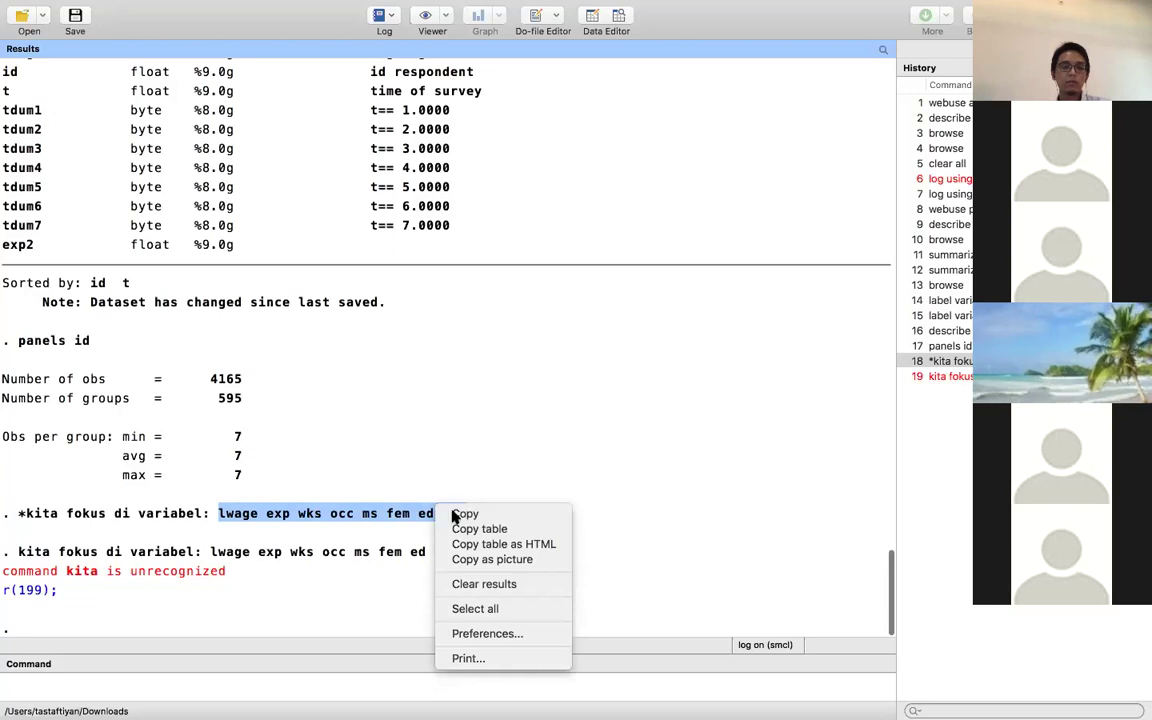
left_click(455, 520)
type("summarize")
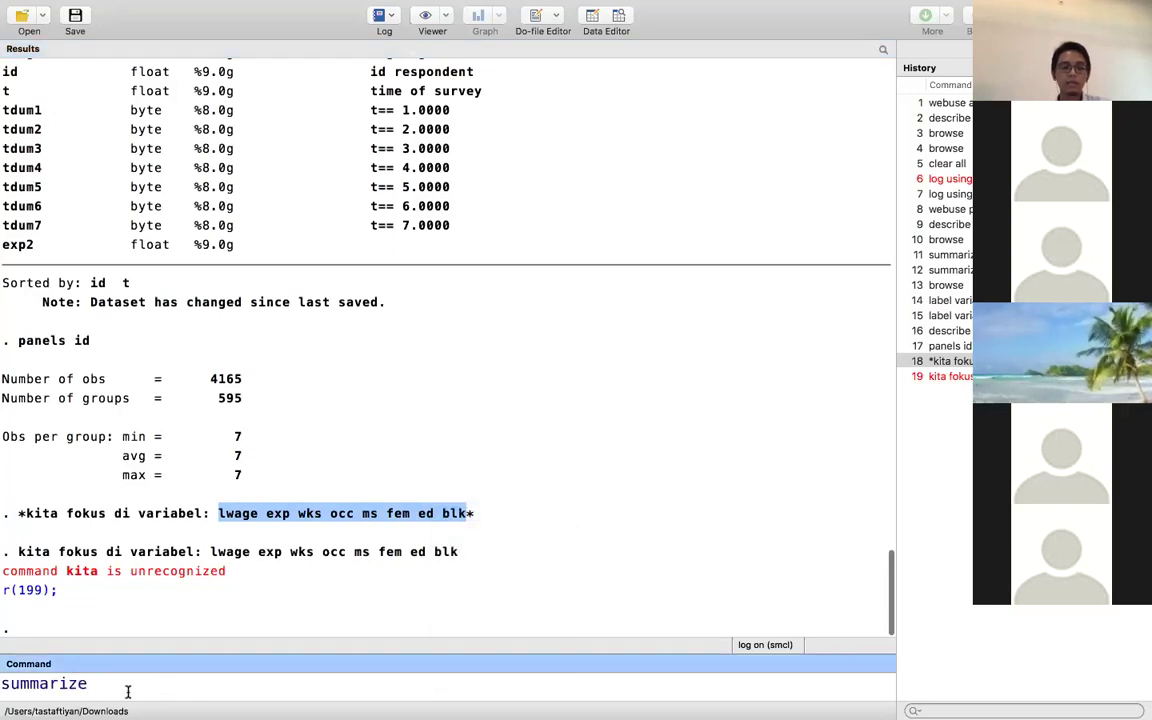
key("super+v")
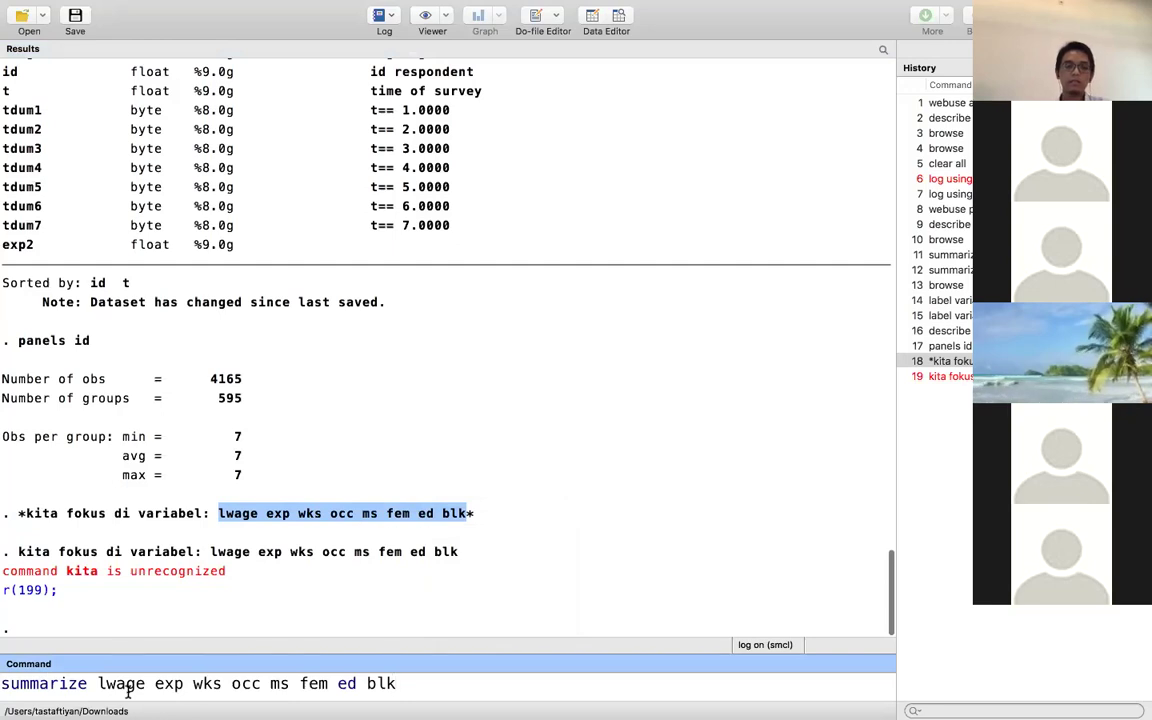
key("Return")
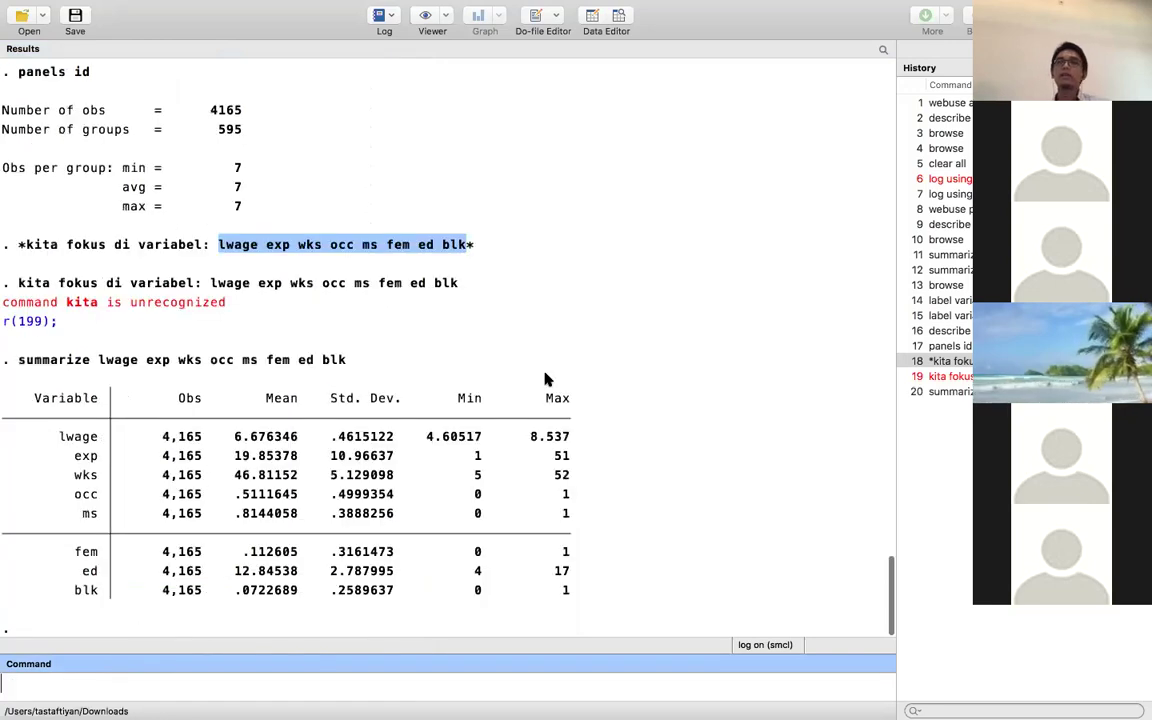
left_click(590, 335)
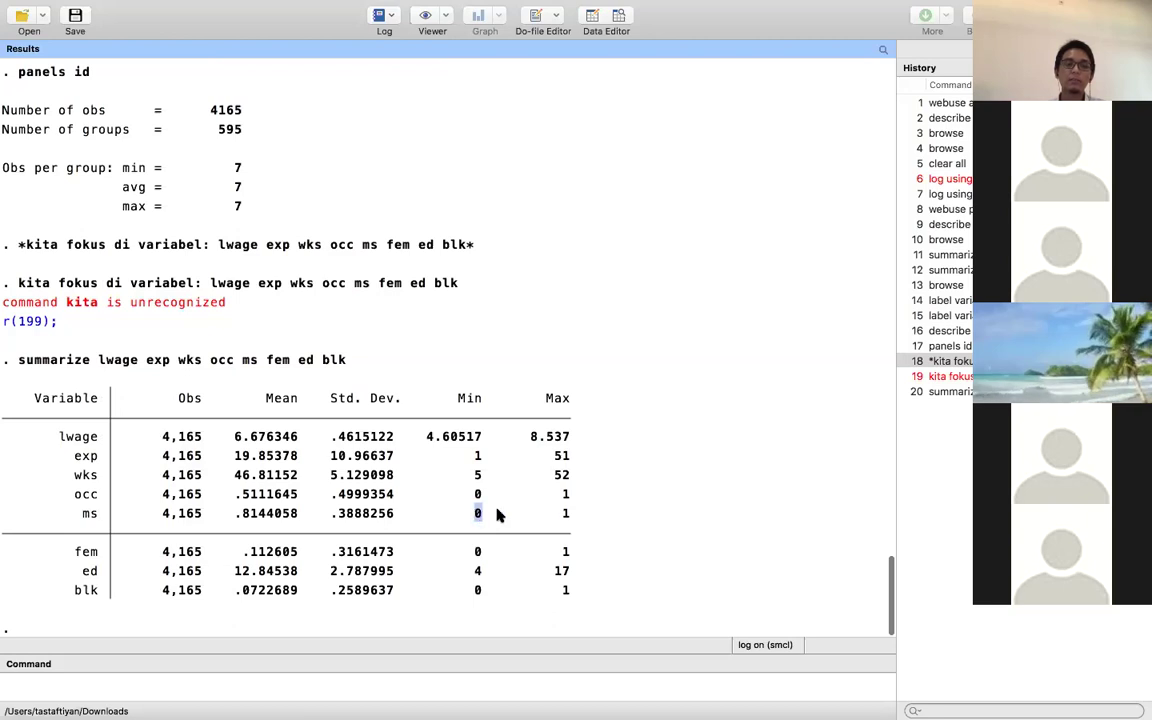
double_click(566, 514)
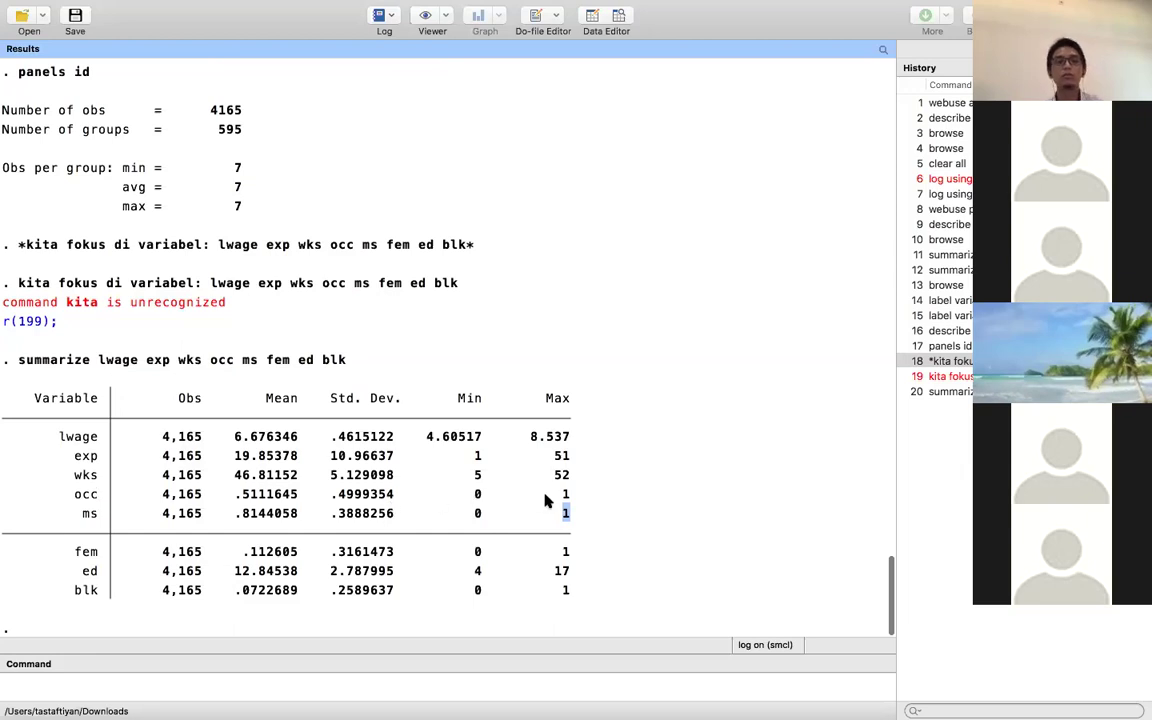
Examine the minimum and maximum values of occ, fem, ed and blk in the summary statistics table.
double_click(567, 495)
double_click(477, 495)
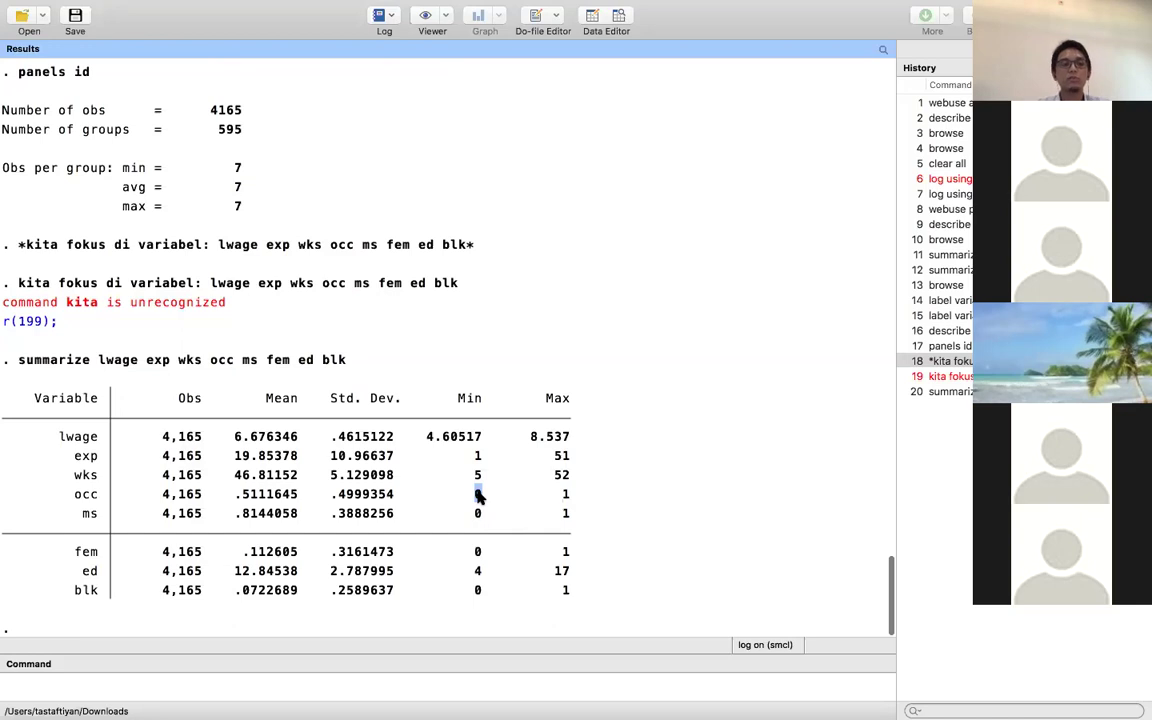
left_click(424, 489)
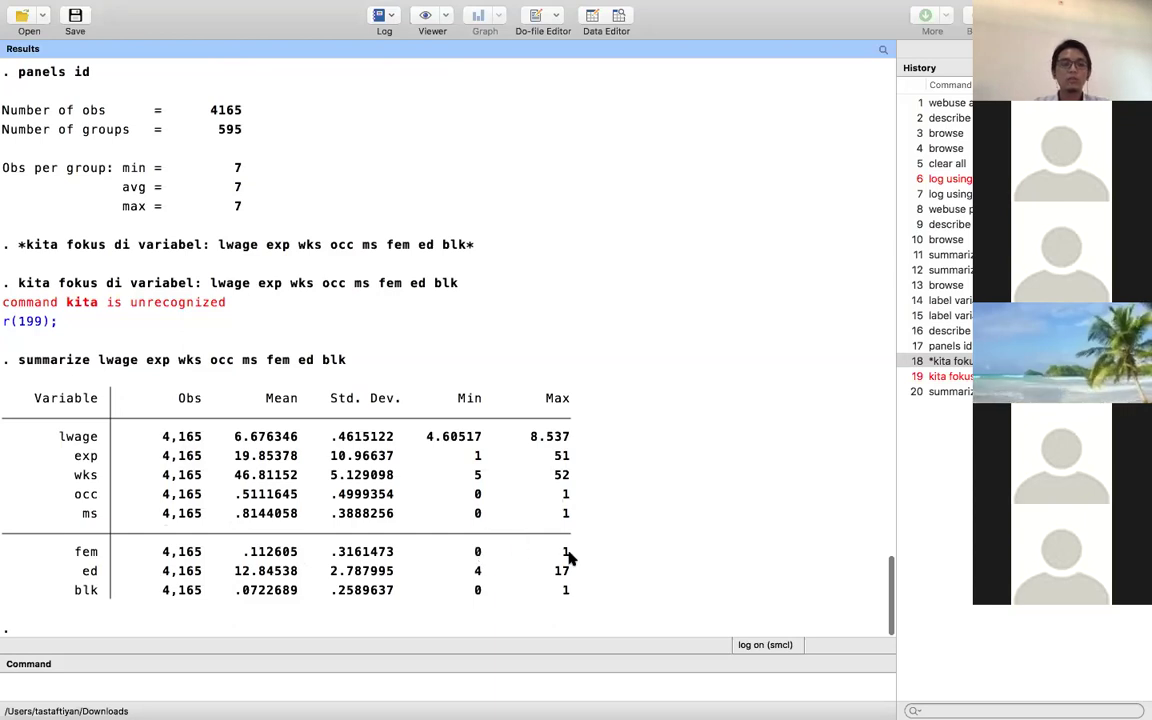
double_click(476, 552)
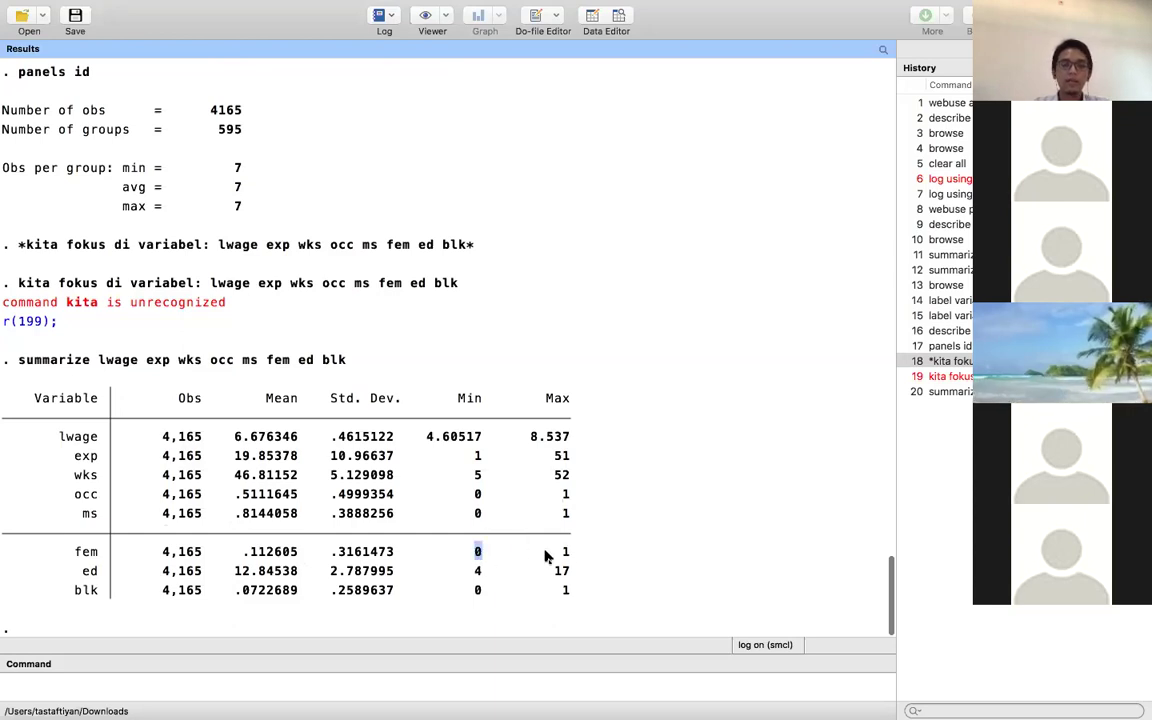
double_click(564, 555)
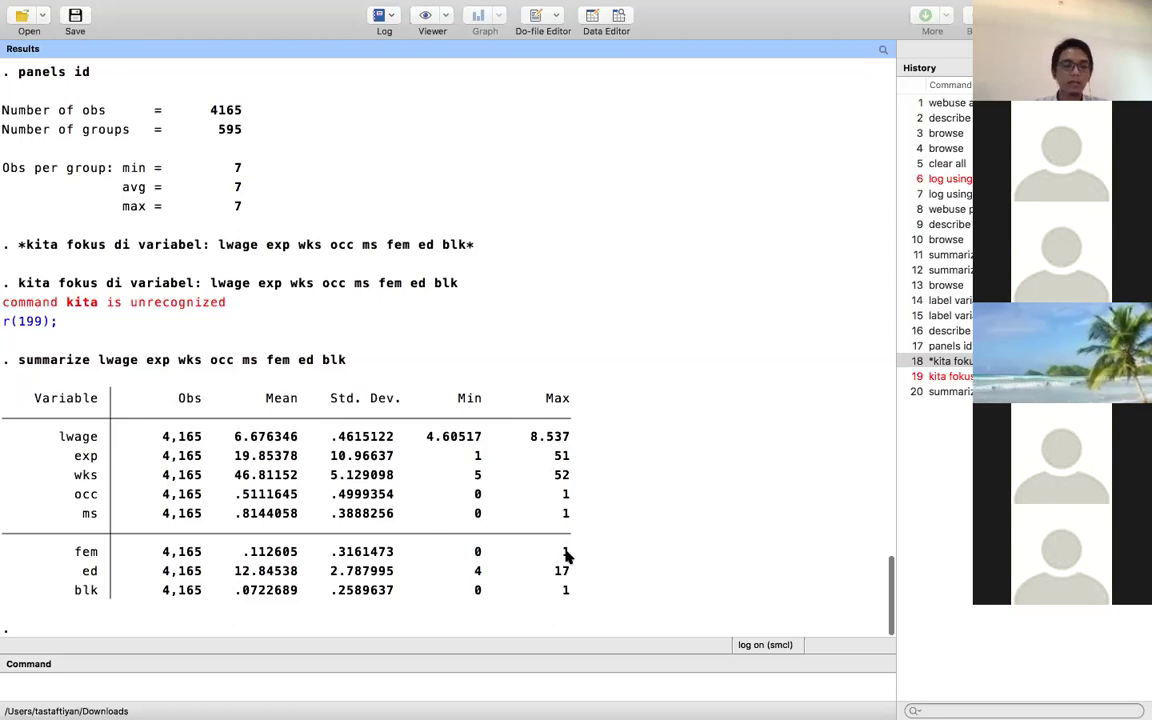
double_click(96, 570)
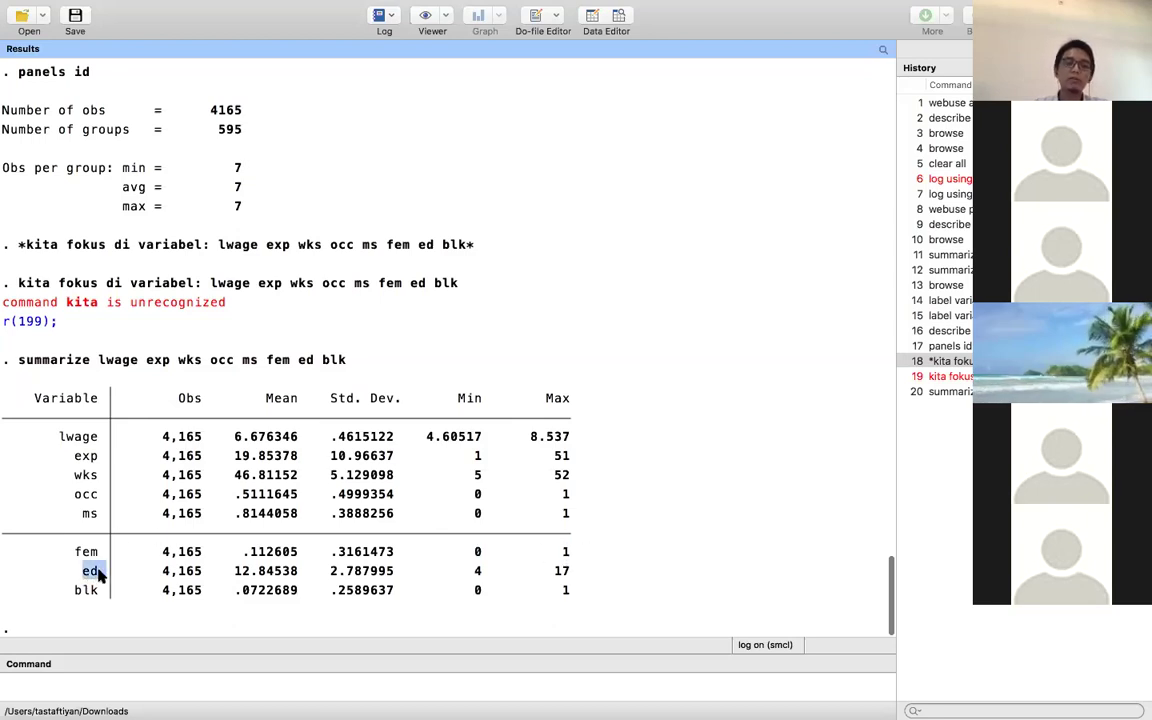
left_click(95, 575)
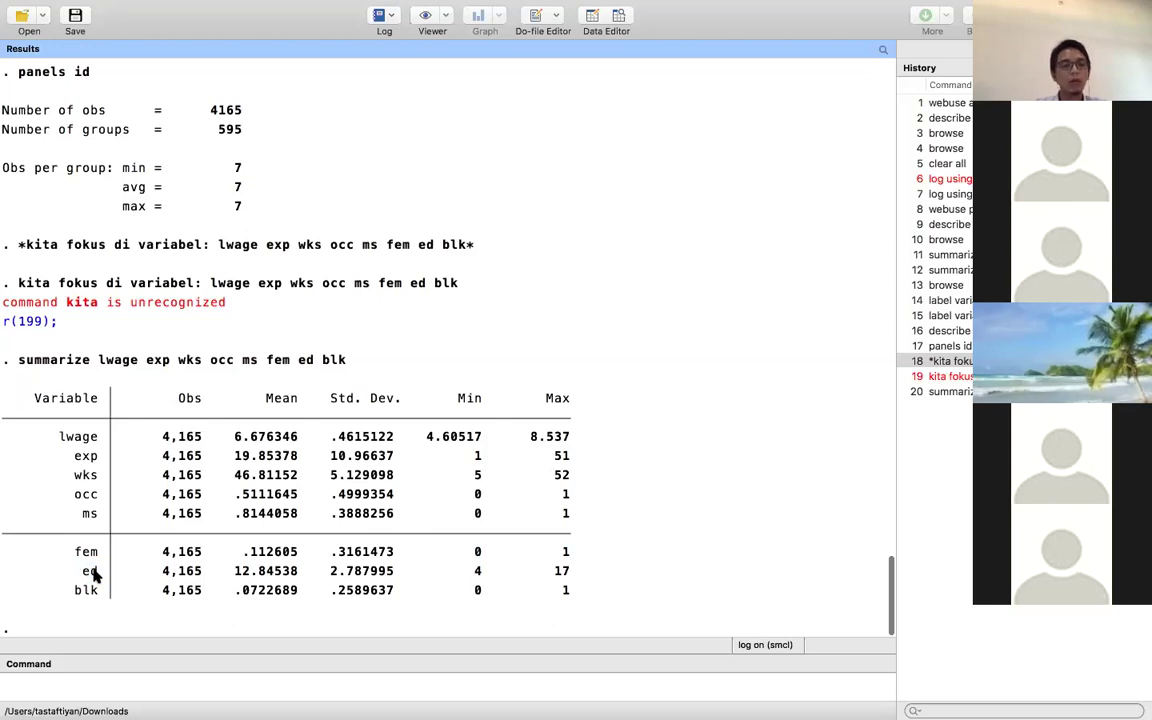
double_click(560, 571)
left_click(573, 568)
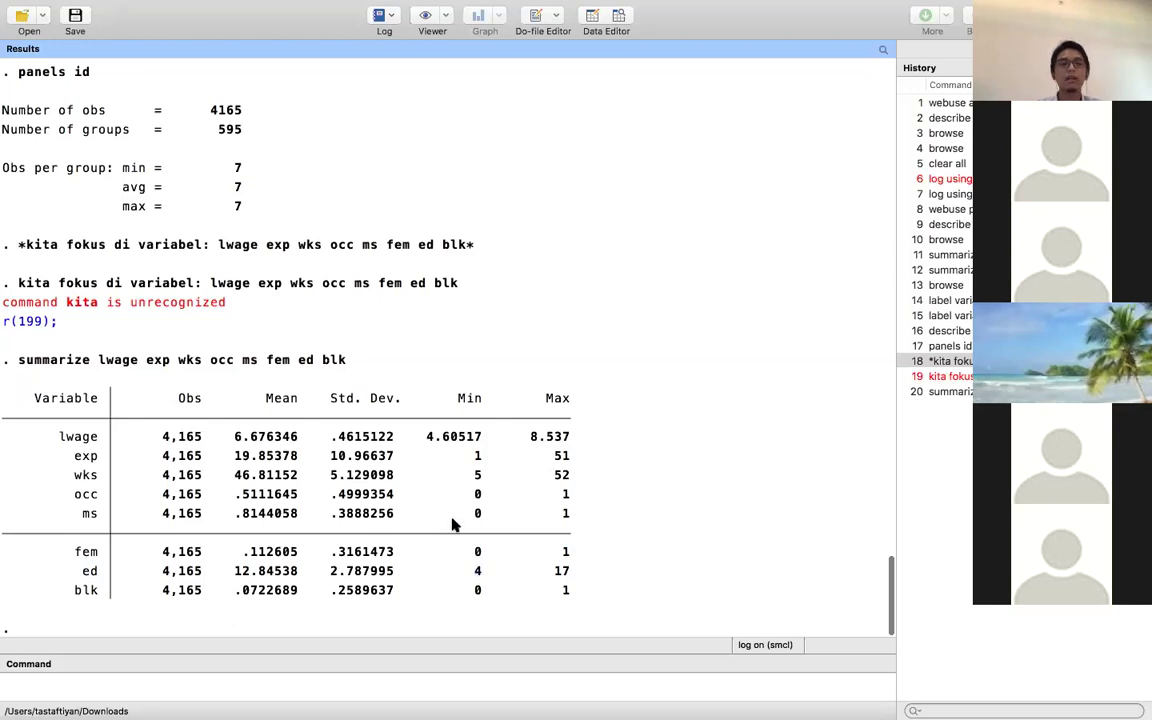
double_click(86, 591)
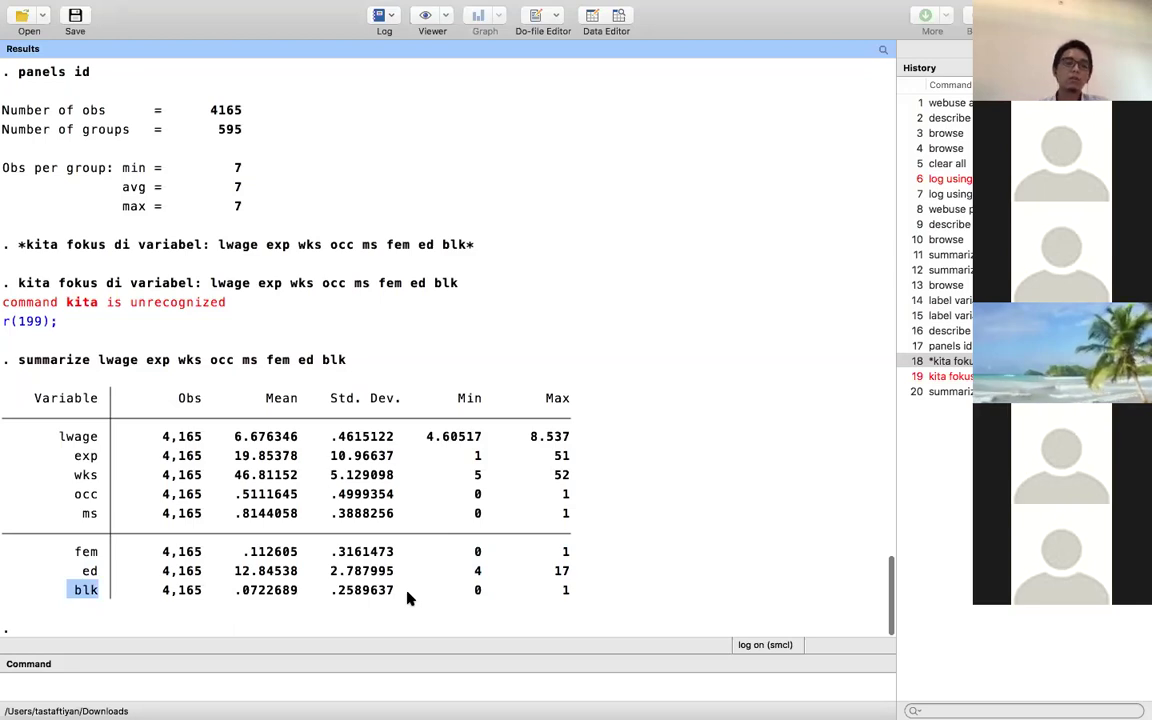
double_click(478, 591)
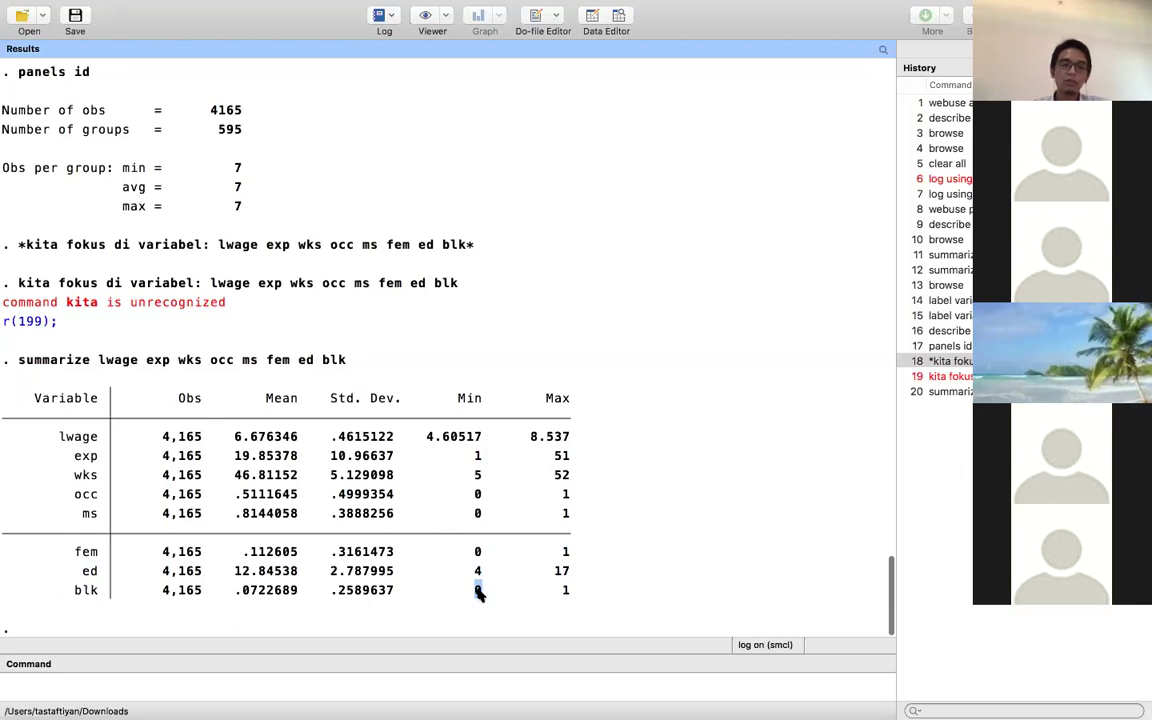
double_click(566, 591)
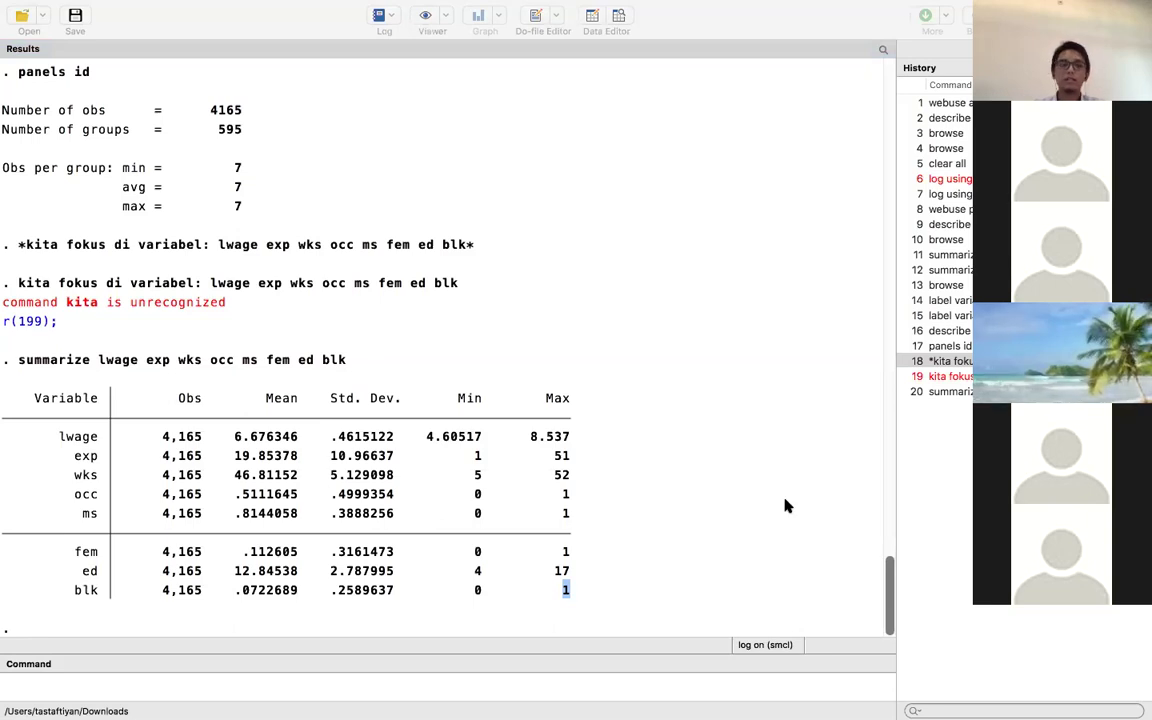
left_click(687, 388)
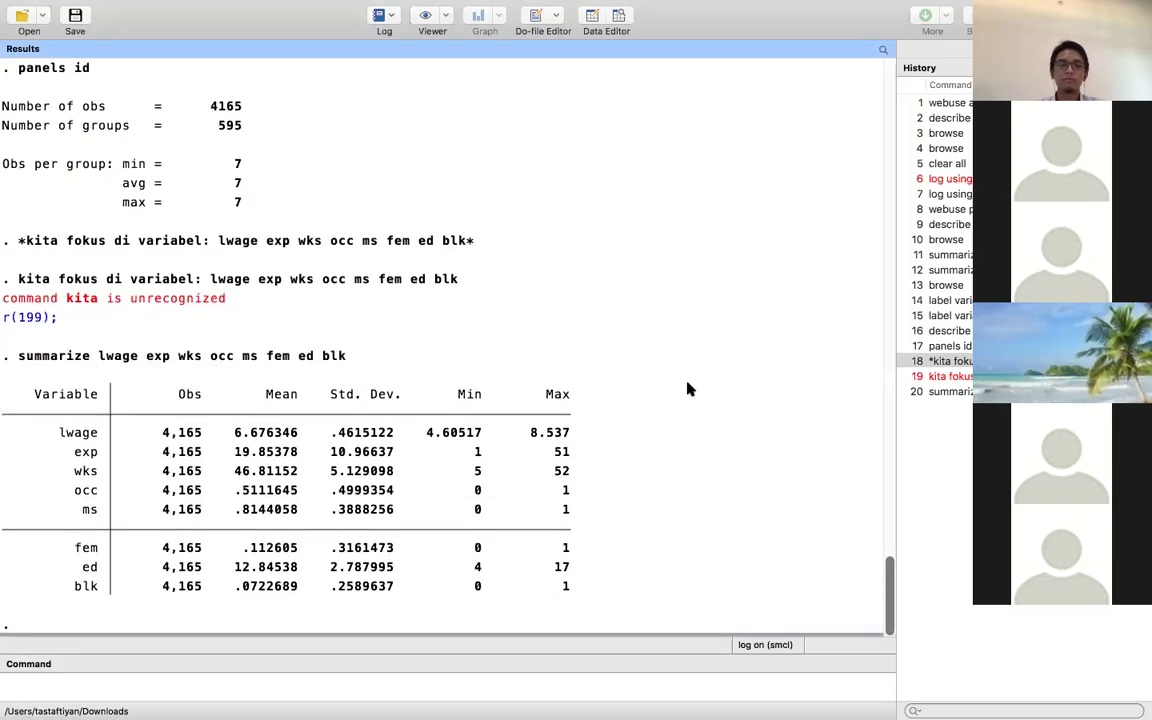
Run an OLS regression of lwage on exp with the regress command.
left_click(139, 682)
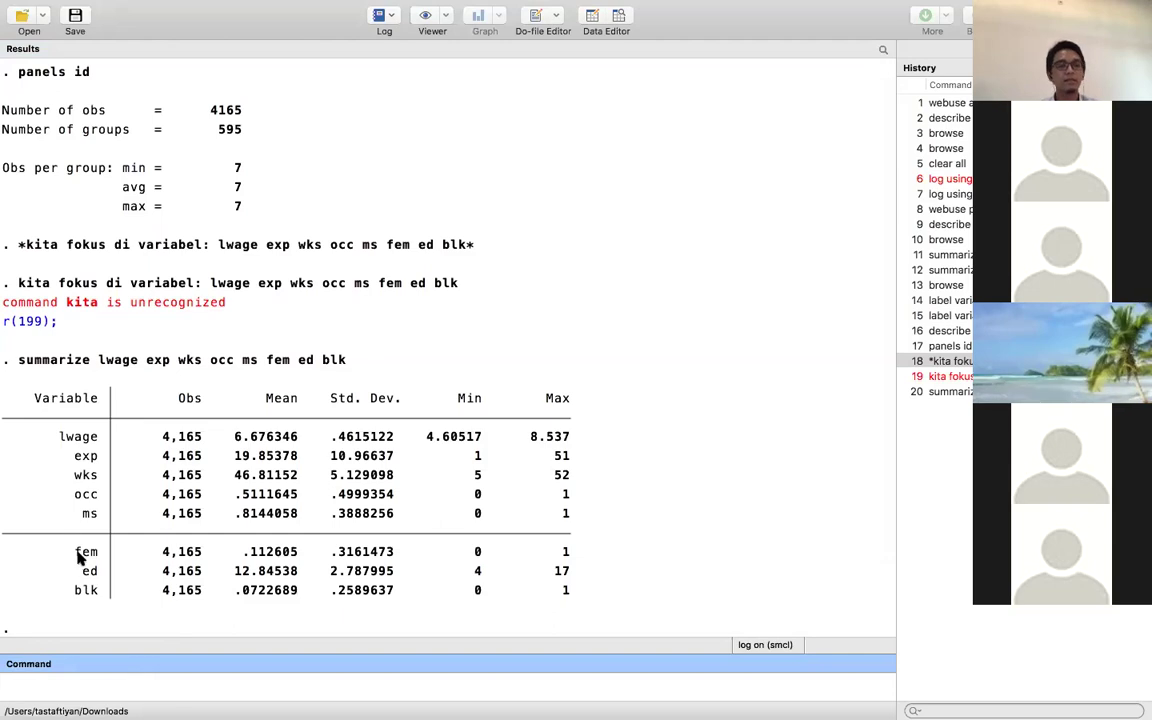
left_click_drag(58, 437, 92, 440)
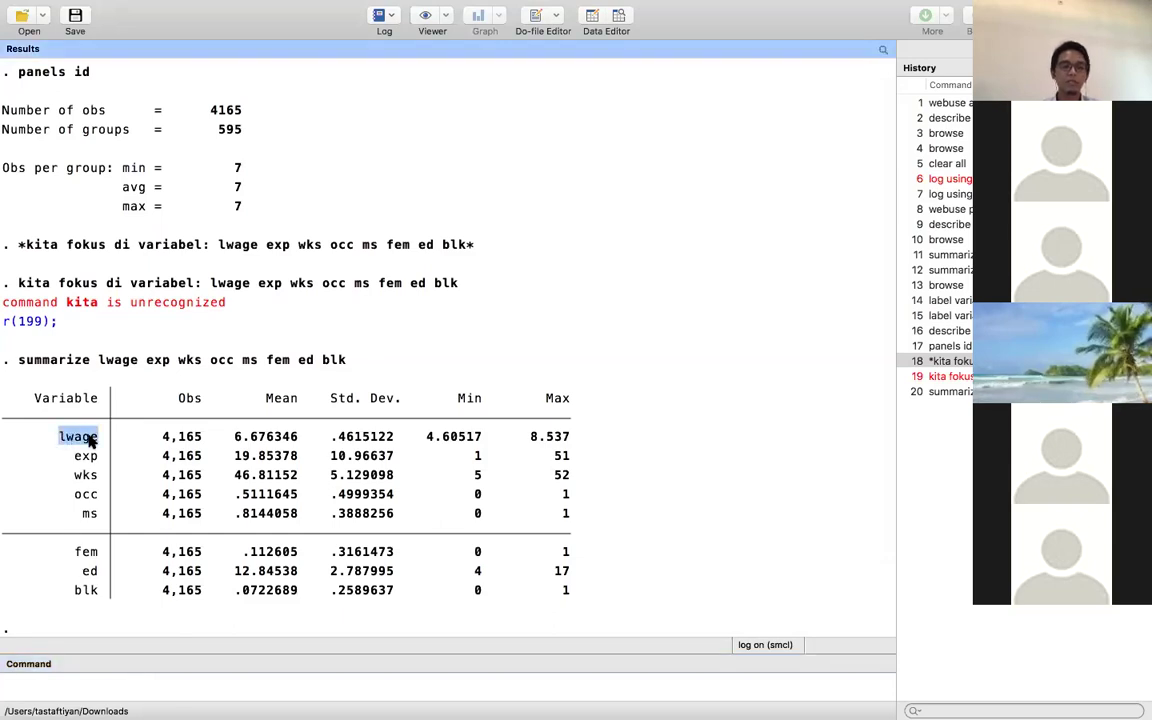
left_click(88, 678)
left_click(215, 456)
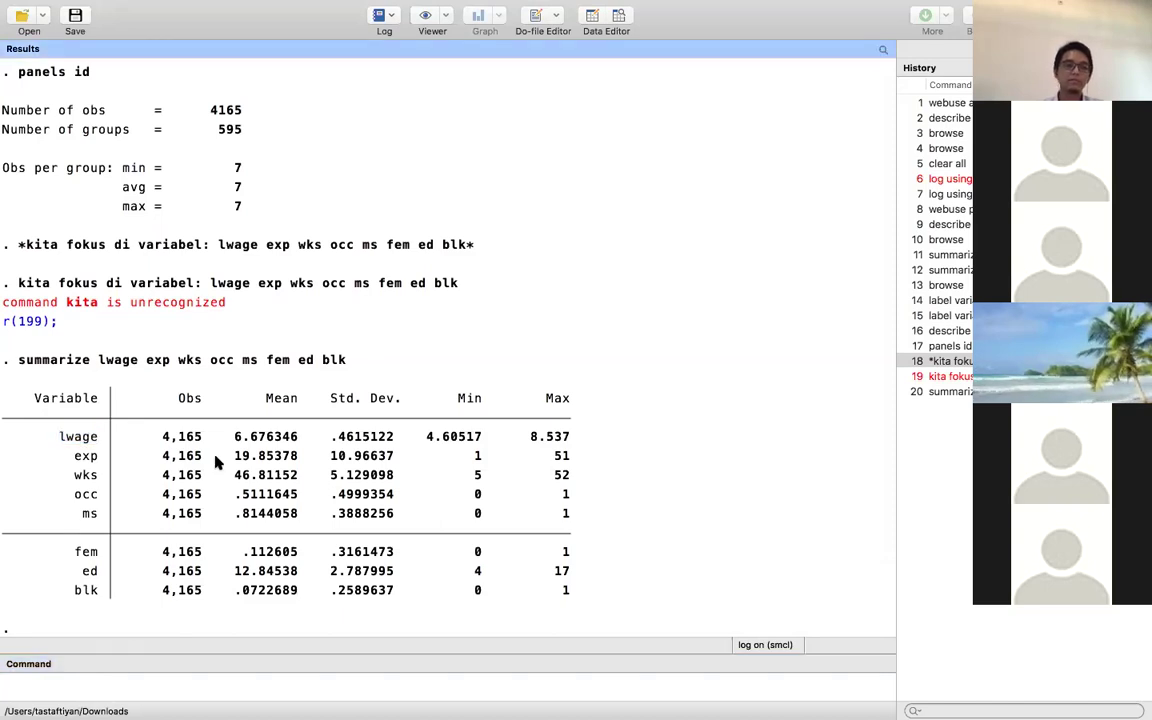
left_click(49, 683)
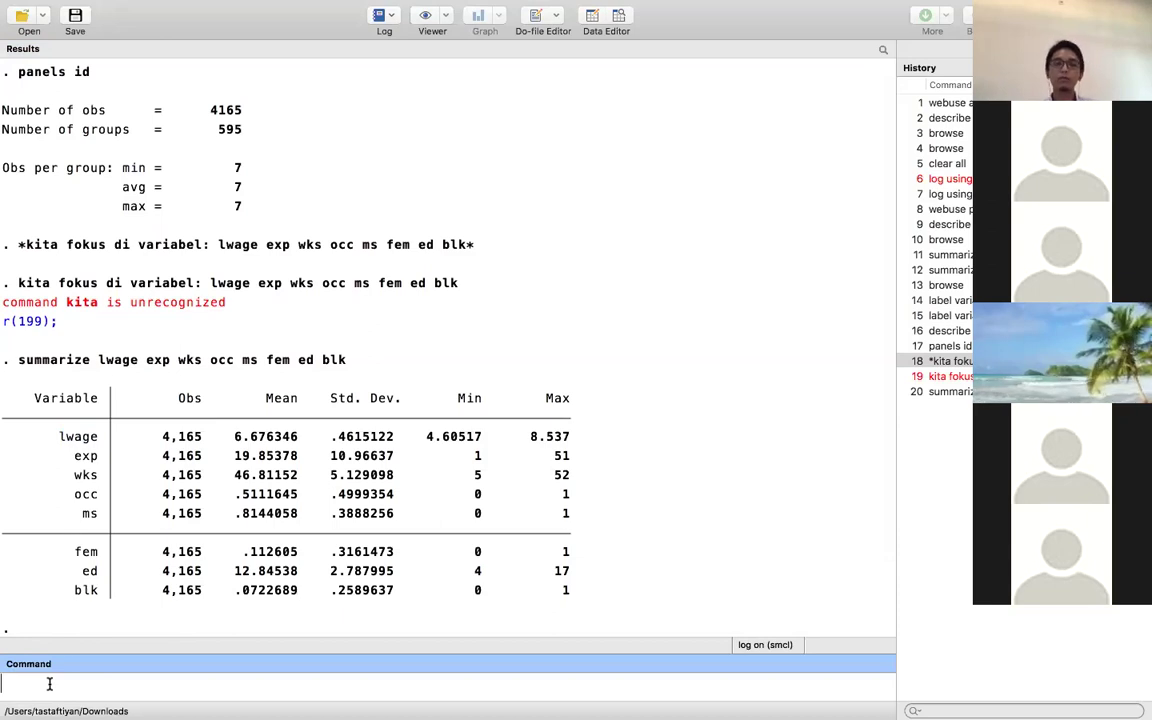
type("regress")
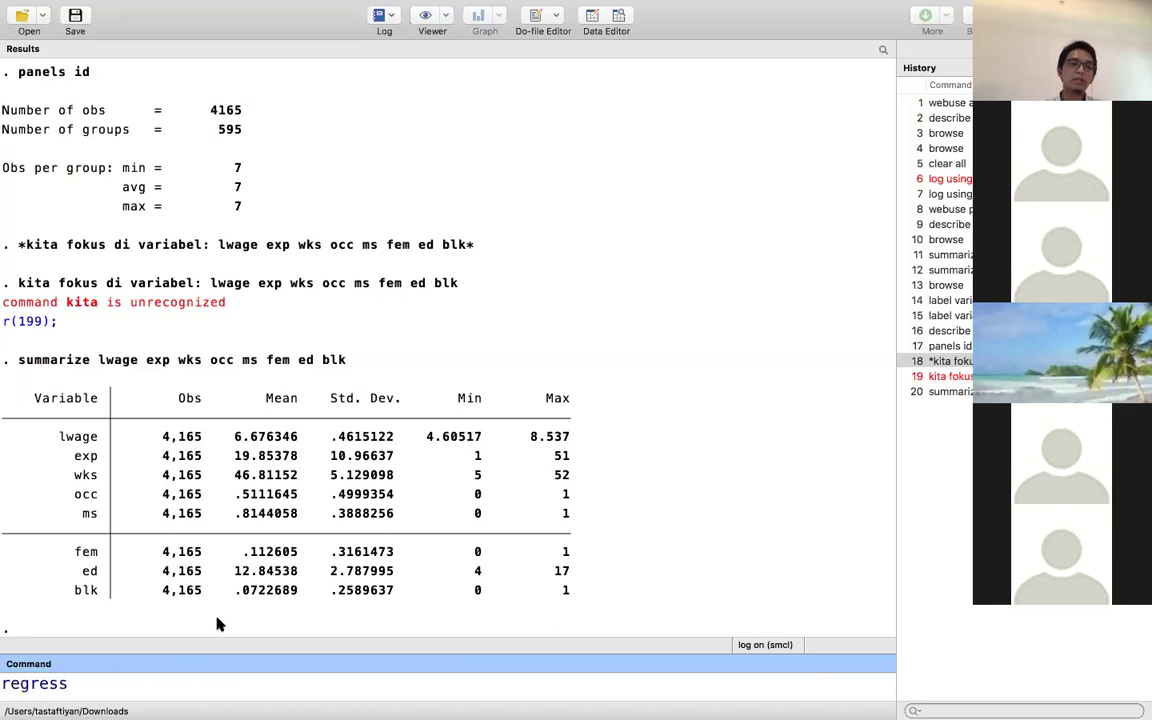
type("lwage")
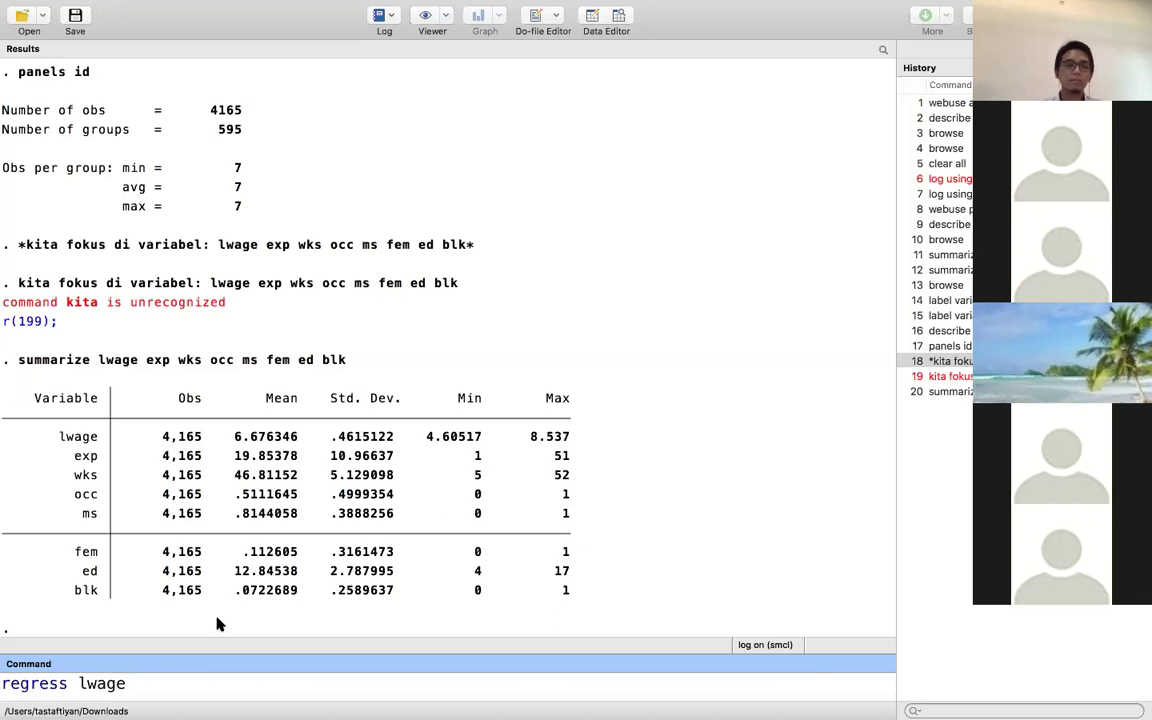
type("exp")
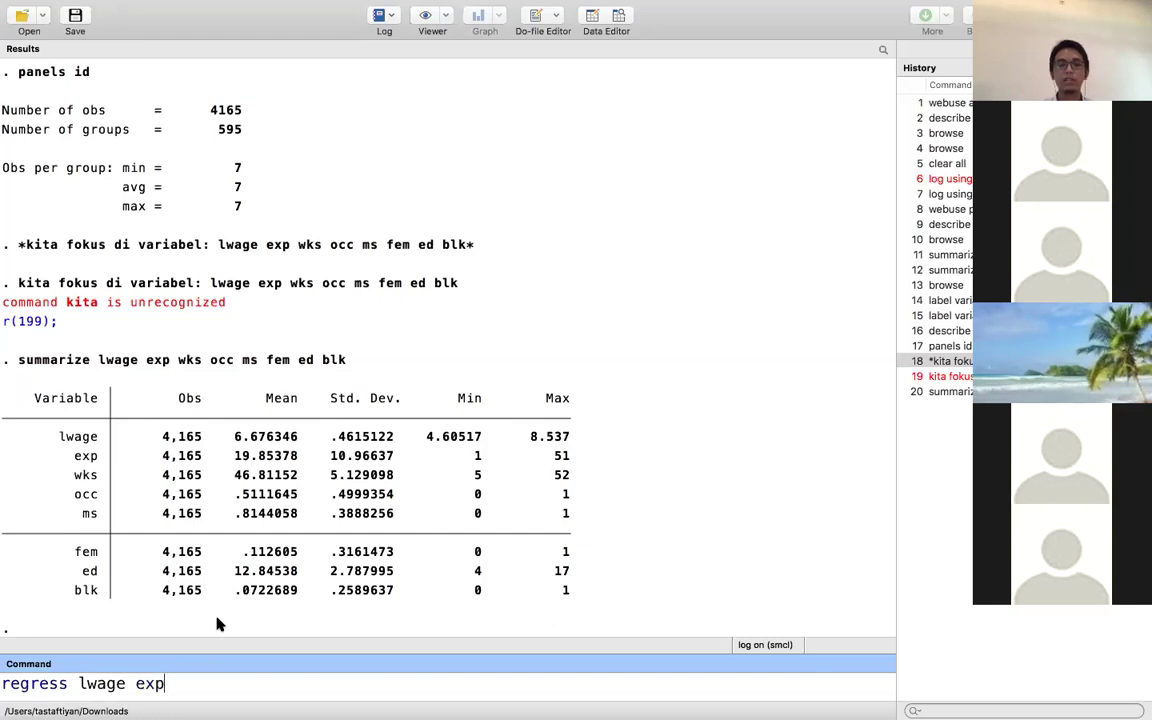
key("Return")
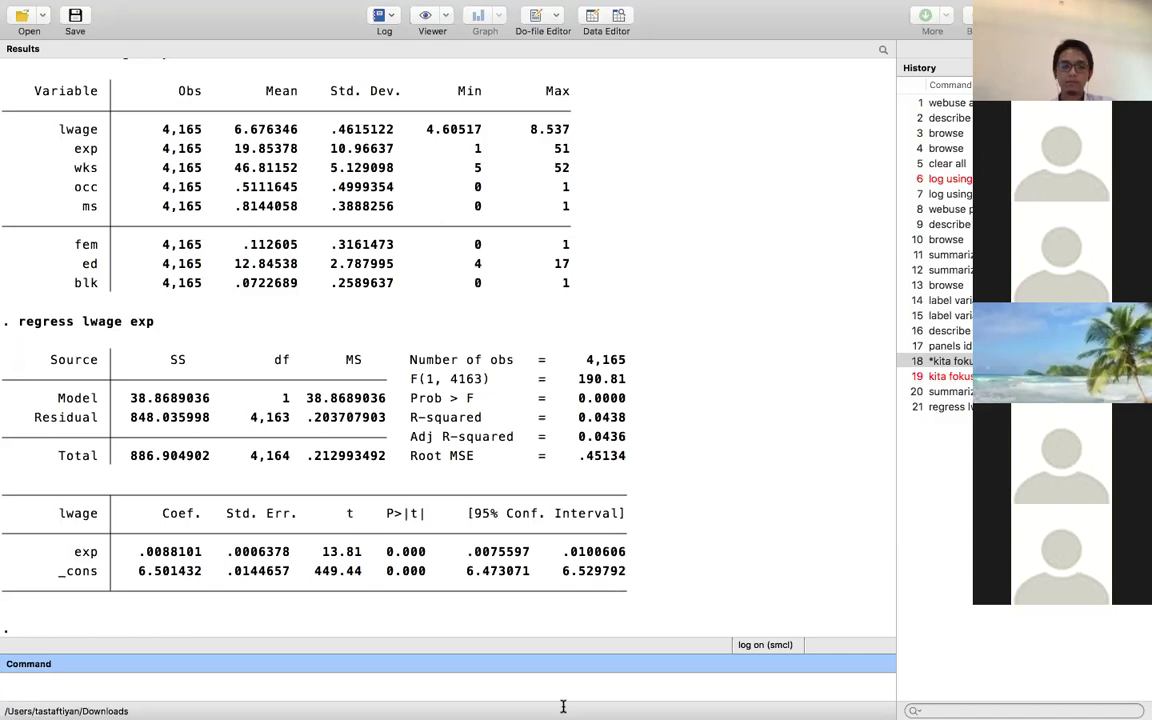
Examine the regression's number of observations and R-squared, plus the coefficient, t statistic and p-value of exp.
left_click(489, 458)
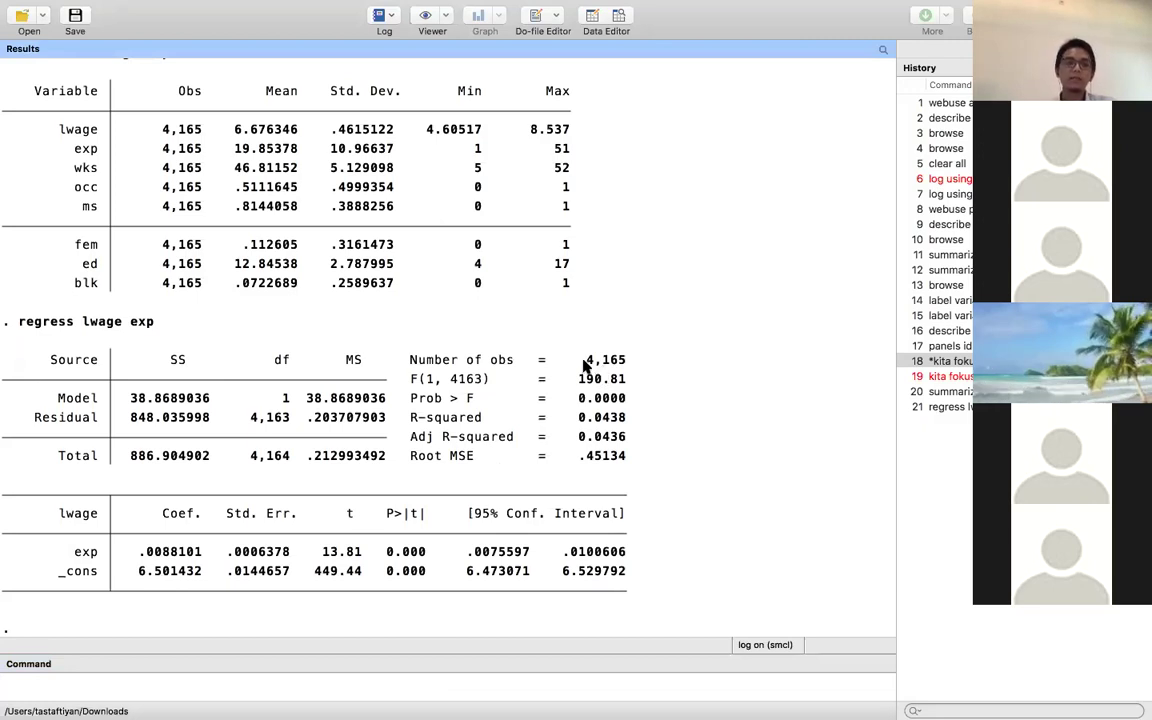
left_click_drag(587, 362, 625, 362)
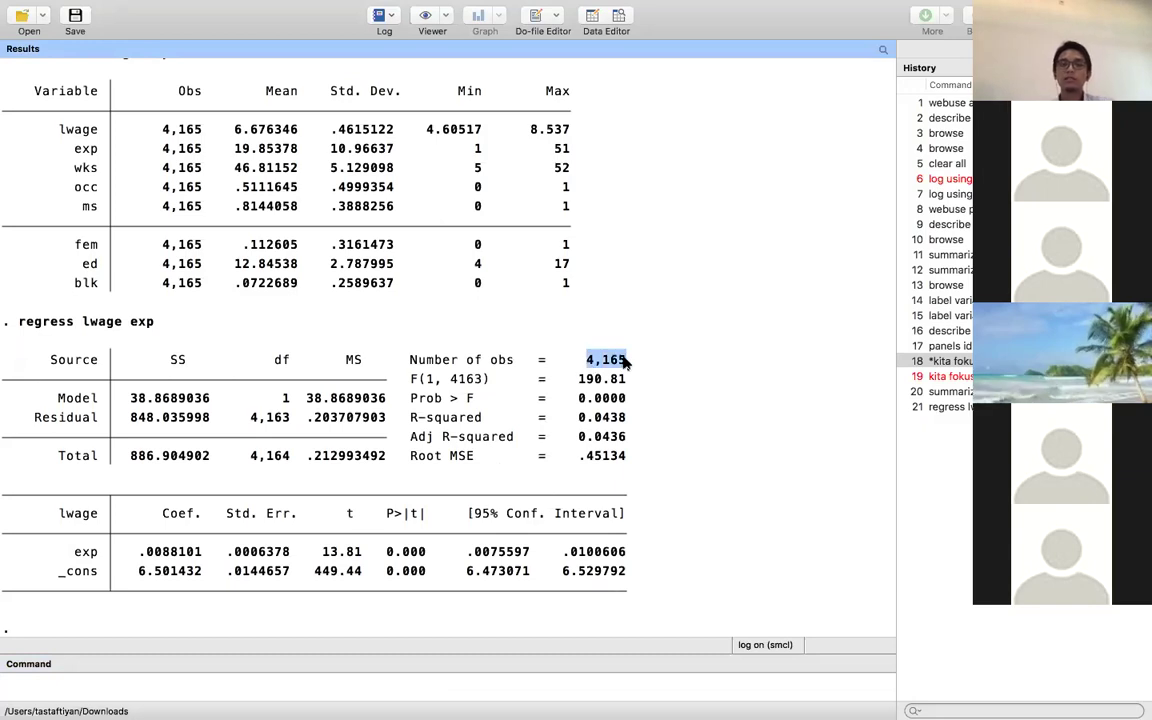
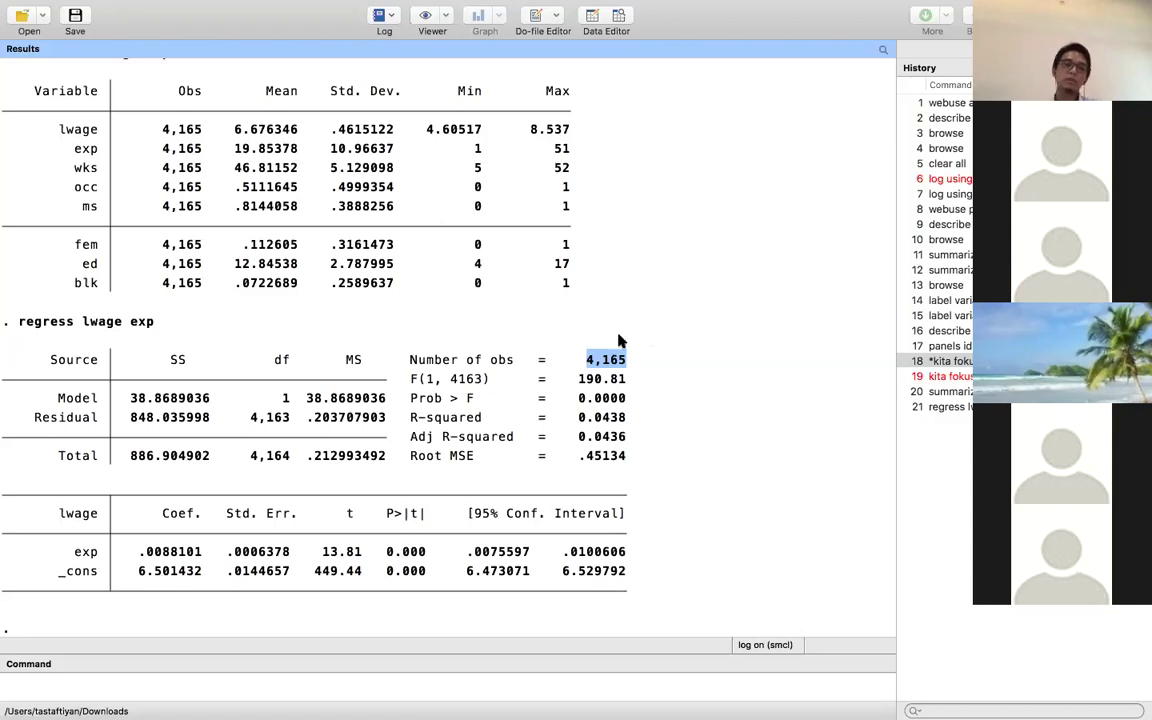
left_click(600, 361)
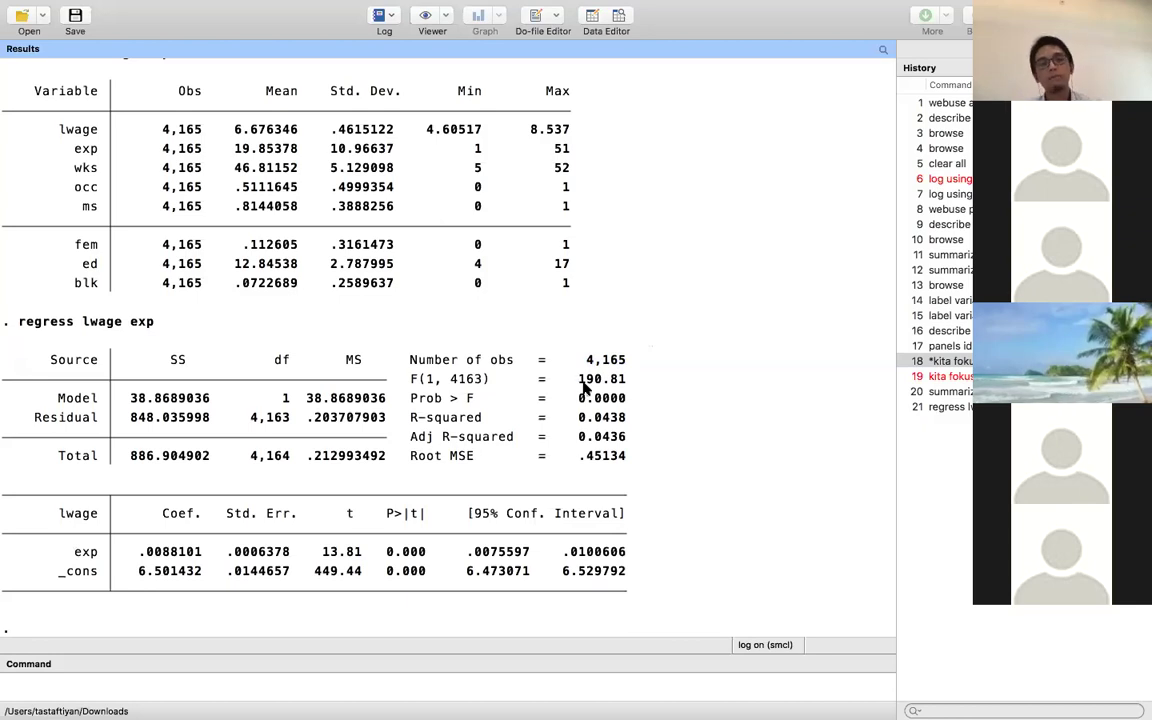
left_click_drag(574, 418, 628, 420)
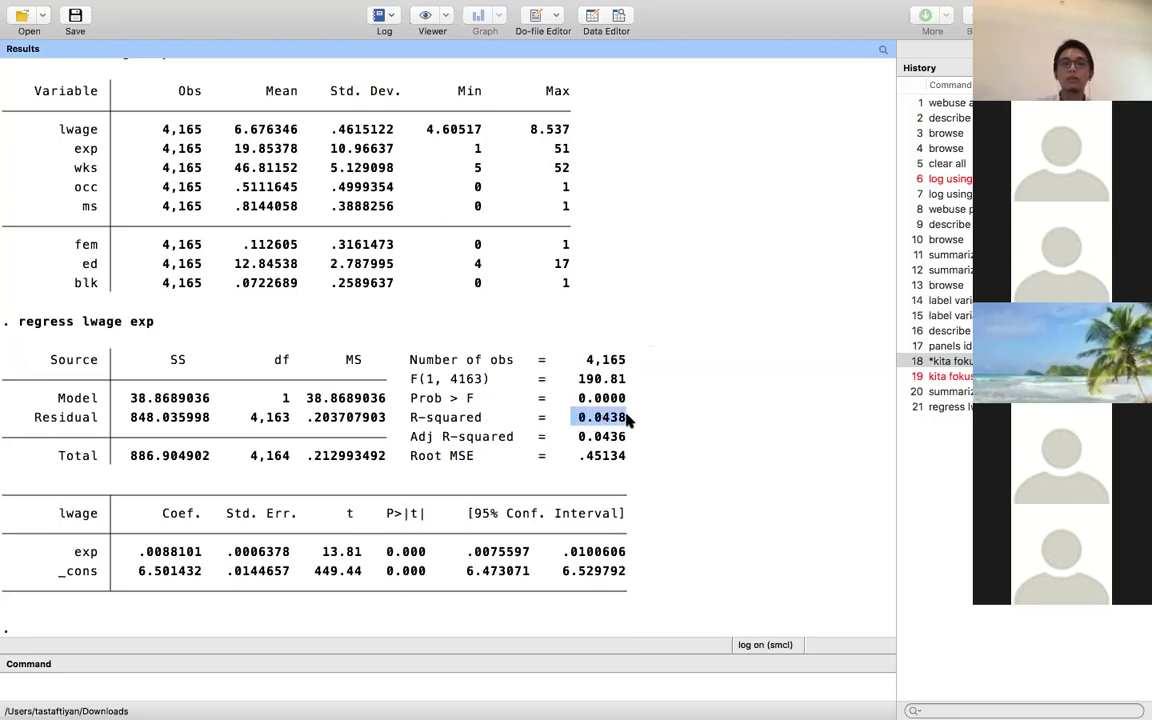
left_click(674, 404)
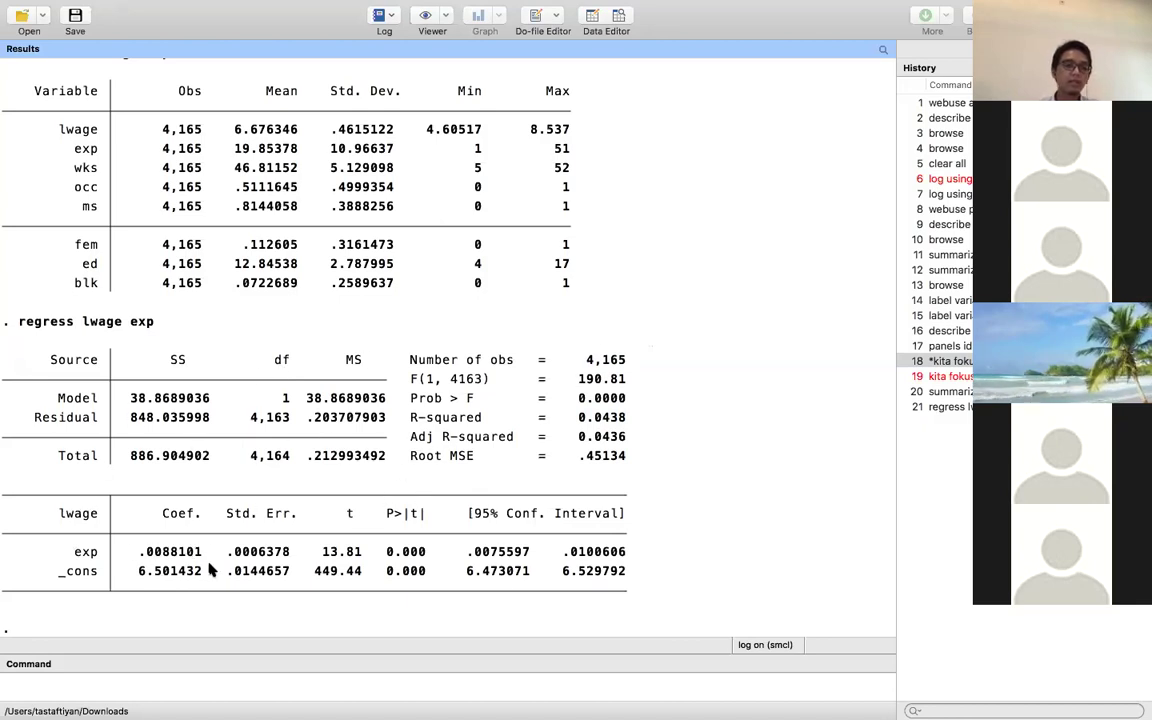
left_click_drag(143, 556, 199, 561)
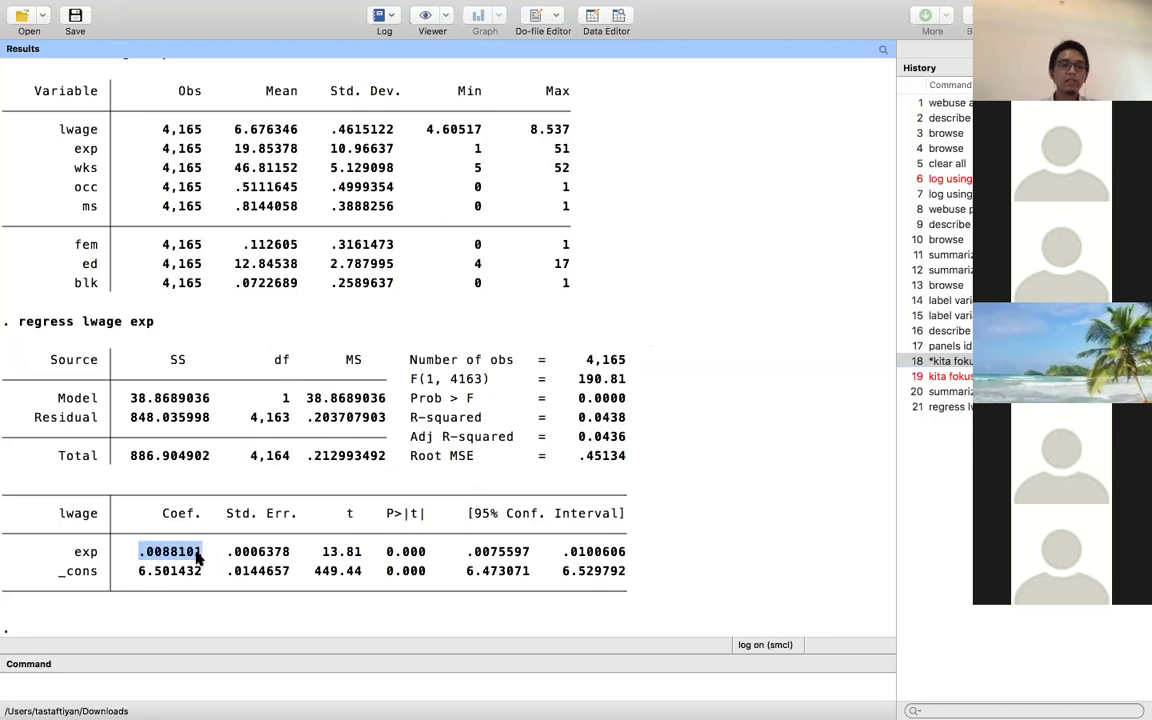
left_click(88, 552)
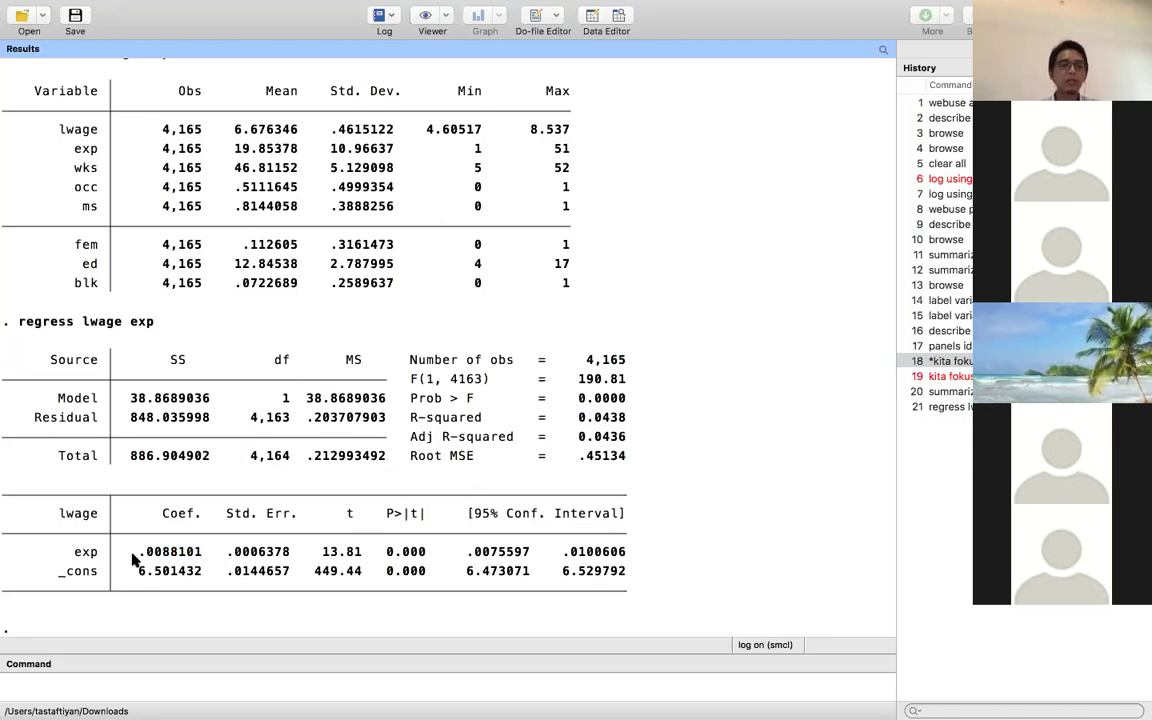
left_click_drag(140, 562, 200, 563)
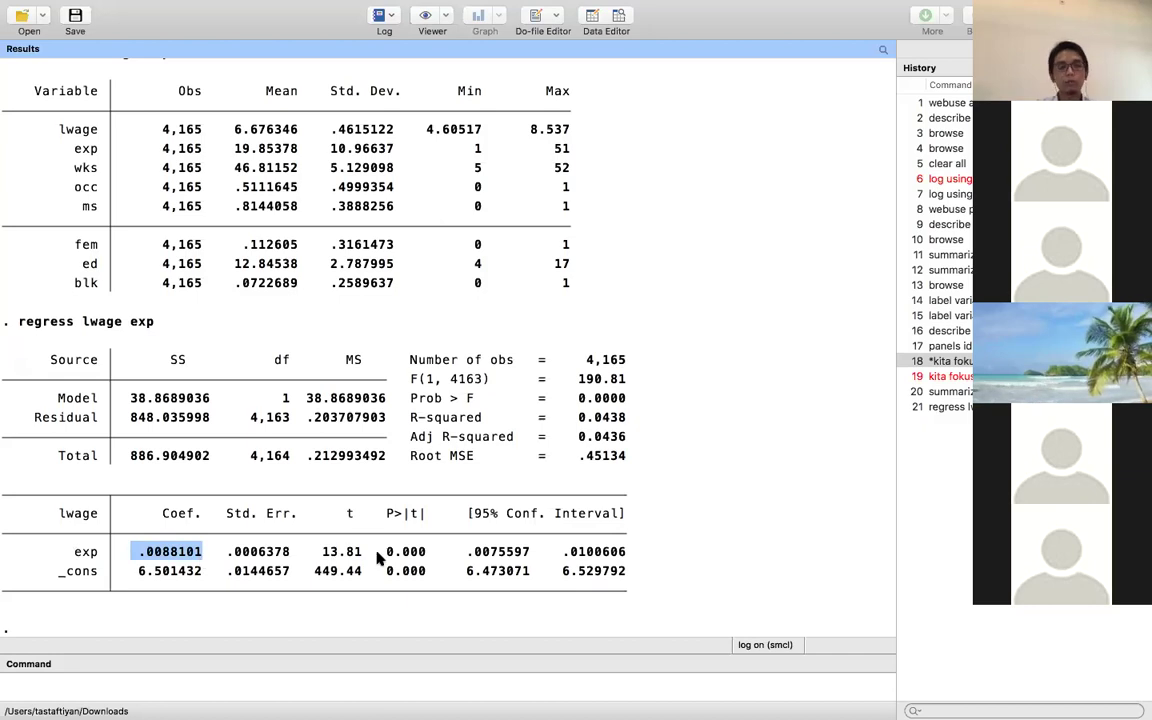
left_click_drag(322, 553, 433, 557)
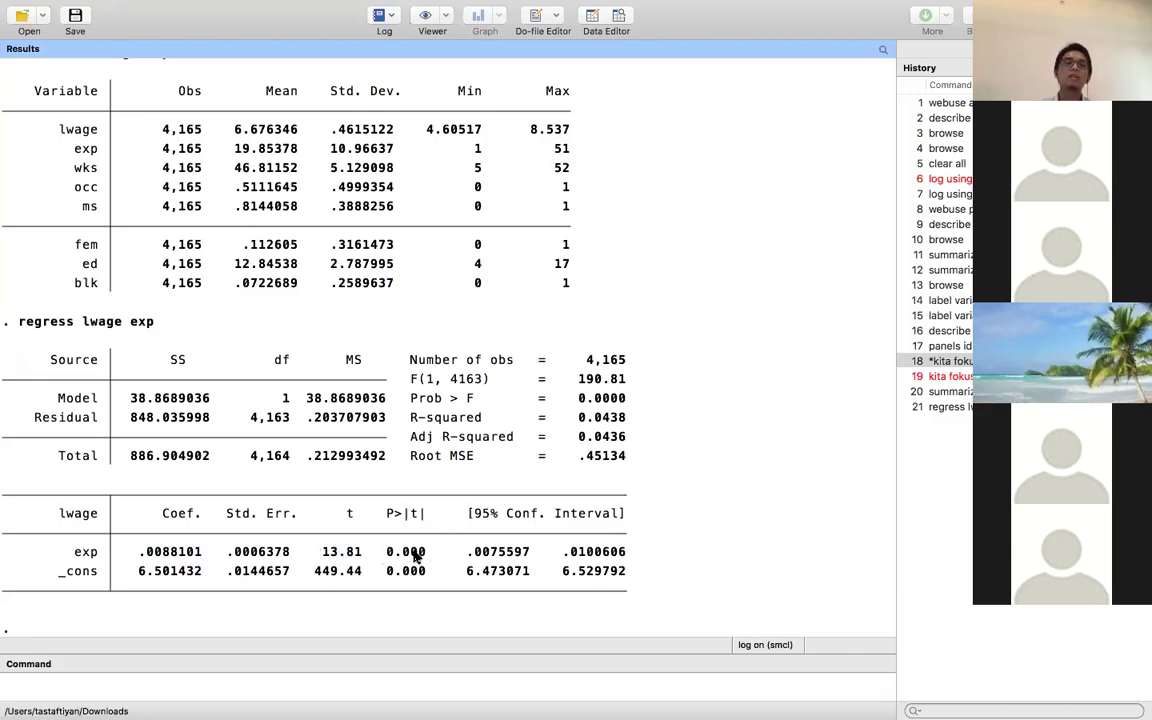
left_click_drag(381, 553, 426, 550)
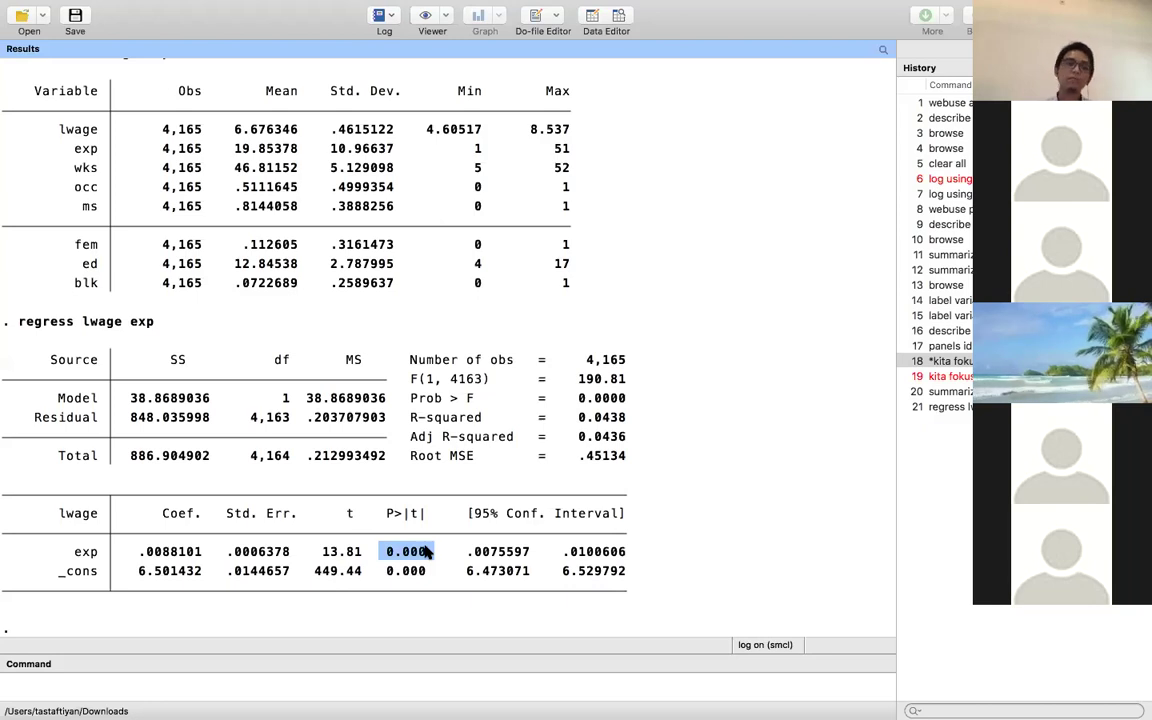
left_click(500, 455)
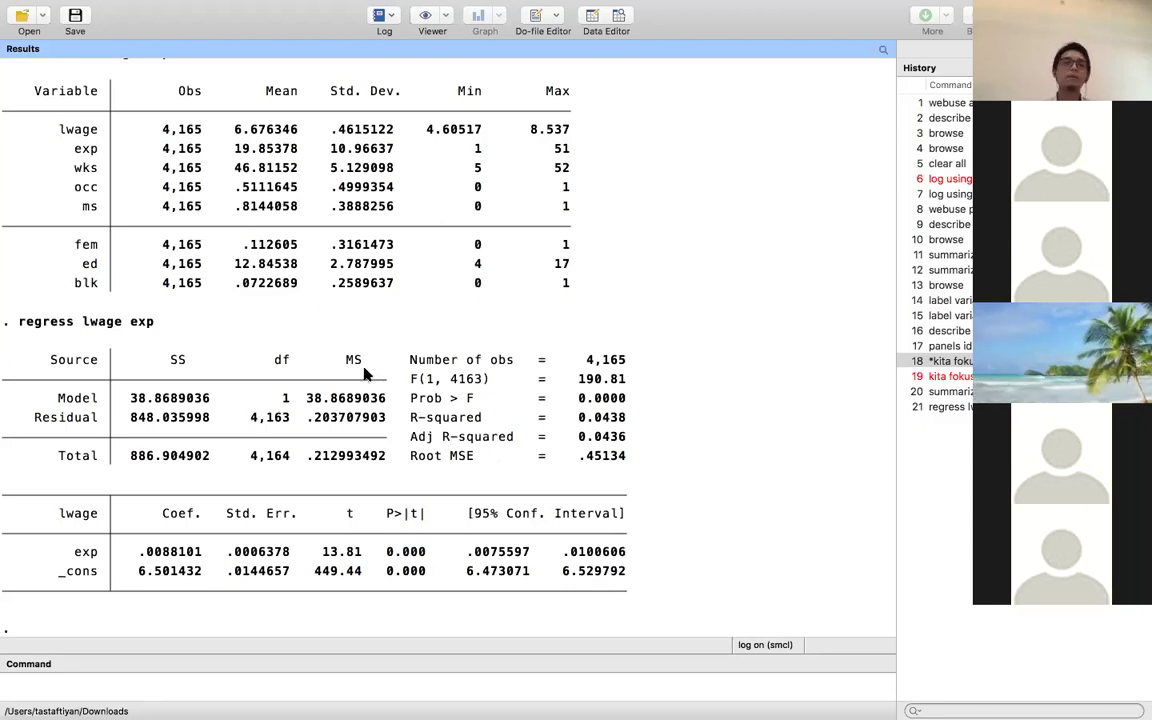
Check the occ variable in the summary statistics and run an OLS regression of lwage on occ with the regress command.
scroll(340, 300, "up", 3)
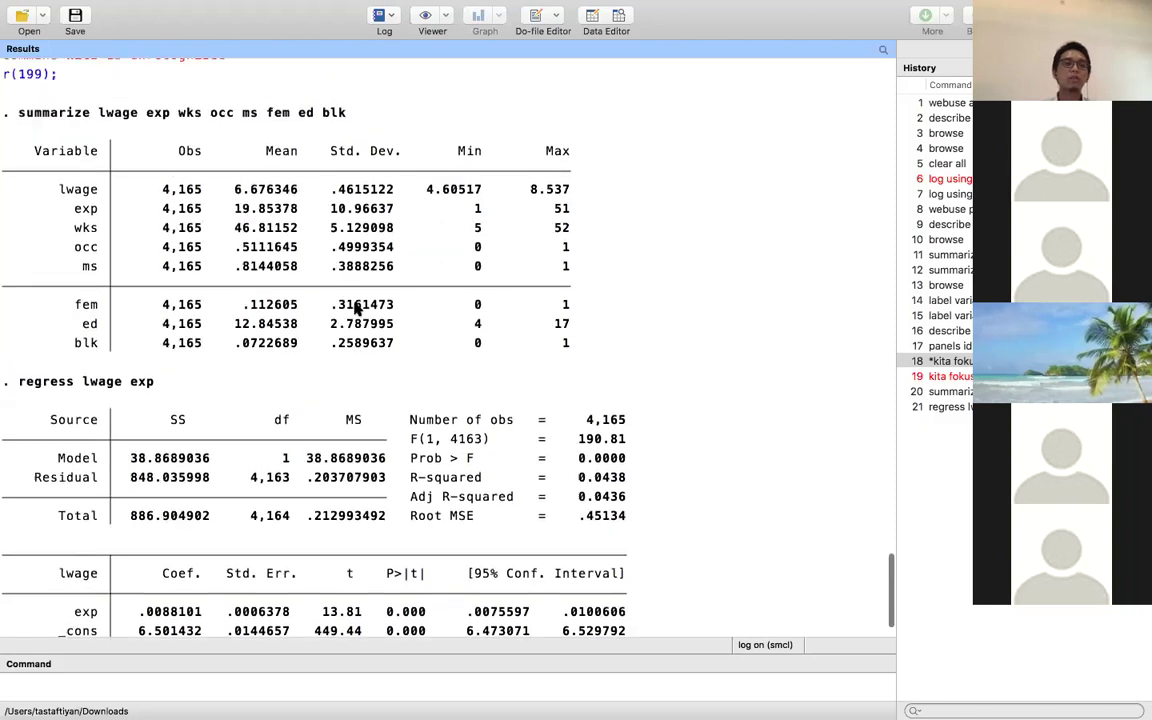
double_click(86, 254)
left_click(205, 287)
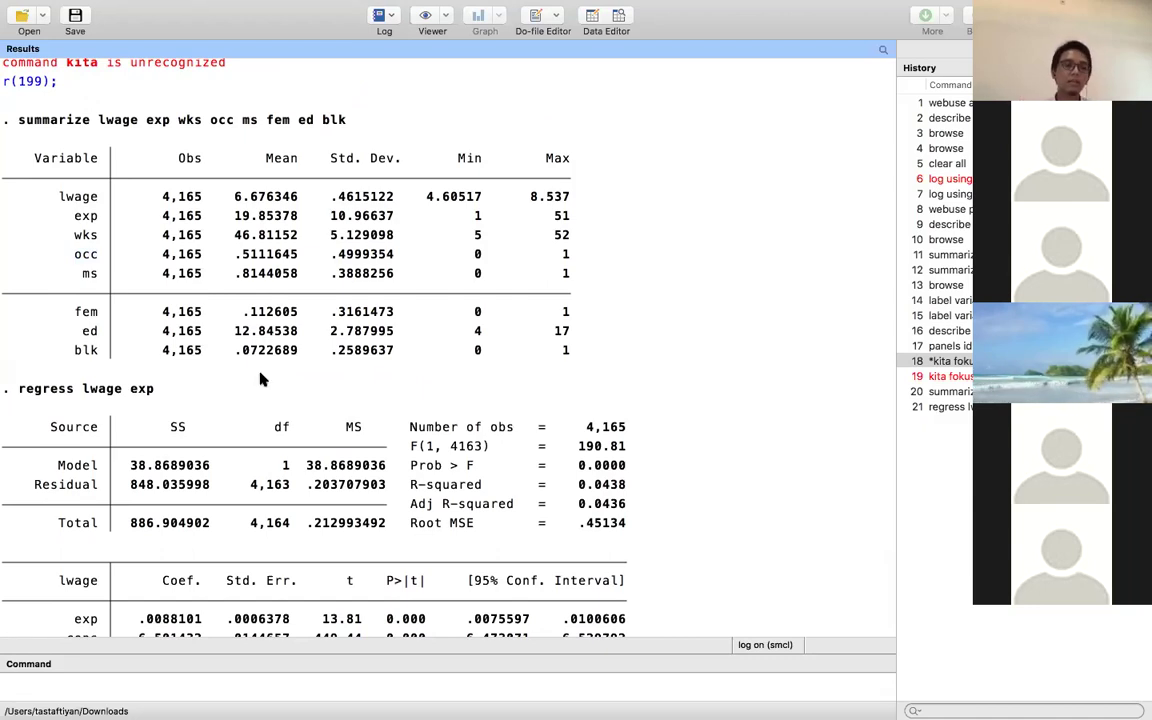
scroll(260, 378, "down", 3)
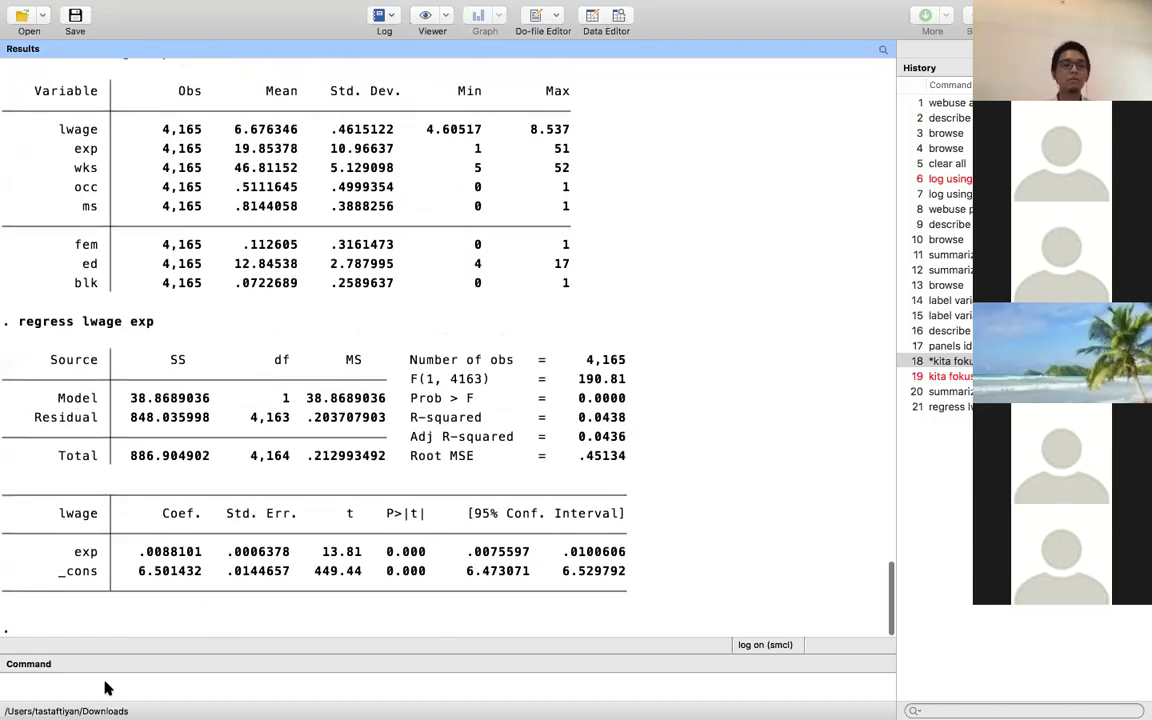
left_click(90, 684)
type("regress lwage")
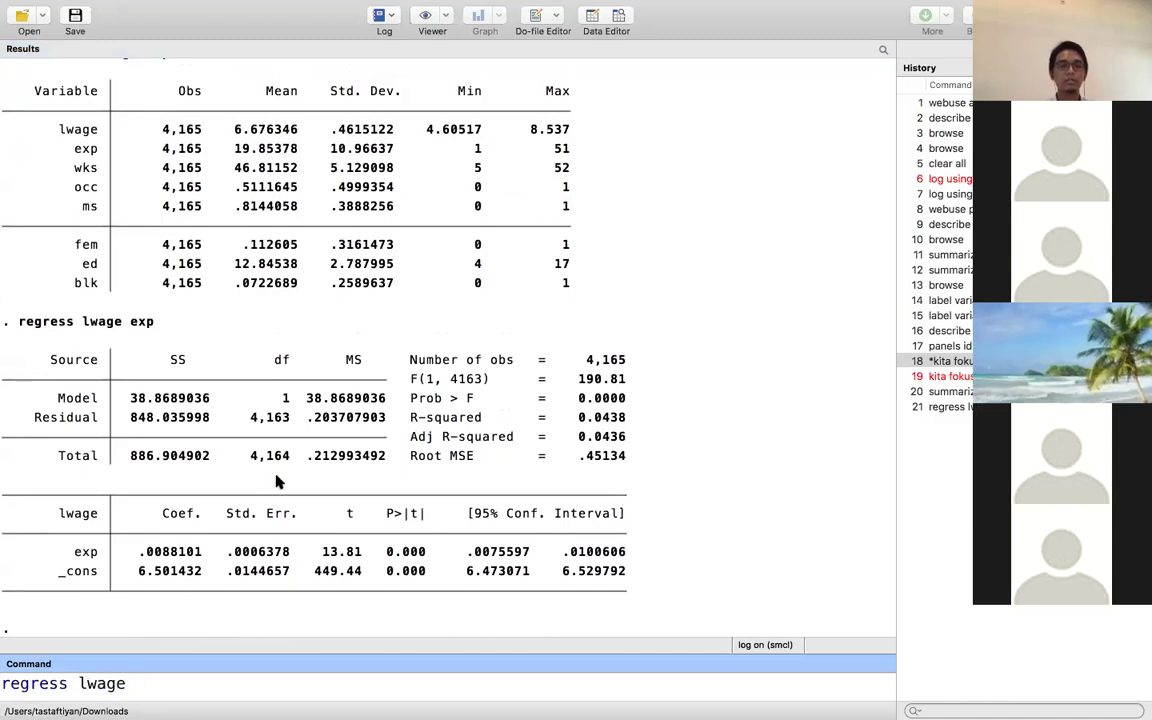
type(" occ")
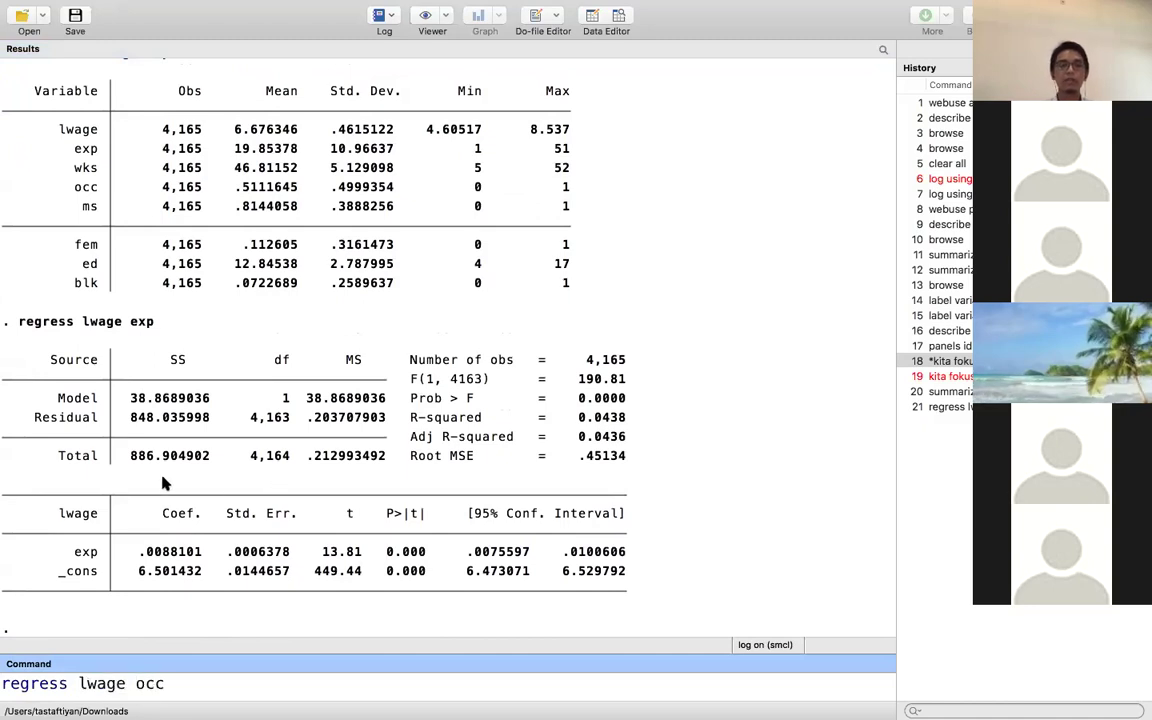
key("Return")
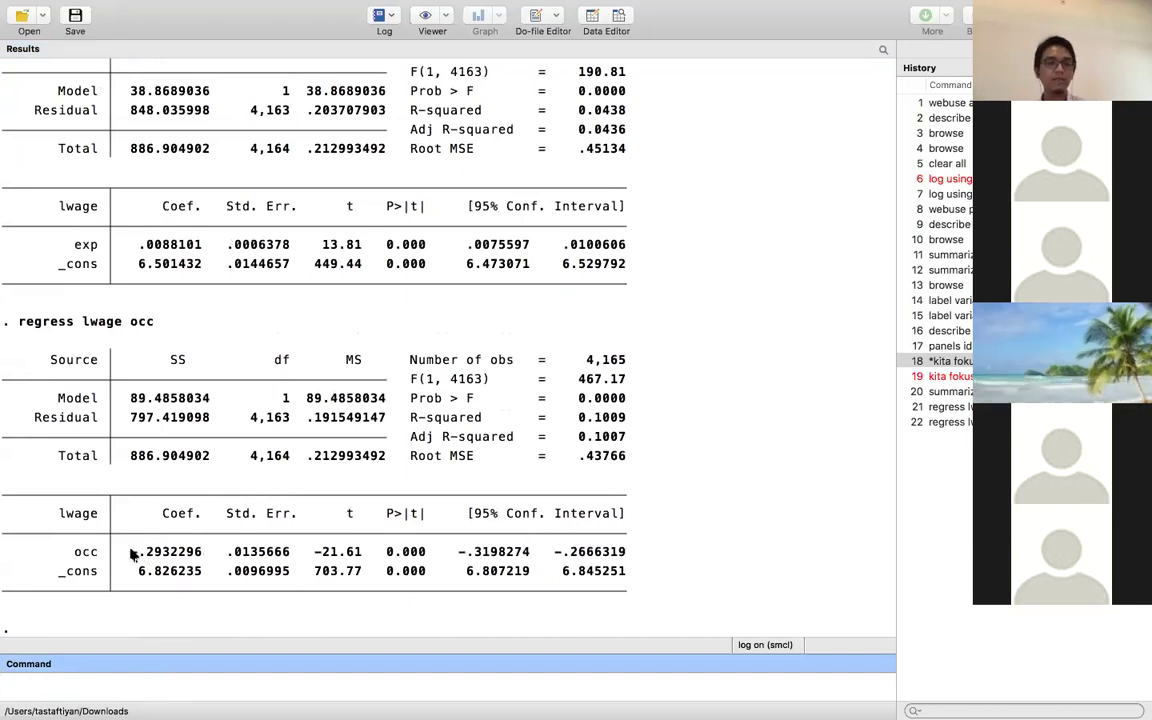
Compare the coefficients of exp and occ across the two single-variable regressions, and examine the p-value and t statistic of occ.
left_click_drag(131, 246, 187, 246)
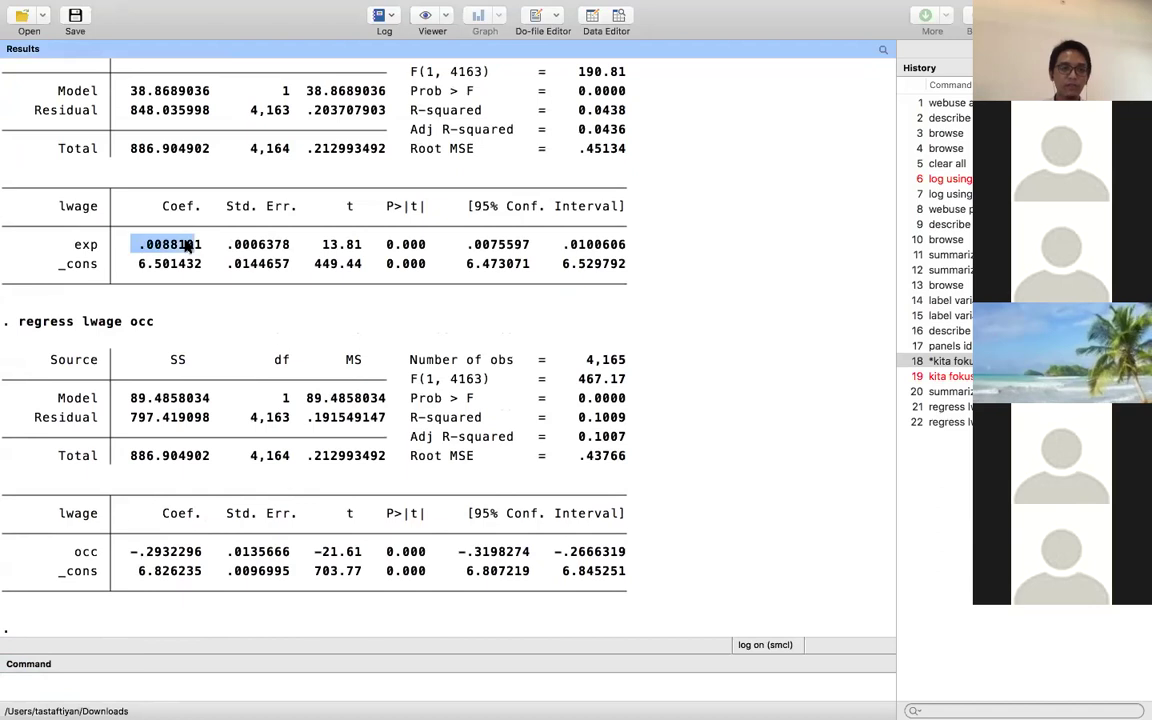
left_click_drag(126, 553, 201, 552)
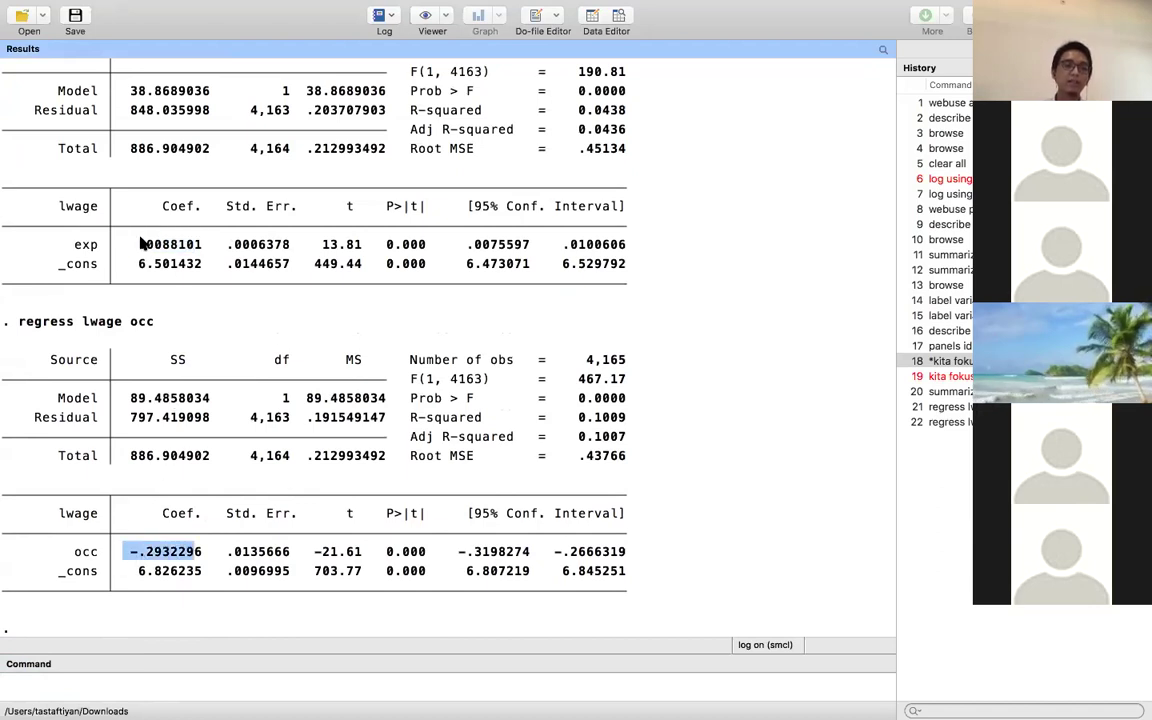
left_click_drag(133, 245, 197, 245)
left_click_drag(131, 553, 193, 555)
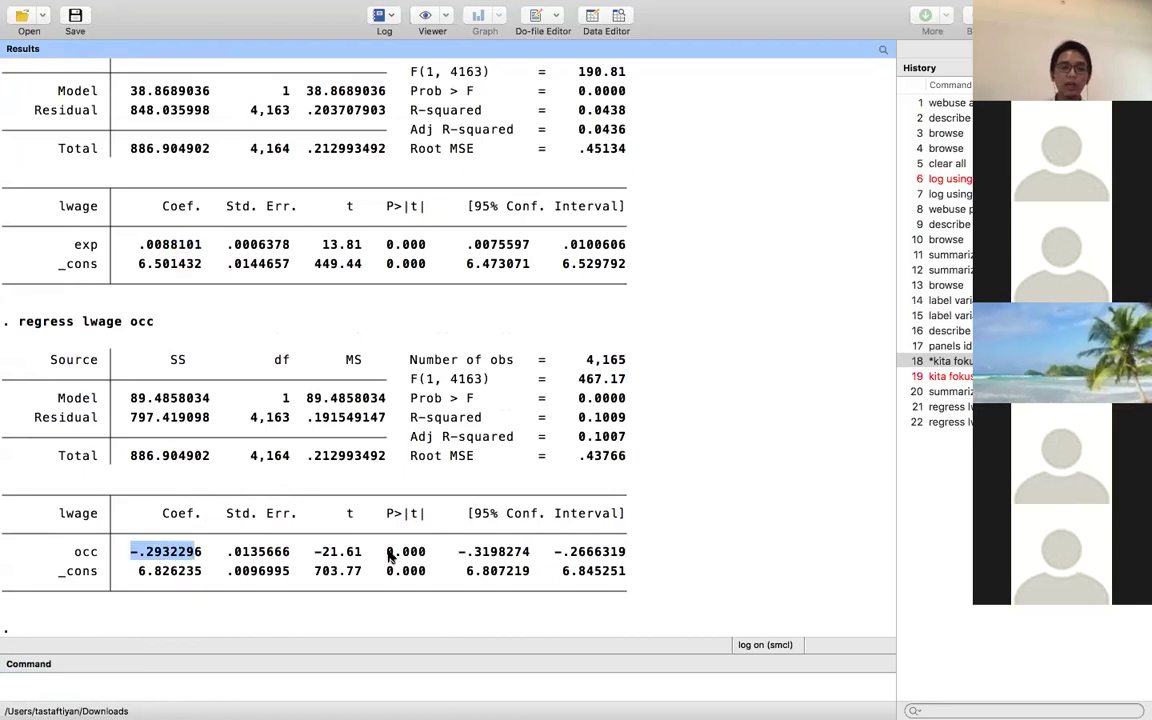
left_click_drag(387, 553, 420, 556)
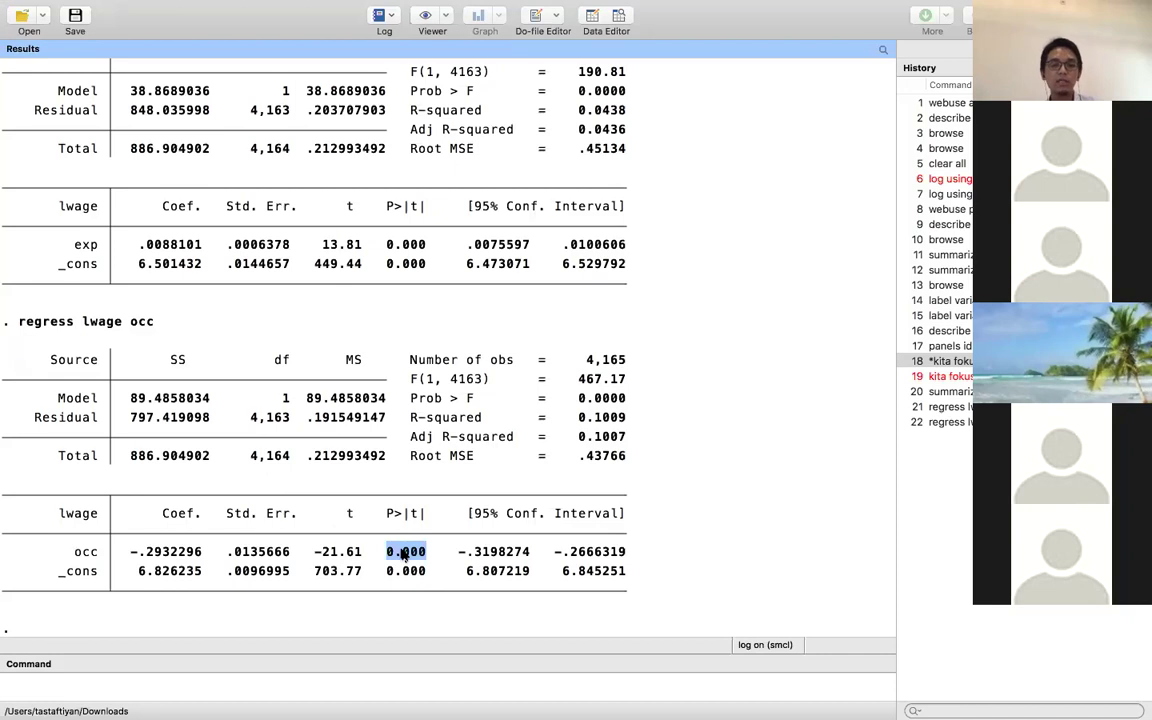
left_click(391, 551)
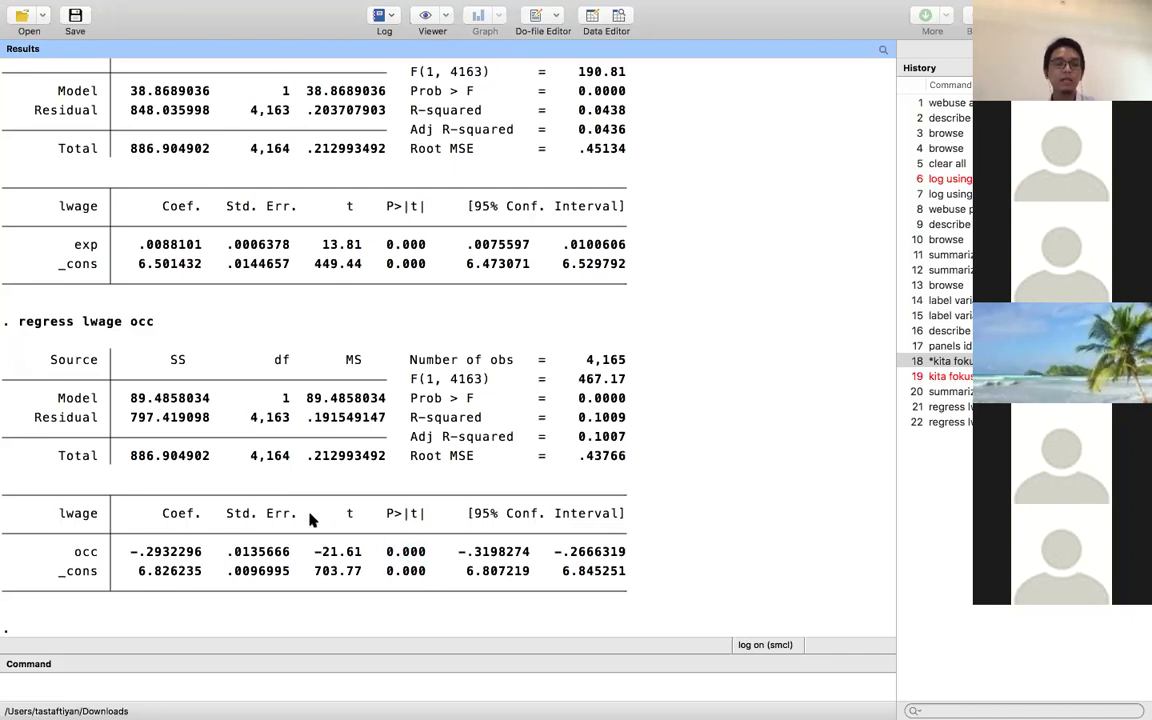
double_click(84, 551)
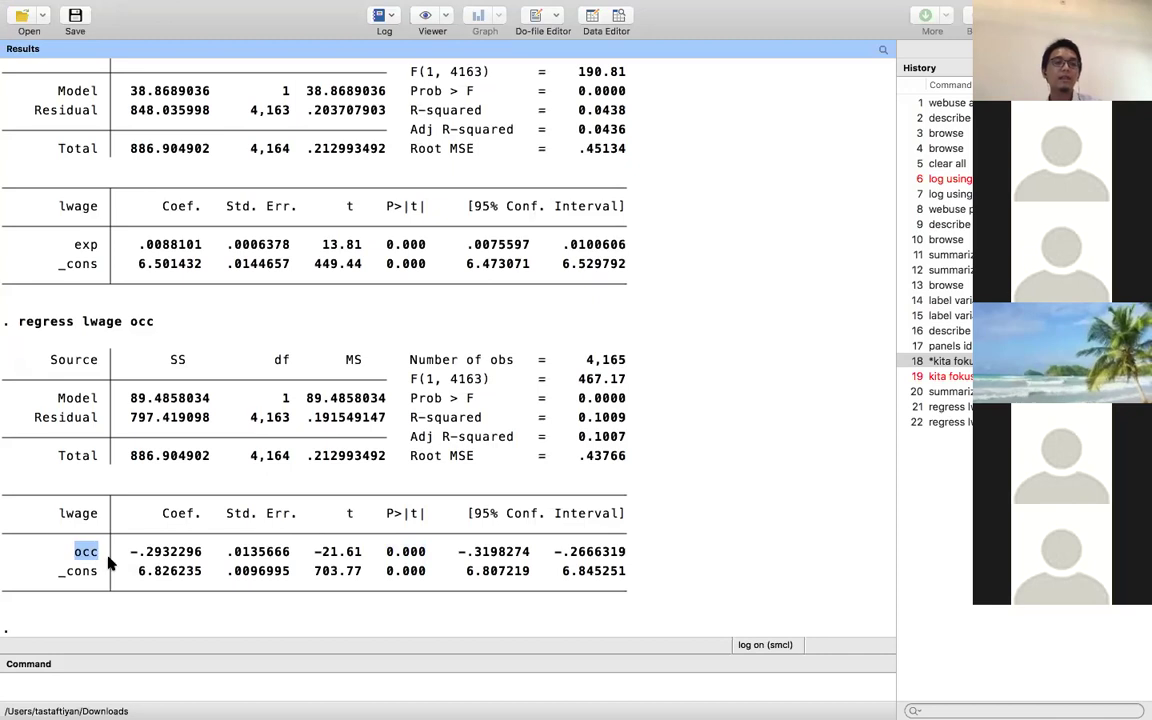
left_click_drag(128, 551, 198, 558)
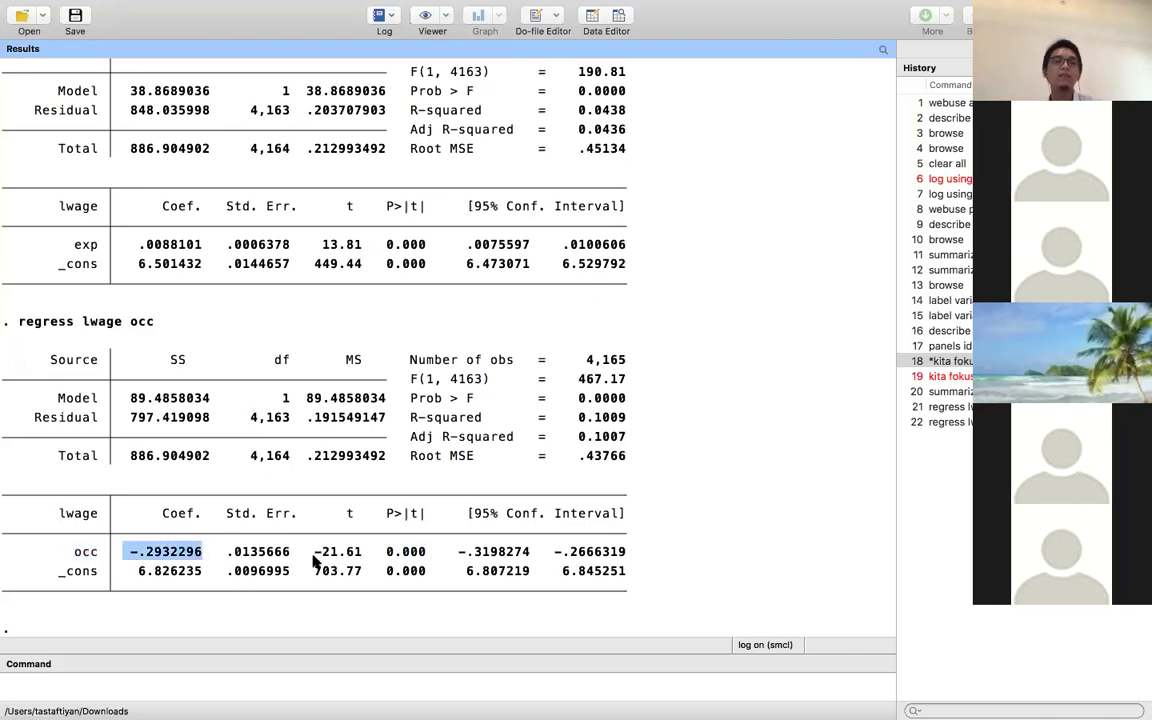
left_click_drag(315, 552, 358, 558)
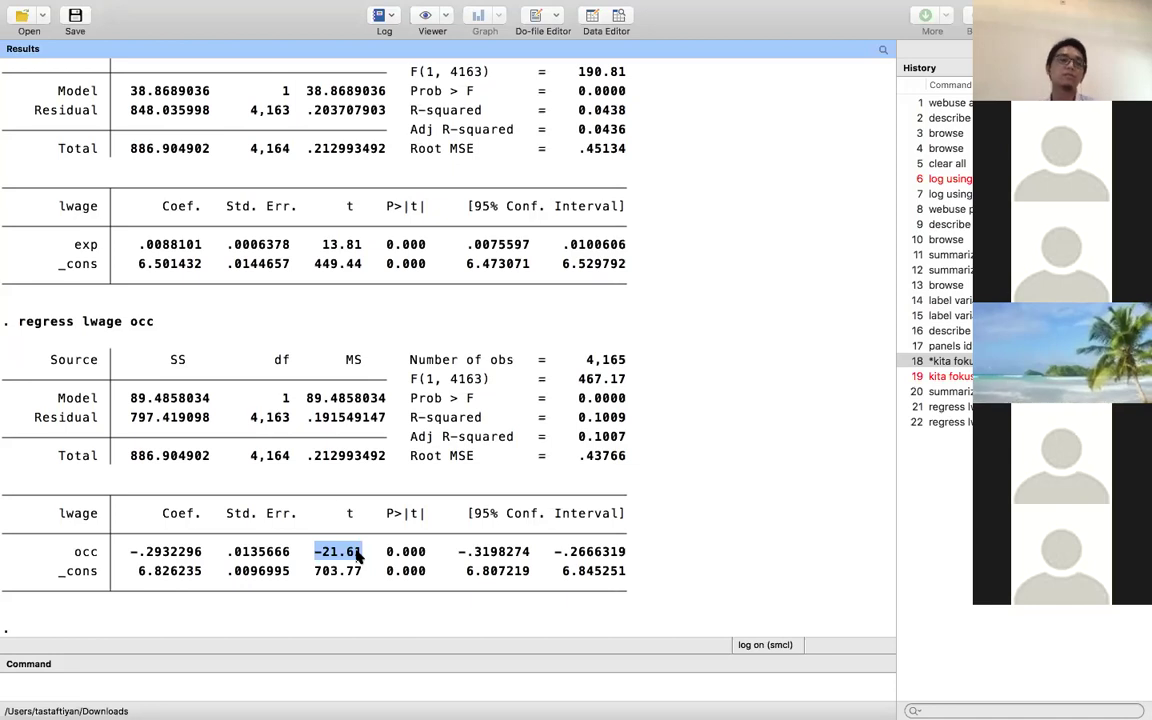
left_click(170, 346)
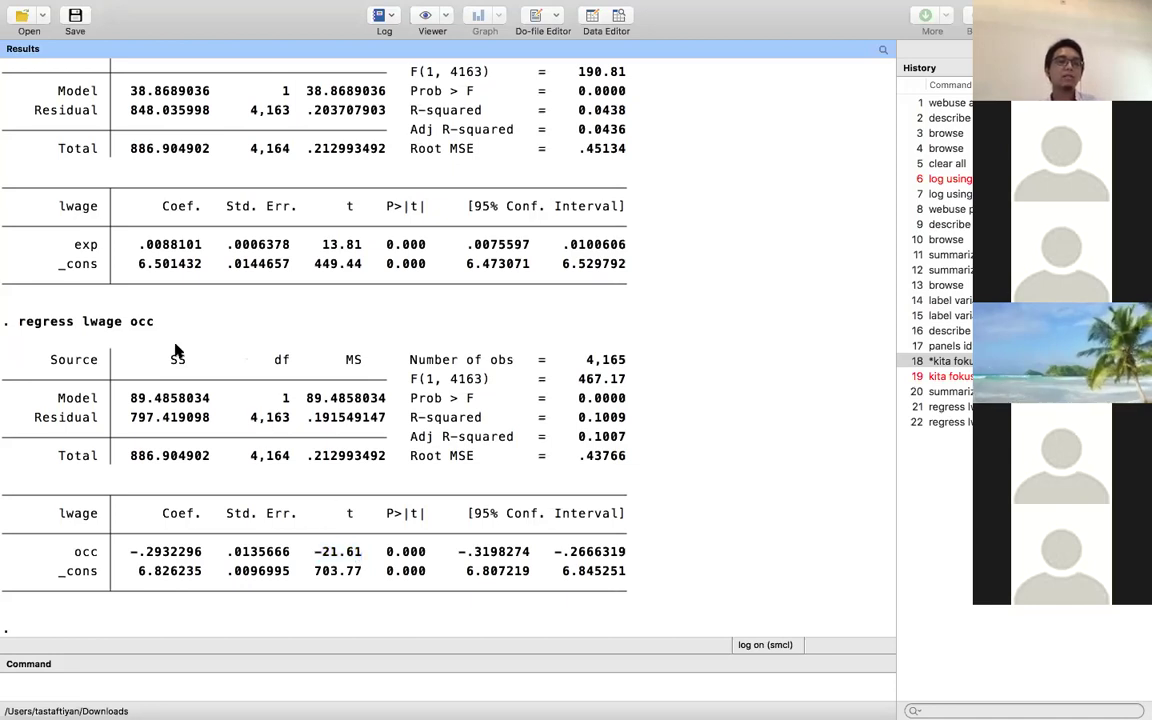
Recall the regression of lwage on exp, add occ as a second regressor, and run it.
scroll(175, 349, "up", 3)
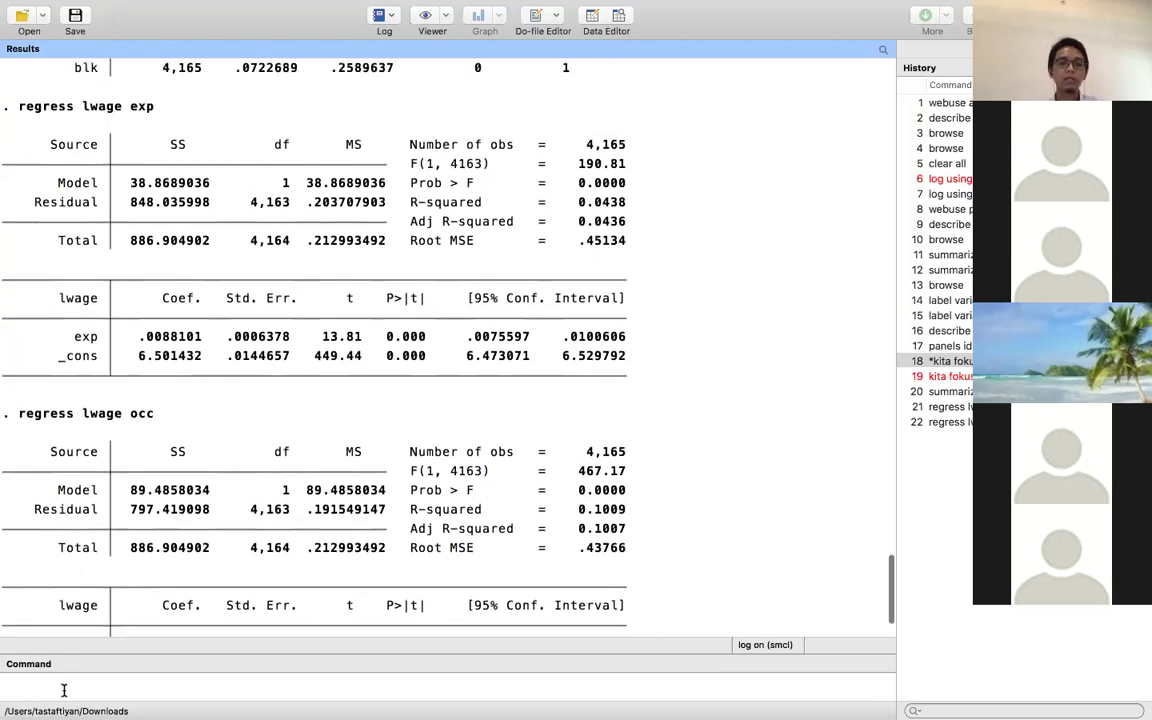
scroll(103, 602, "down", 3)
scroll(343, 312, "up", 3)
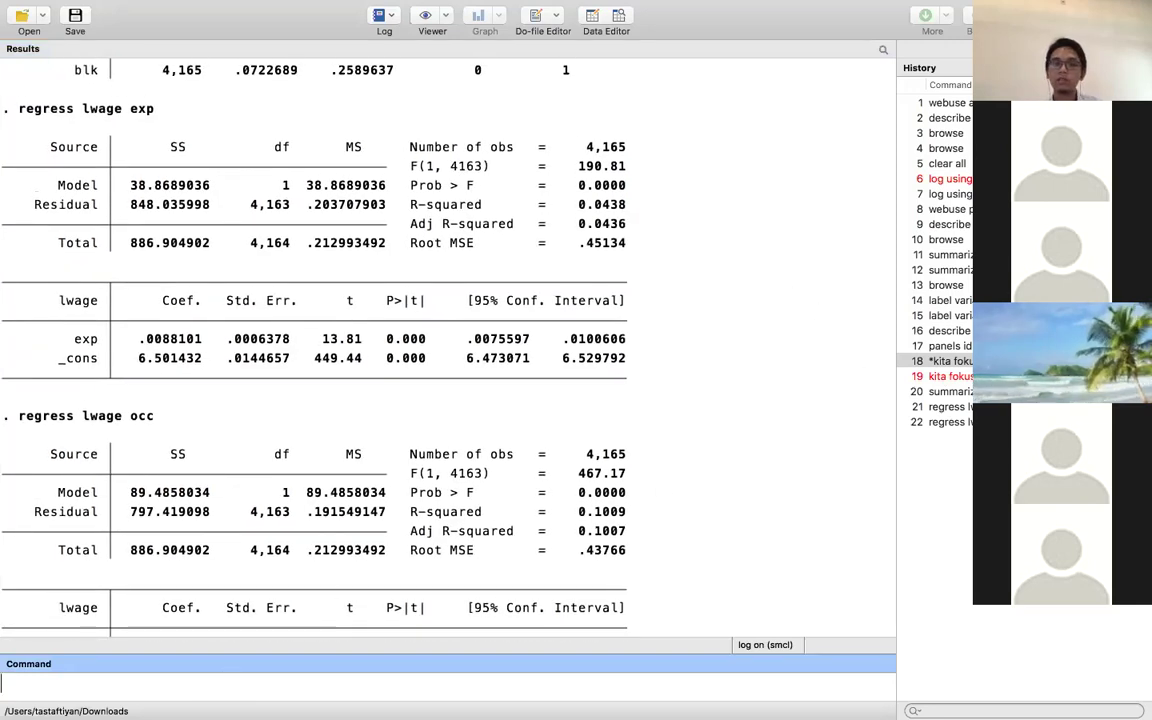
key("Up")
key("Up")
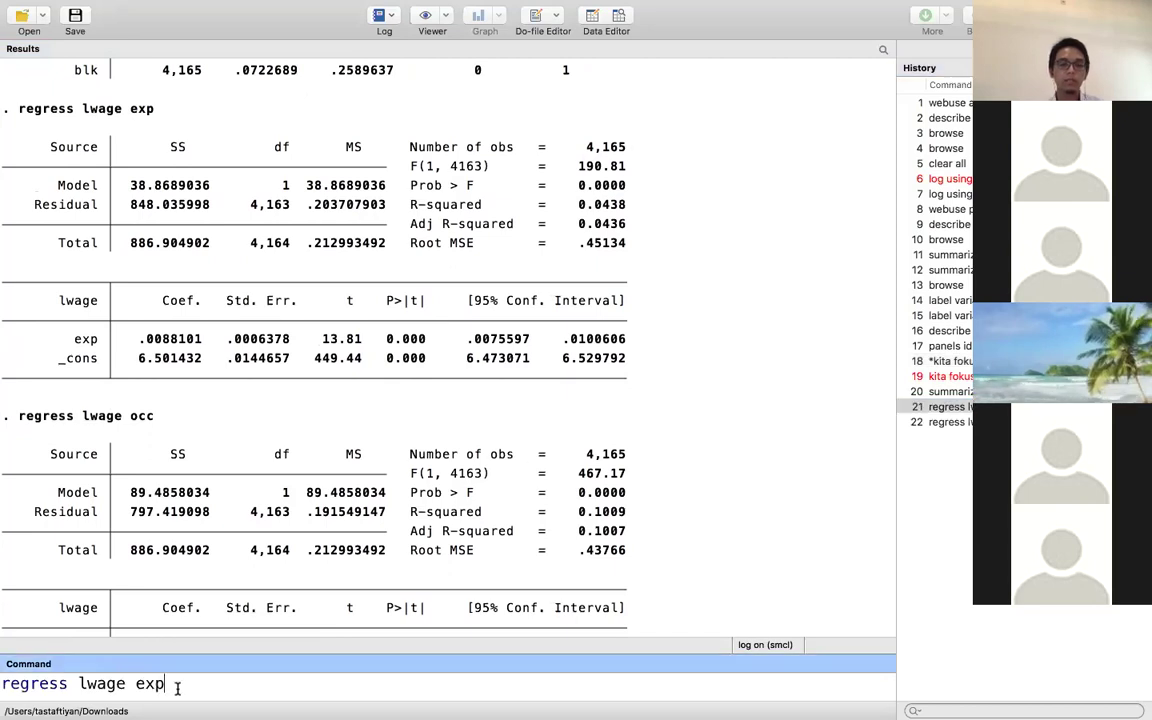
type("occ")
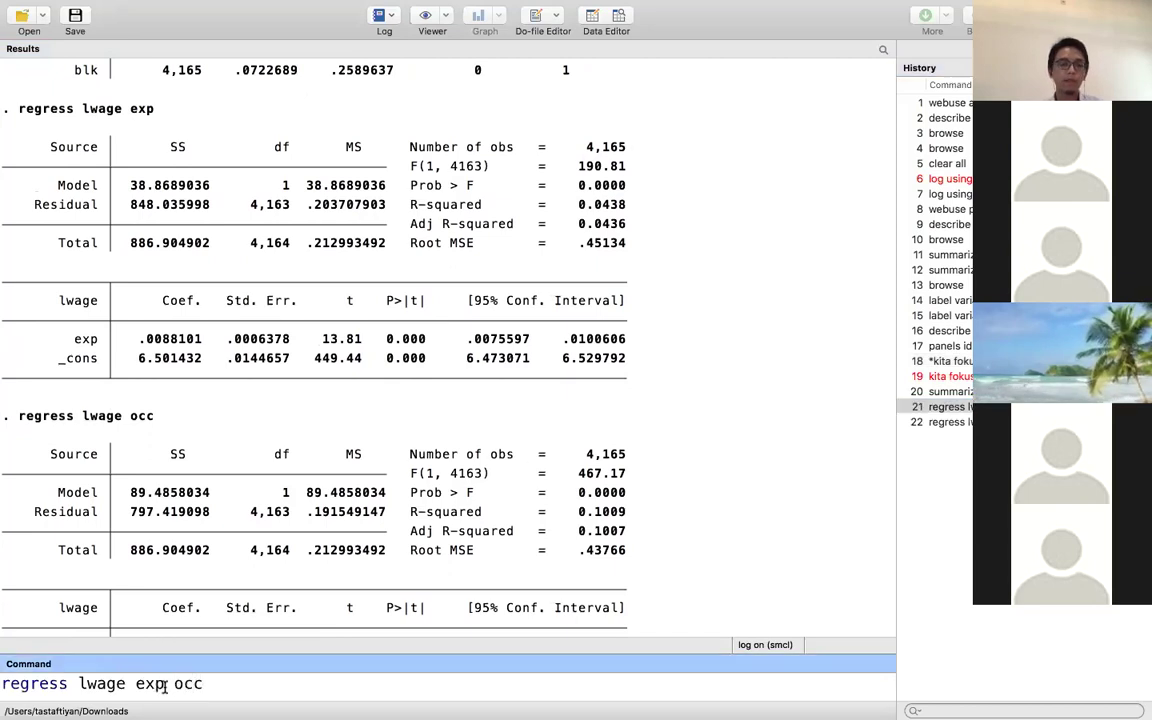
double_click(150, 684)
double_click(187, 684)
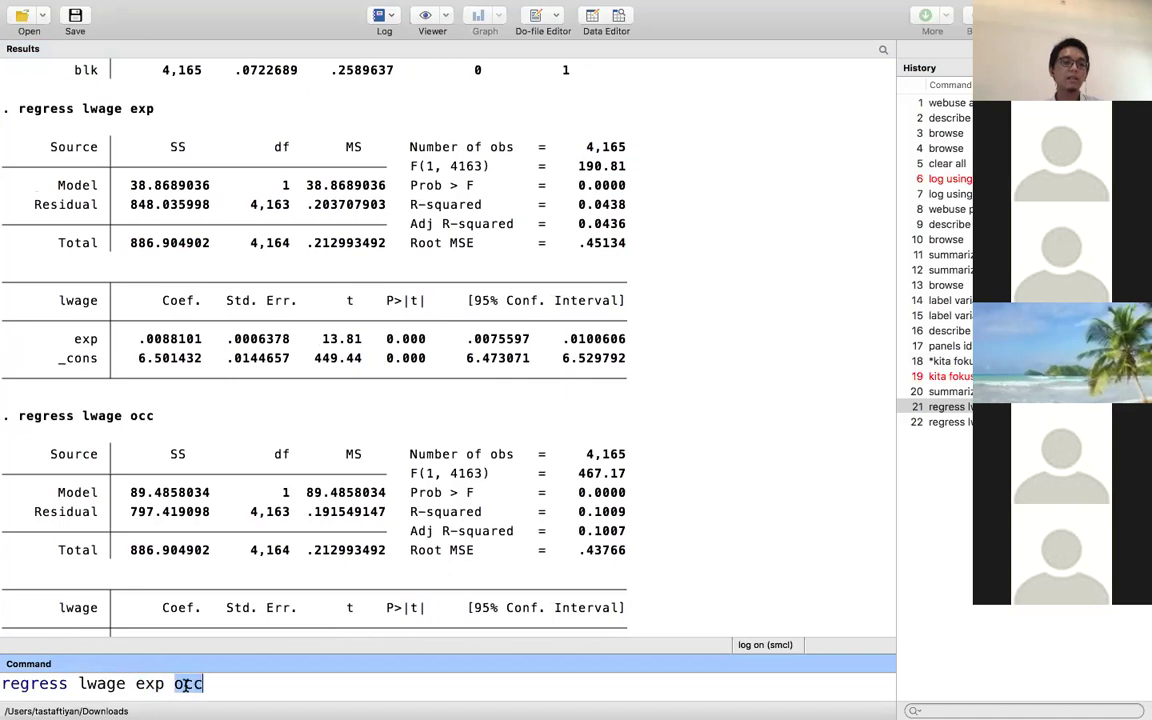
left_click(227, 680)
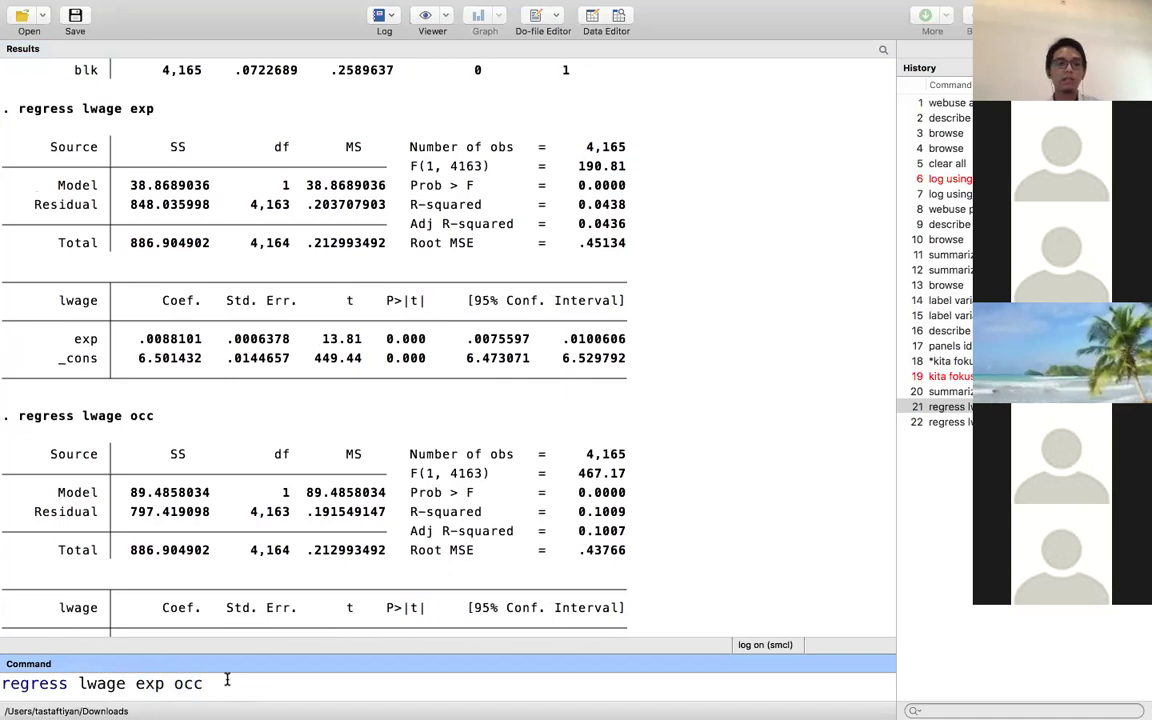
key("Return")
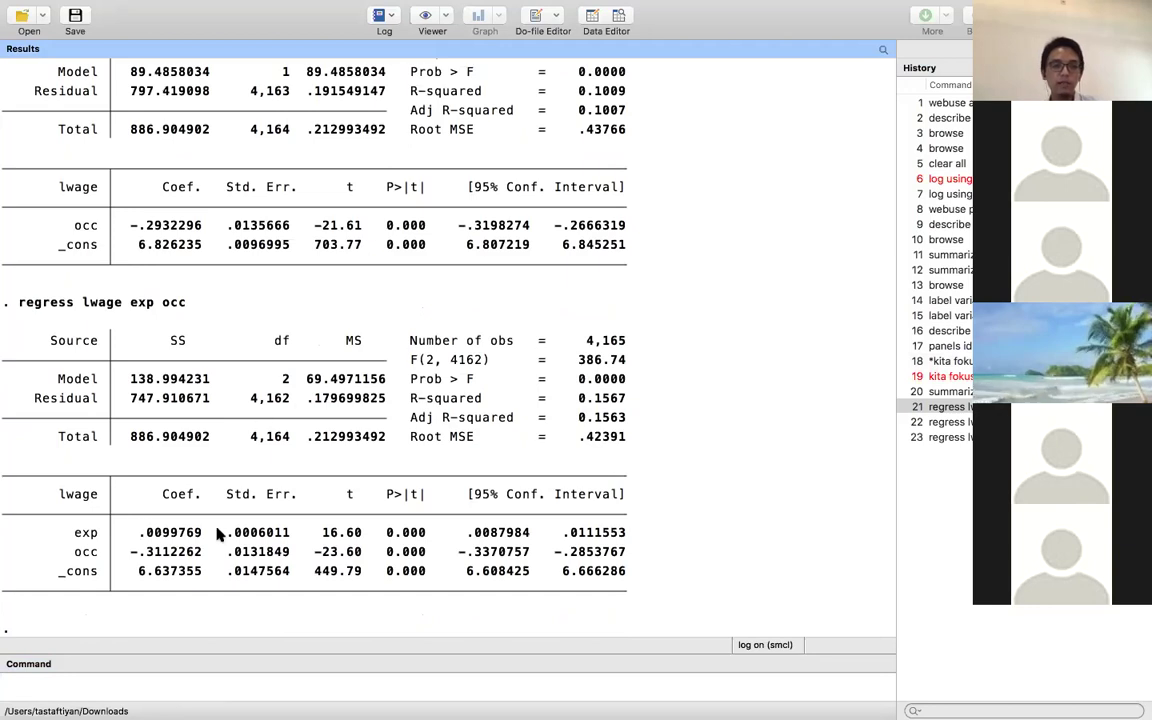
Examine the t statistics and p-values of exp and occ in the two-variable regression.
left_click_drag(72, 532, 97, 534)
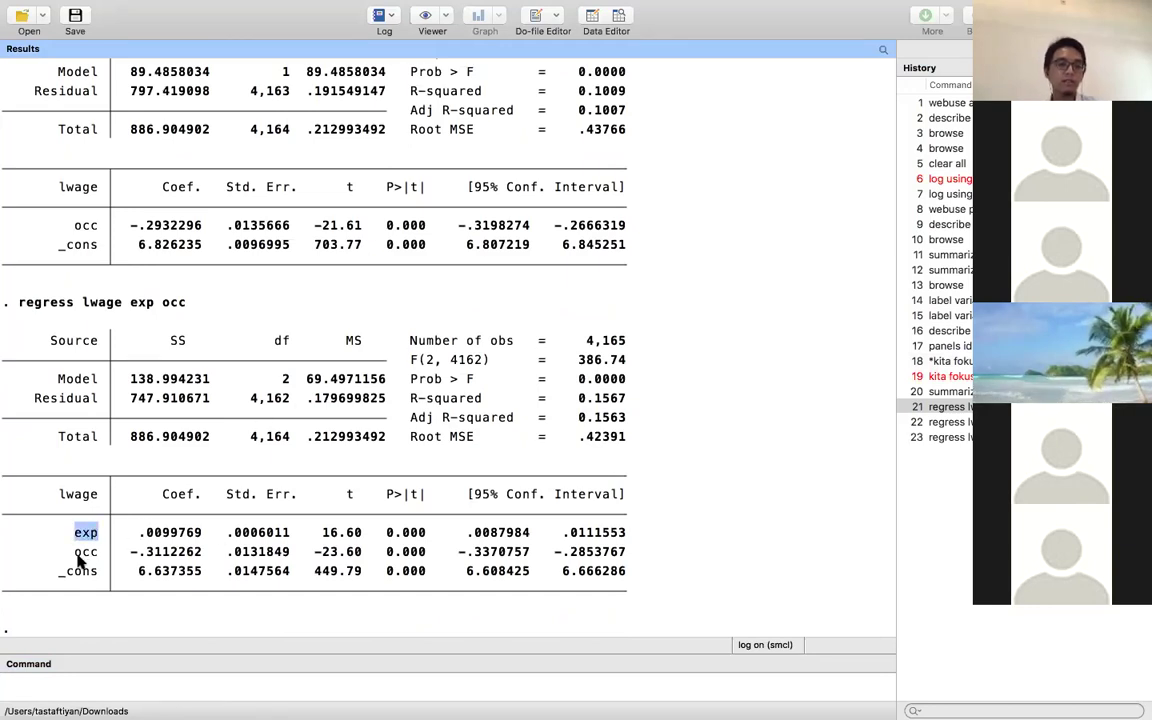
double_click(86, 552)
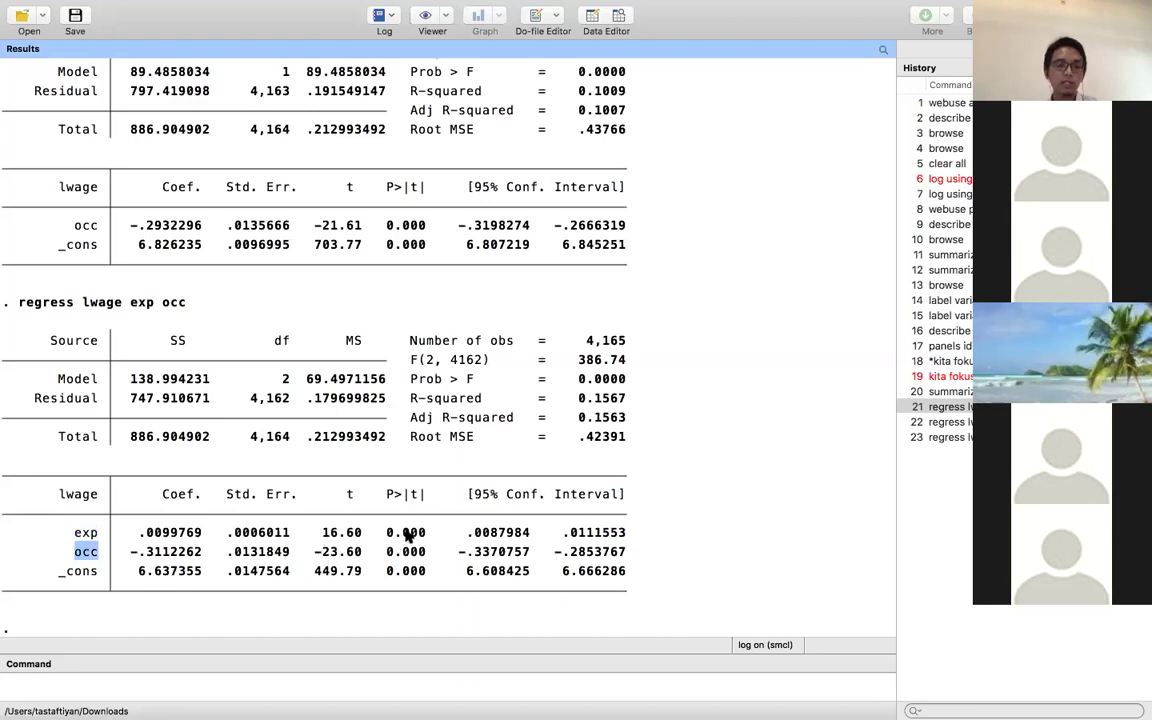
left_click_drag(421, 532, 421, 560)
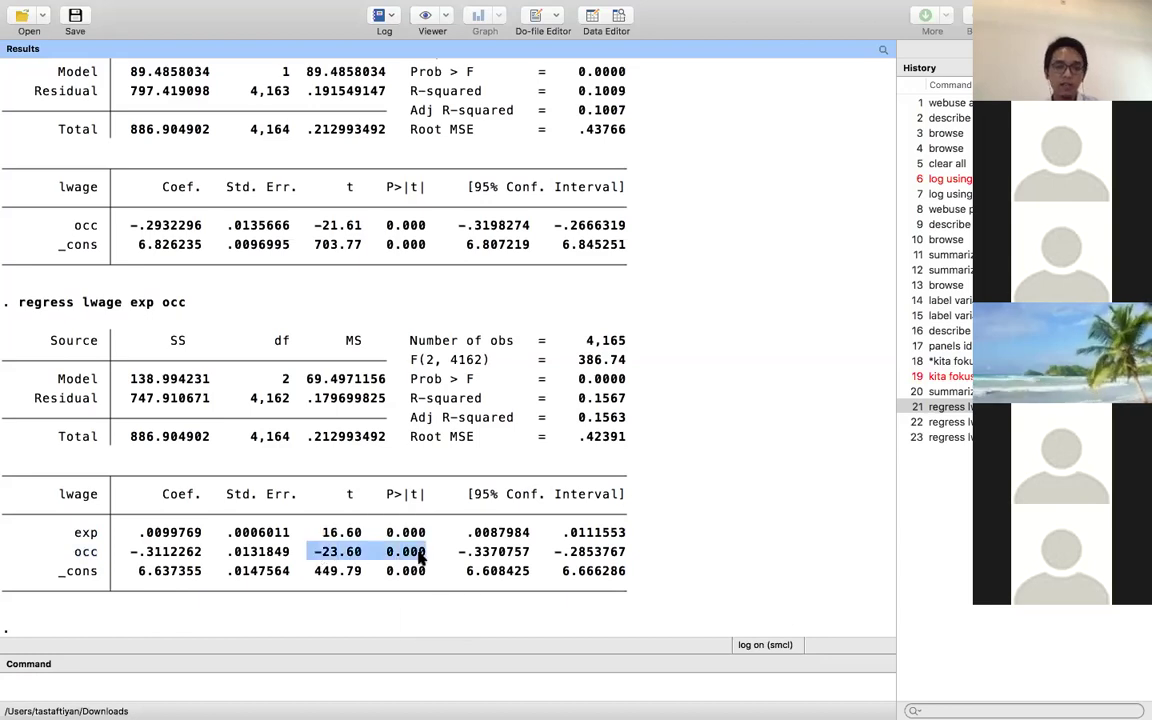
left_click(556, 447)
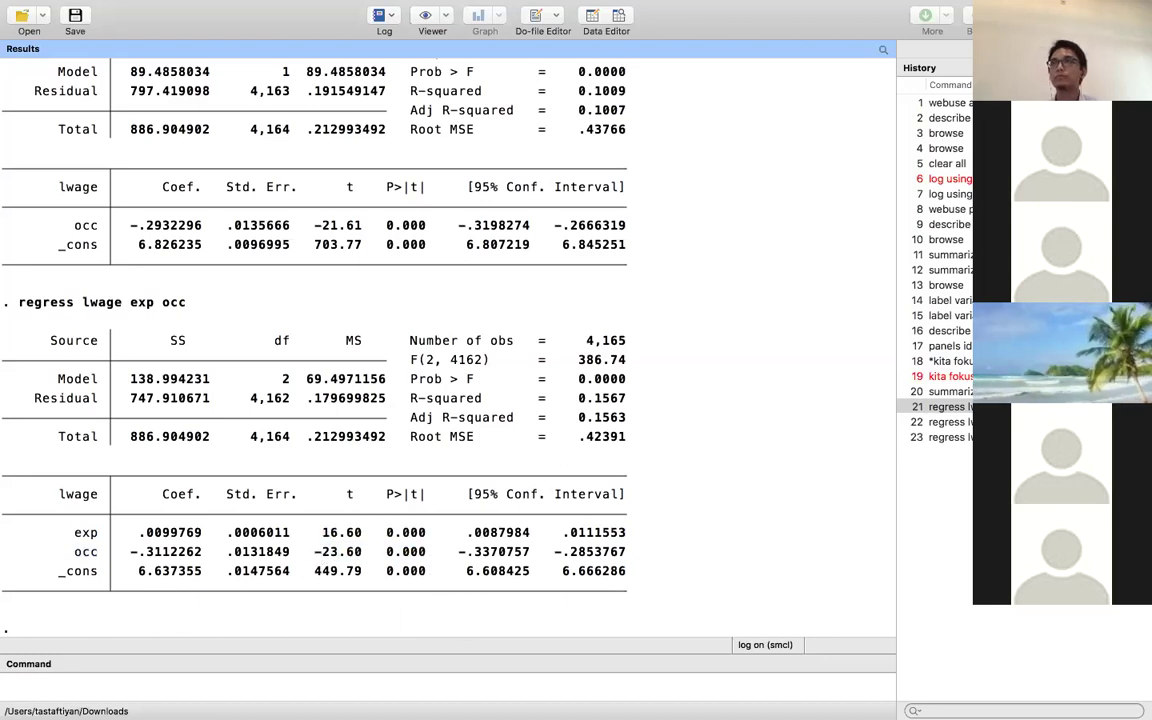
key("super+Tab")
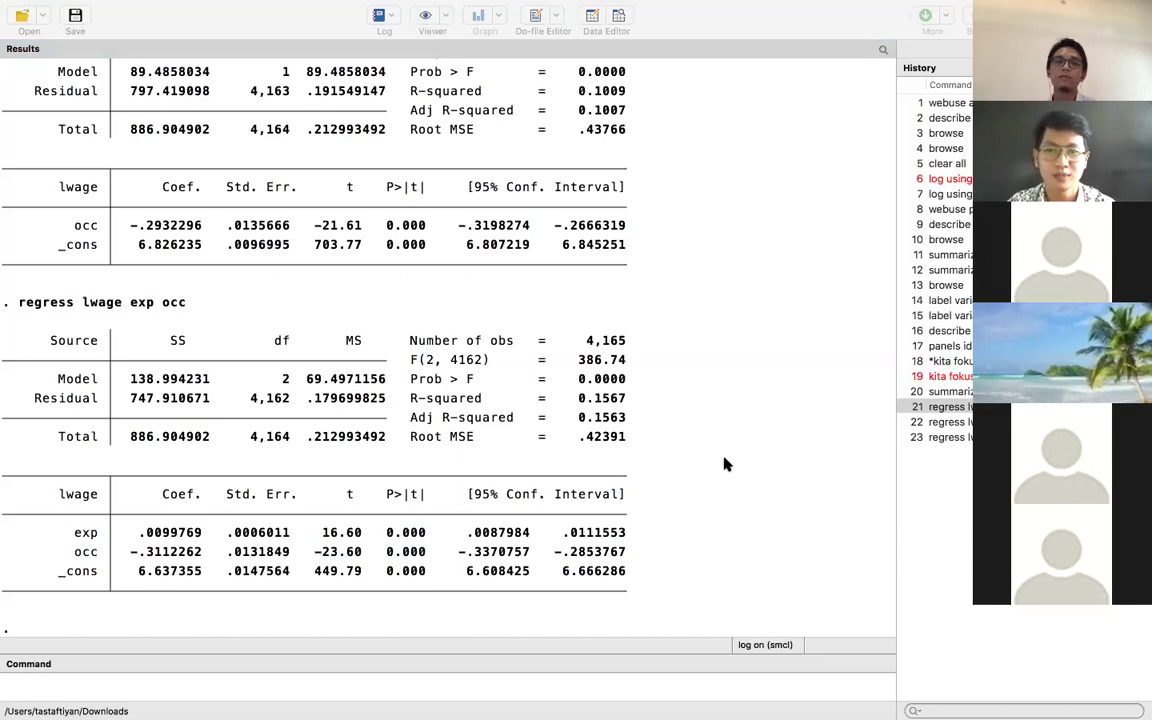
left_click(668, 422)
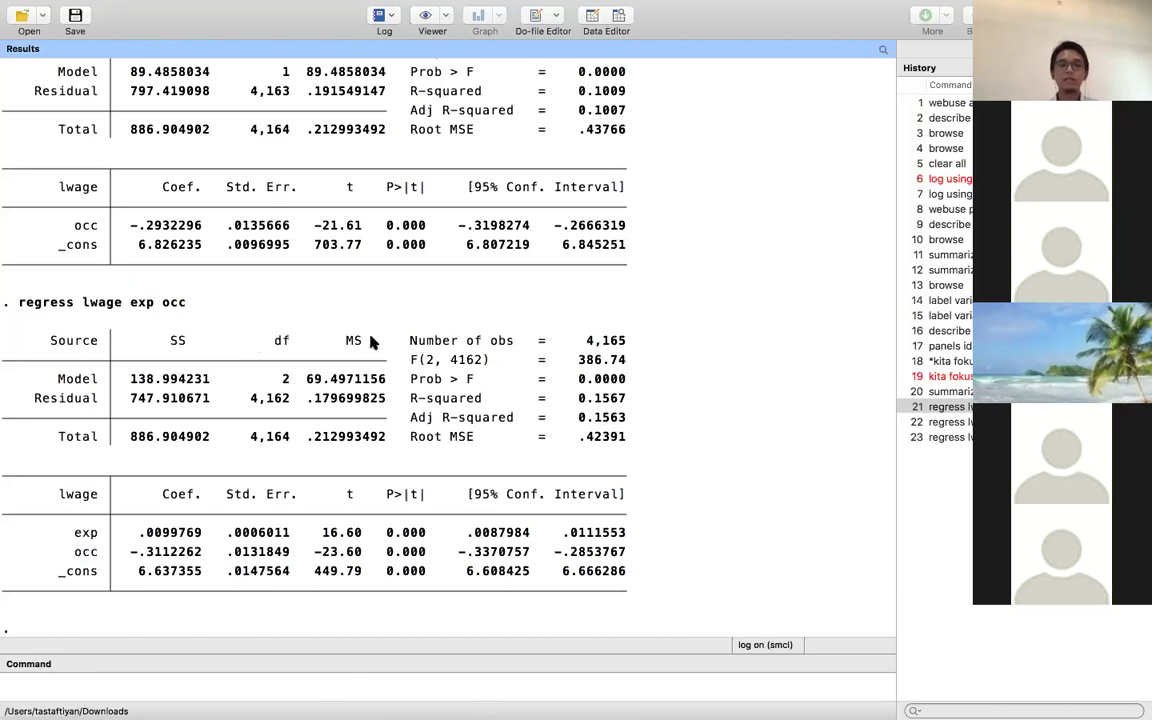
Review the single-variable regressions of lwage and examine the R-squared of the regression on exp and occ.
scroll(370, 300, "up", 5)
scroll(548, 300, "up", 1)
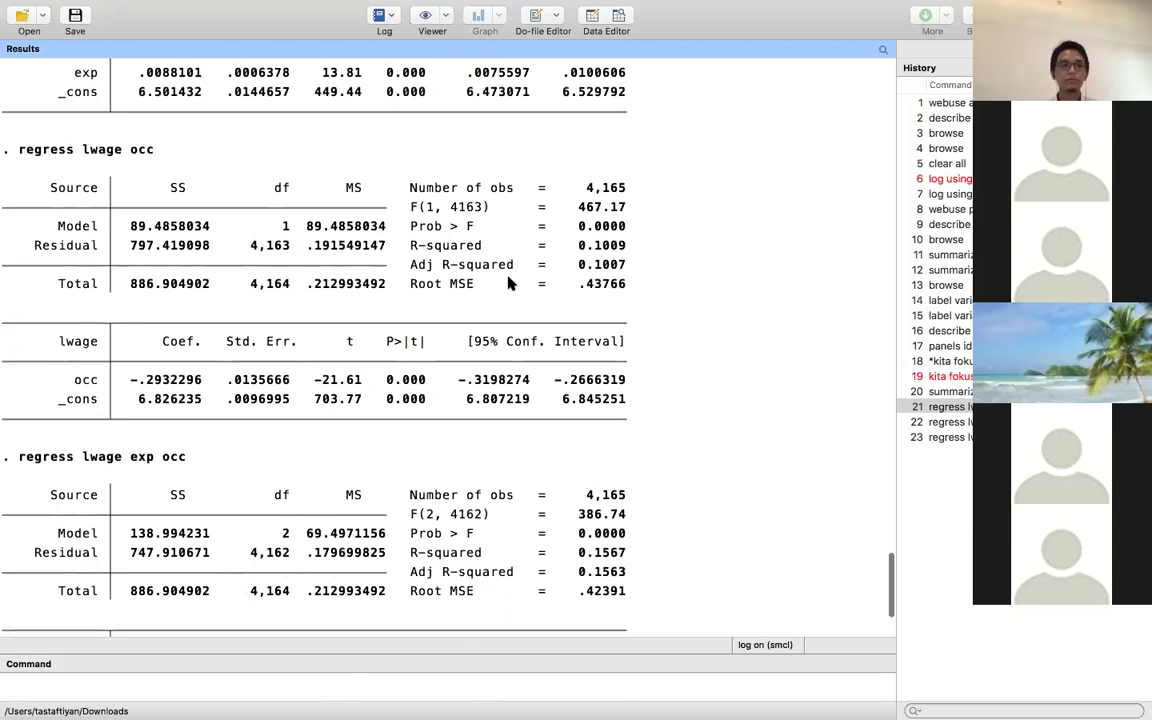
scroll(507, 284, "up", 10)
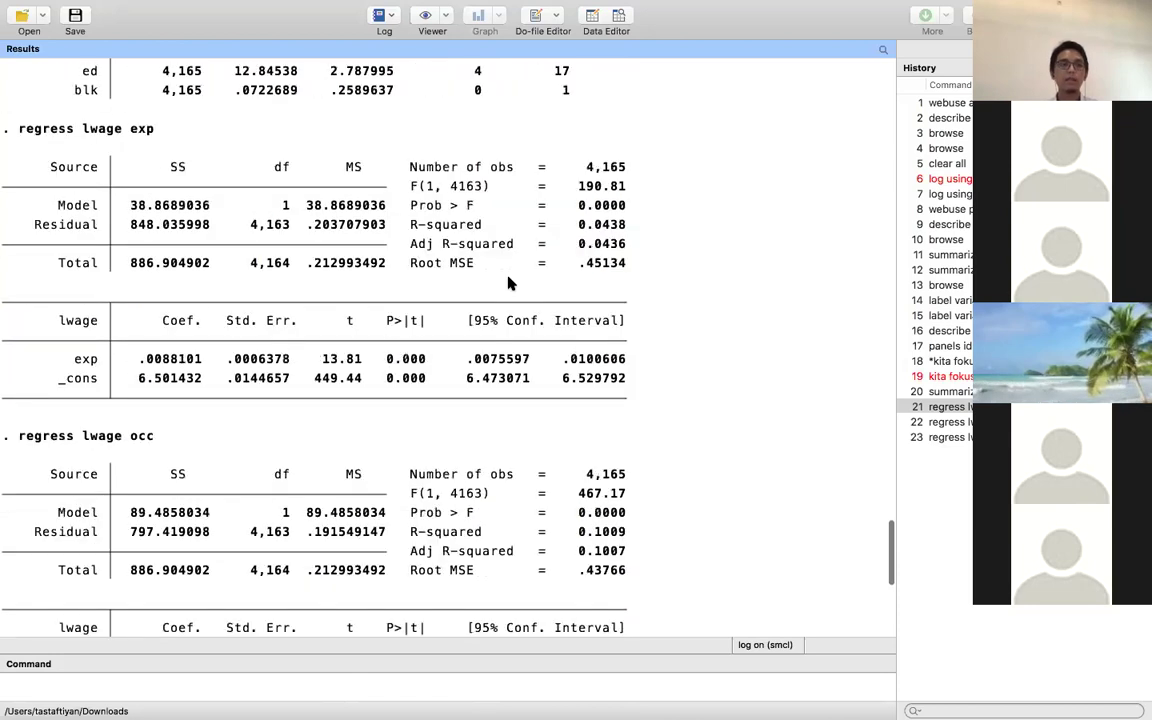
scroll(507, 284, "down", 6)
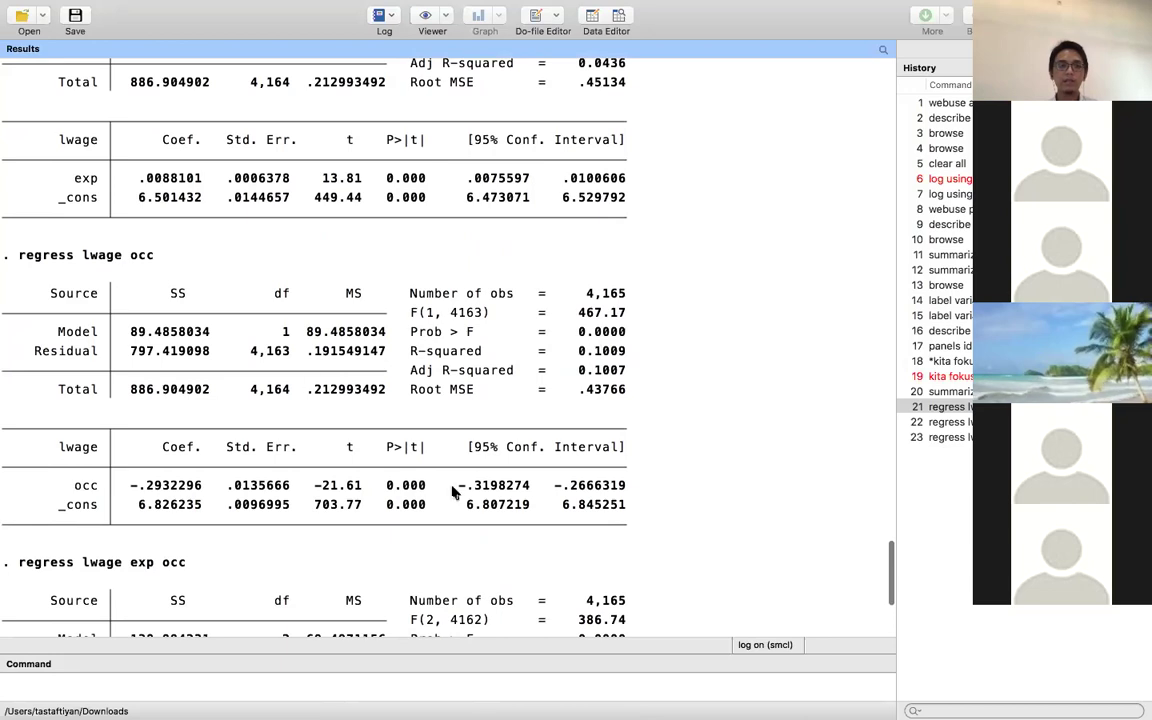
scroll(453, 492, "down", 8)
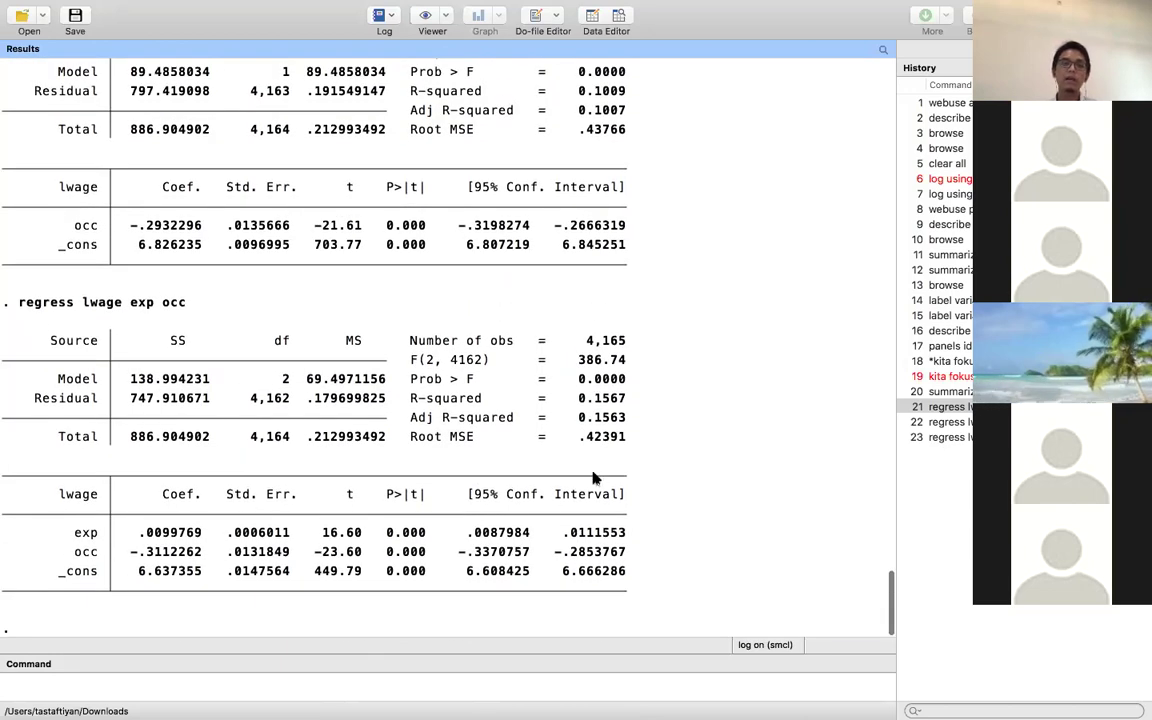
double_click(592, 398)
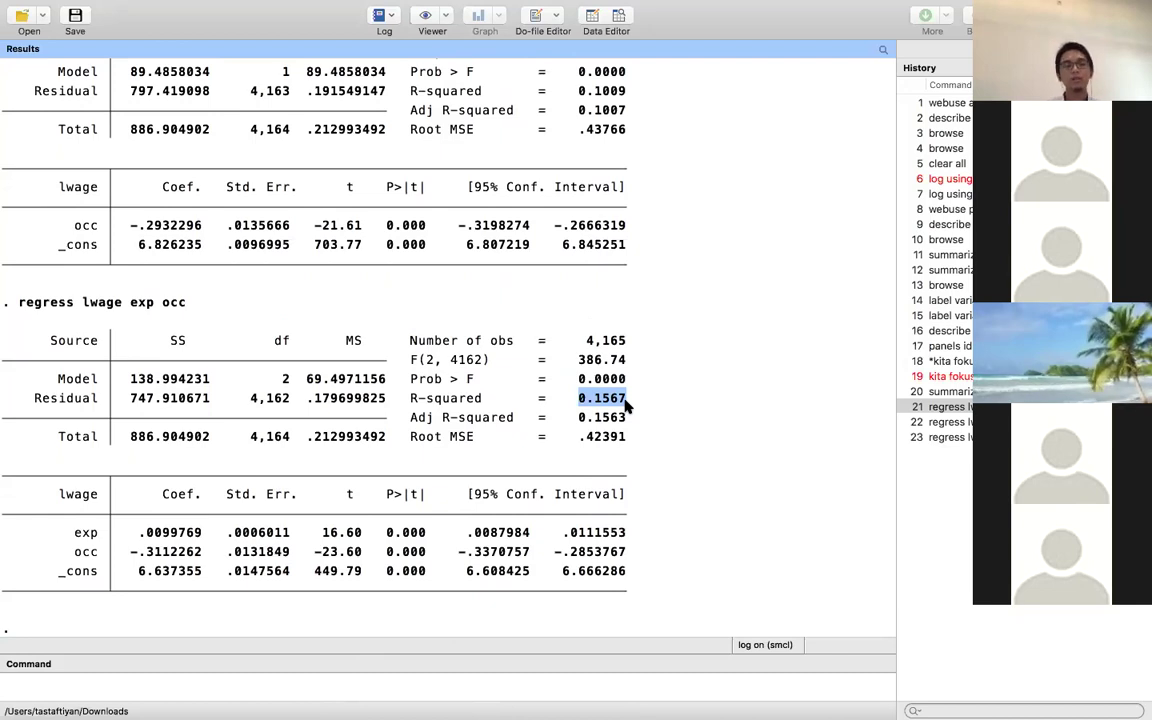
left_click(635, 391)
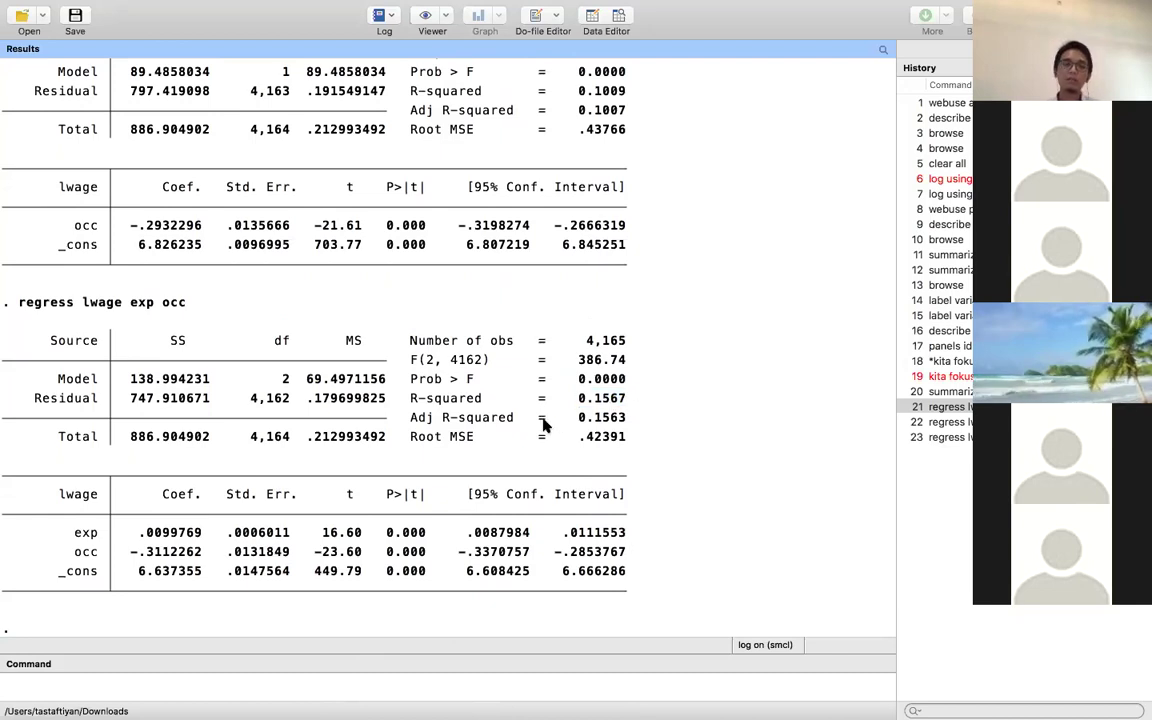
Compare the R-squared of the regression of lwage on exp alone with that of the regression on exp and occ.
scroll(655, 289, "up", 5)
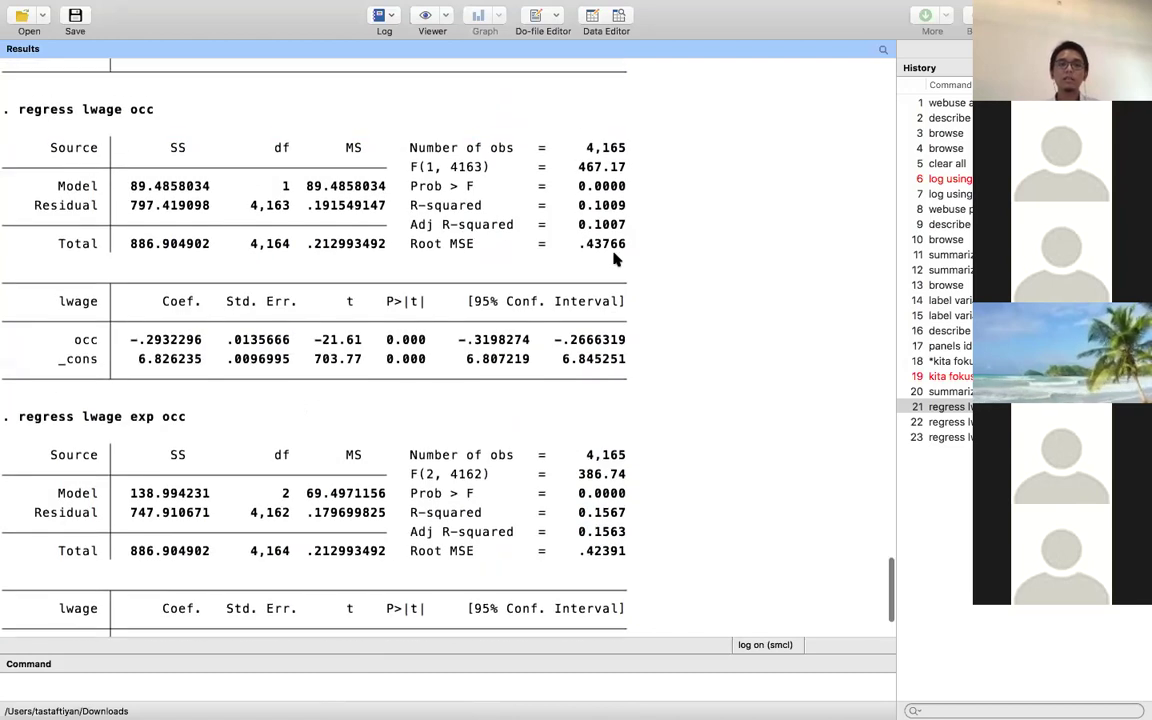
scroll(581, 185, "up", 7)
left_click_drag(579, 183, 620, 187)
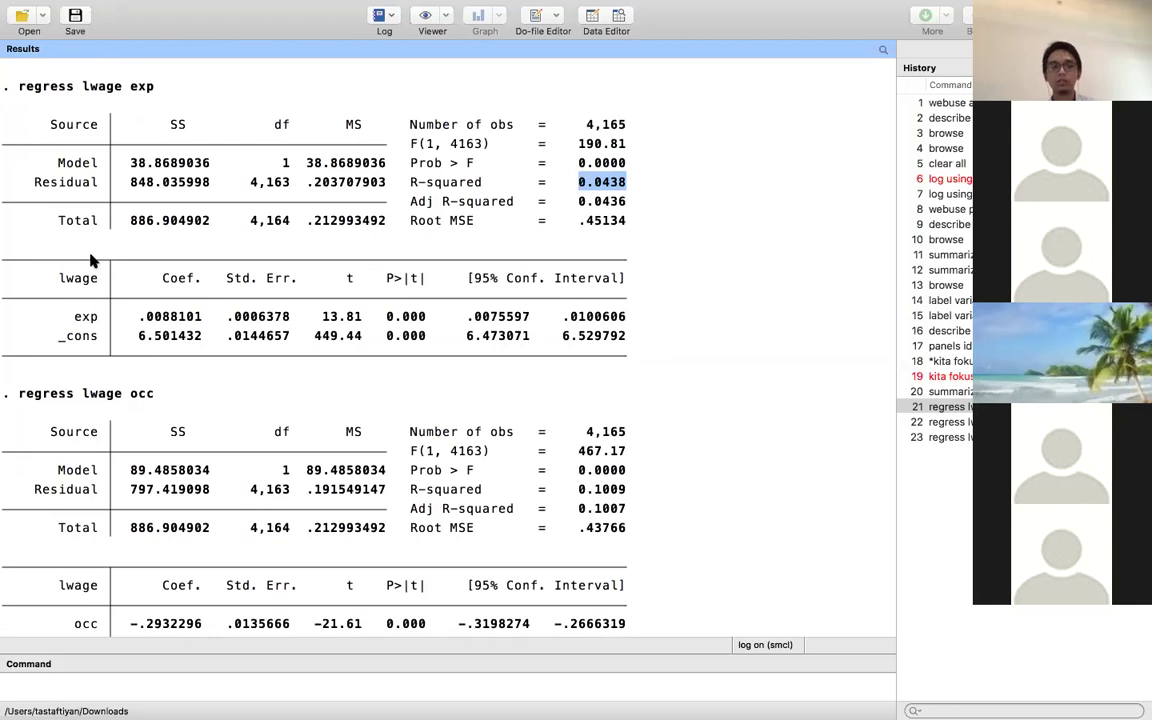
scroll(90, 260, "down", 5)
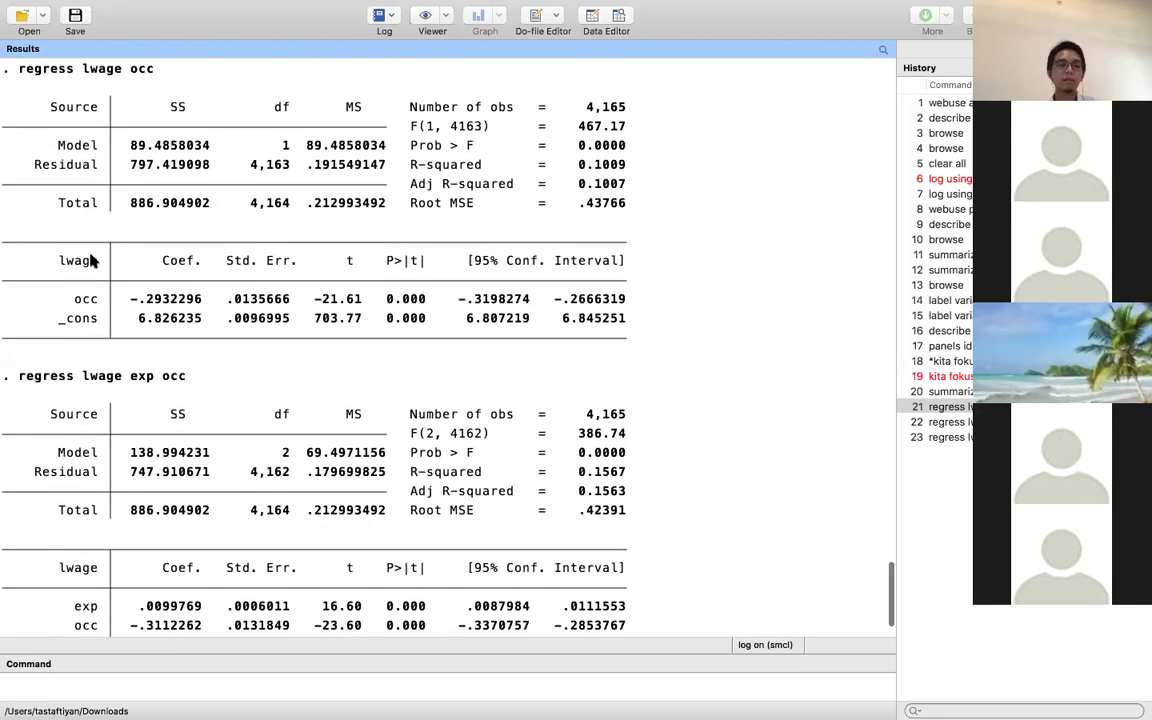
scroll(95, 270, "down", 1)
left_click_drag(162, 302, 180, 302)
left_click(580, 400)
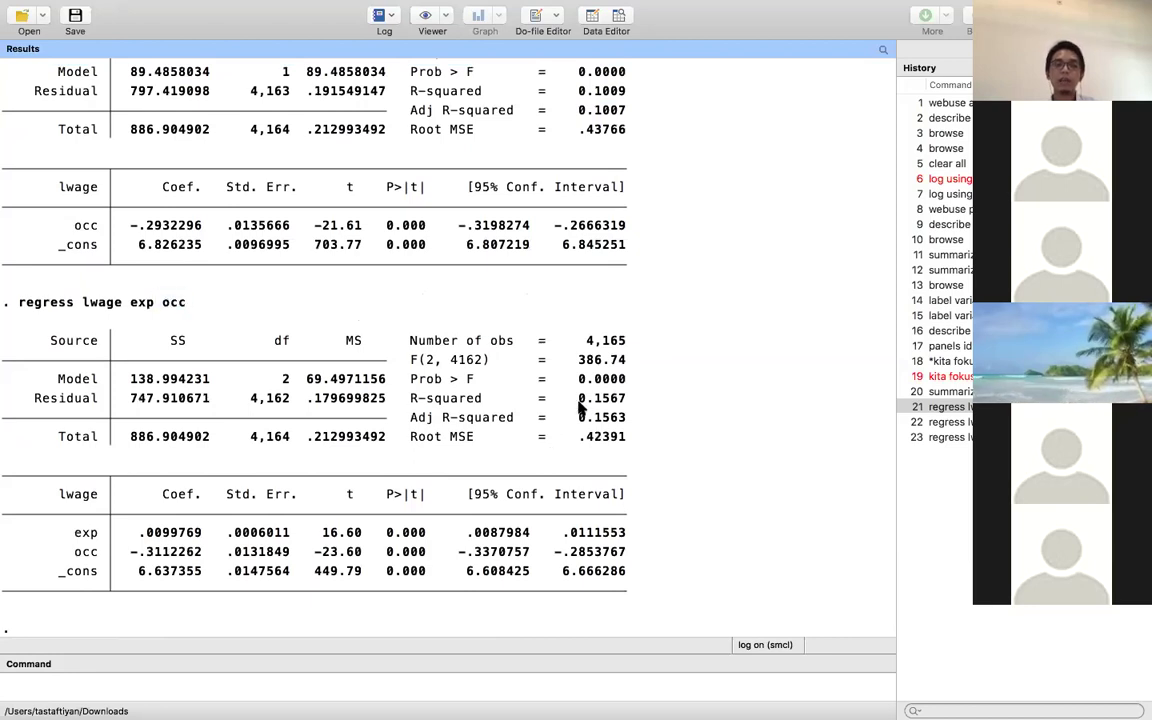
left_click_drag(581, 402, 628, 404)
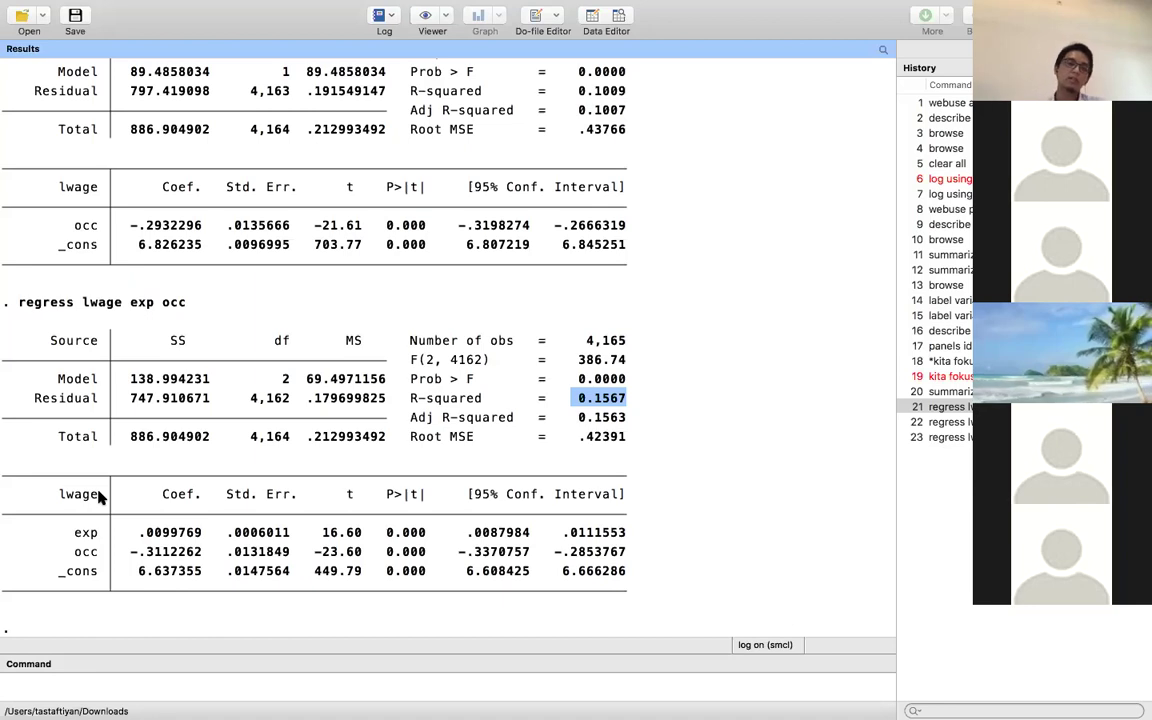
Record the comment "*model yang bagus adalah model yang parsimonius" in the session log.
left_click(96, 684)
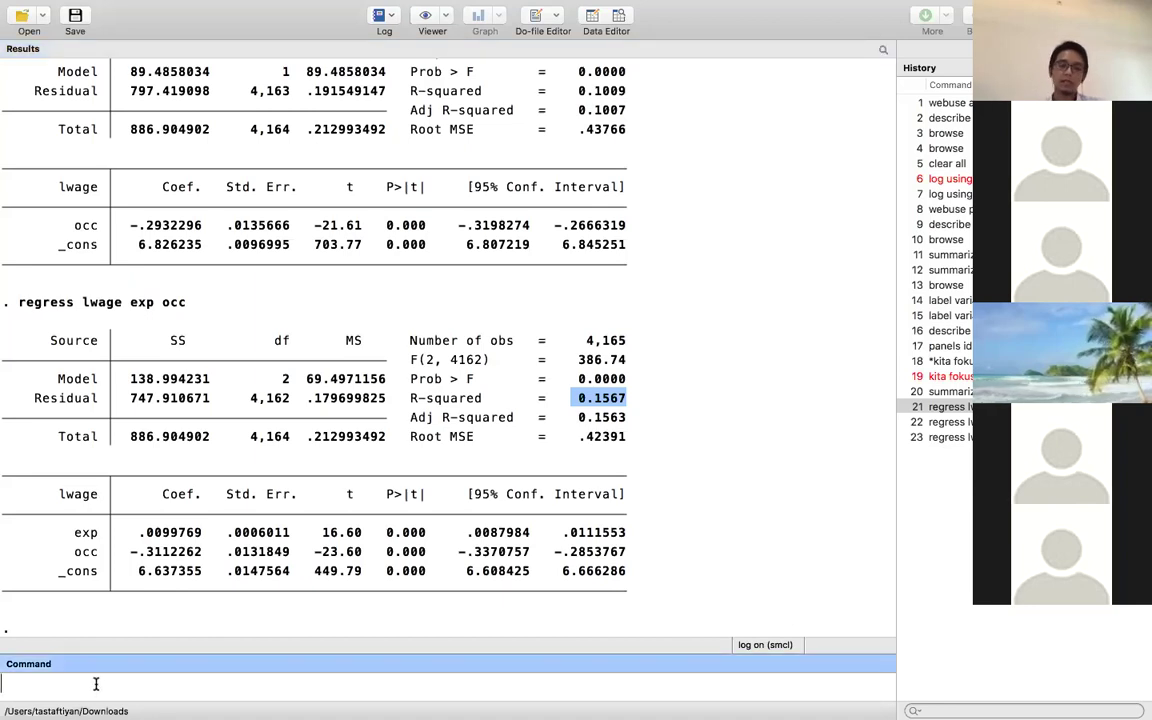
type("*model ")
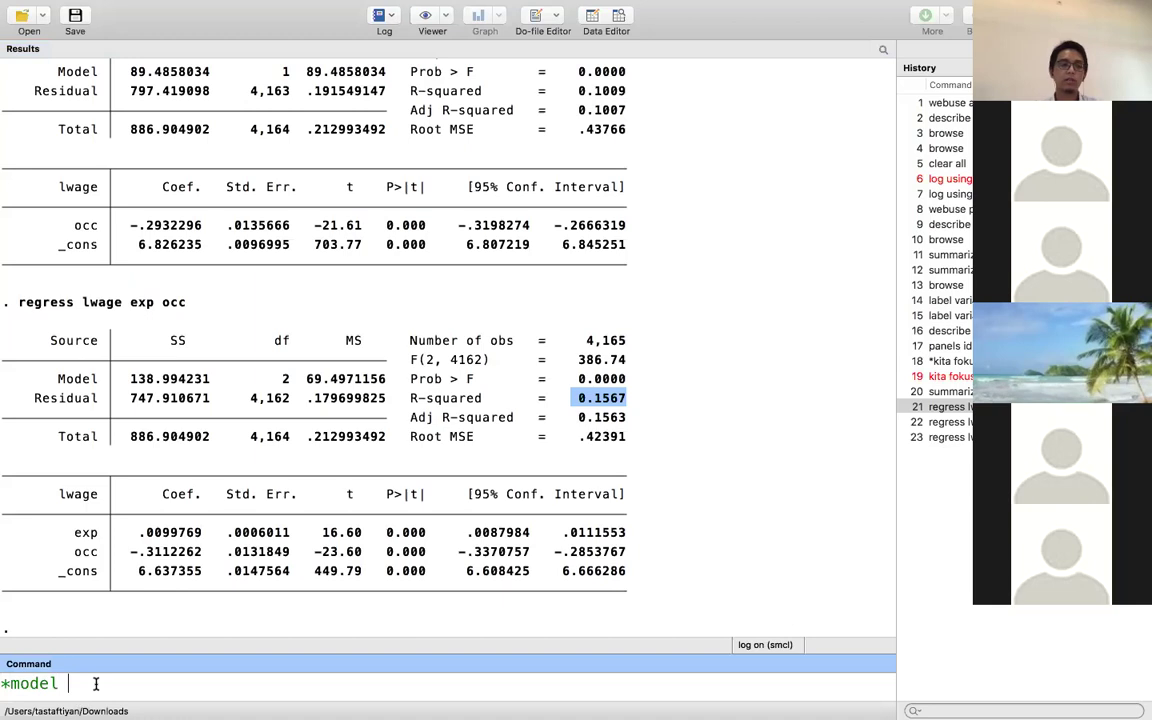
type("yang bagus adalah model yan")
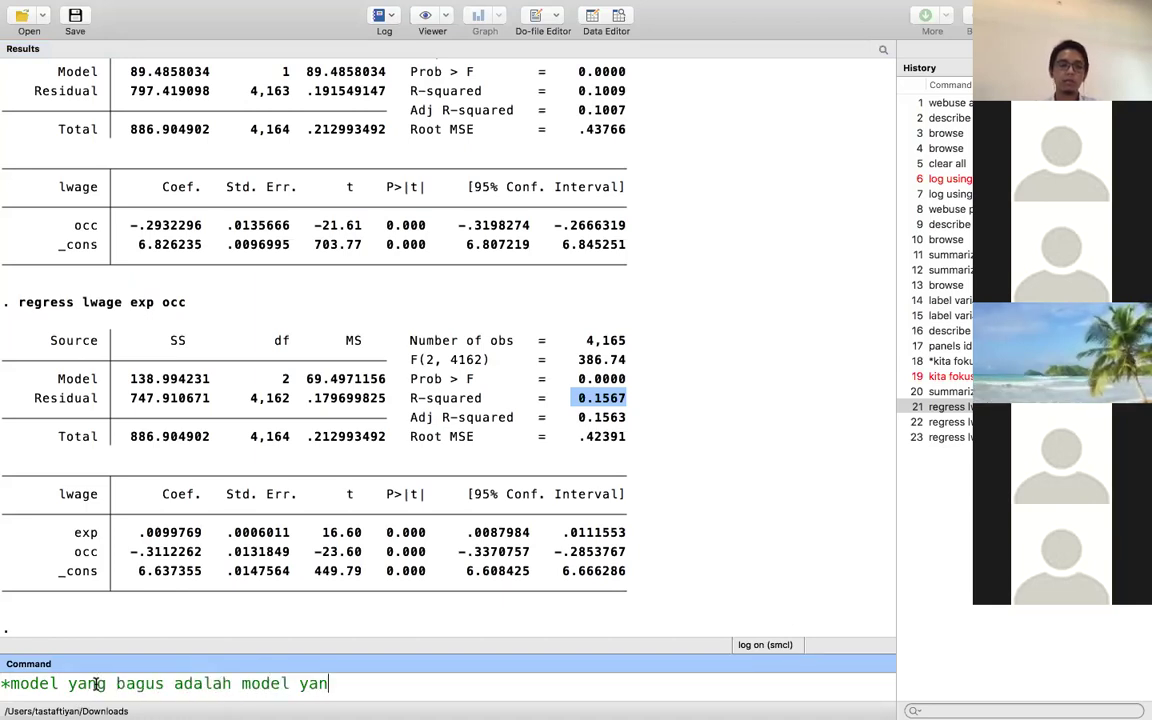
type("g parsimonius")
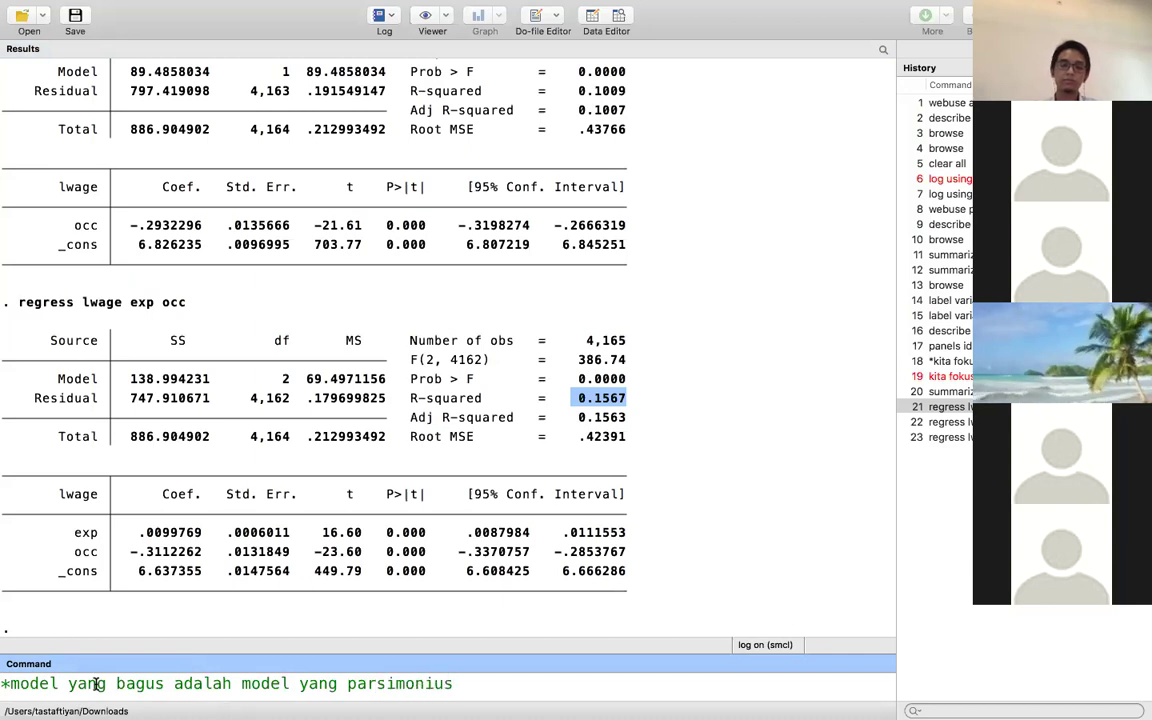
key("Return")
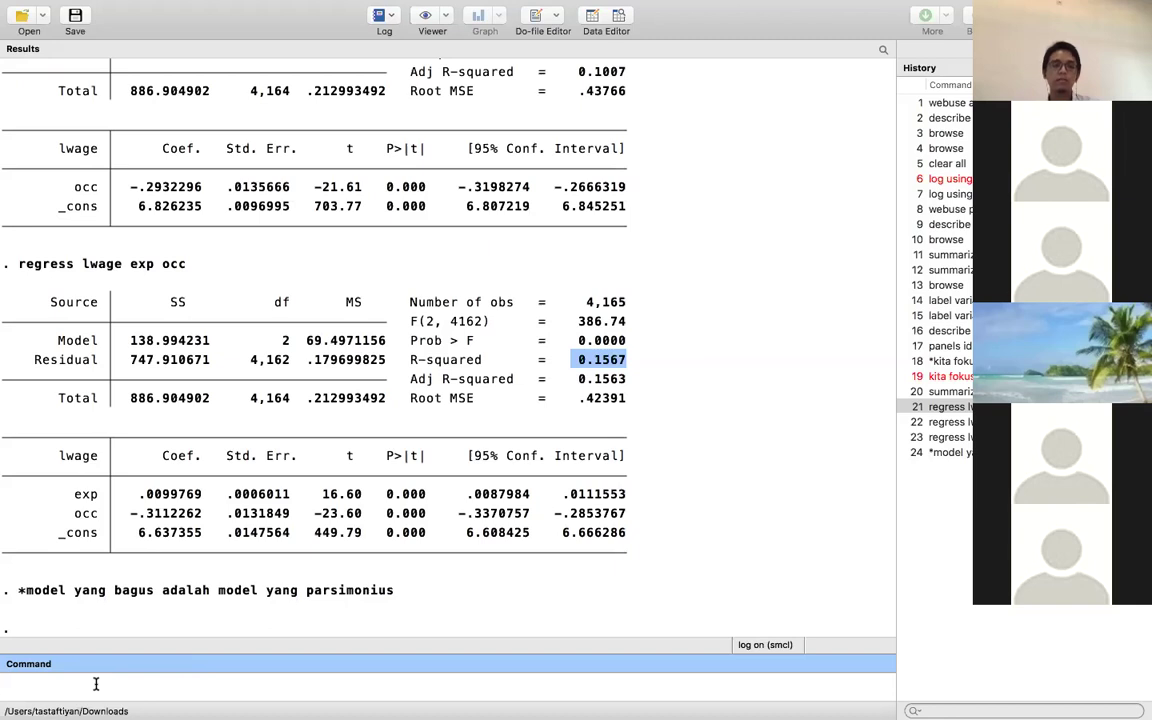
Add a second comment defining the term, "*parsimonius = concise*".
type("*")
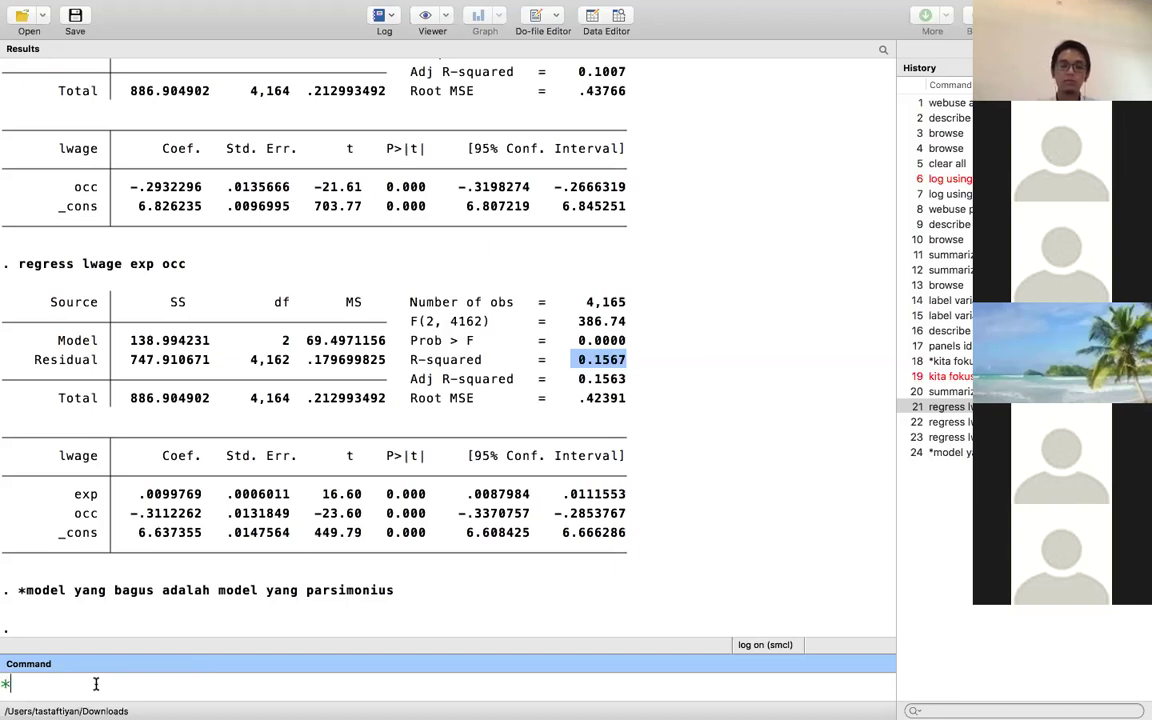
type("parsim")
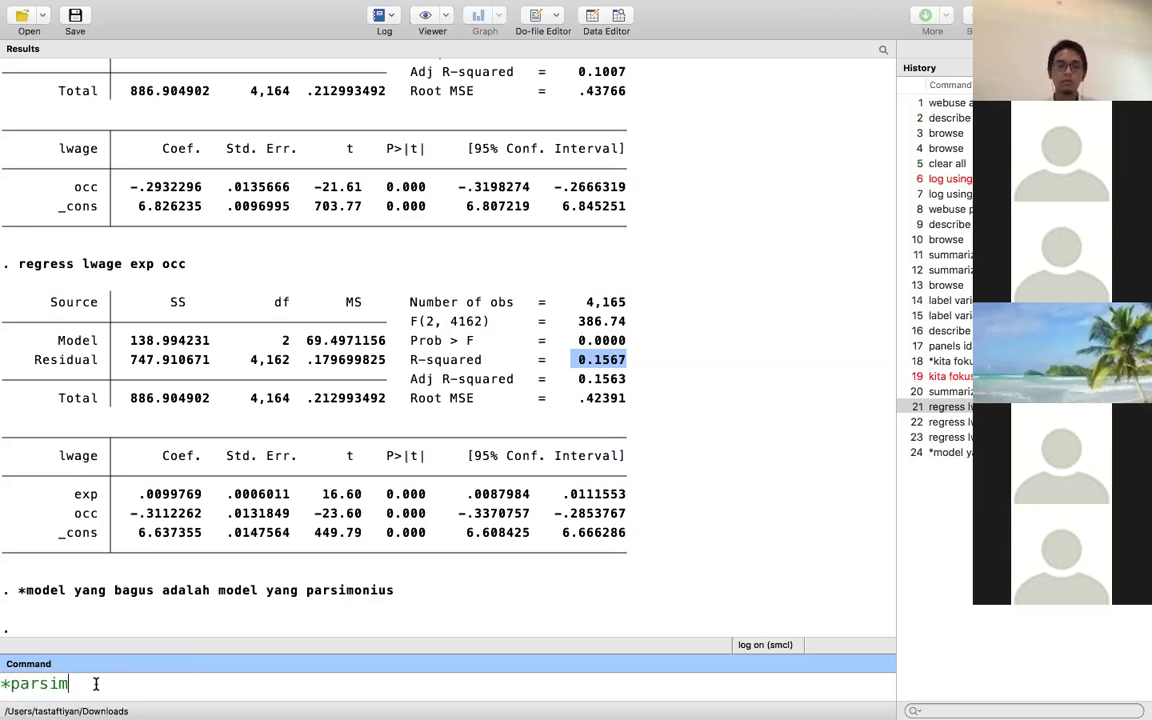
type("onius = c")
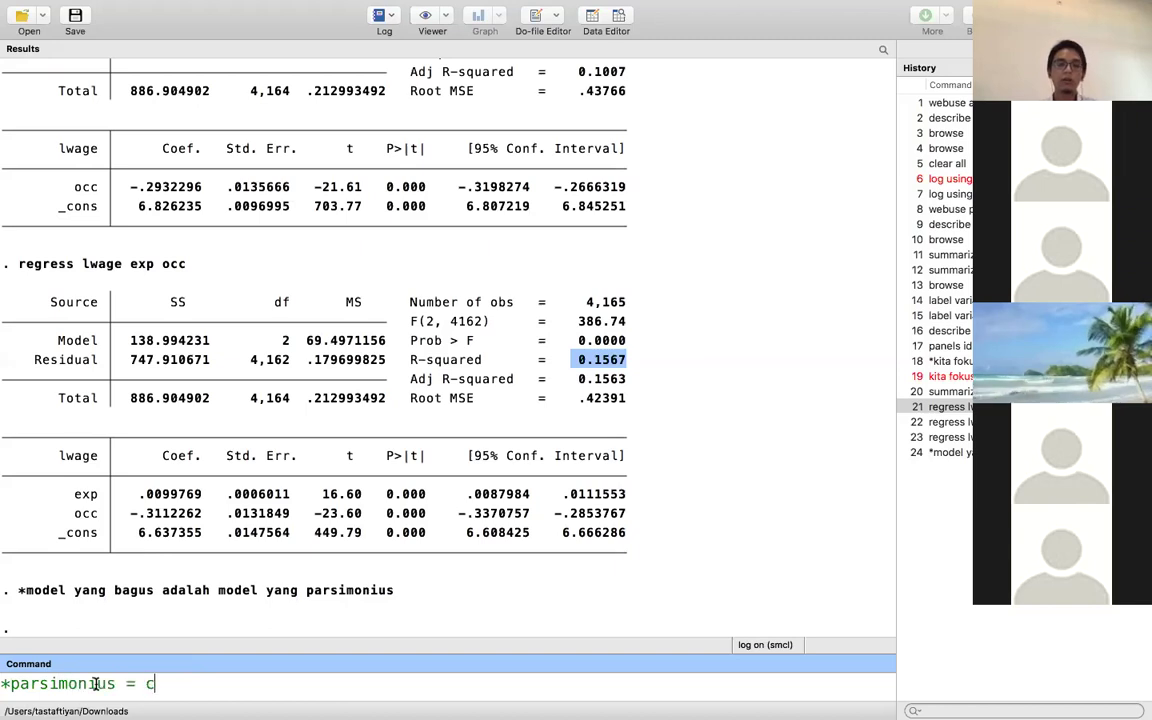
type("oncise*")
key("Return")
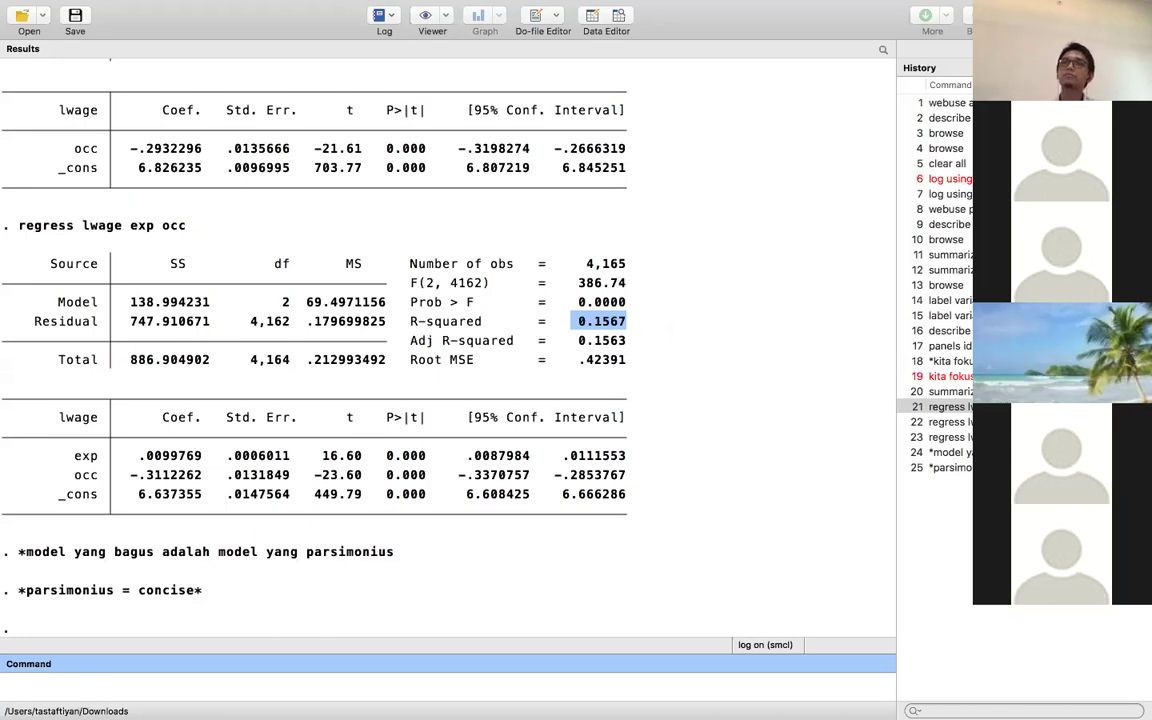
left_click(601, 321)
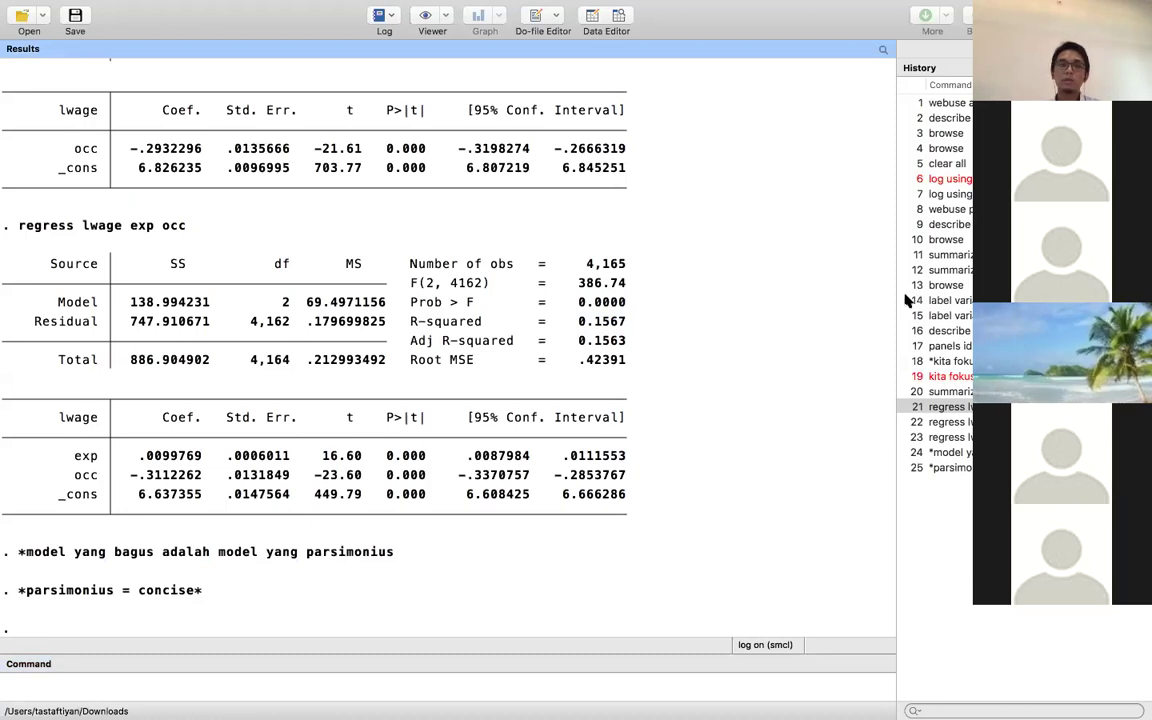
Reuse the variable list from the summarize command to regress lwage on exp, wks, occ, ms, fem, ed and blk.
left_click(116, 685)
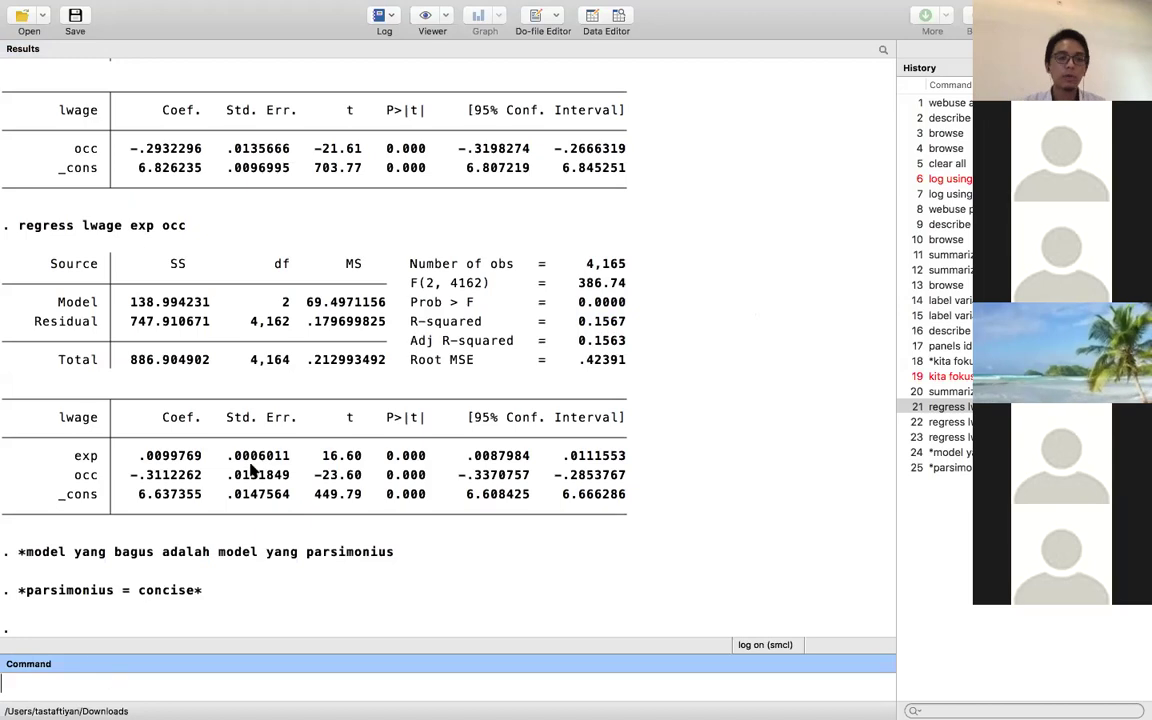
scroll(340, 355, "up", 5)
scroll(340, 355, "up", 5)
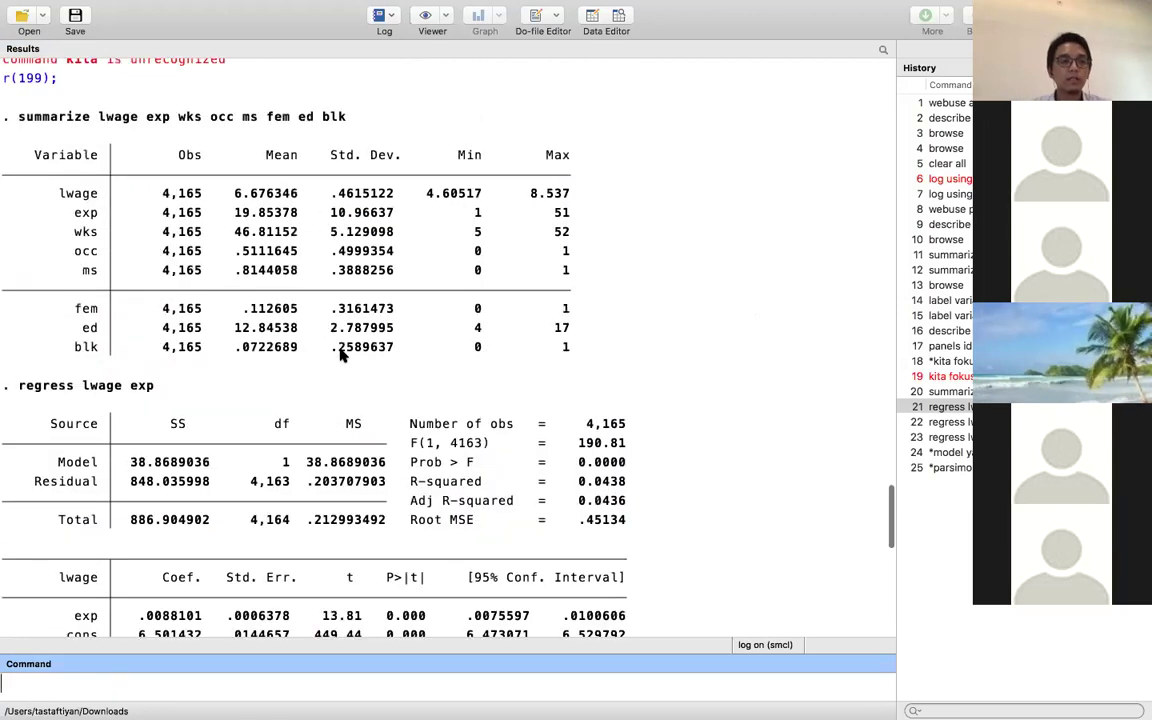
scroll(340, 355, "up", 2)
left_click_drag(98, 290, 146, 681)
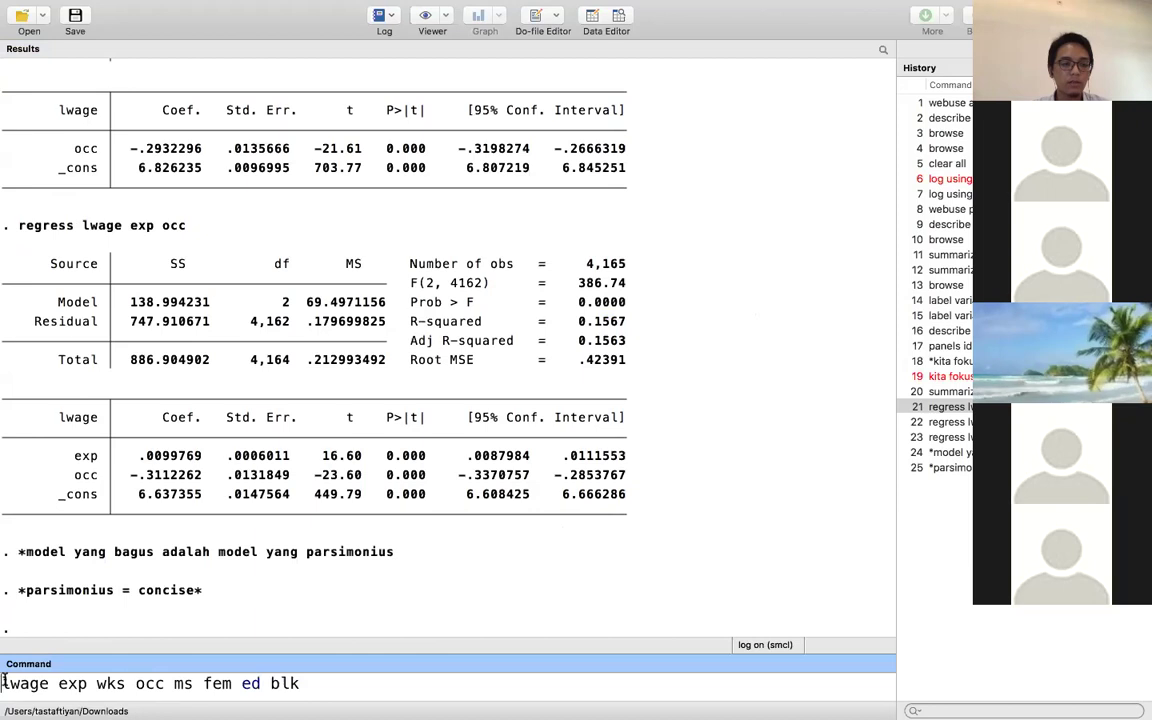
type("regress")
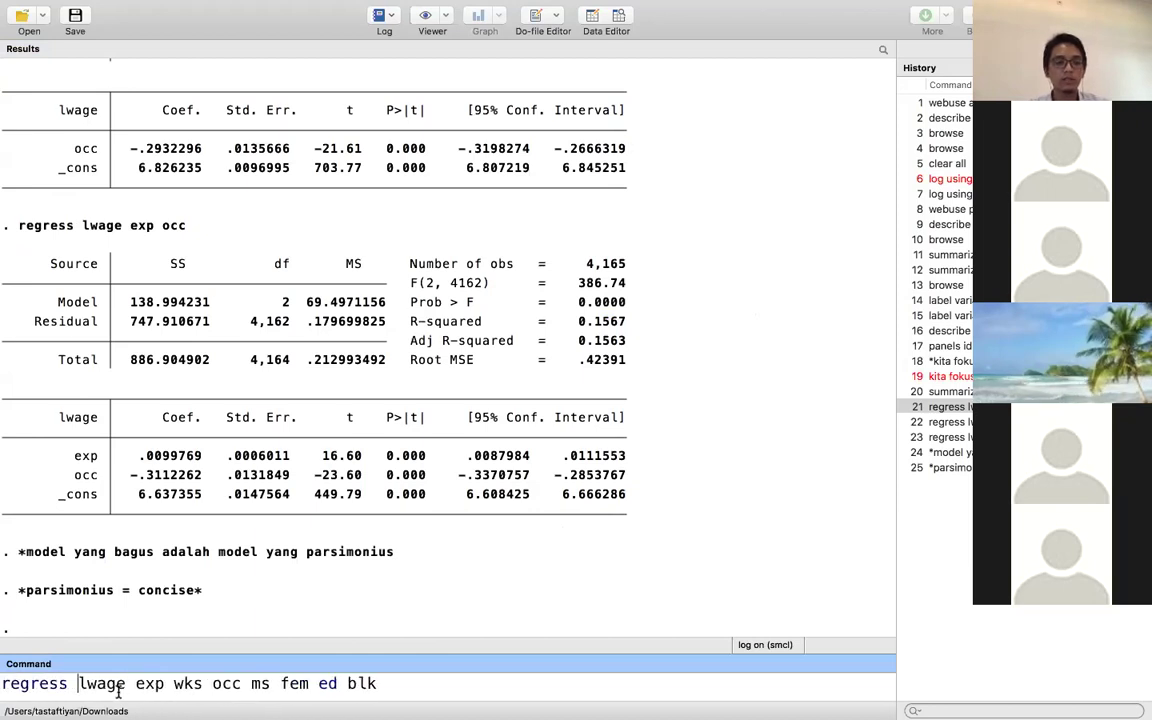
key("Return")
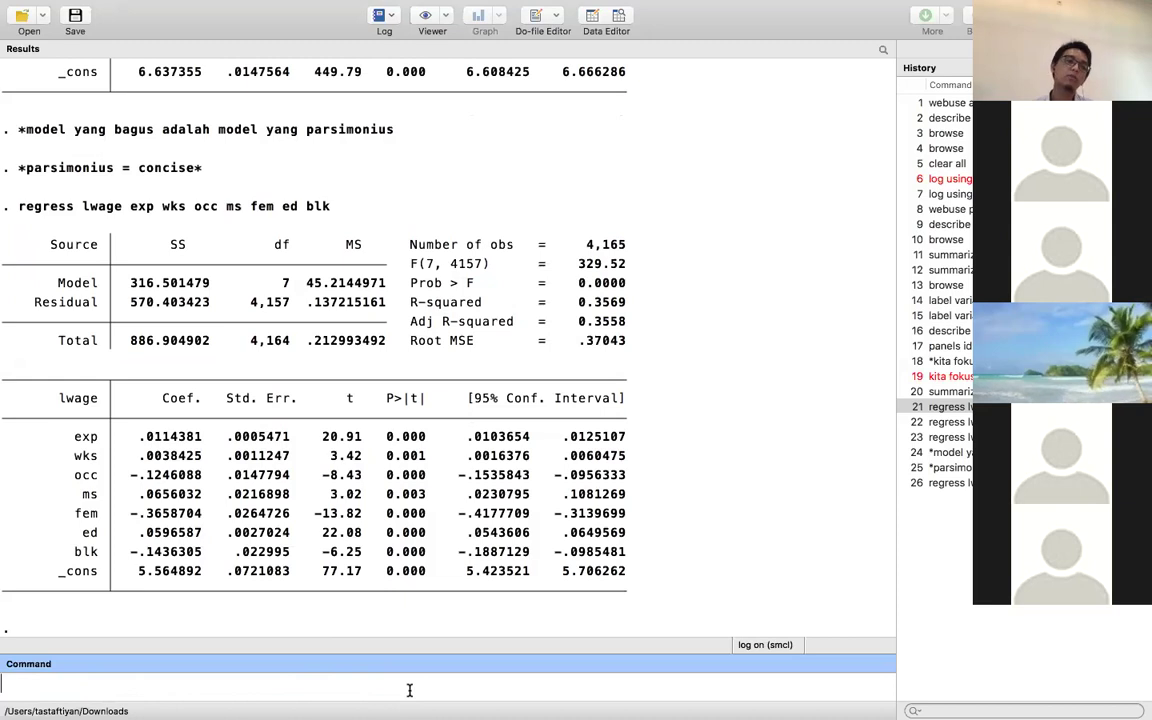
Examine the coefficient and p-value of exp in the seven-variable regression of lwage.
double_click(76, 437)
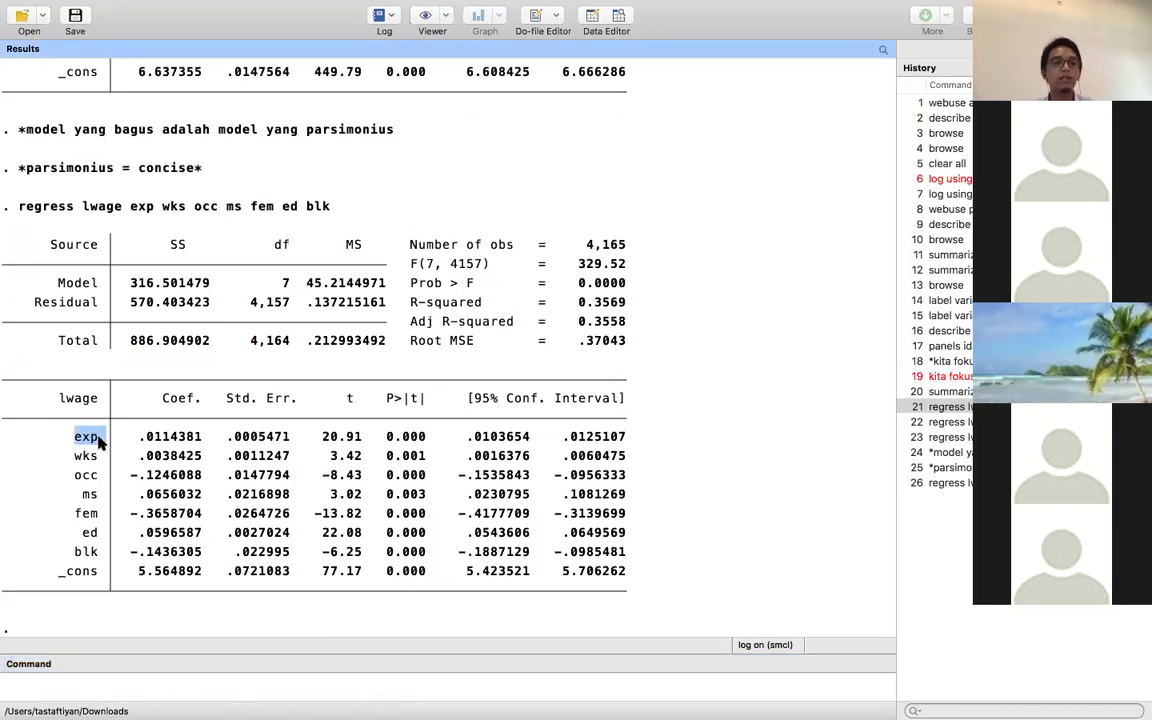
double_click(90, 400)
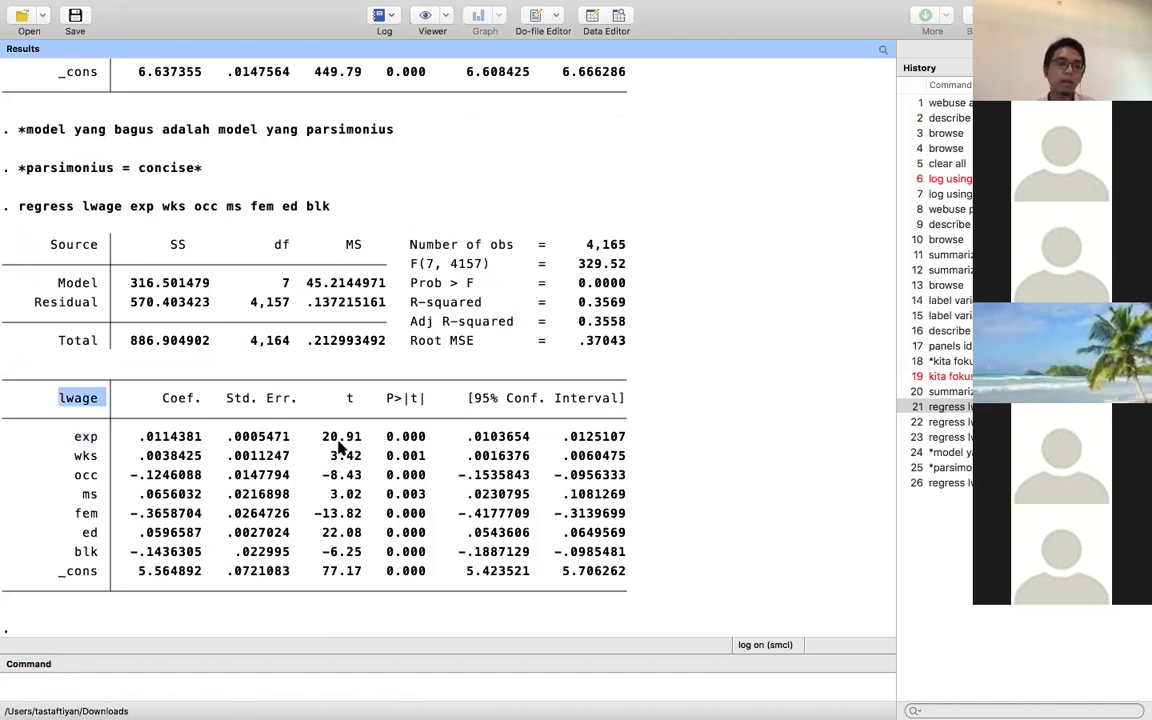
left_click_drag(146, 437, 212, 440)
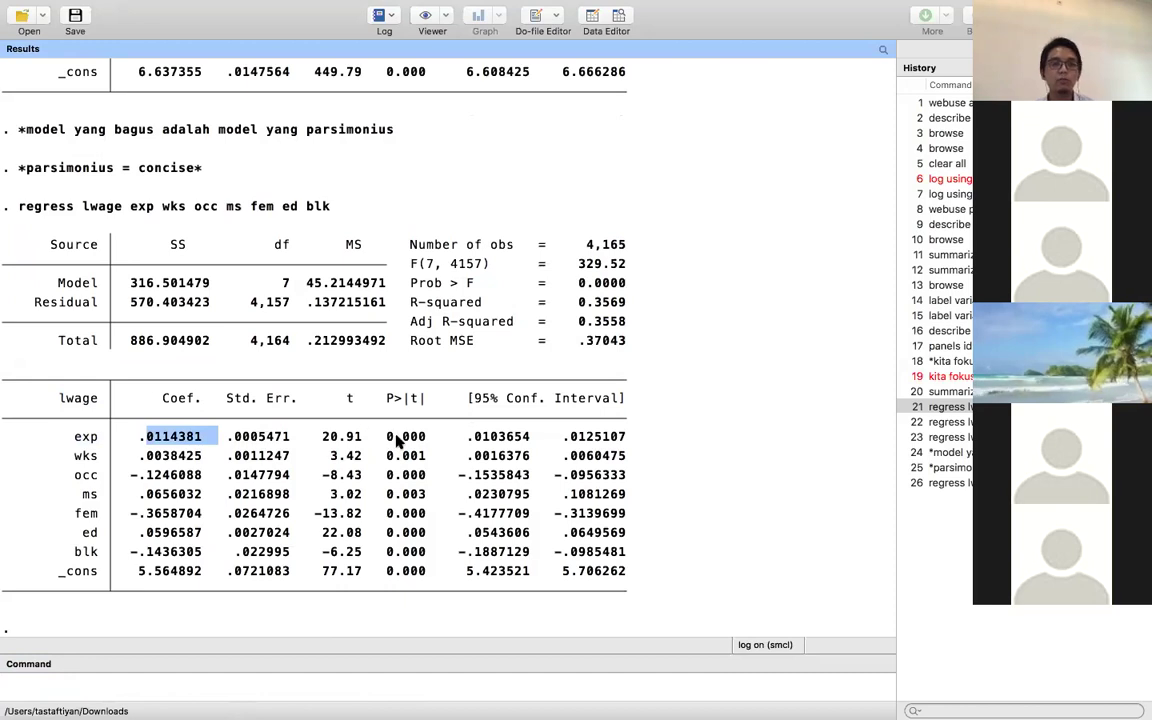
left_click_drag(384, 437, 430, 437)
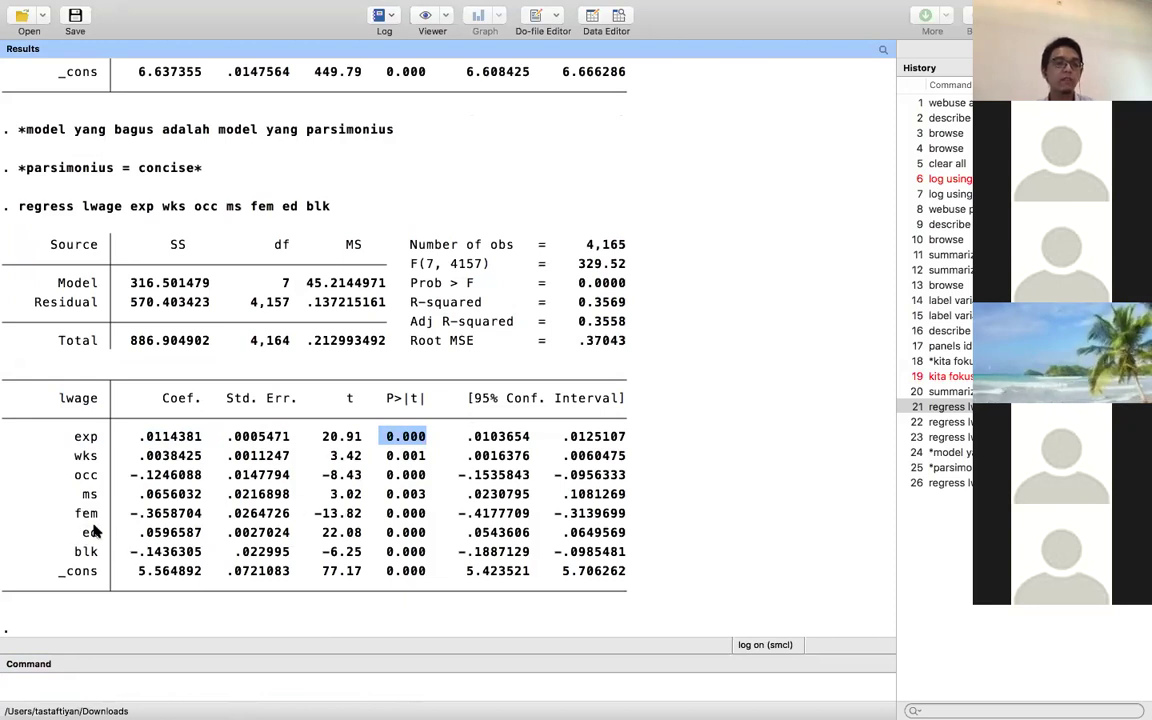
Examine the coefficients of fem and blk and the p-value of blk in the seven-variable regression of lwage.
left_click_drag(74, 513, 95, 517)
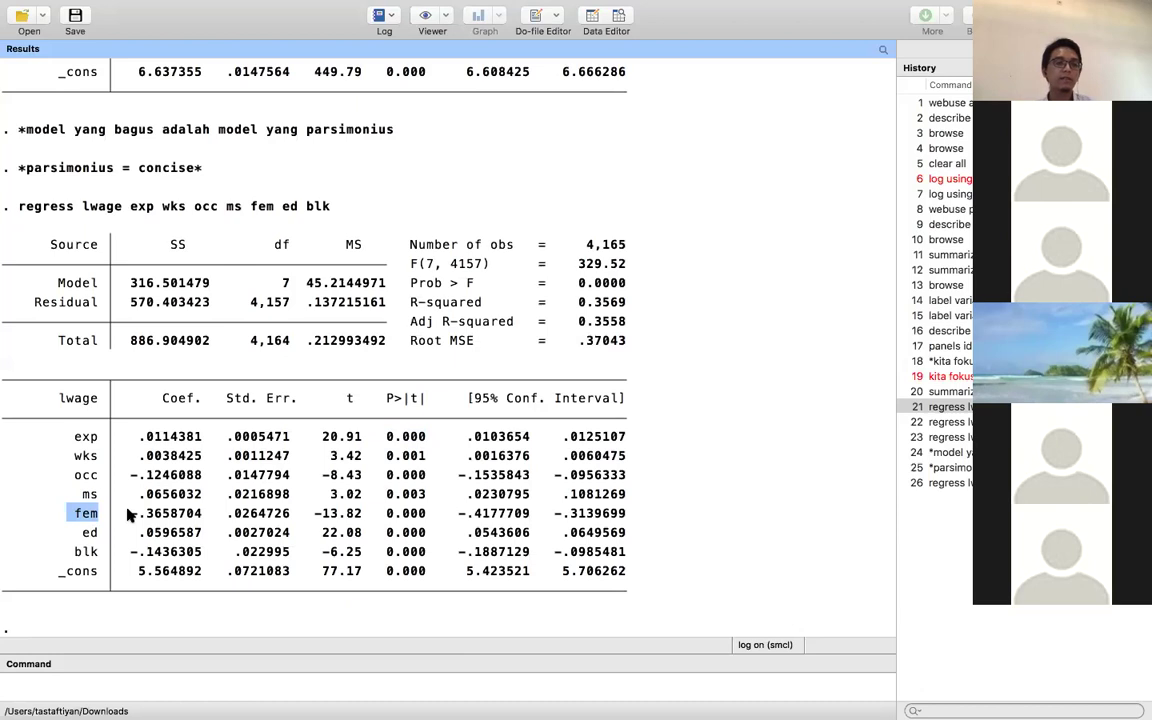
left_click_drag(125, 515, 211, 517)
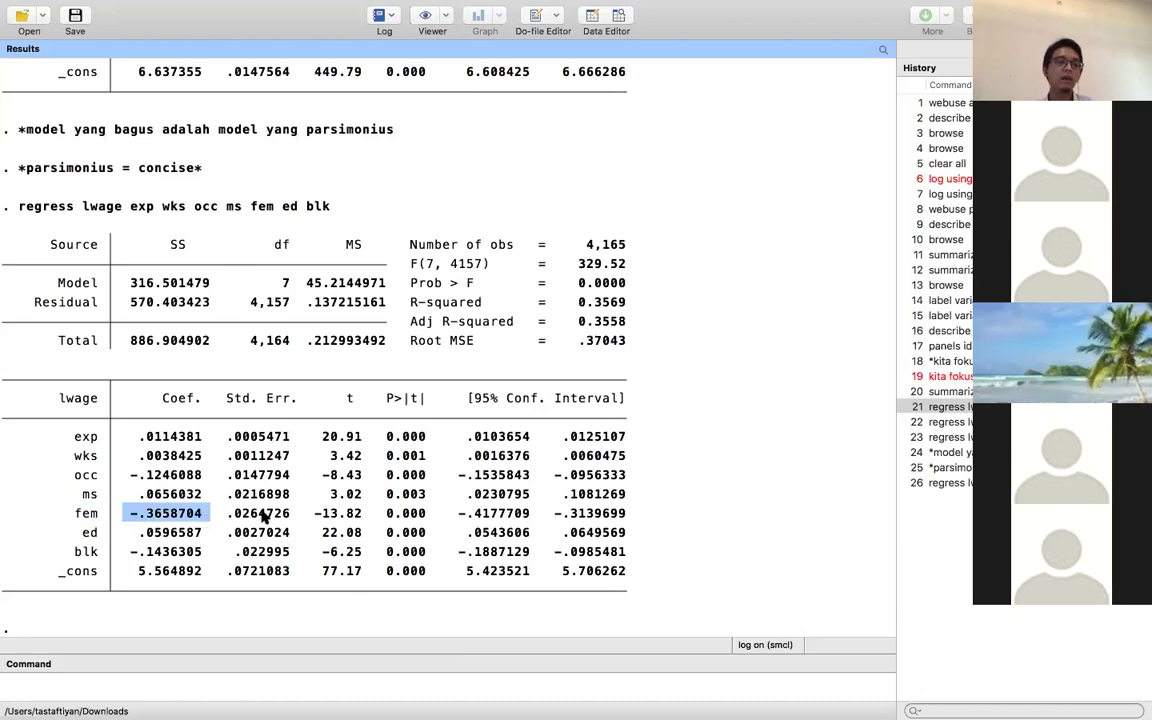
left_click(310, 518)
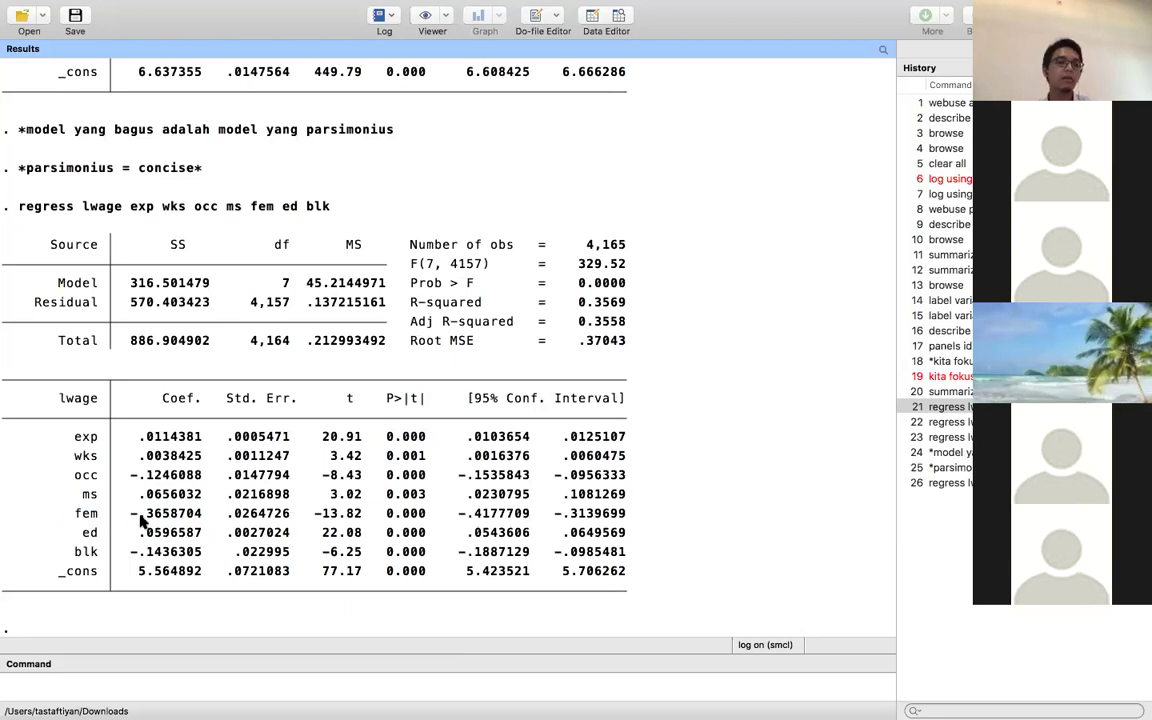
left_click_drag(124, 515, 156, 518)
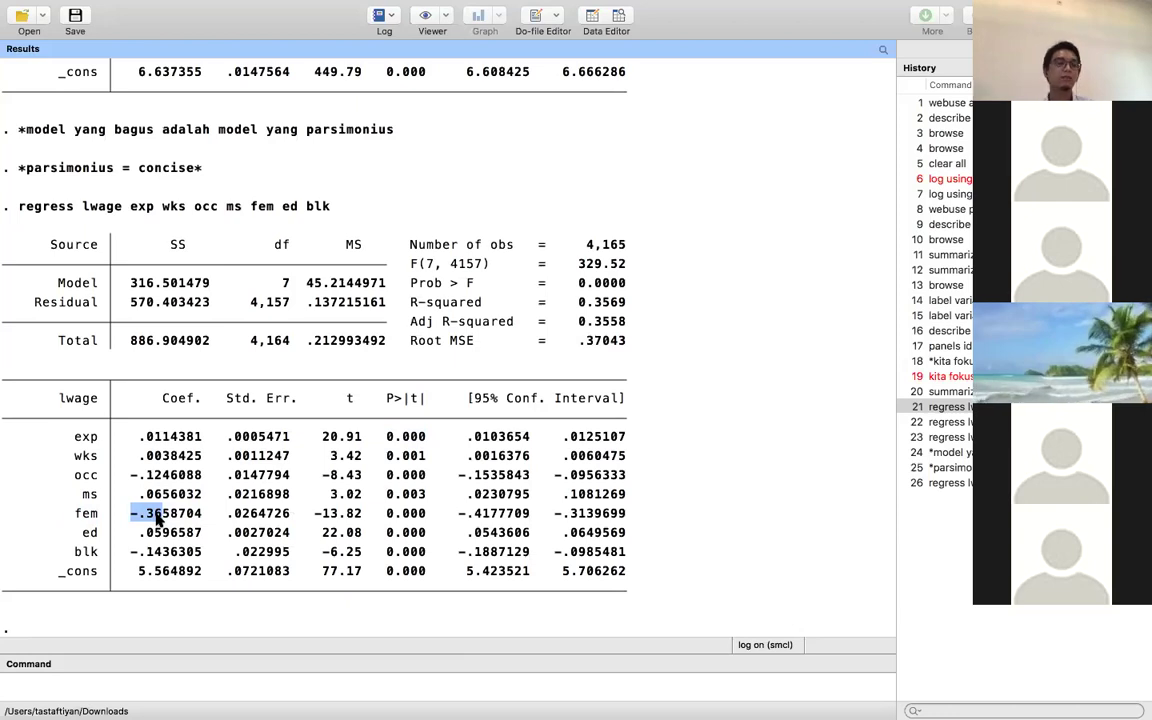
left_click_drag(73, 551, 97, 556)
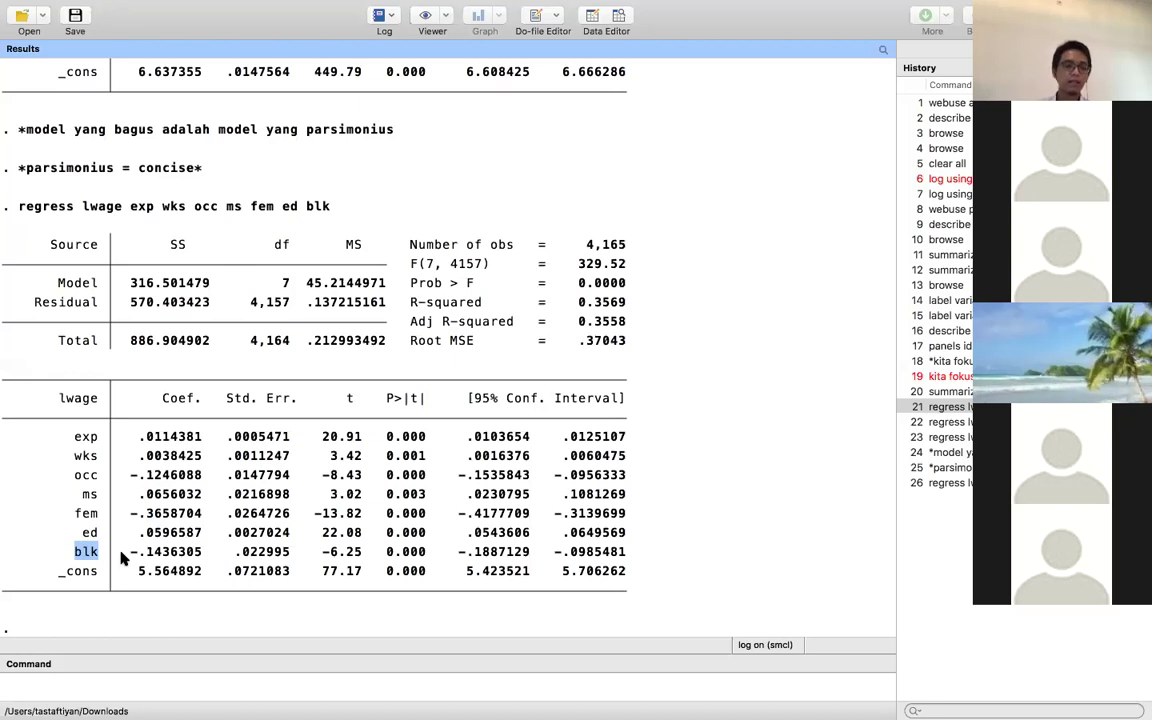
left_click_drag(130, 552, 205, 553)
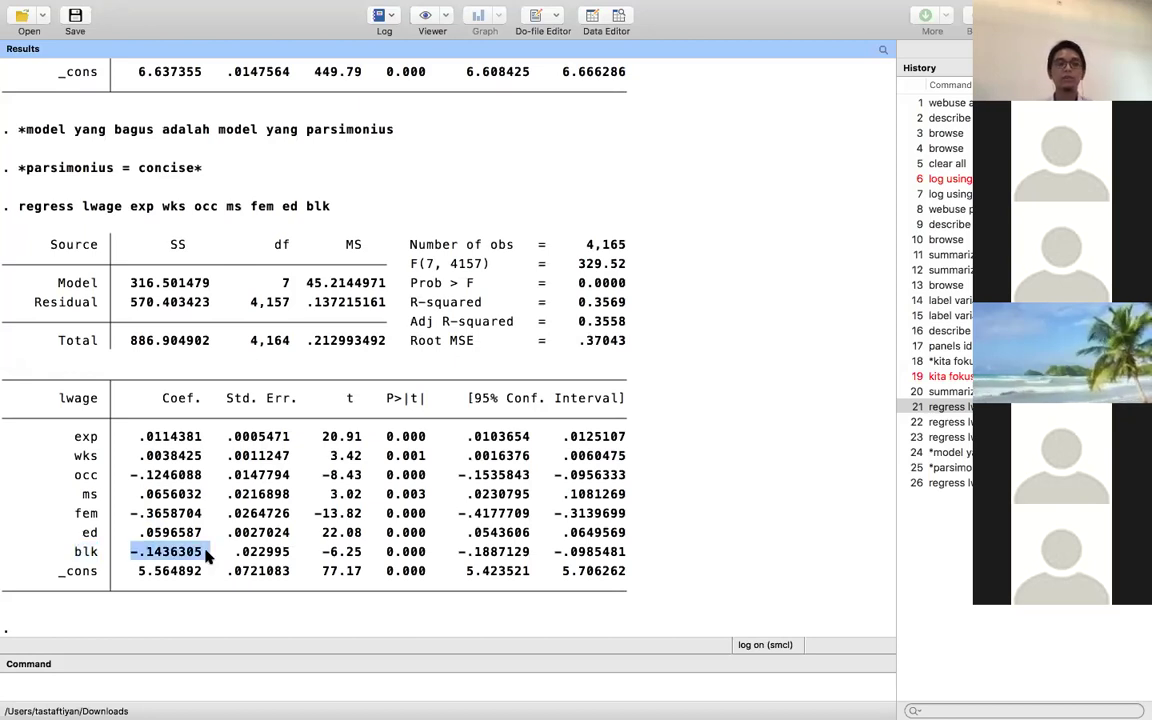
double_click(404, 552)
left_click(447, 545)
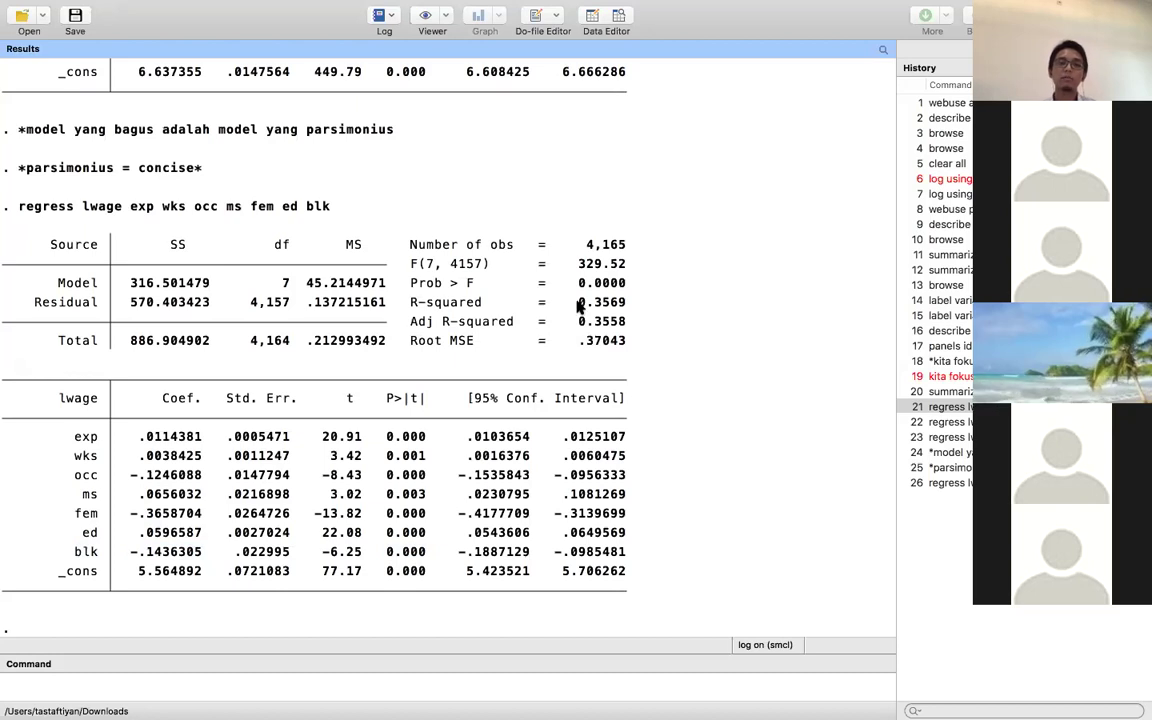
Compare the R-squared of the seven-variable lwage regression with that of the earlier regression on exp and occ.
double_click(609, 303)
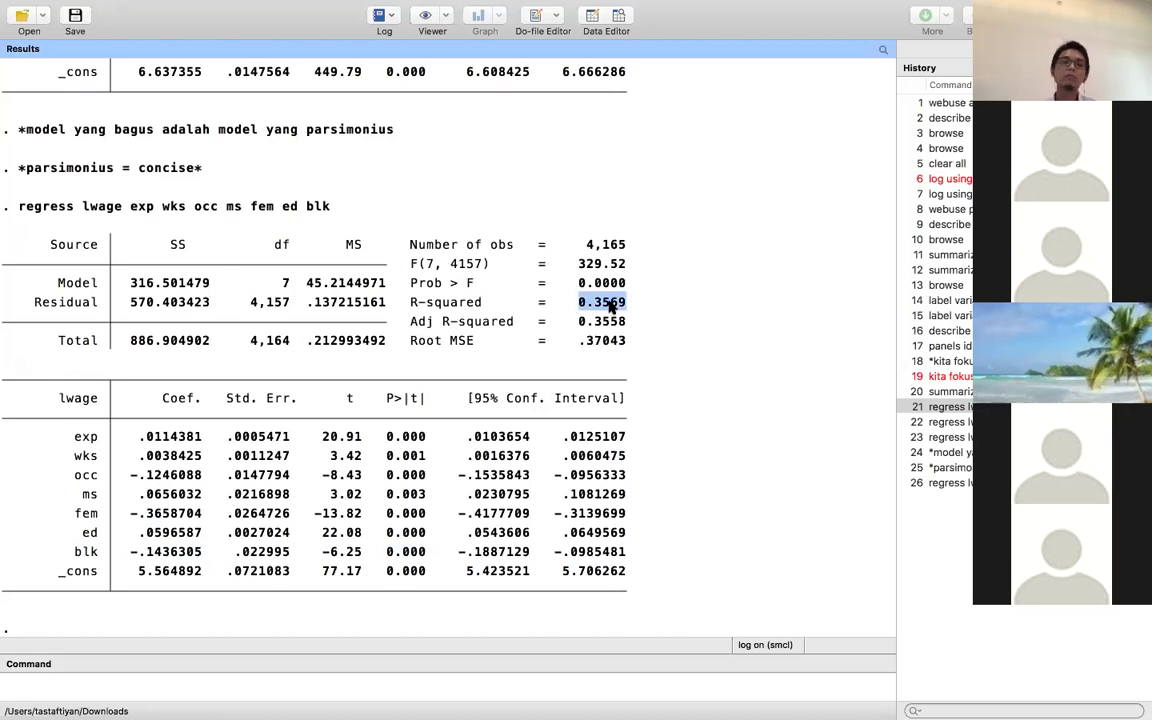
left_click(608, 304)
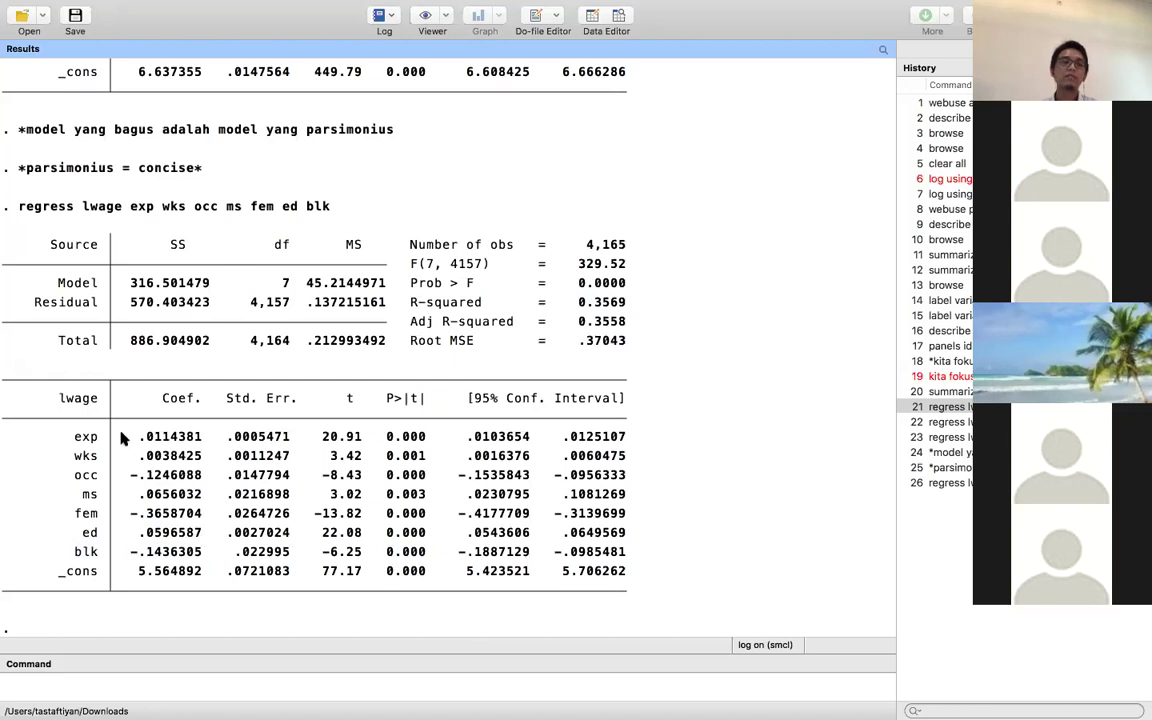
left_click_drag(59, 398, 100, 399)
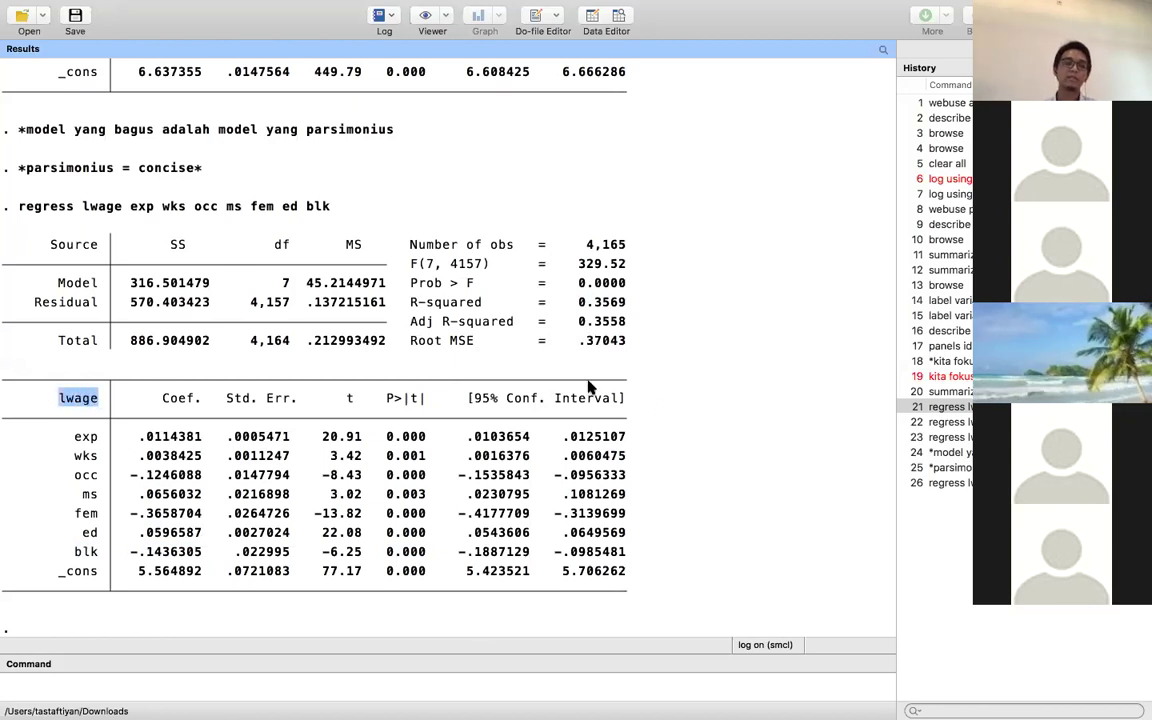
scroll(590, 387, "up", 3)
scroll(590, 385, "up", 7)
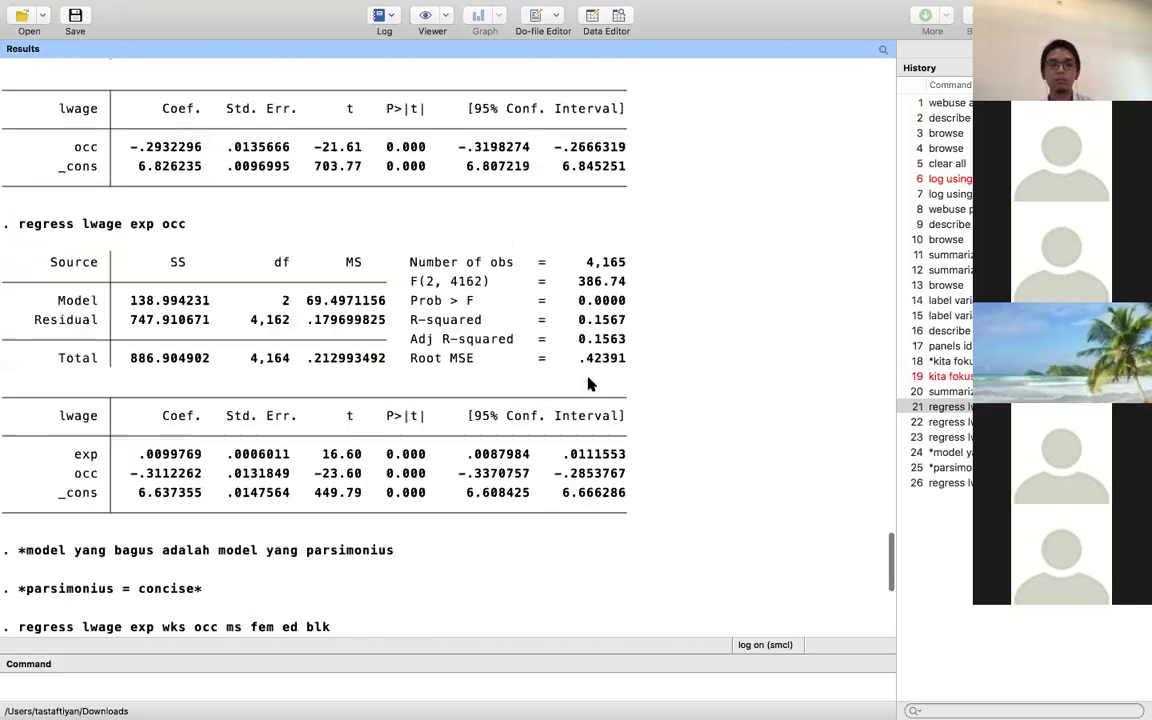
scroll(631, 346, "down", 10)
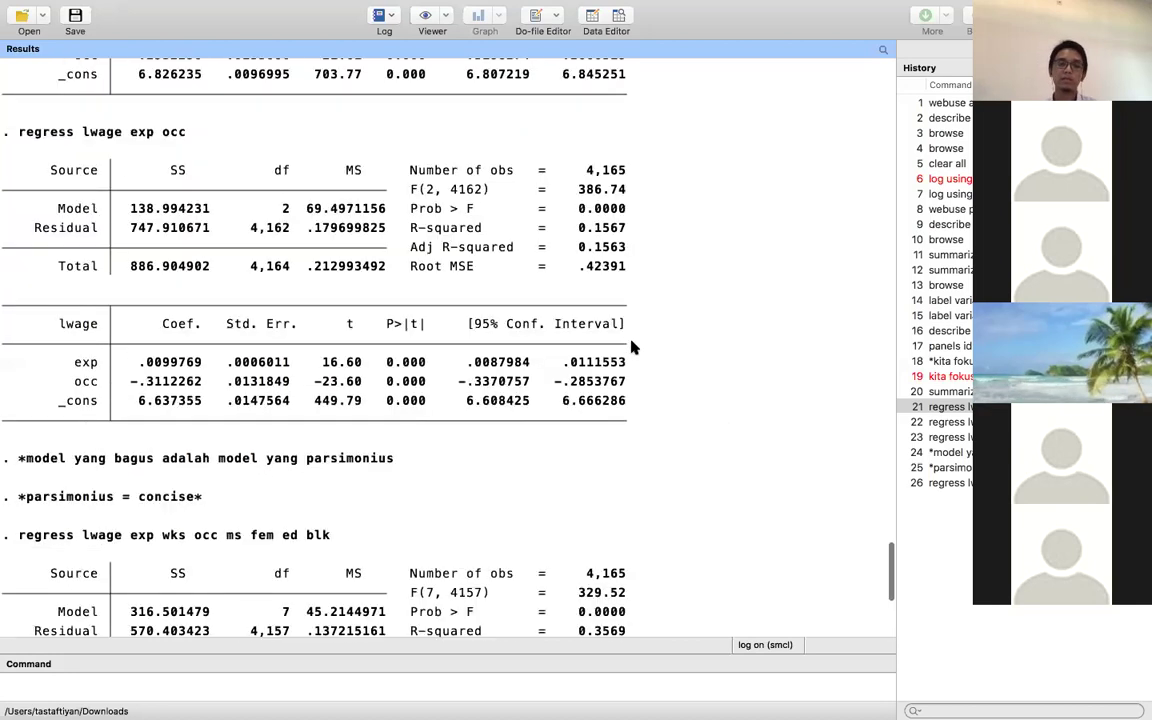